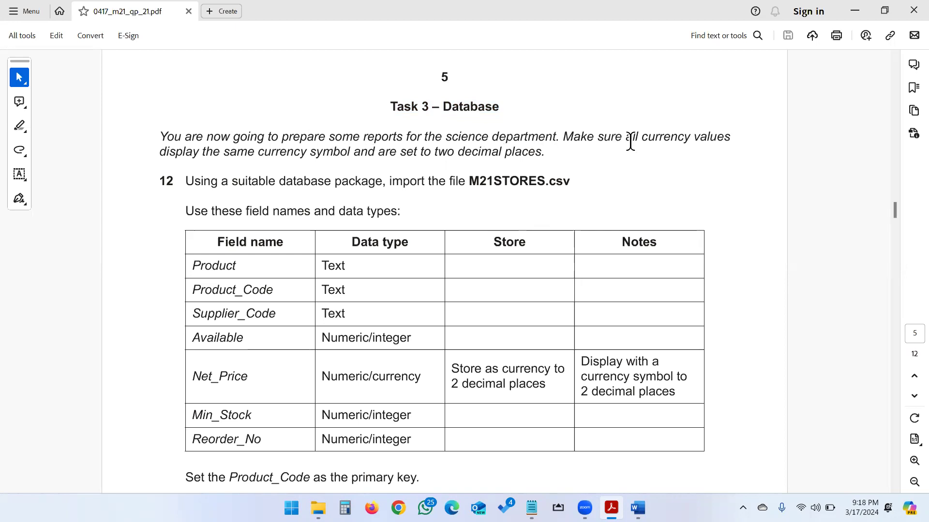
- Read the Task 3 instructions in the exam paper on currency formatting and the file to import
left_click_drag(161, 152, 552, 155)
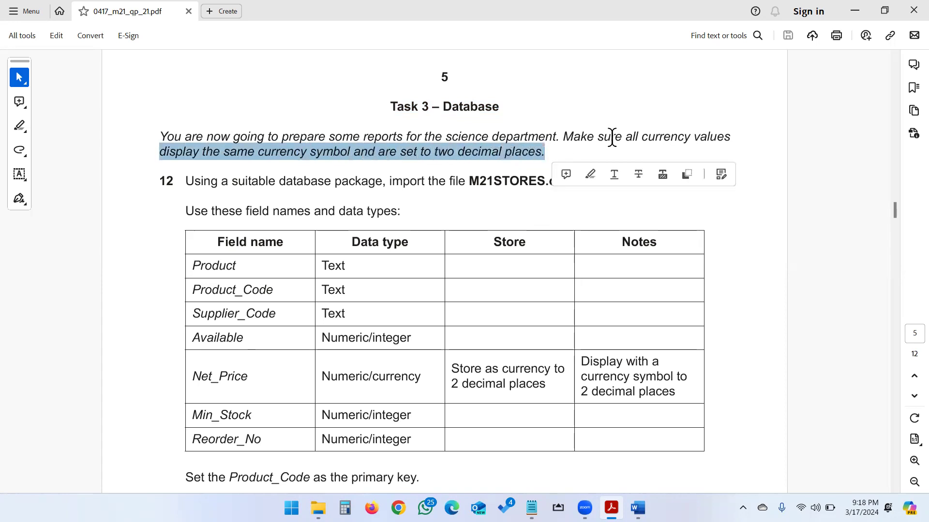
left_click(272, 200)
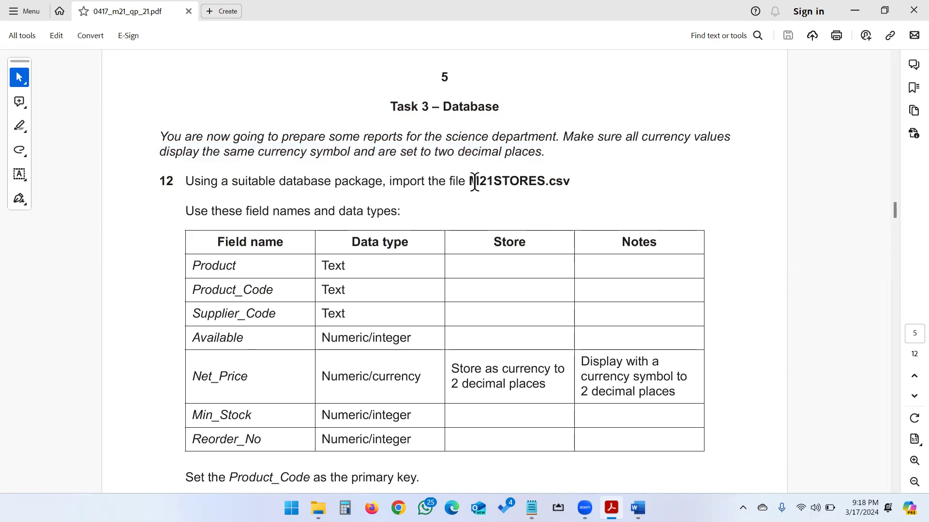
left_click_drag(469, 182, 545, 184)
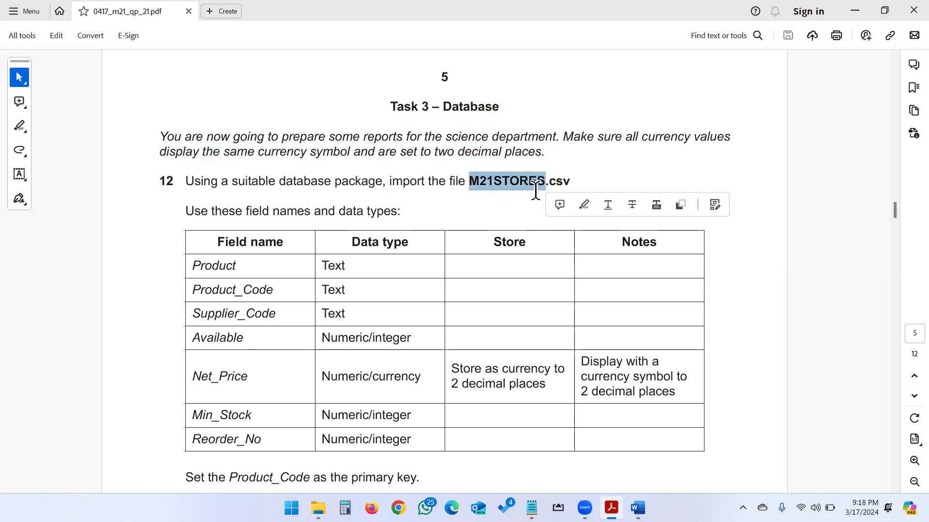
left_click(355, 205)
- Switch to Microsoft Access by launching it from a system search, and maximise its window
key("super")
type("access")
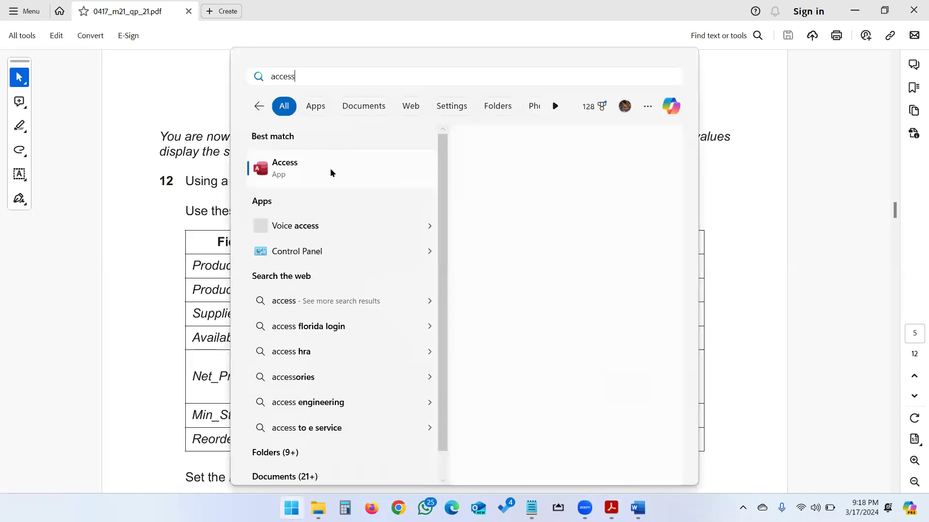
left_click(329, 169)
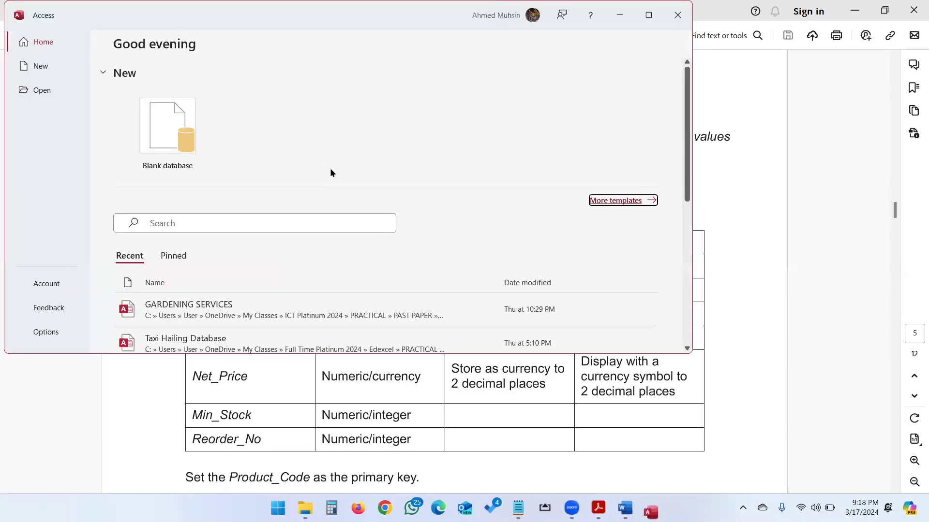
left_click(648, 16)
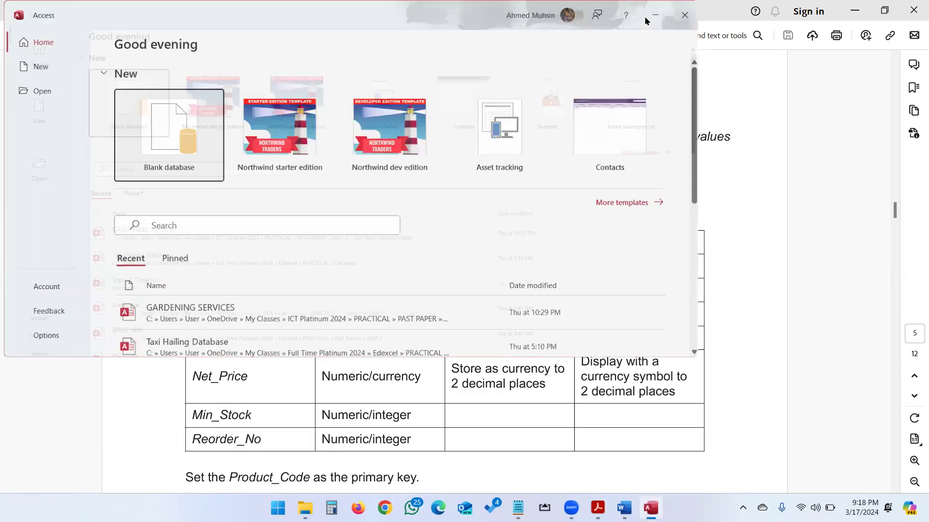
- Create a blank database named Database2 in the Desktop folder 2021 March 21 0417
left_click(153, 146)
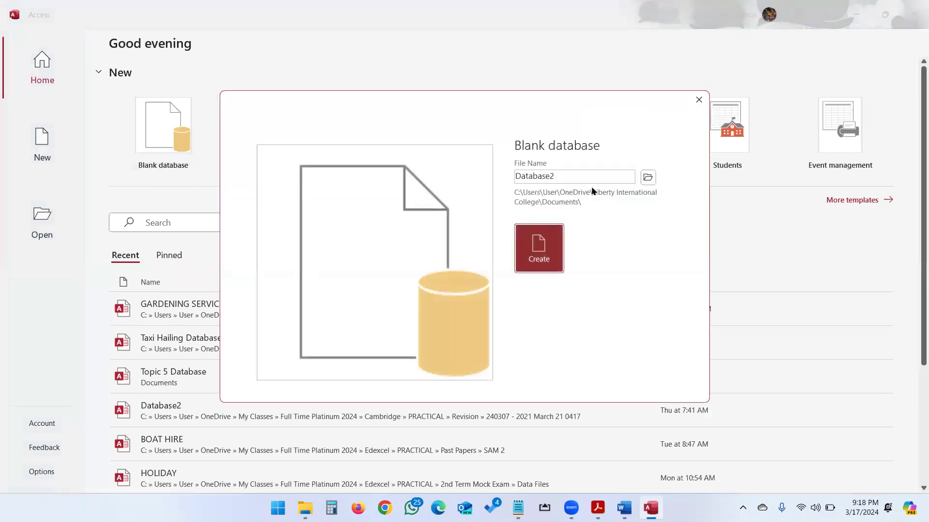
double_click(572, 175)
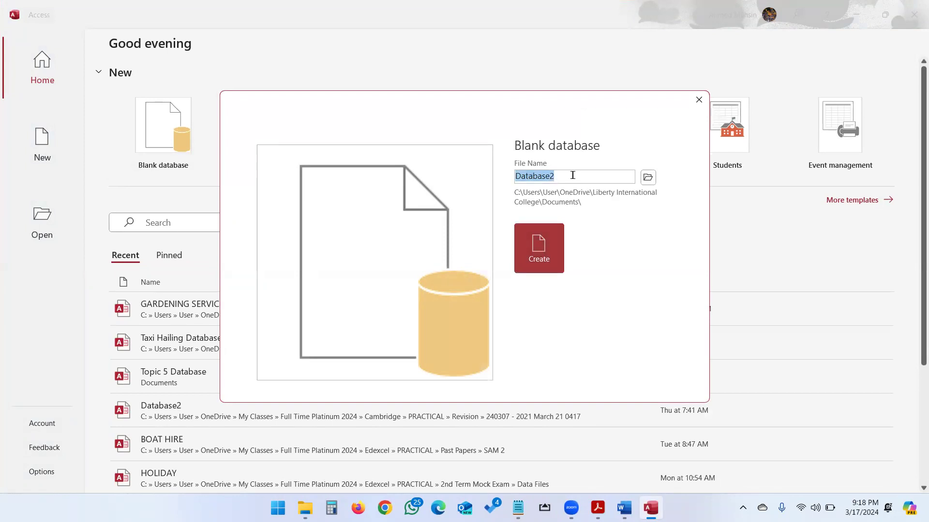
left_click(648, 178)
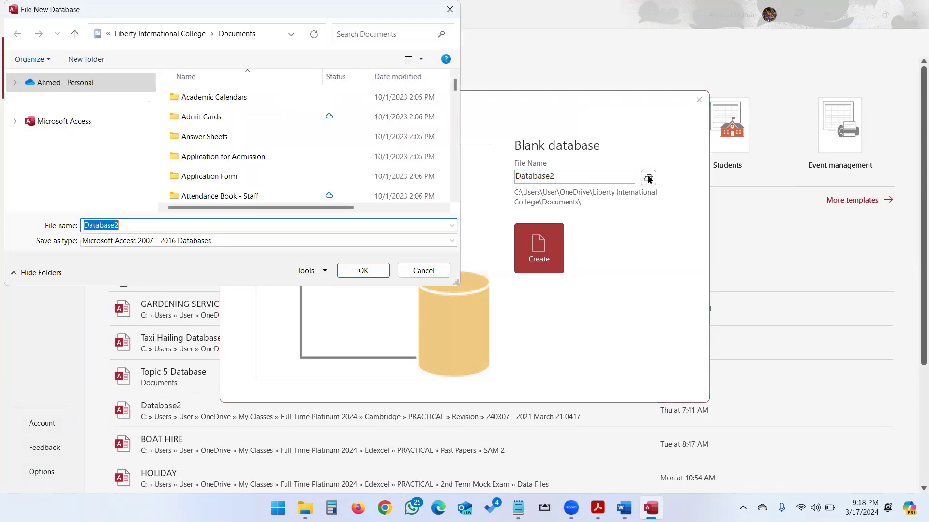
left_click(54, 161)
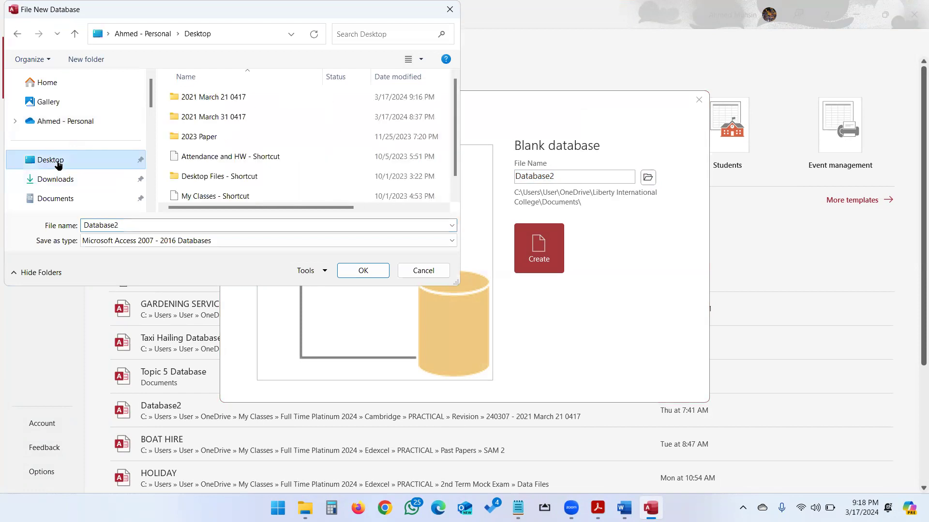
double_click(227, 96)
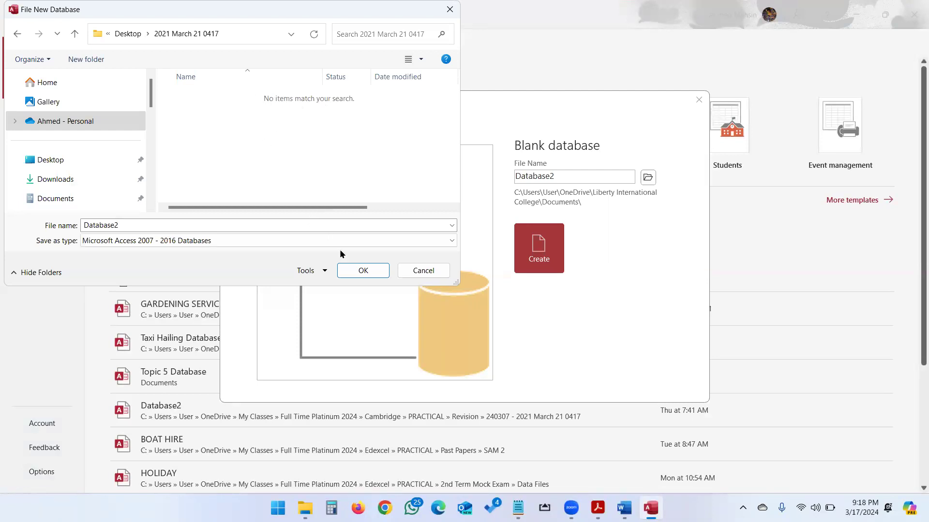
left_click(363, 272)
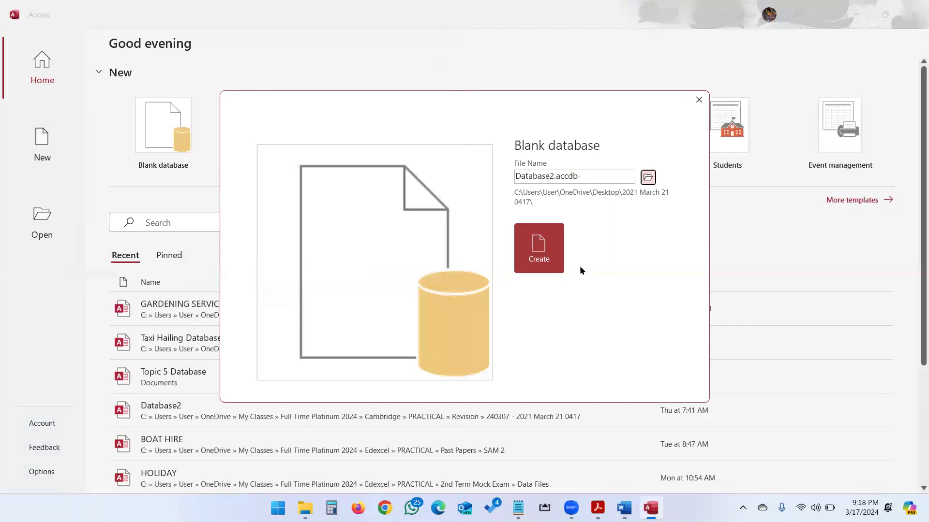
left_click(545, 250)
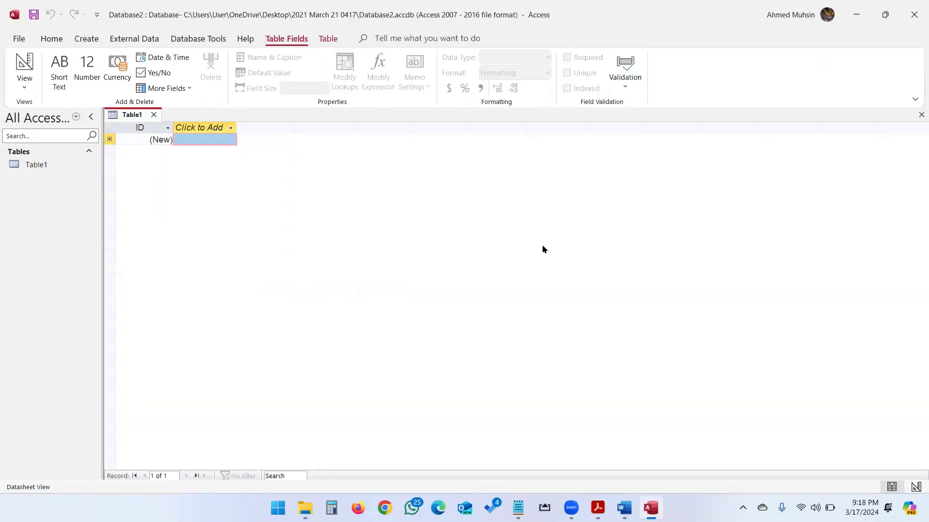
- Check the import file's name in the exam paper and locate M21STORES in the 2021 March 21 0417 folder
key("alt+Tab")
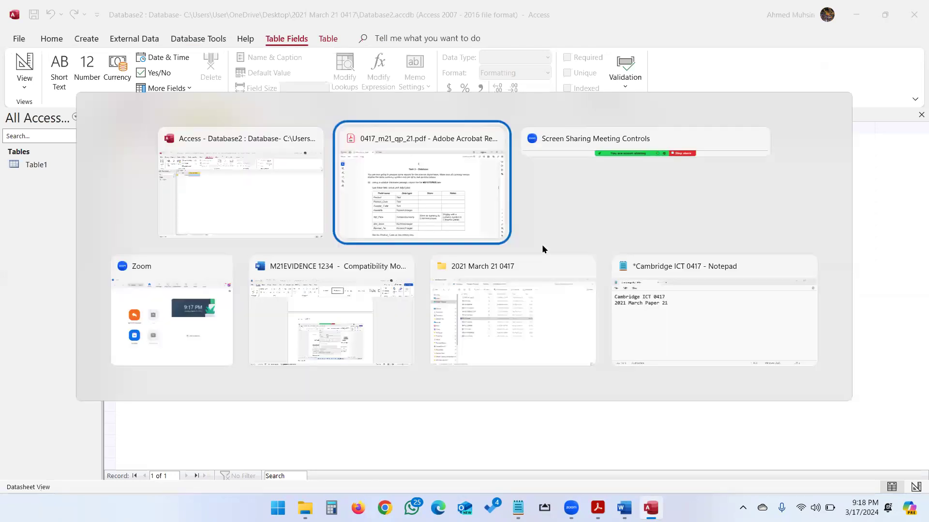
double_click(474, 181)
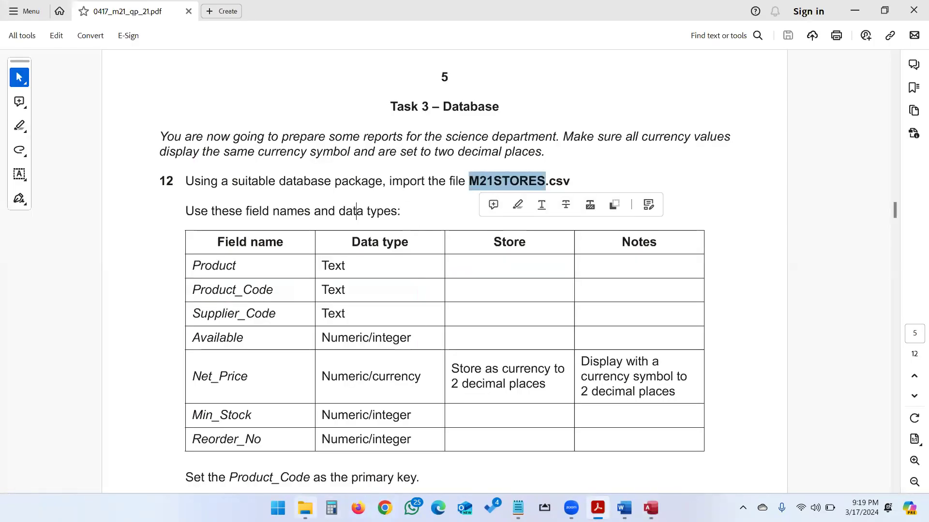
left_click(305, 508)
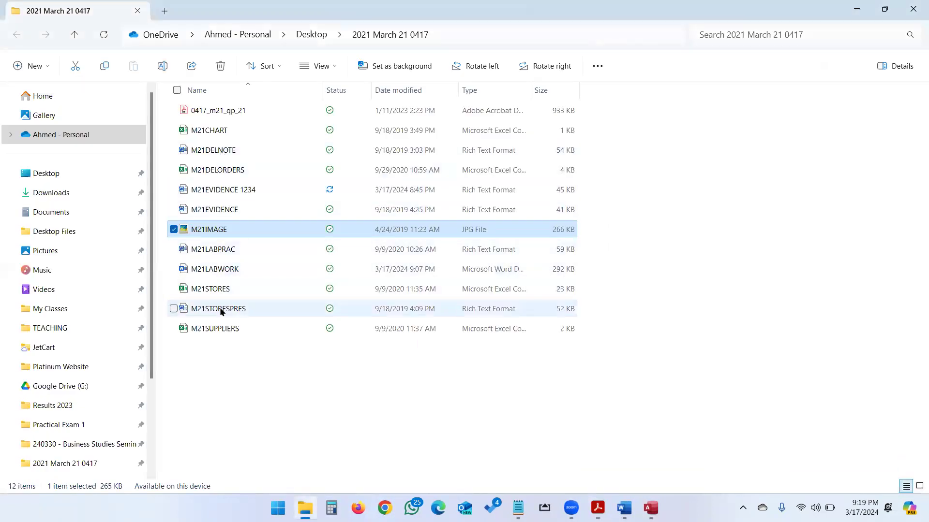
key("alt+Tab")
key("alt+Tab")
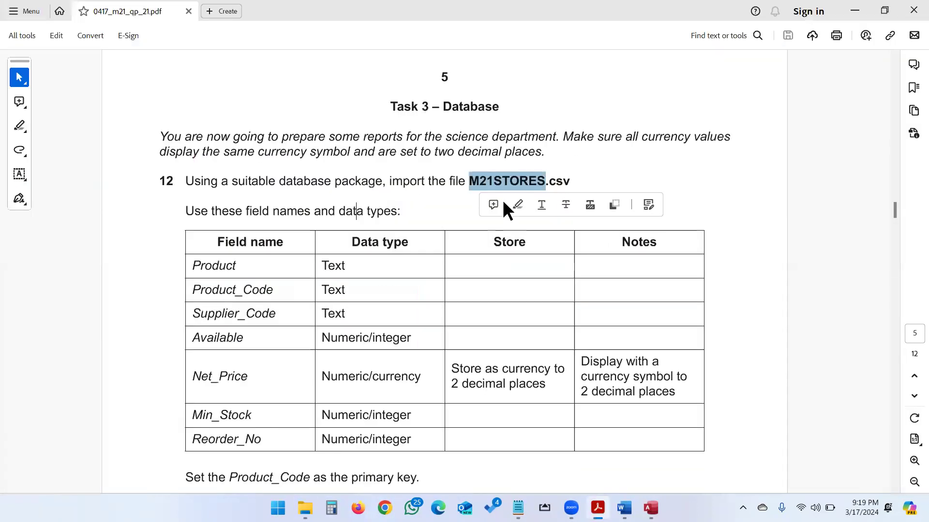
key("alt+Tab")
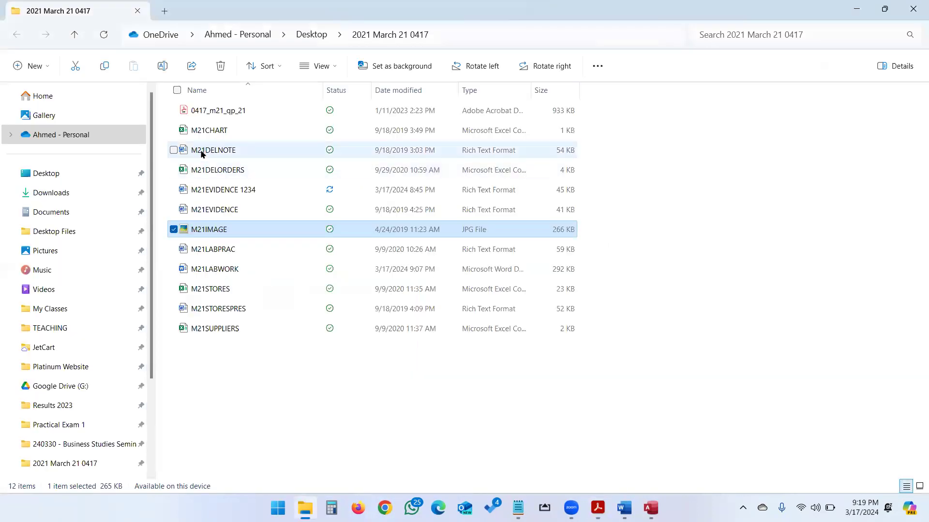
left_click(216, 290)
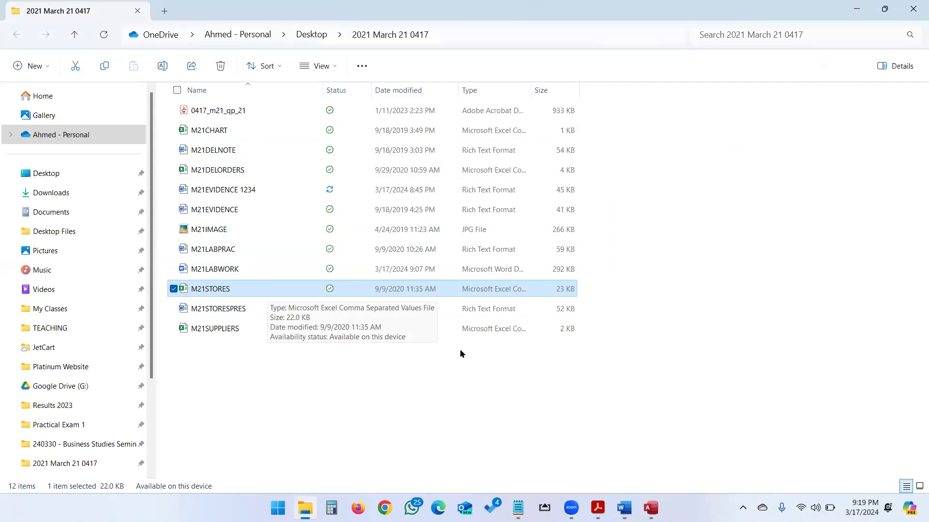
- Return to the Access database and start importing external data from a text file
left_click(651, 509)
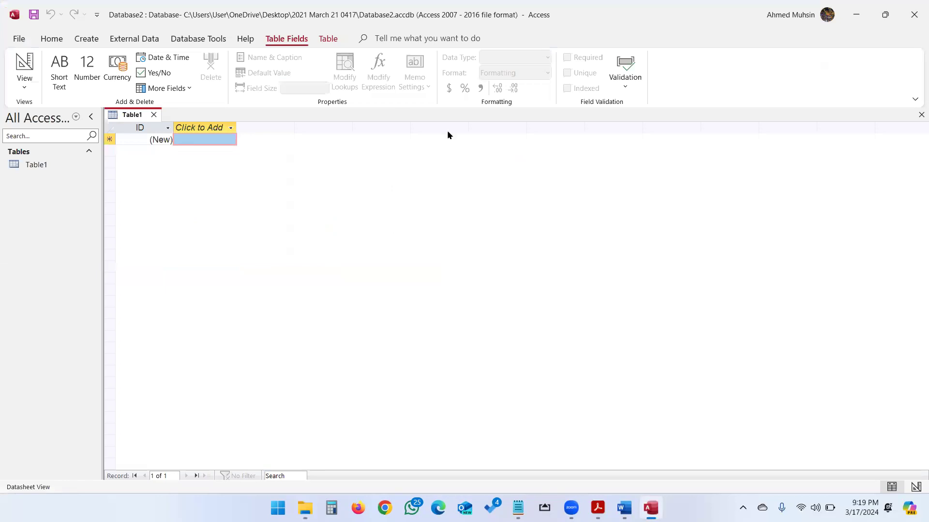
left_click(137, 40)
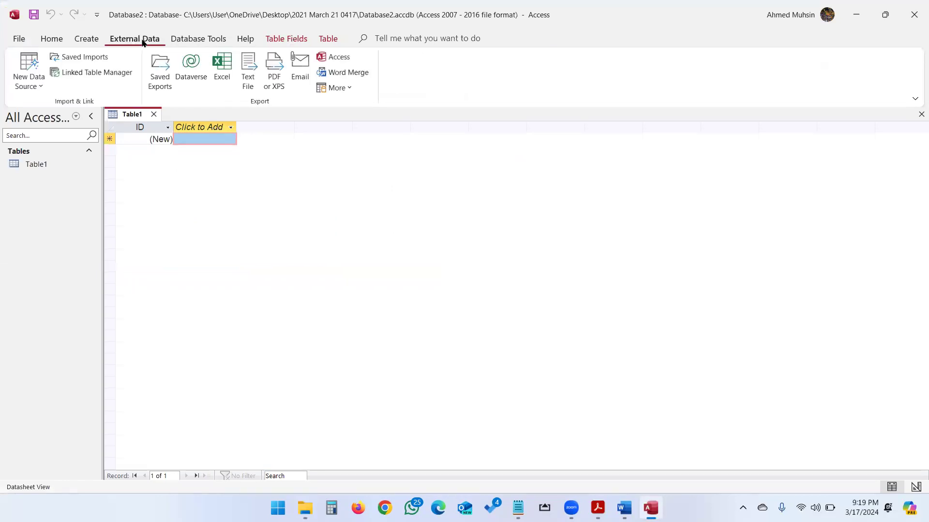
left_click(36, 87)
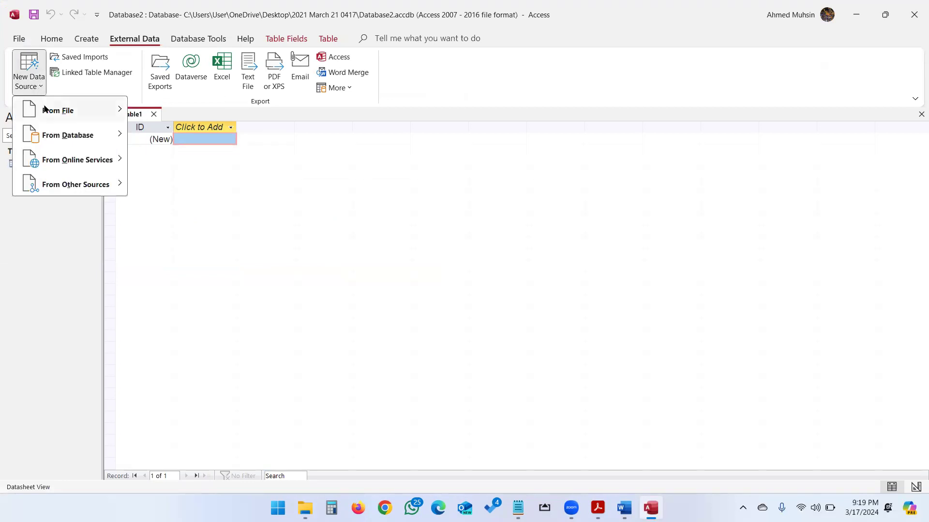
mouse_move(45, 115)
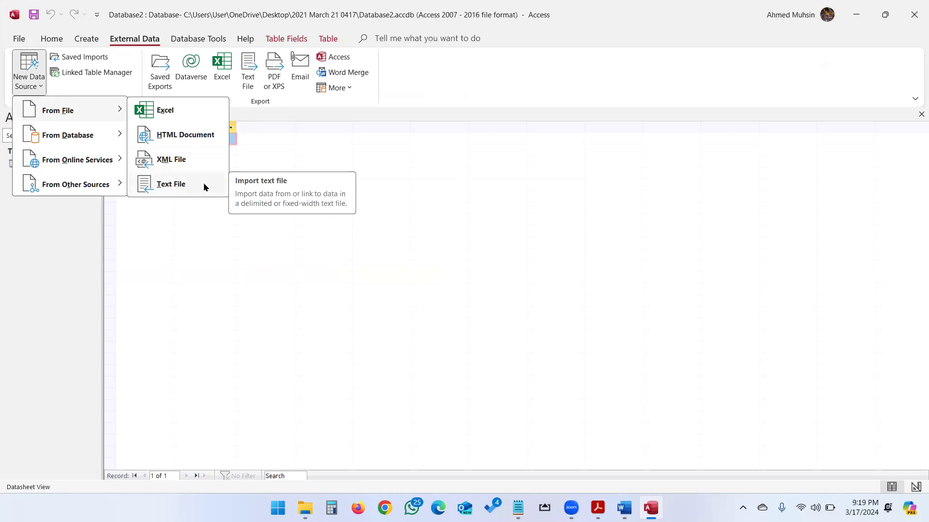
left_click(172, 184)
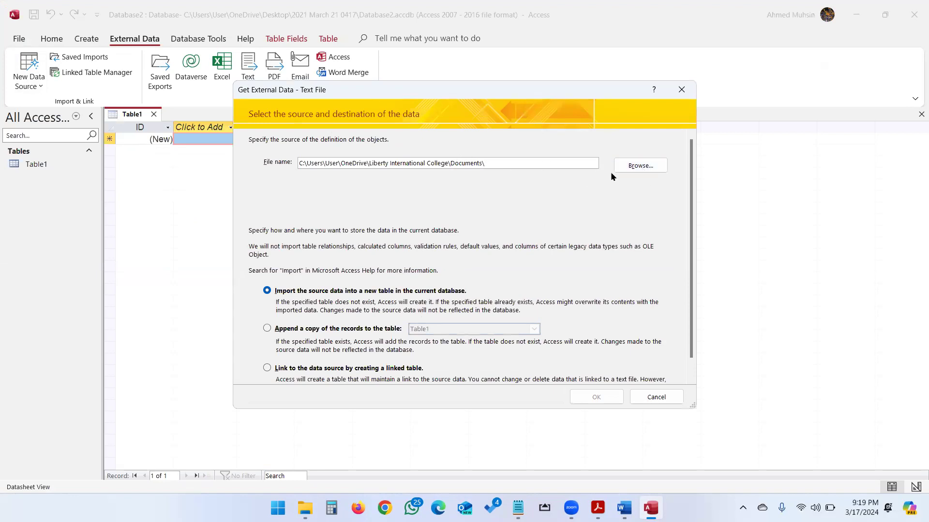
- Choose M21STORES from the Desktop folder 2021 March 21 0417 as the source and import it into a new table
left_click(625, 166)
left_click(53, 159)
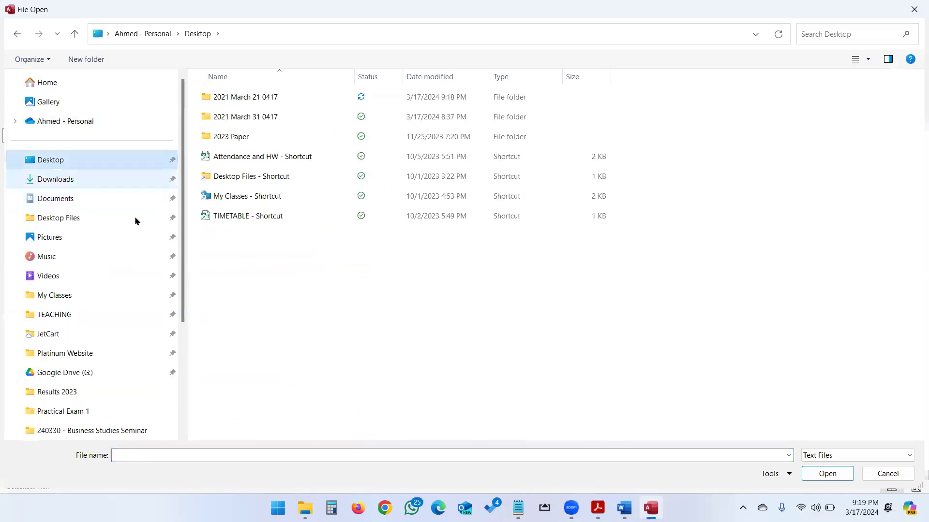
double_click(253, 99)
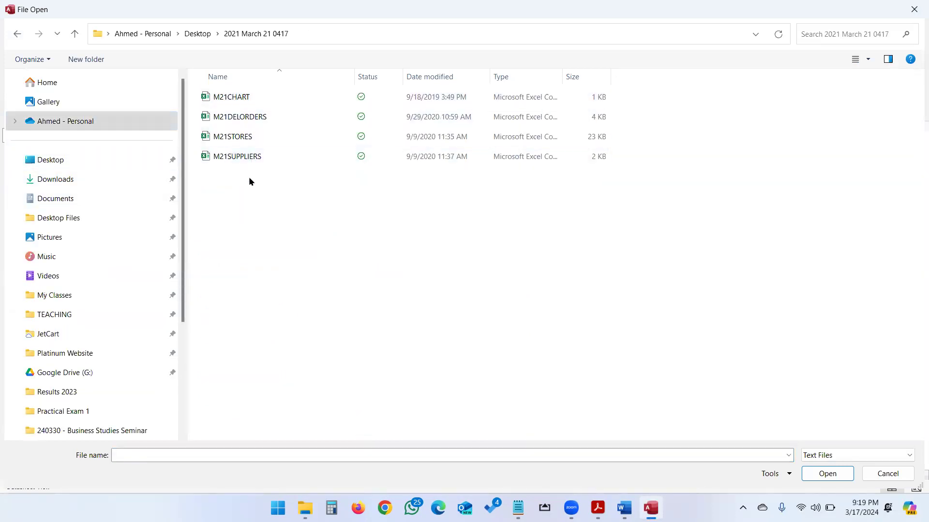
left_click(239, 139)
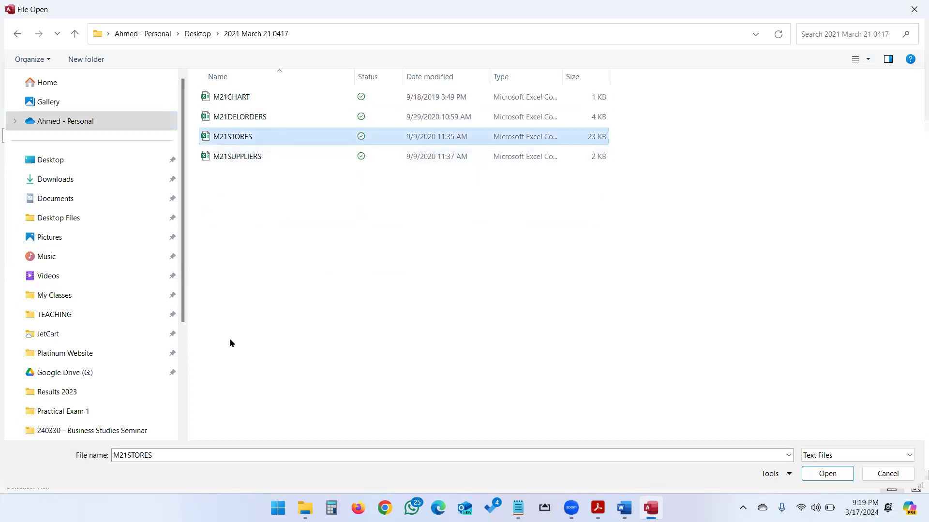
left_click(828, 474)
left_click(592, 398)
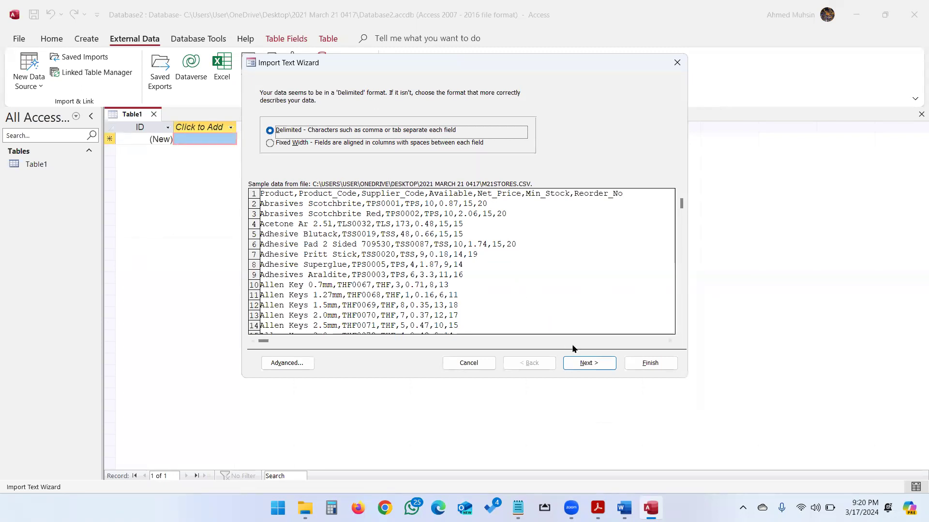
- Accept the delimited format with comma separators and mark the first row as containing field names
left_click(580, 363)
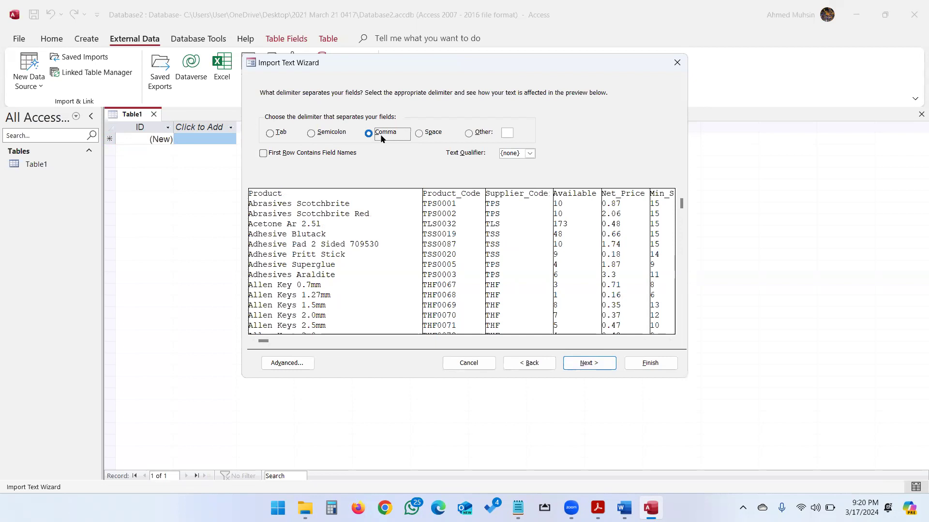
left_click(264, 154)
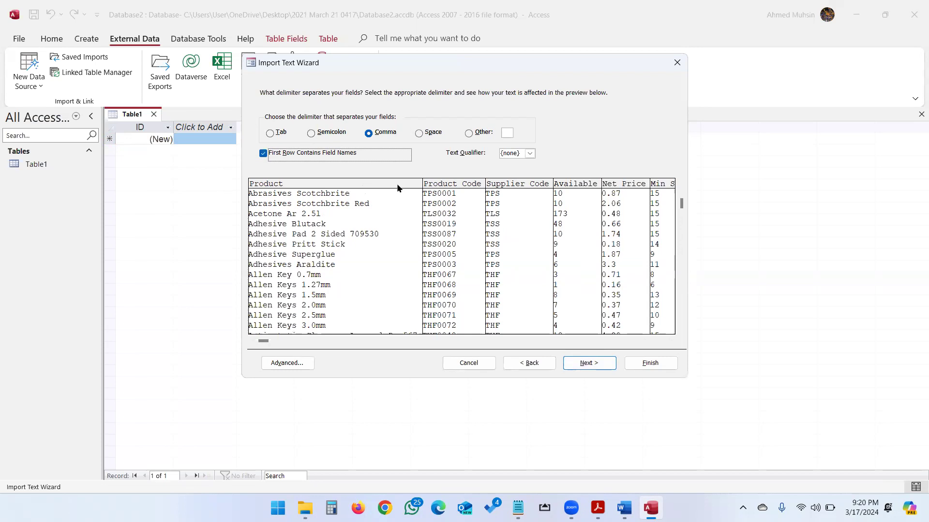
left_click(607, 366)
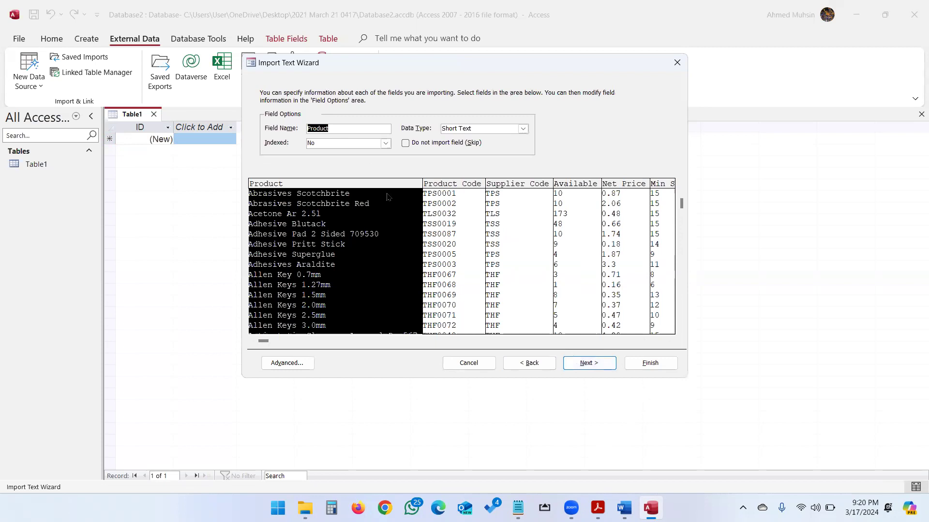
- Check the Product, Product_Code and Supplier_Code import fields against the data types required in the exam paper
key("alt+Tab")
key("Tab")
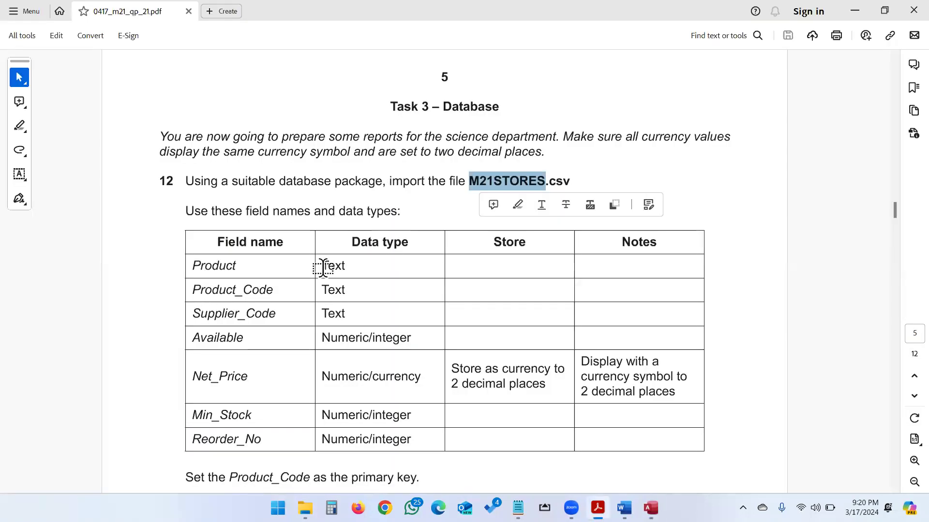
key("alt+Tab")
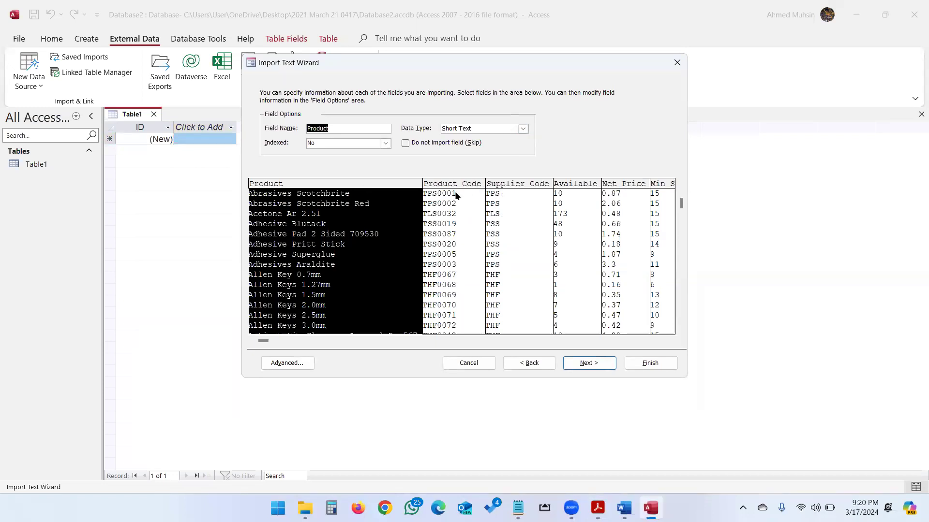
left_click(465, 193)
key("alt+Tab")
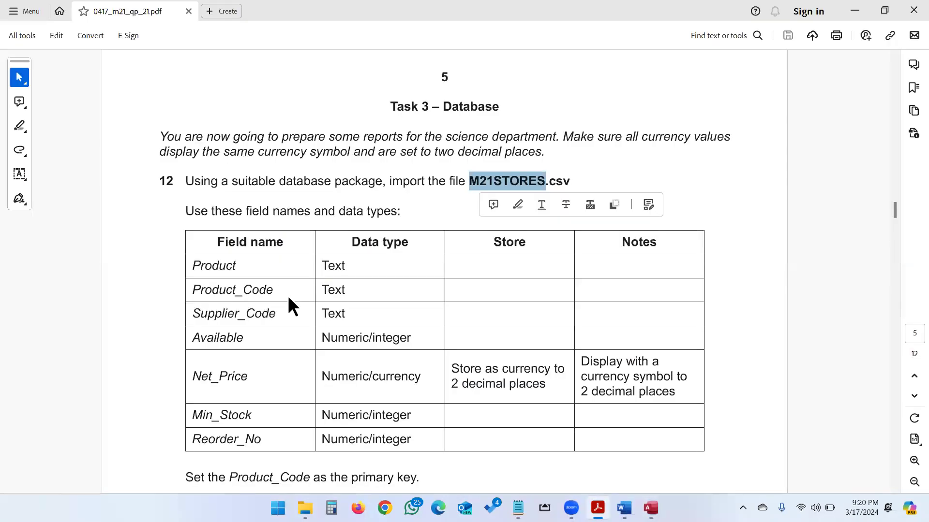
key("alt+Tab")
left_click(503, 192)
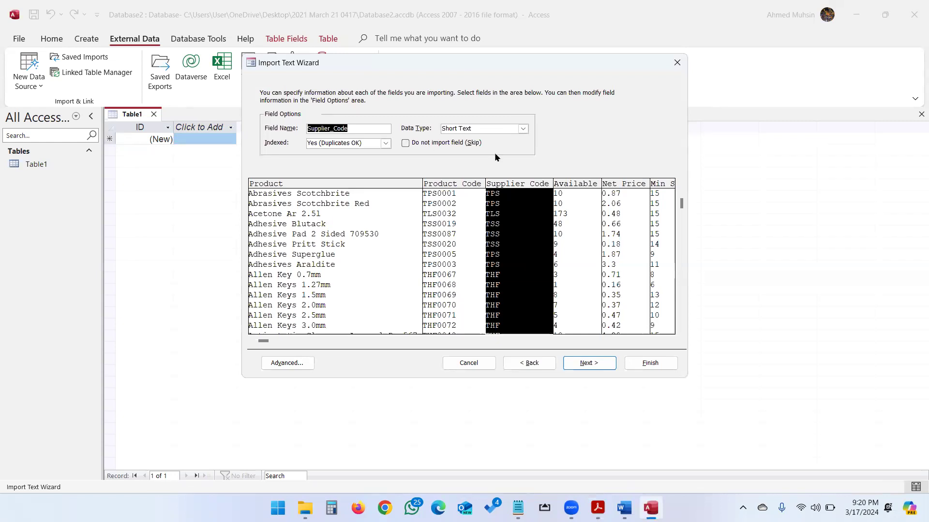
- Check the Available import field's data type against the requirement in the exam paper
left_click(573, 193)
key("alt+Tab")
scroll(515, 269, "down", 1)
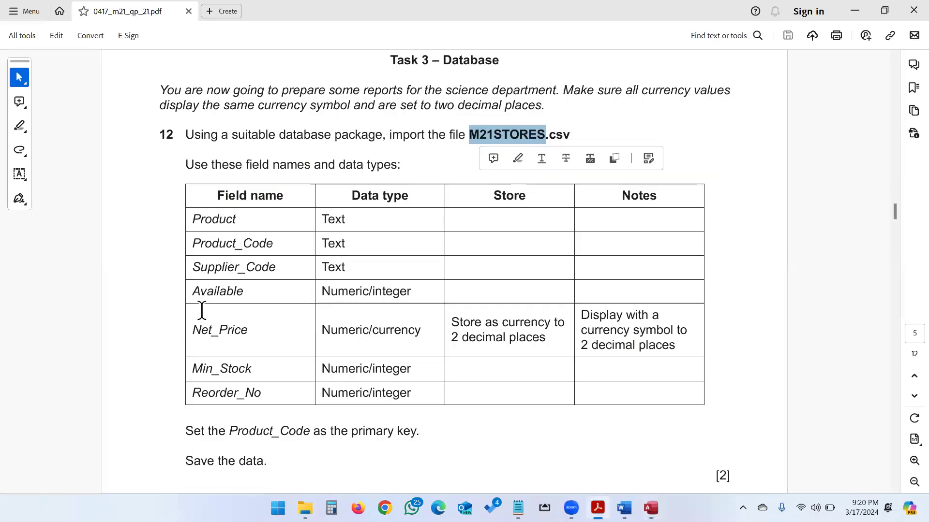
key("alt+Tab")
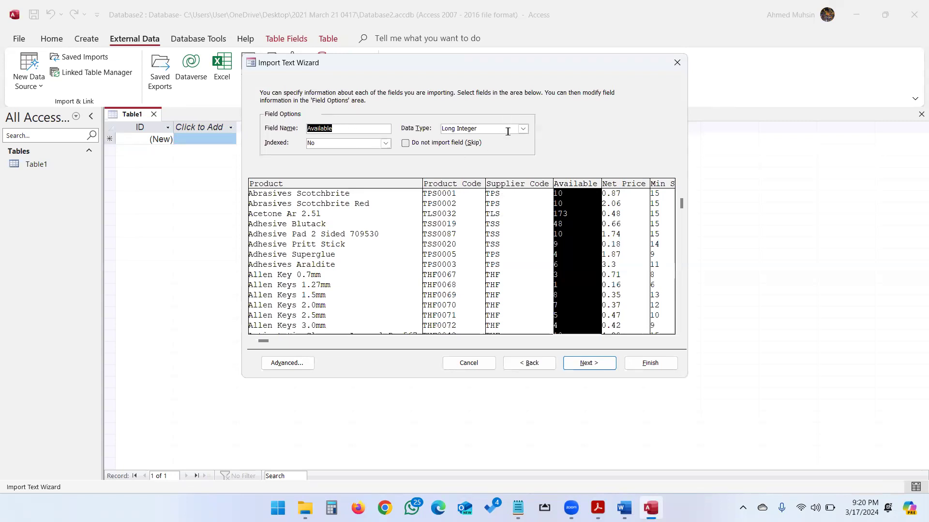
- Compare the Net_Price field with the exam paper and set its import data type to Currency
left_click(622, 199)
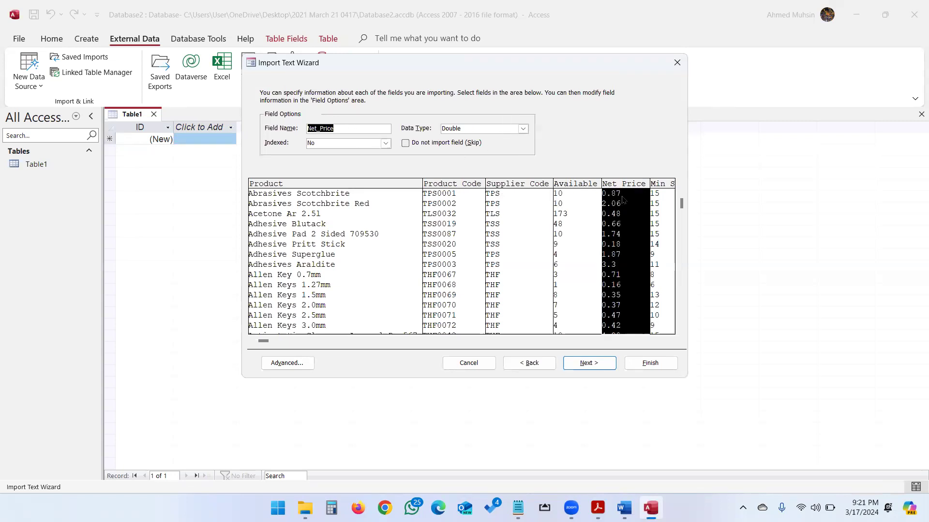
key("alt+Tab")
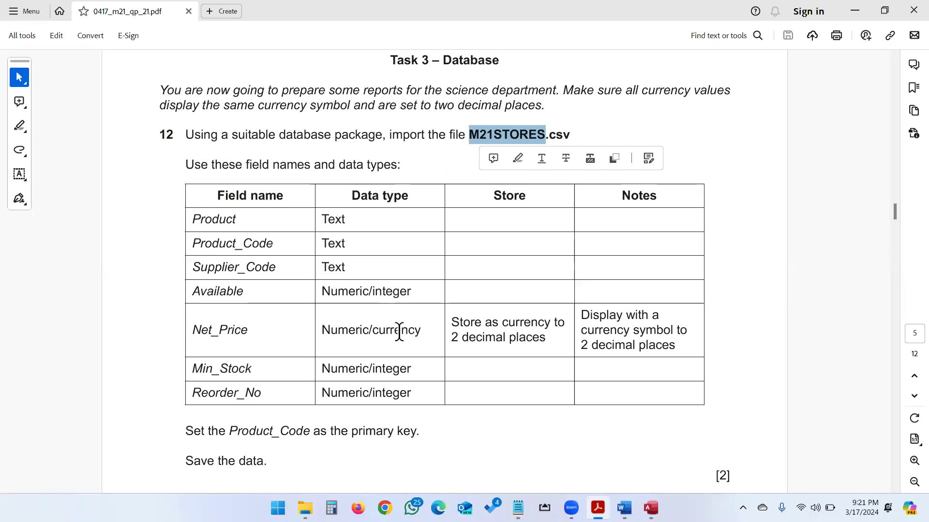
key("alt+Tab")
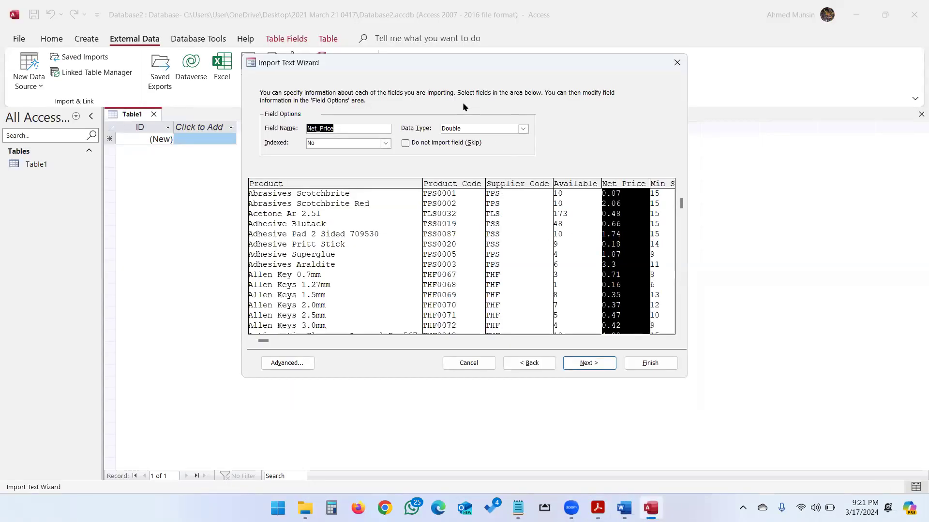
left_click(523, 129)
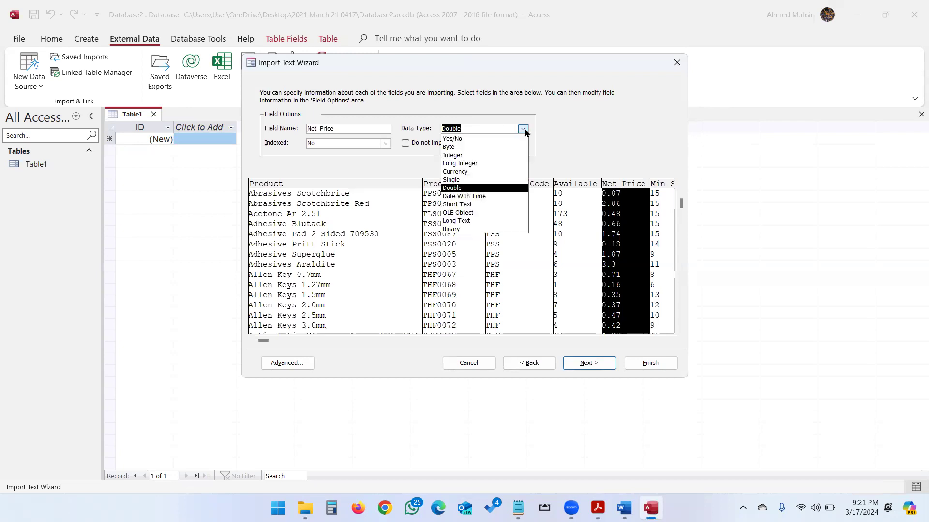
left_click(453, 173)
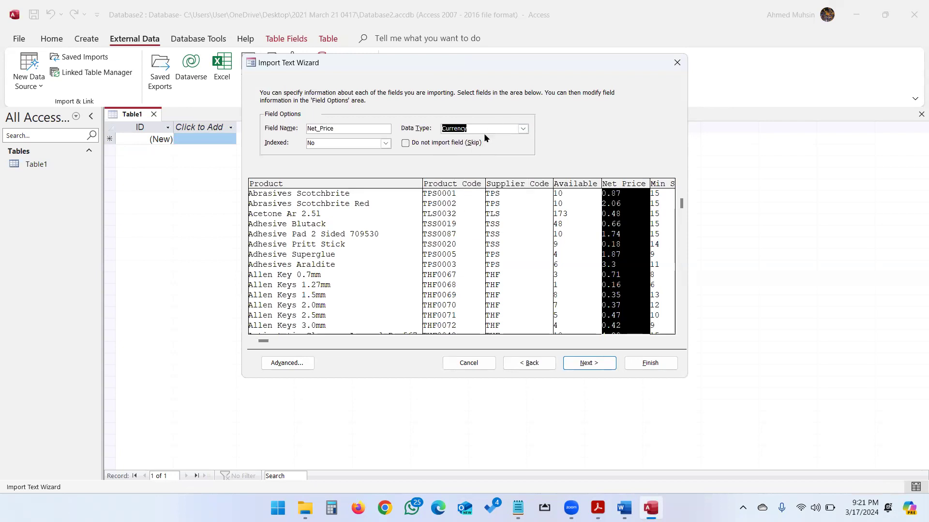
- Check the Min_Stock and Reorder_No import fields against the data types required in the exam paper
key("alt+Tab")
left_click(668, 341)
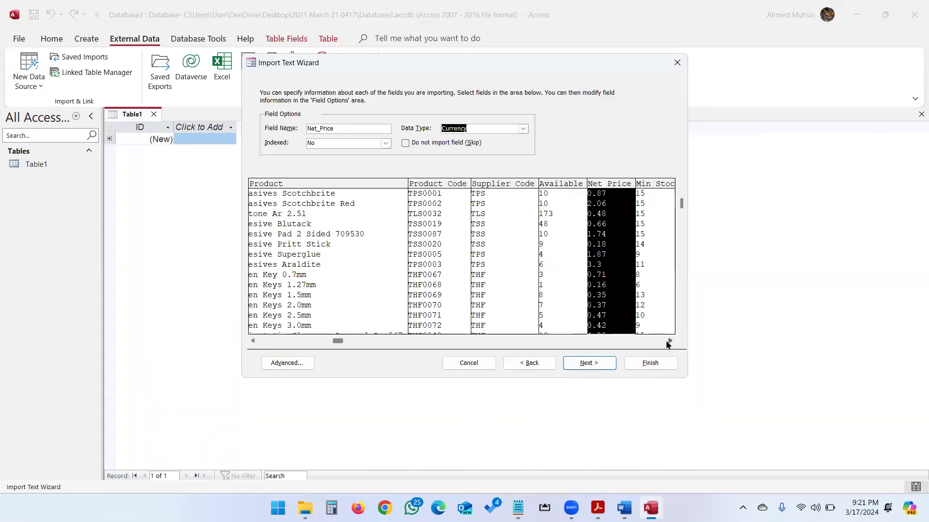
left_click(668, 342)
left_click(669, 342)
left_click(669, 341)
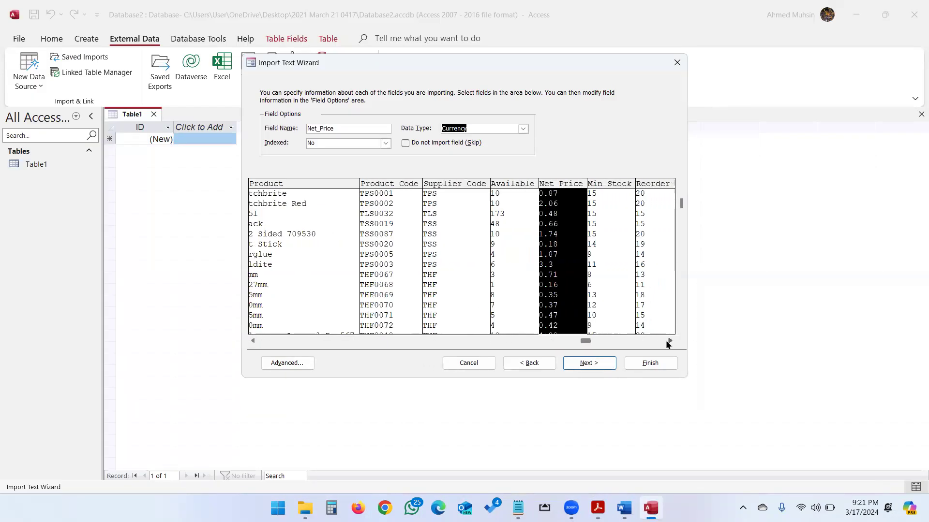
left_click(668, 341)
left_click(591, 227)
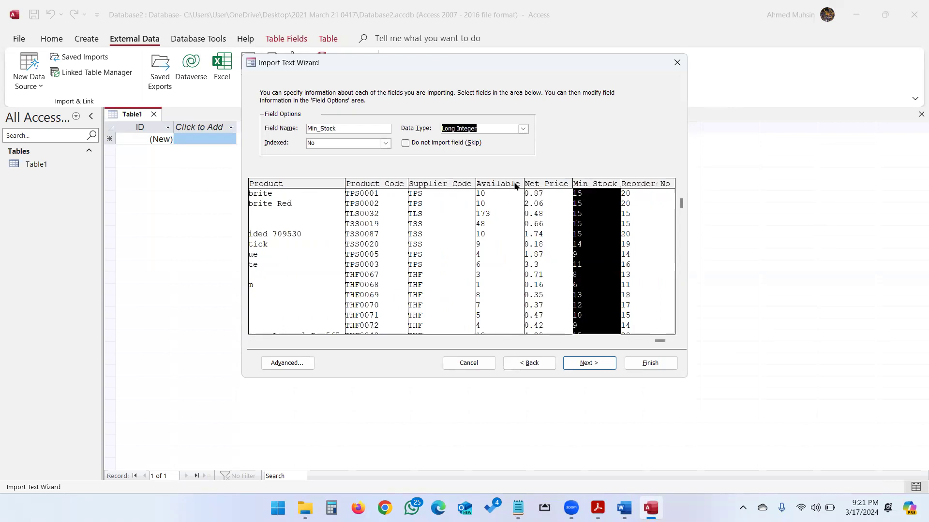
key("alt+Tab")
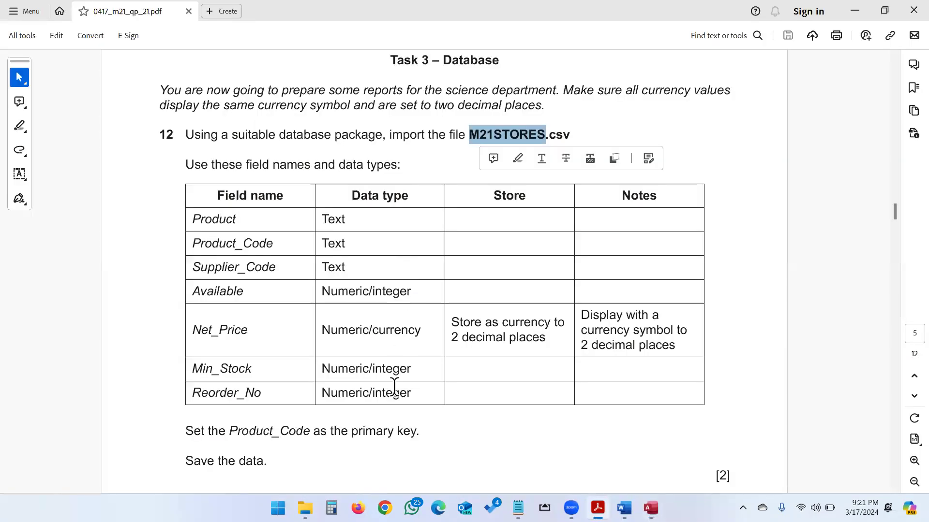
key("alt+Tab")
left_click(649, 213)
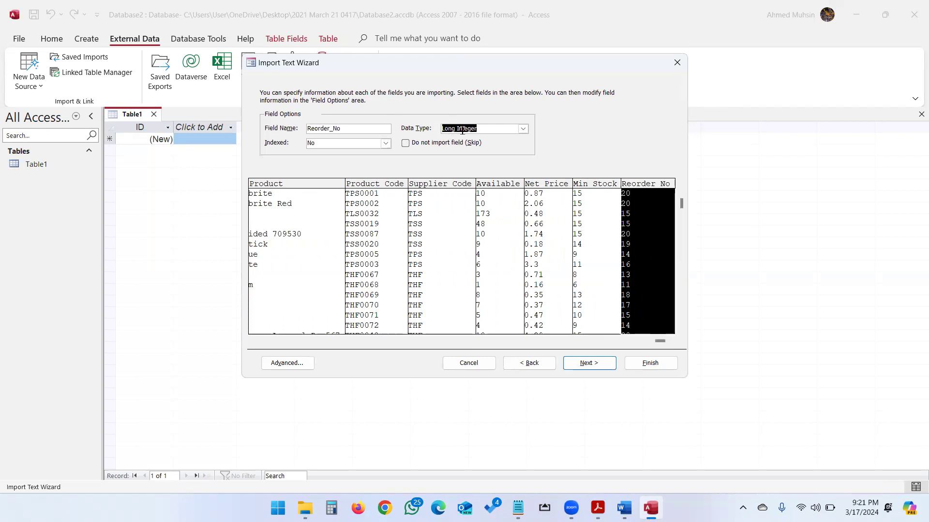
- Look up the required key in the exam paper and choose Product_Code as the new table's own primary key
left_click(587, 363)
left_click(366, 137)
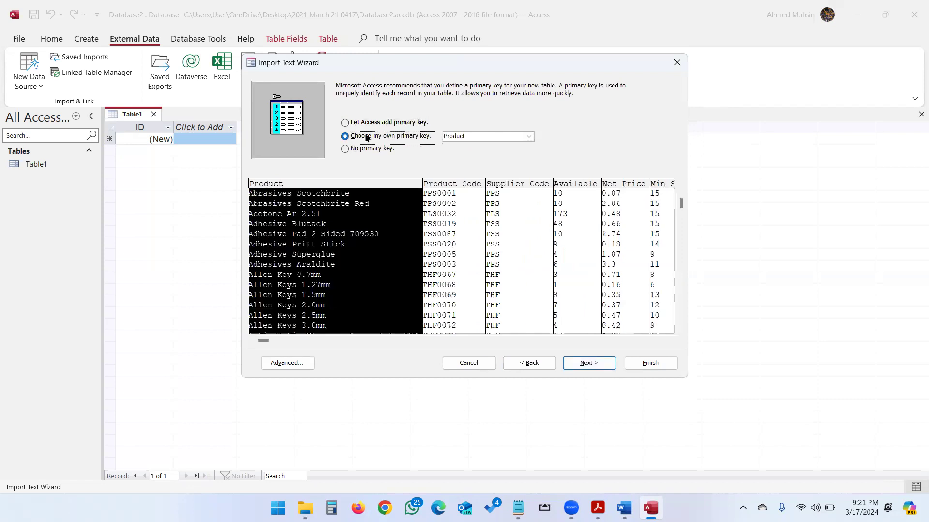
key("alt+Tab")
scroll(367, 350, "down", 3)
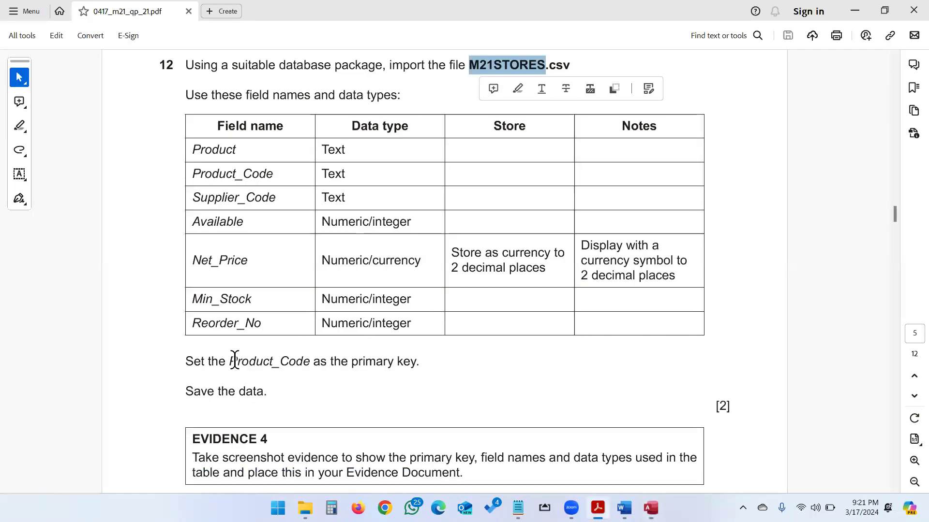
left_click_drag(228, 362, 310, 365)
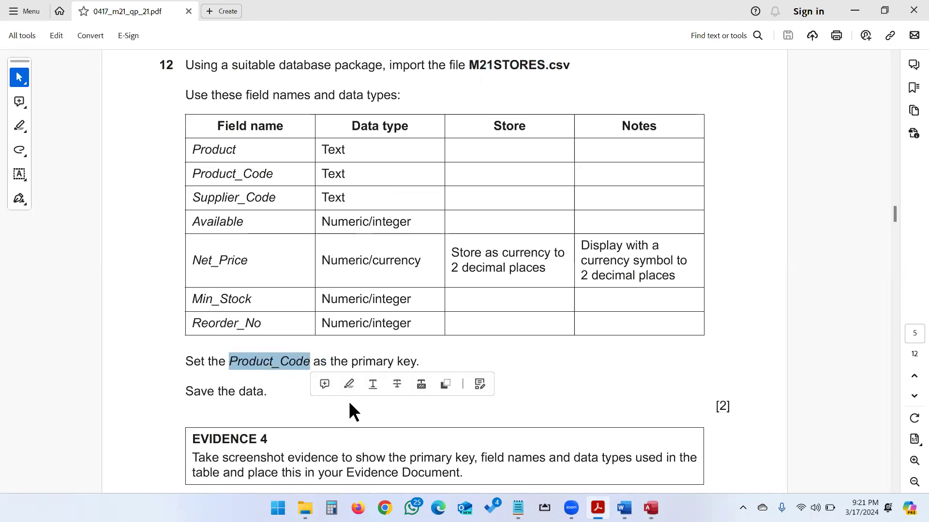
key("alt+Tab")
left_click(529, 136)
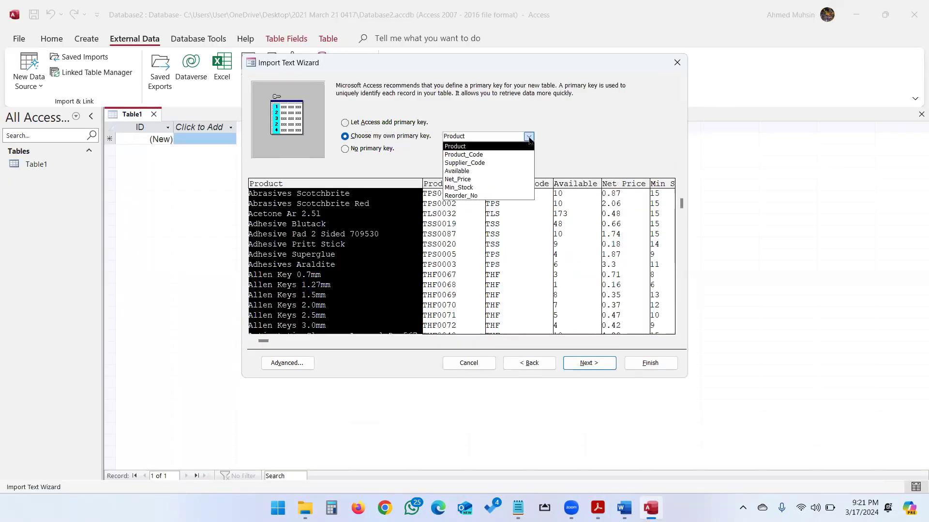
left_click(506, 150)
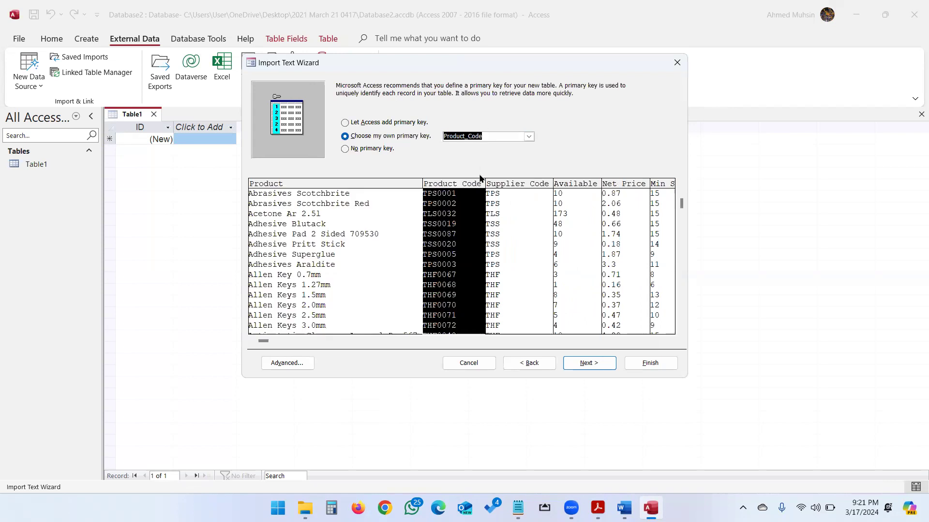
- Finish the import into the table M21STORES without saving the import steps, and open the imported table
left_click(588, 364)
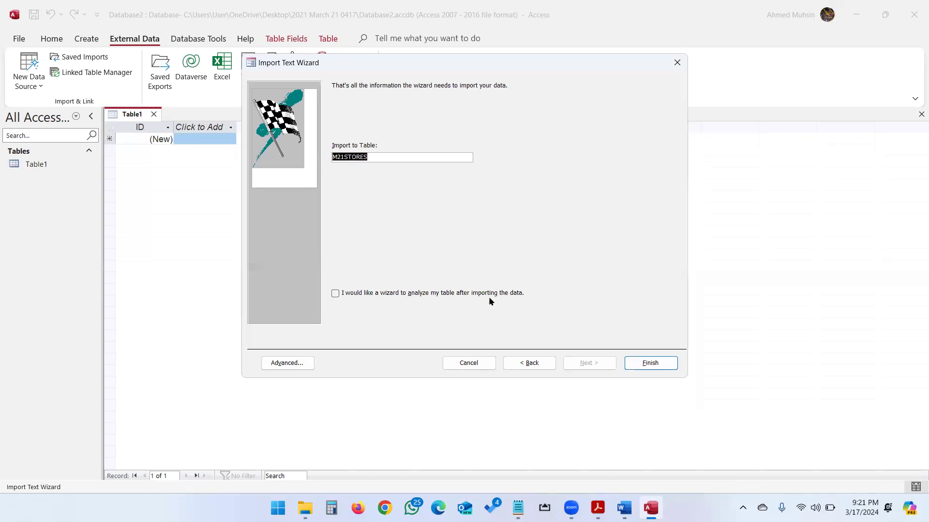
left_click(673, 366)
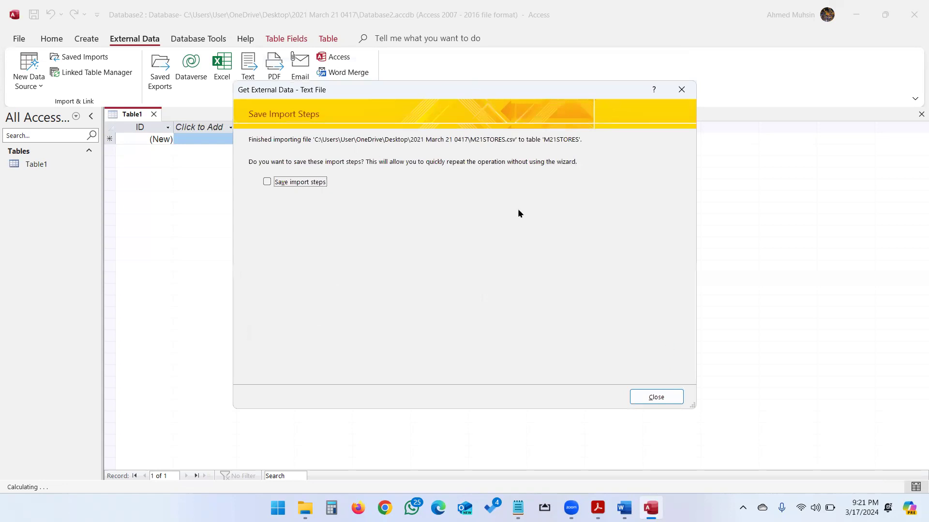
left_click(643, 401)
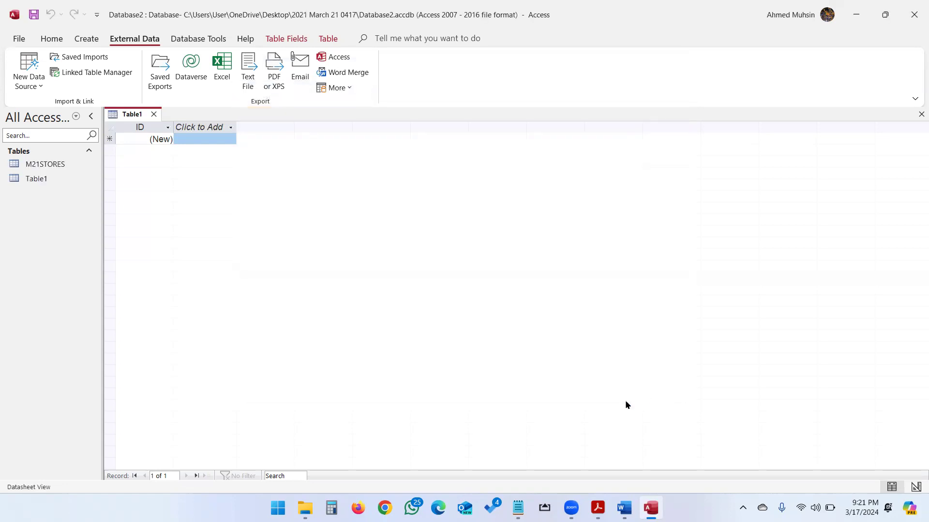
double_click(59, 165)
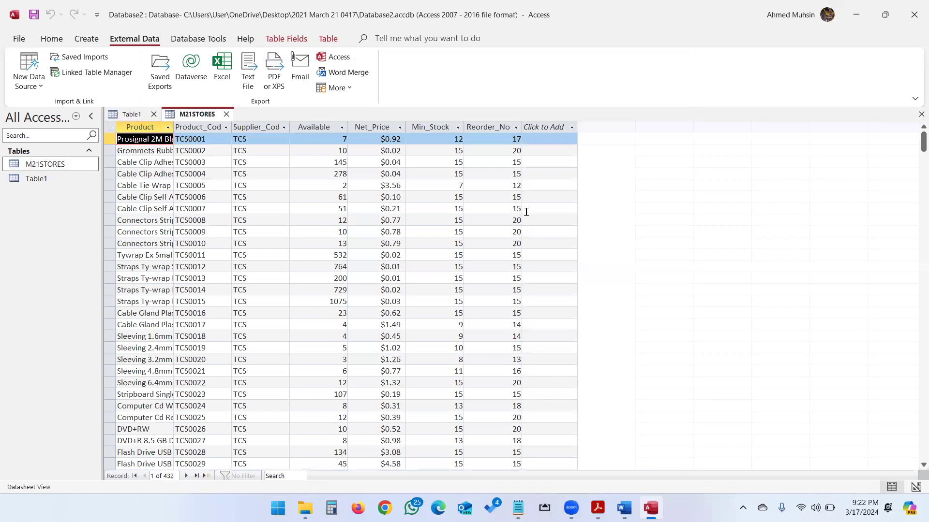
- Read the exam paper's instructions on saving the data and on what the Evidence 4 screenshot must show
key("alt+Tab")
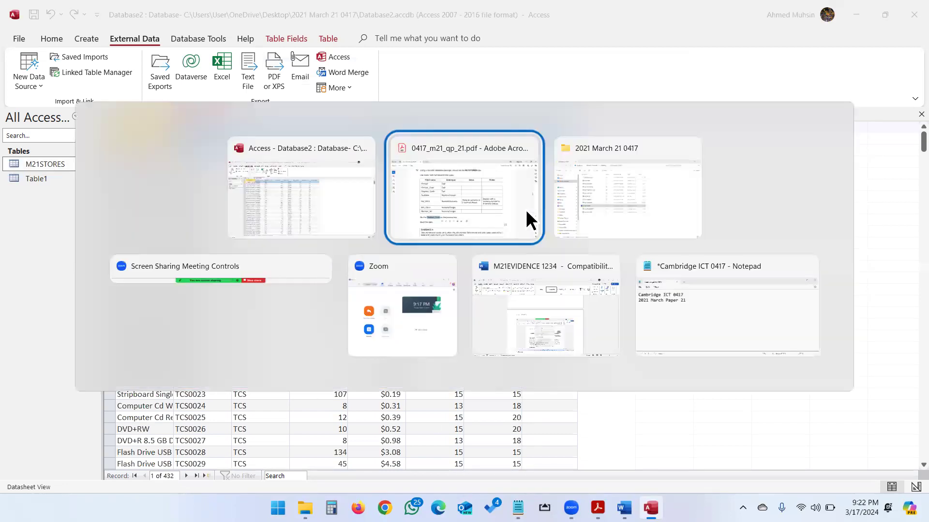
scroll(340, 334, "down", 2)
scroll(338, 334, "down", 1)
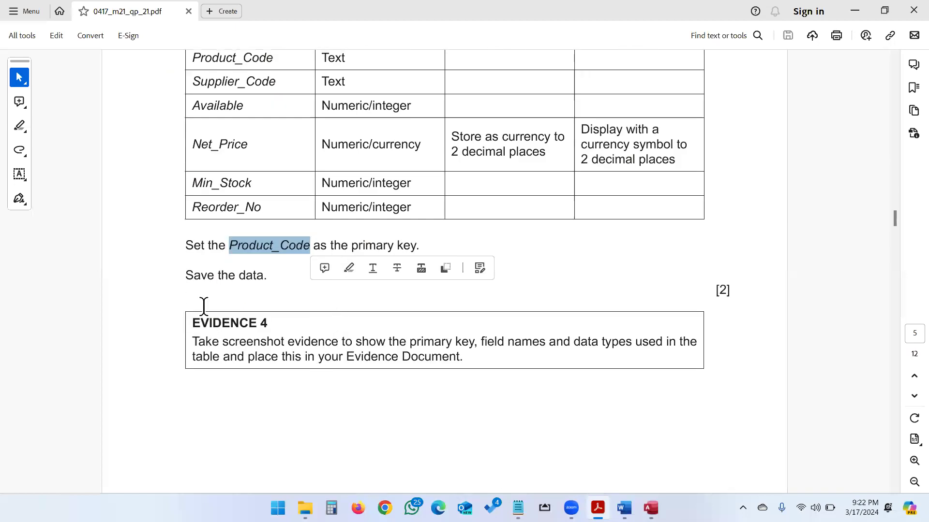
key("alt+Tab")
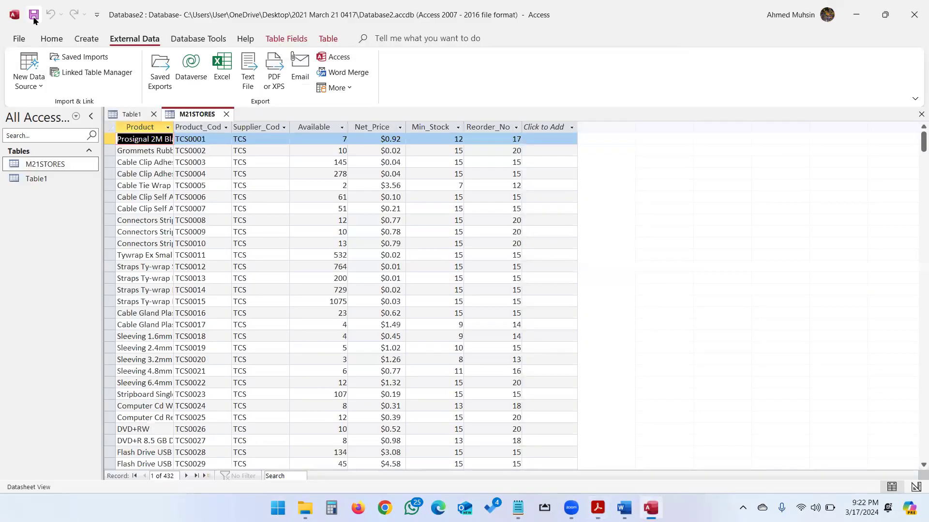
key("alt+Tab")
left_click_drag(209, 344, 489, 337)
left_click(597, 375)
left_click(605, 342)
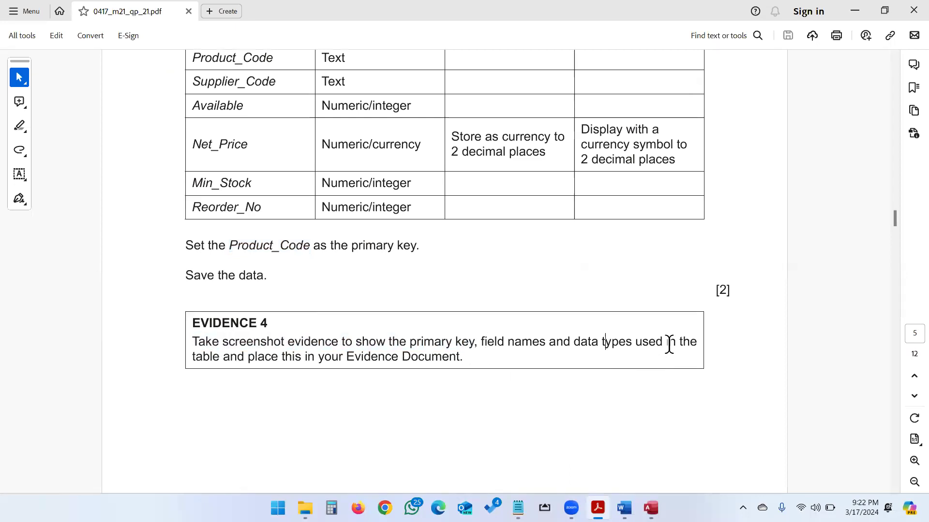
left_click_drag(250, 357, 447, 367)
left_click_drag(262, 321, 279, 324)
left_click(257, 347)
left_click_drag(357, 342, 471, 362)
- Return to the Access database and show the M21STORES table in Design View
key("alt+Tab")
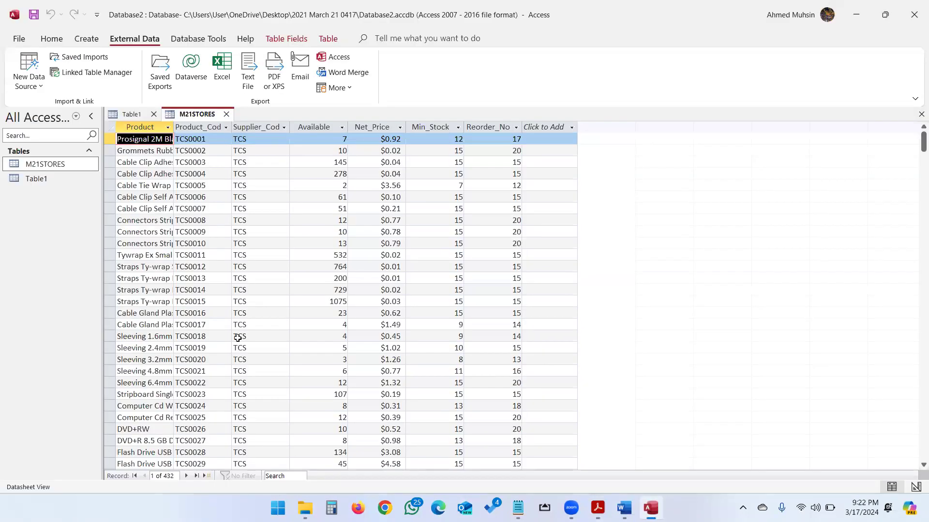
left_click_drag(215, 327, 301, 358)
left_click(440, 279)
left_click(314, 186)
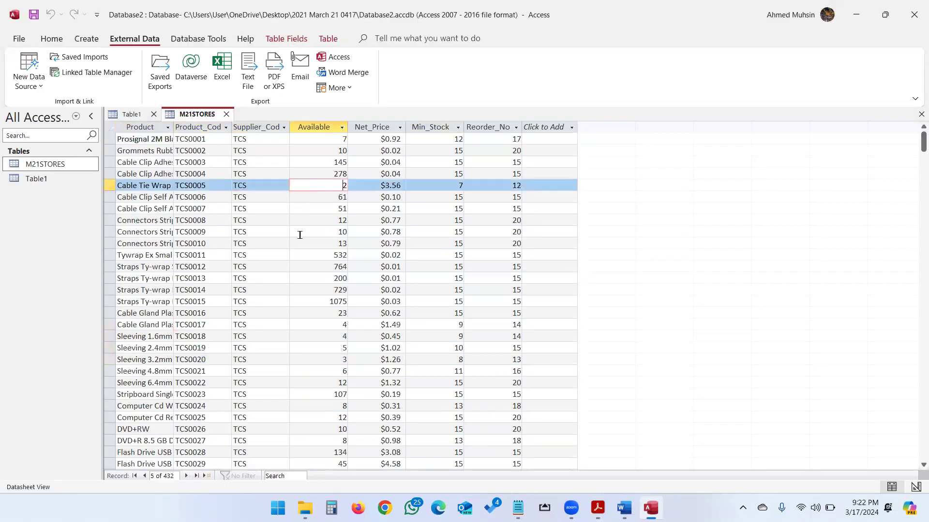
left_click(51, 39)
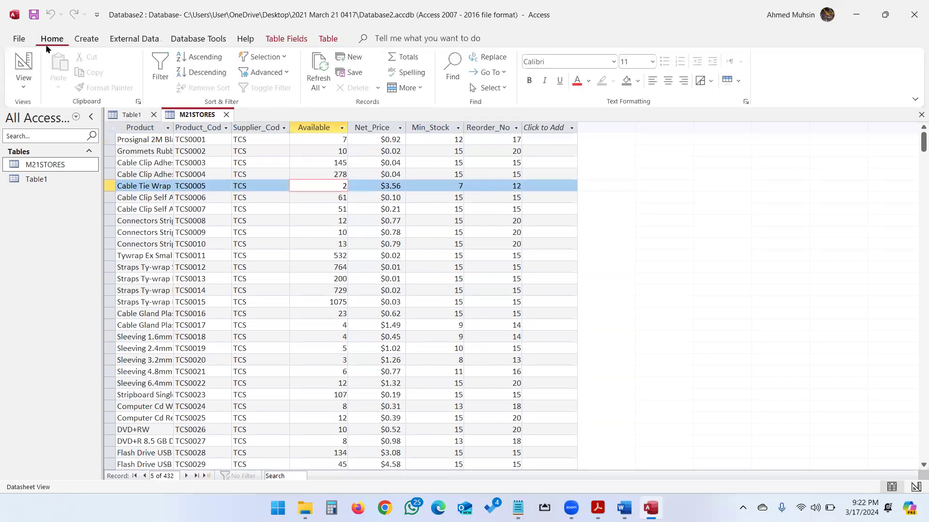
left_click(24, 92)
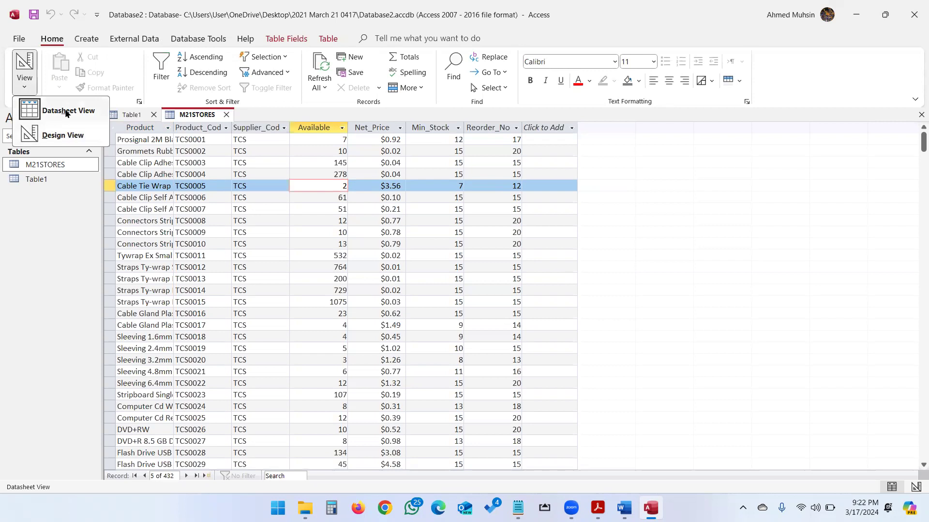
left_click(67, 138)
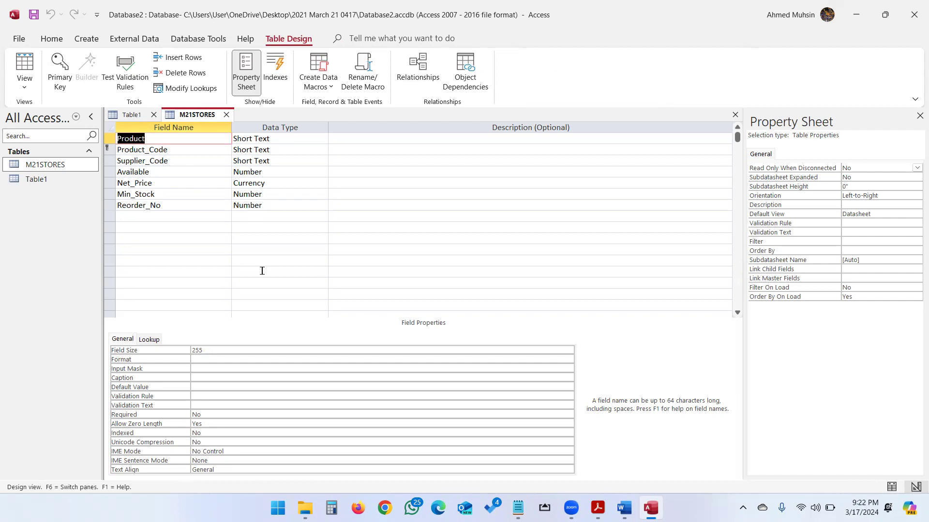
- Capture the full screen showing the table design and paste it under Evidence 4 in the M21EVIDENCE Word document
key("super+shift+s")
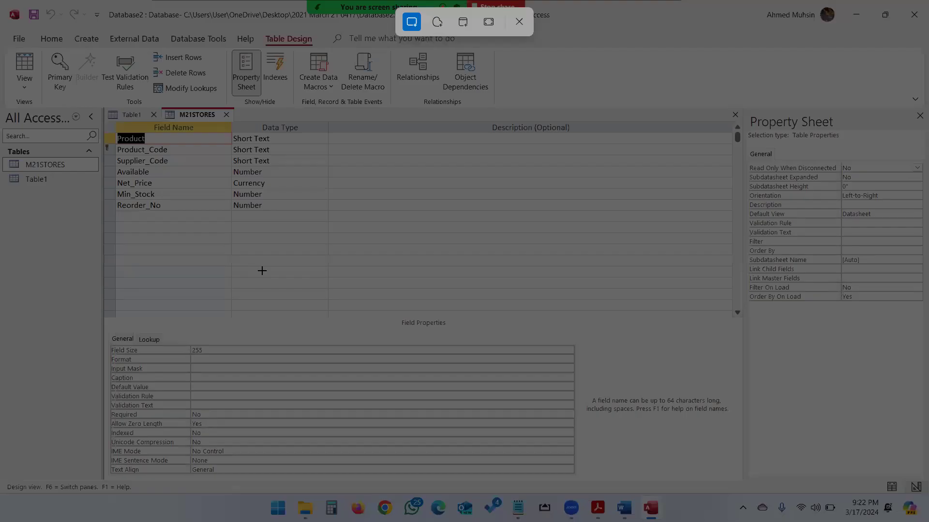
left_click_drag(1, 0, 928, 521)
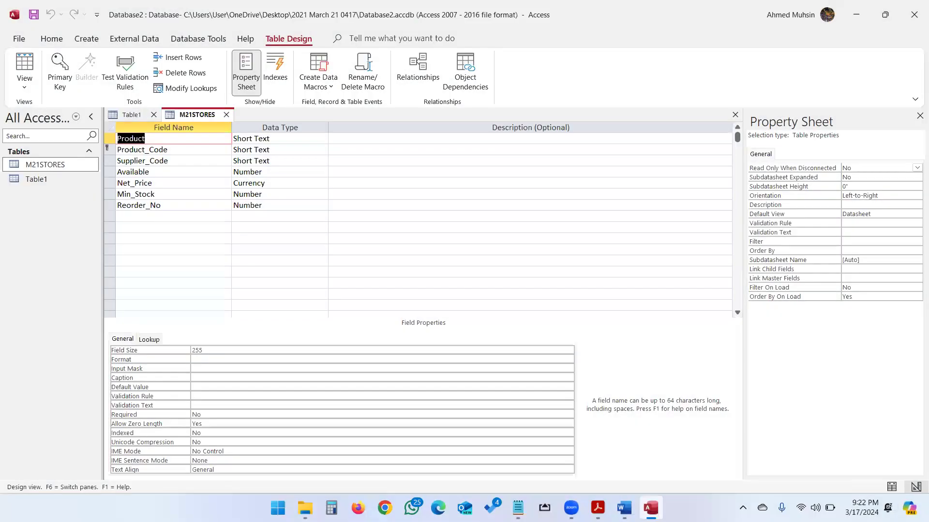
left_click(624, 507)
scroll(422, 378, "down", 3)
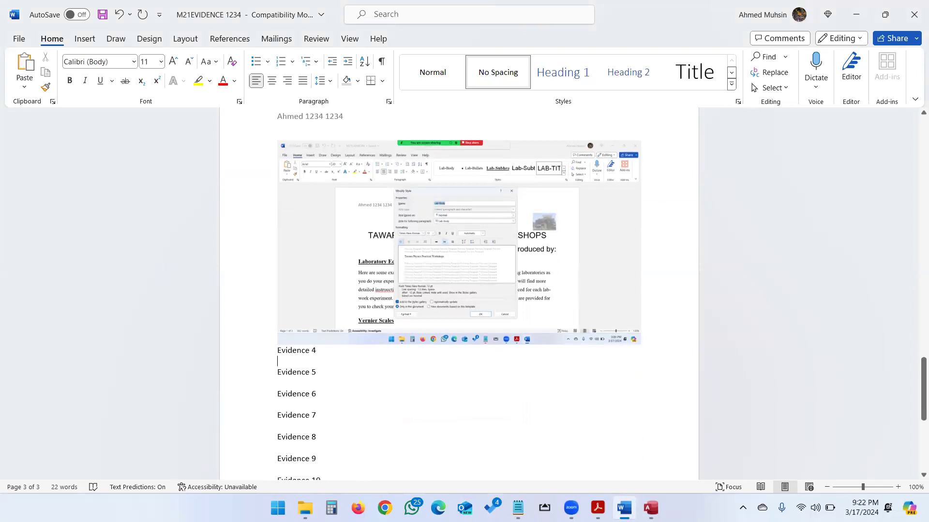
key("ctrl+v")
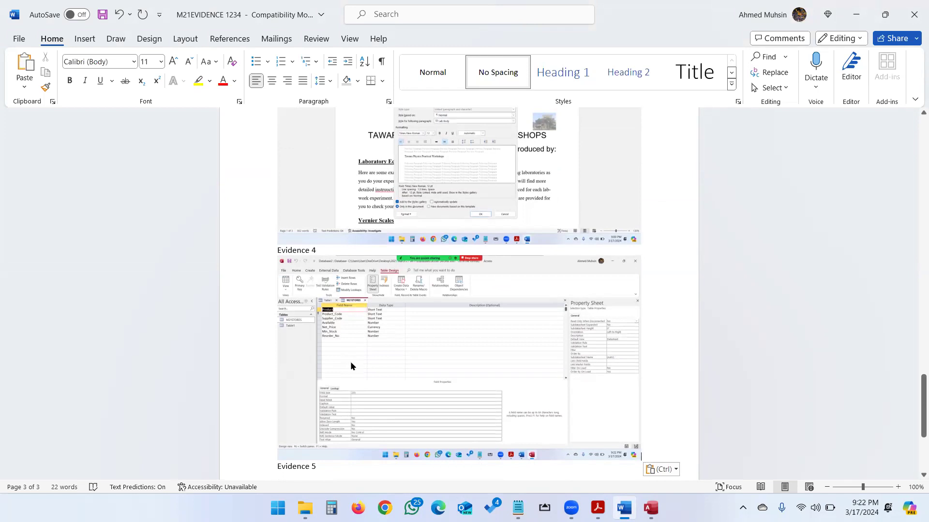
- Read question 13 in the exam paper, which covers importing M21SUPPLIERS.csv and the Evidence 5 screenshot
key("alt+Tab")
key("alt+Tab")
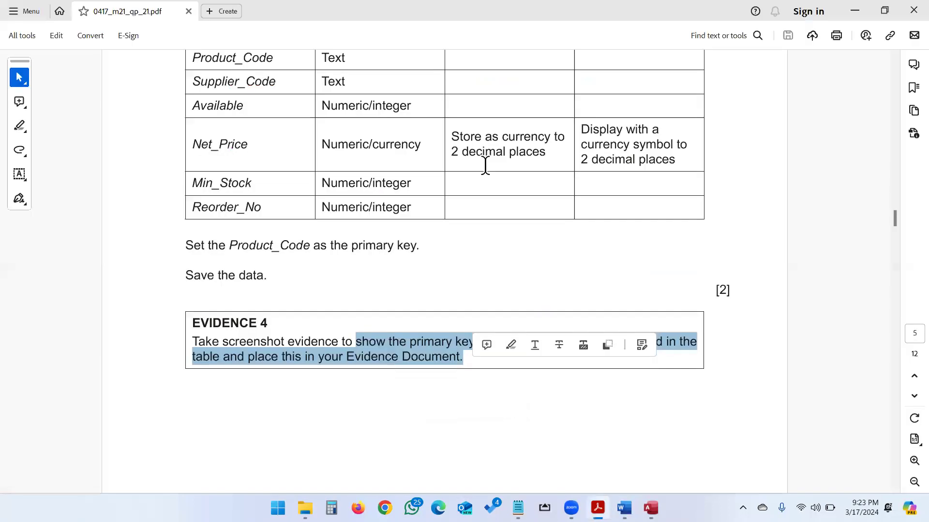
scroll(450, 266, "down", 10)
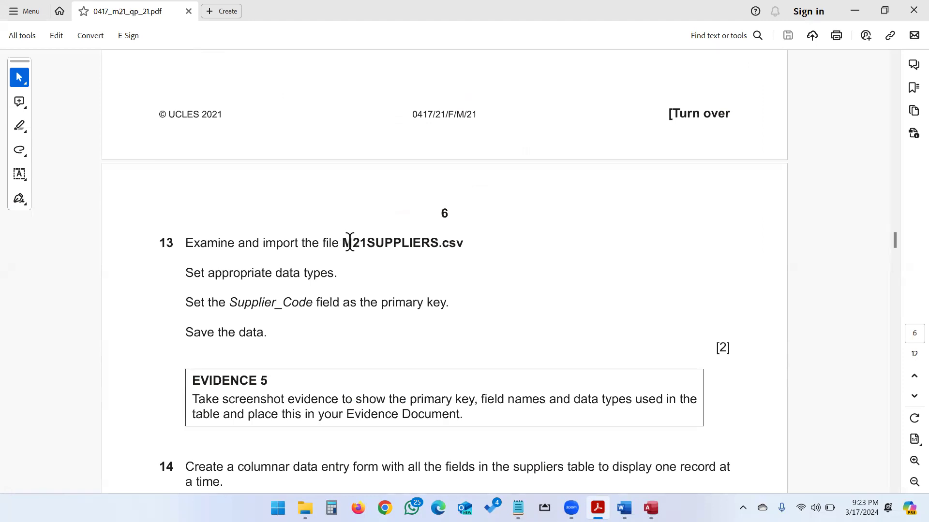
left_click_drag(341, 240, 462, 259)
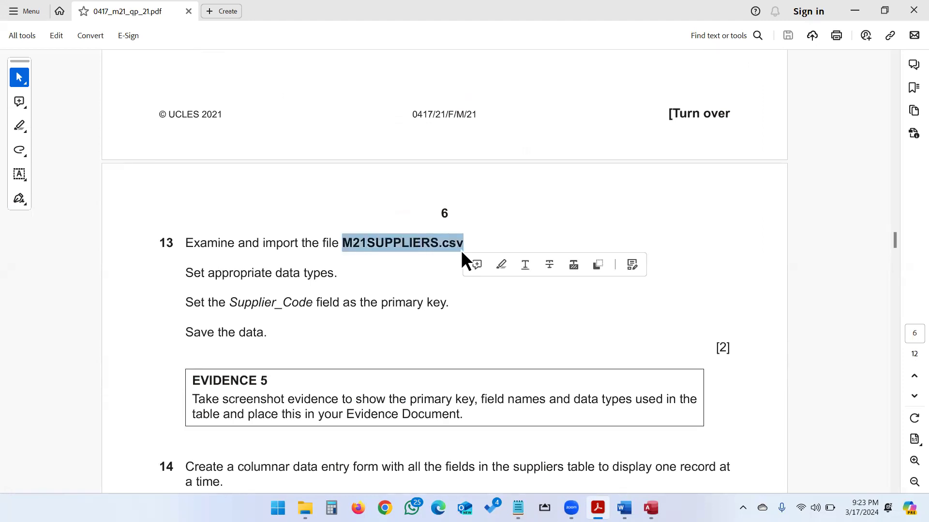
- Return to the Access database and show the M21STORES table in Datasheet View
key("alt+Tab")
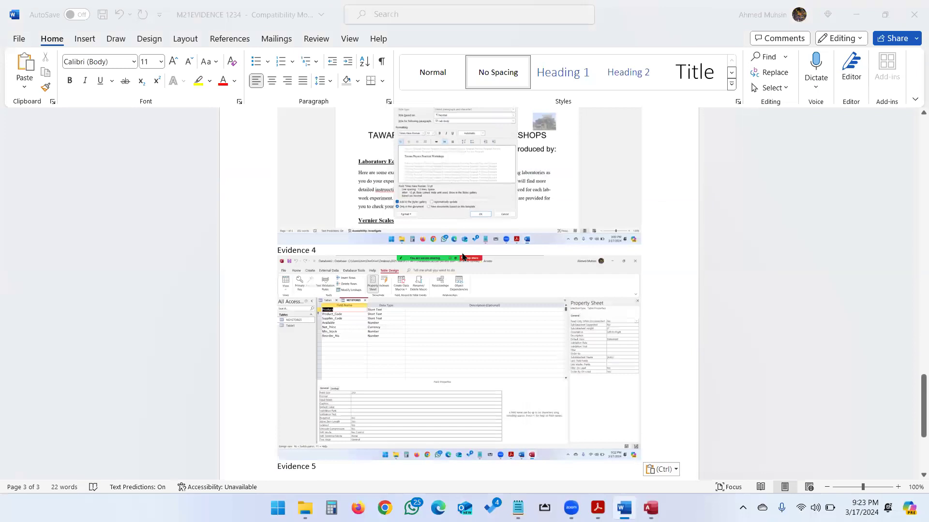
key("alt+Tab")
left_click(24, 83)
left_click(43, 115)
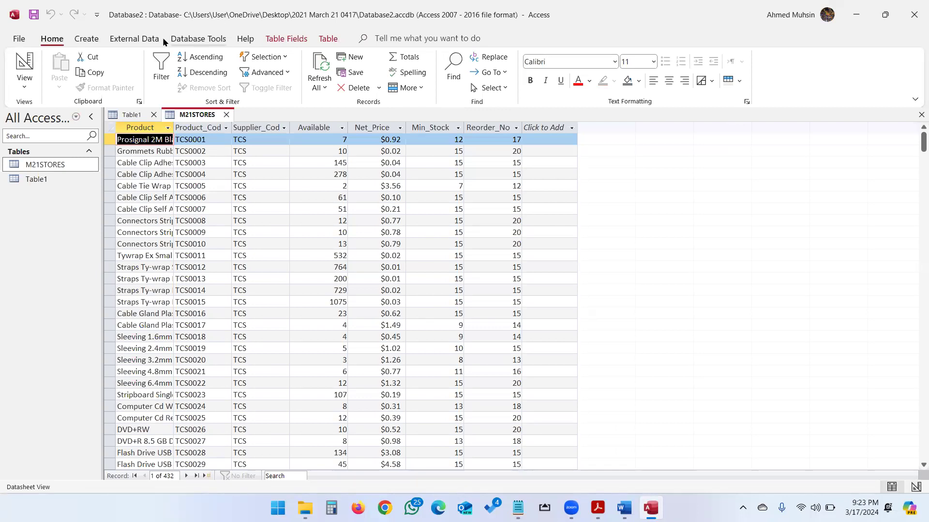
- Start a new external data import from a text file and browse for the source file
left_click(133, 42)
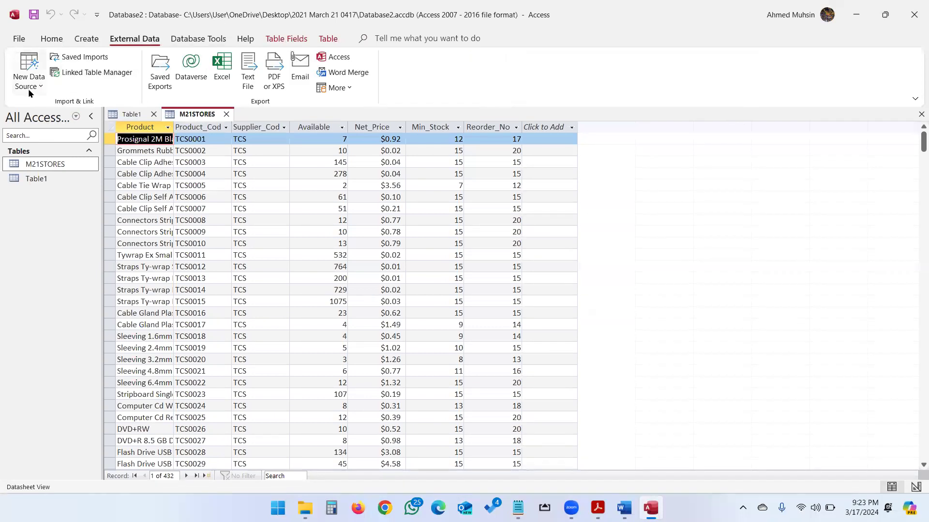
left_click(29, 86)
mouse_move(42, 113)
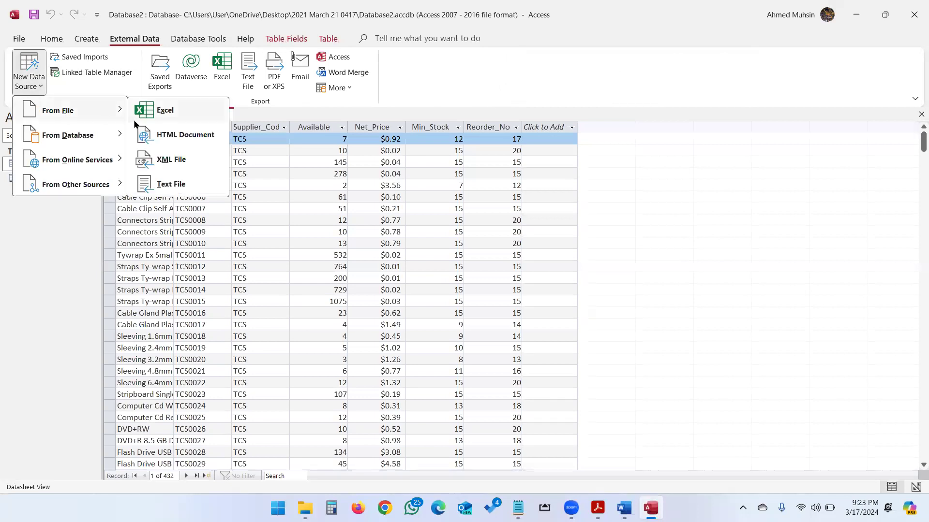
left_click(156, 188)
left_click(641, 166)
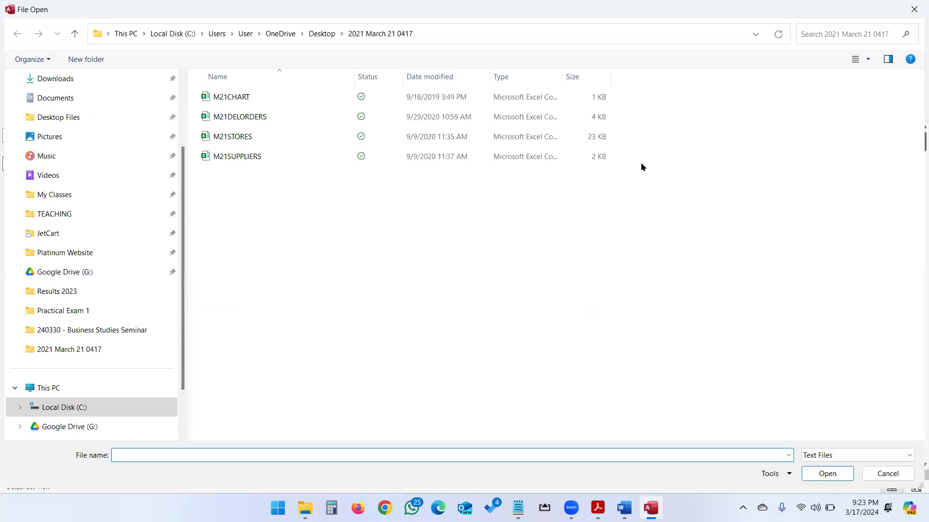
- Check the required file name in the exam paper and select M21SUPPLIERS.csv as the source for a new table
key("alt+Tab")
key("alt+Tab")
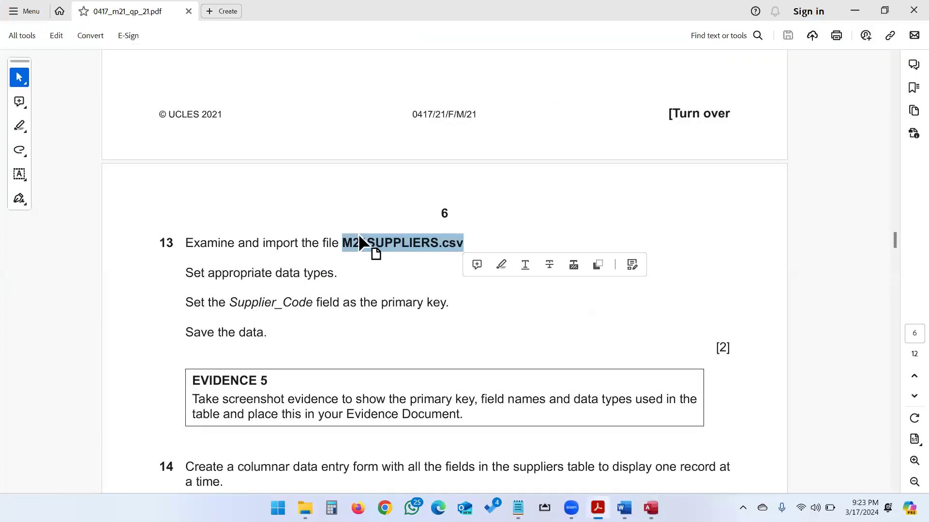
key("alt+Tab")
key("Tab")
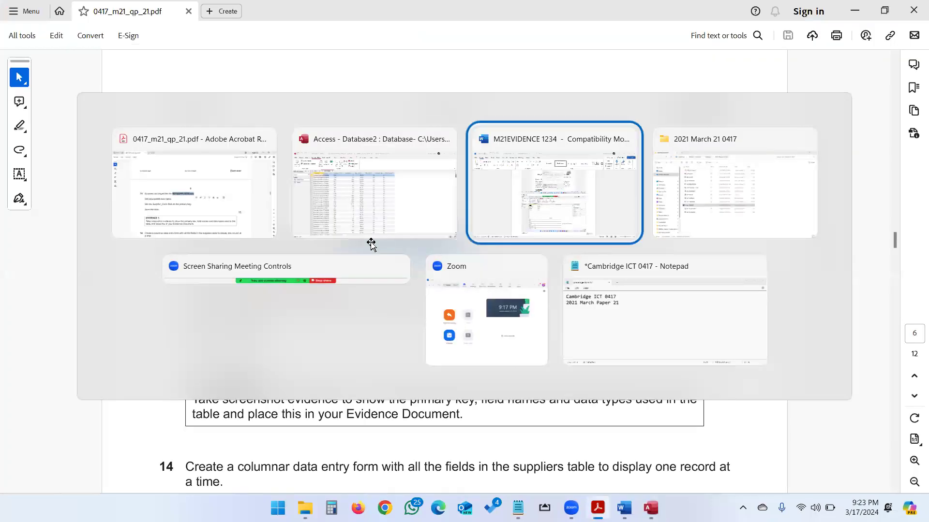
key("alt+Tab")
key("alt+Tab")
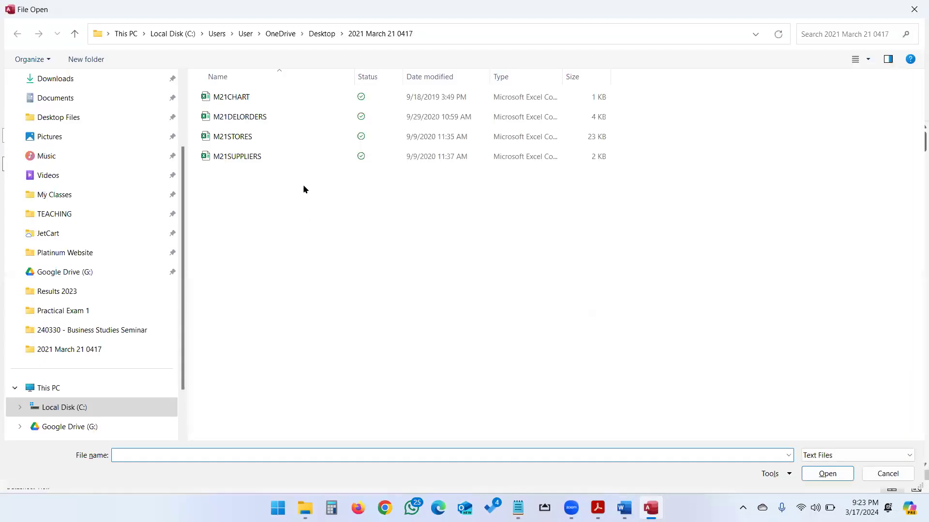
left_click(226, 159)
left_click(827, 472)
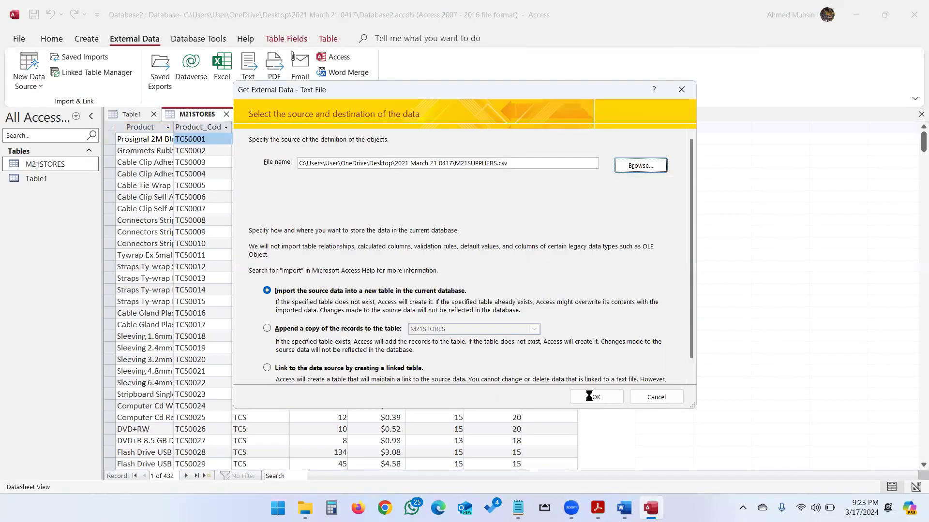
left_click(590, 398)
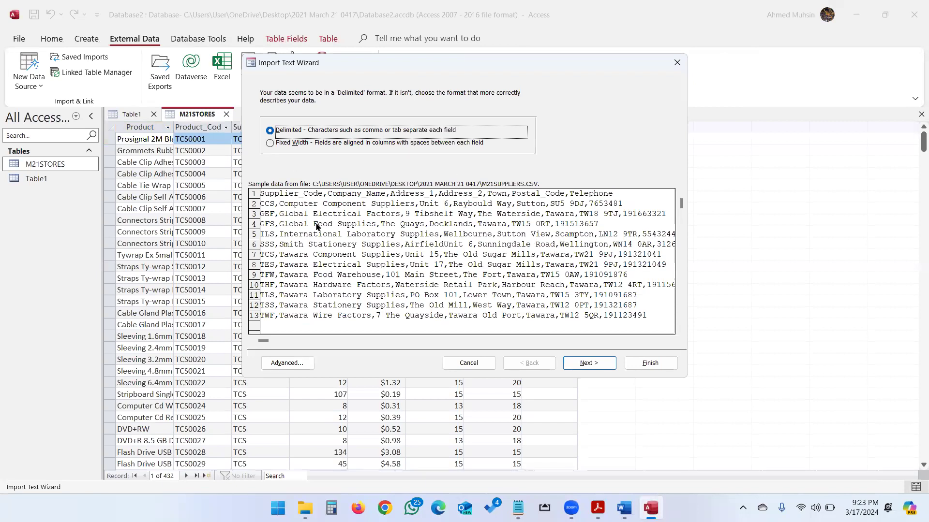
- Import the data as comma-delimited text with the first row containing the field names
left_click(588, 364)
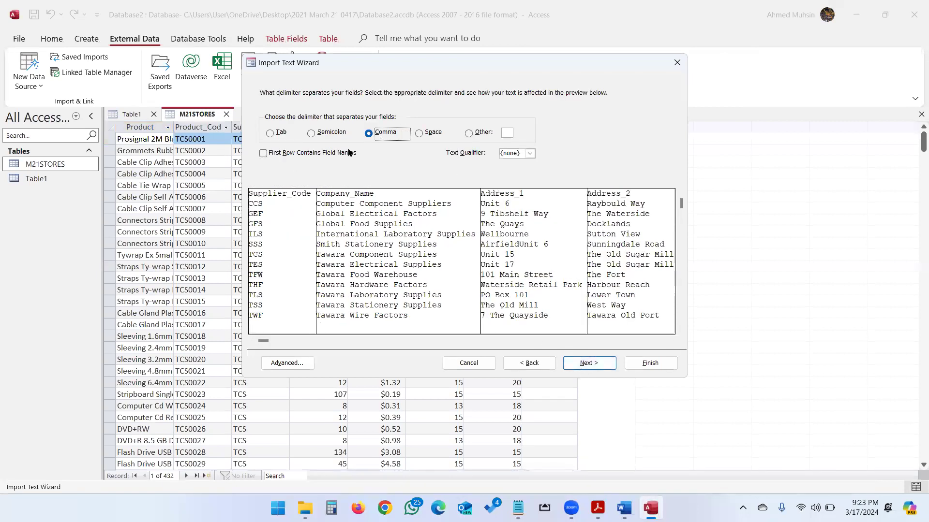
left_click(277, 153)
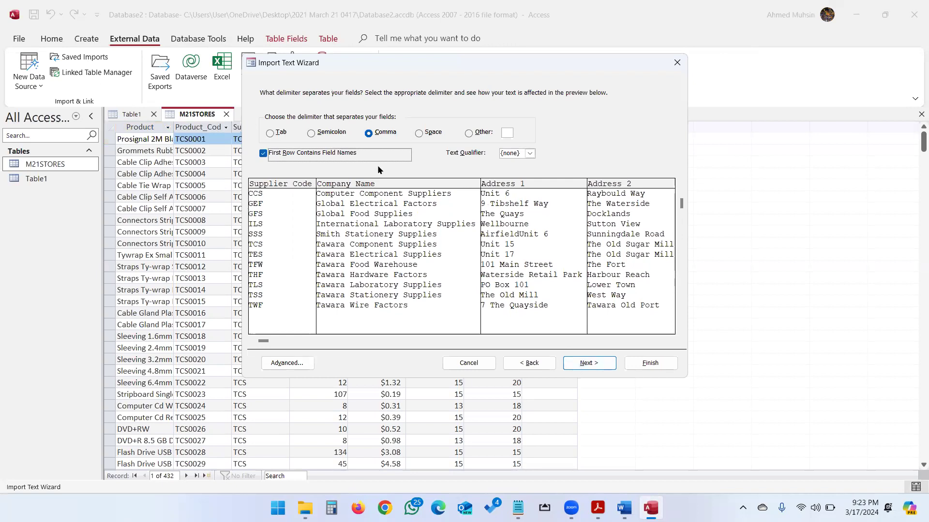
left_click(603, 364)
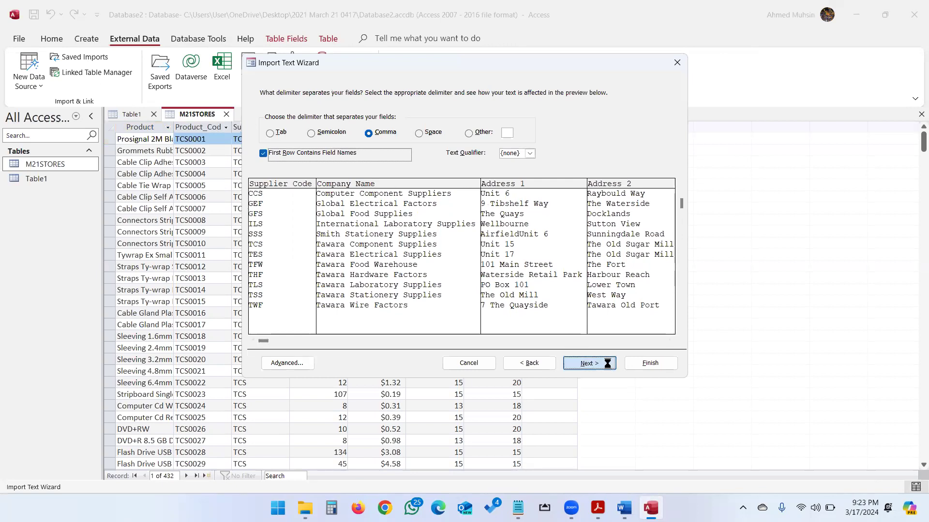
- Check the exam paper's data type and primary key requirements for the suppliers data, and return to the import wizard
key("alt+Tab")
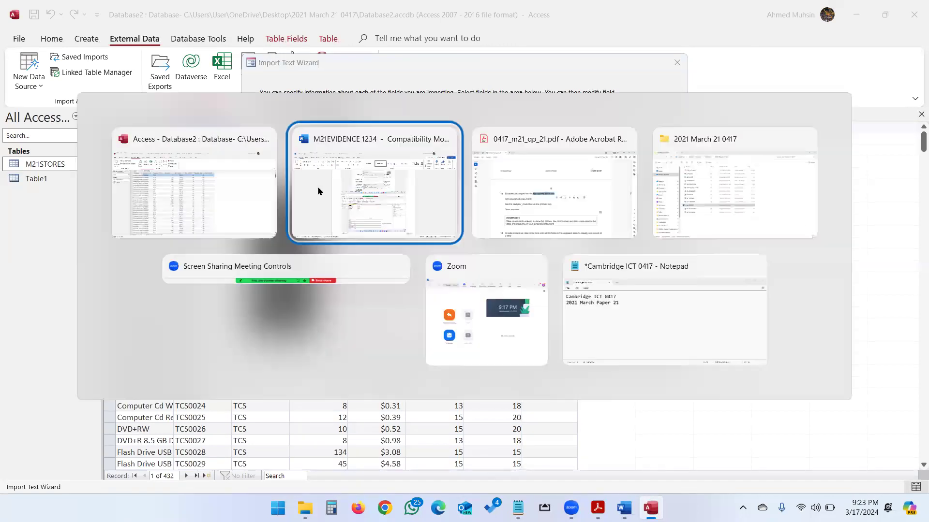
key("alt+Tab")
key("alt+Tab")
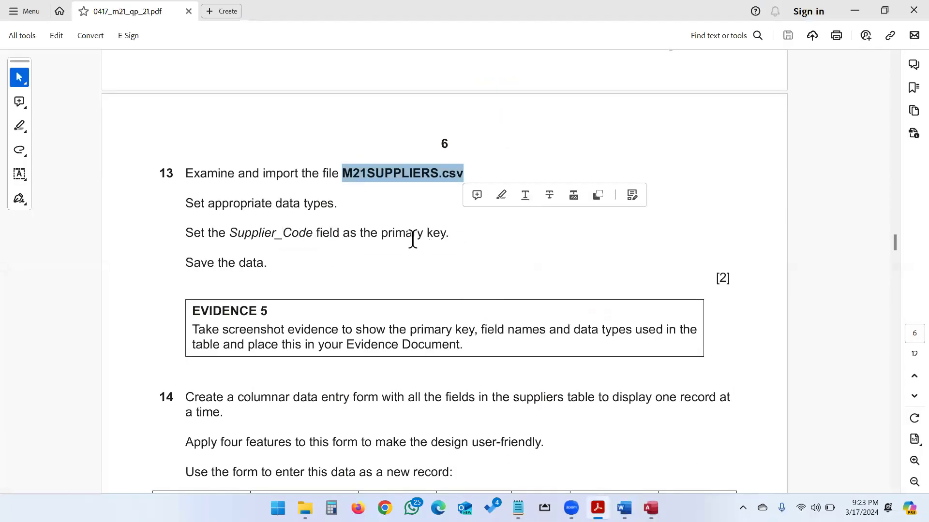
key("alt+Tab")
key("alt+Tab")
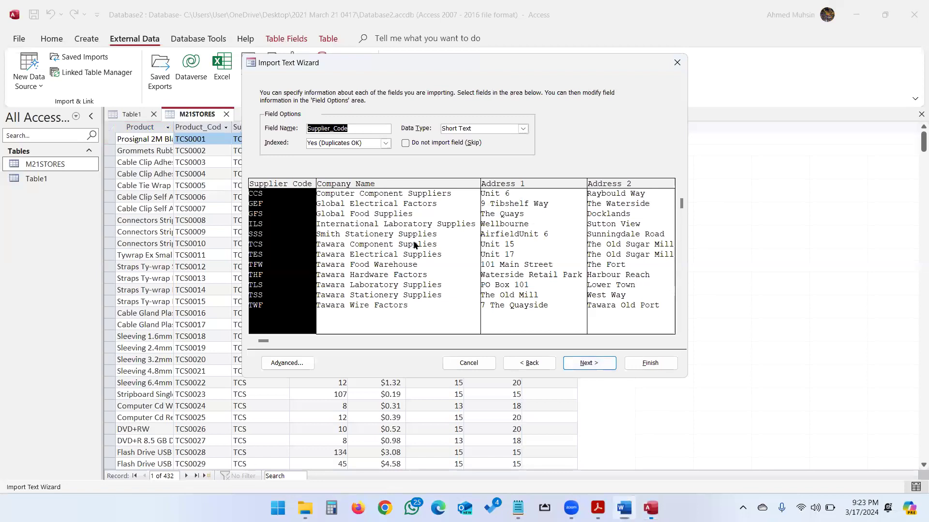
- Accept the proposed field types and choose Supplier_Code as the primary key, checking it against the exam paper
left_click(587, 364)
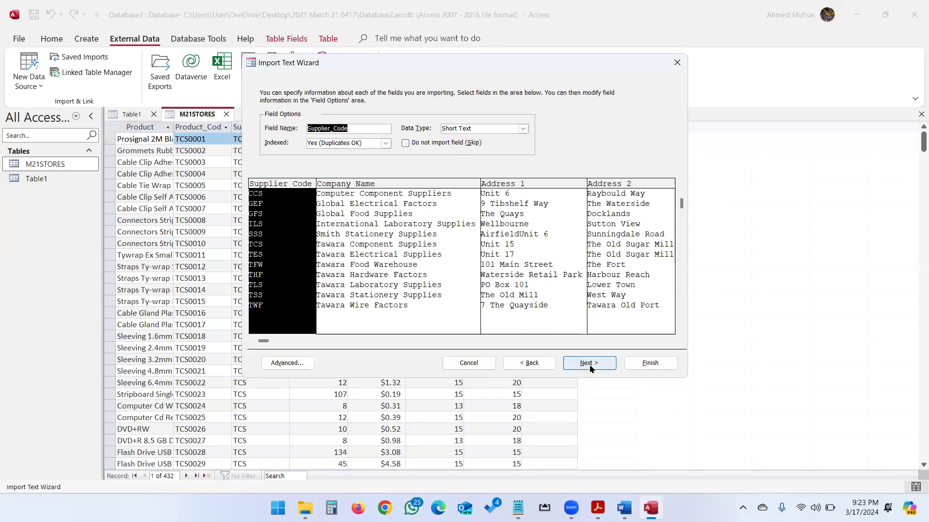
left_click(372, 137)
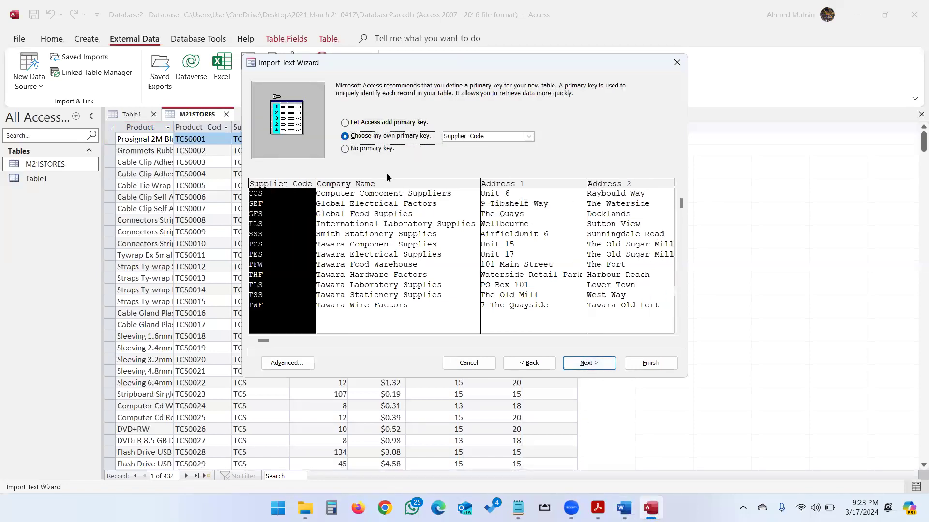
key("alt+Tab")
key("Tab")
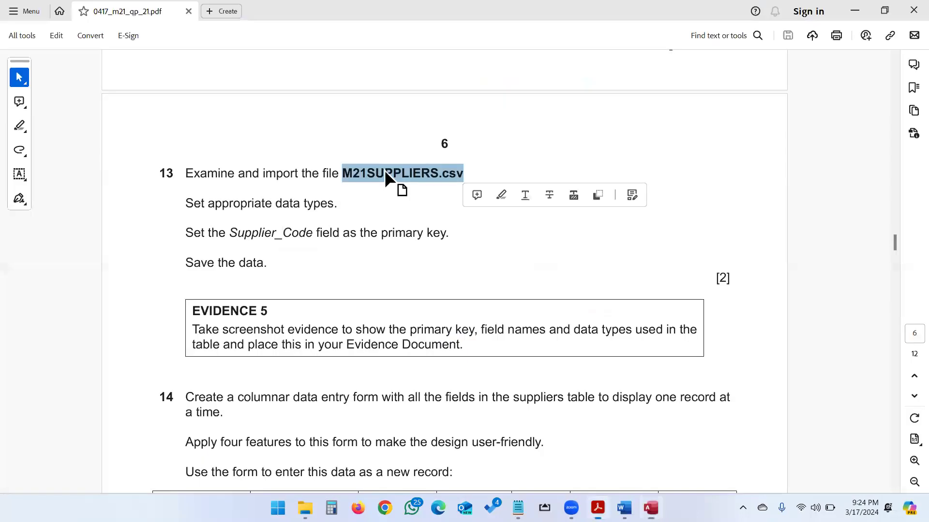
left_click_drag(230, 233, 314, 237)
key("alt+Tab")
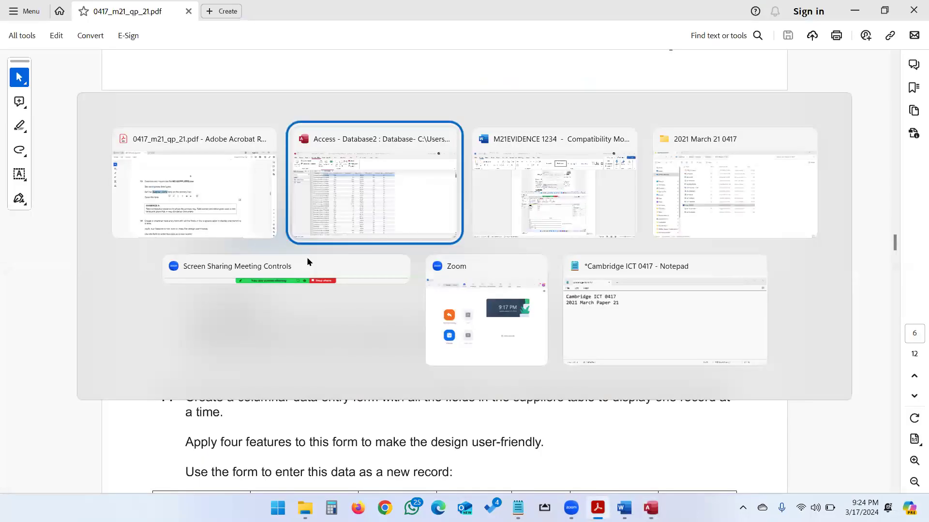
left_click(529, 137)
left_click(511, 146)
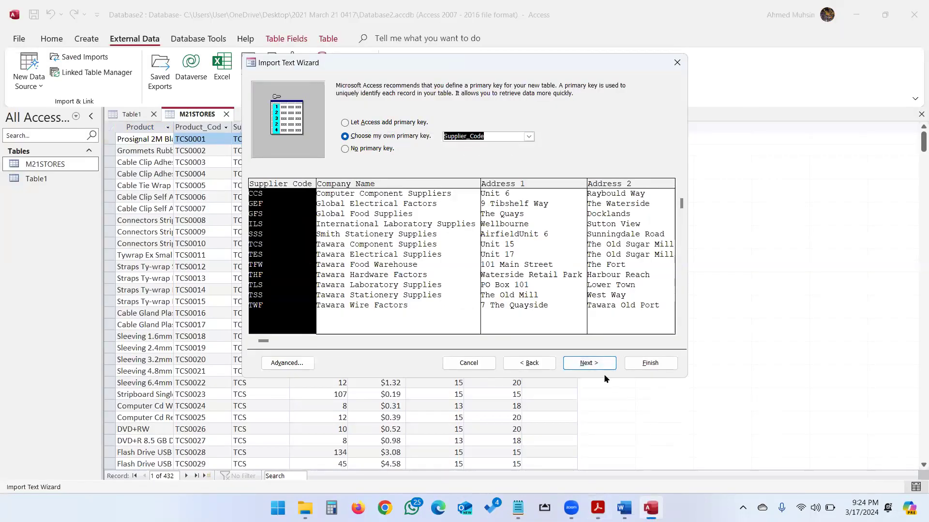
- Finish the import into the table M21SUPPLIERS without saving the import steps, and open the imported table
left_click(596, 363)
left_click(634, 364)
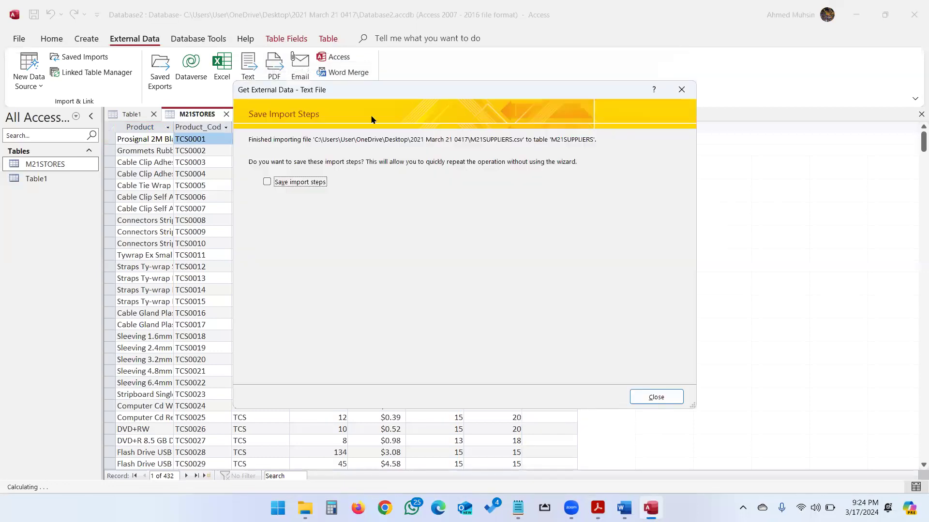
left_click(675, 402)
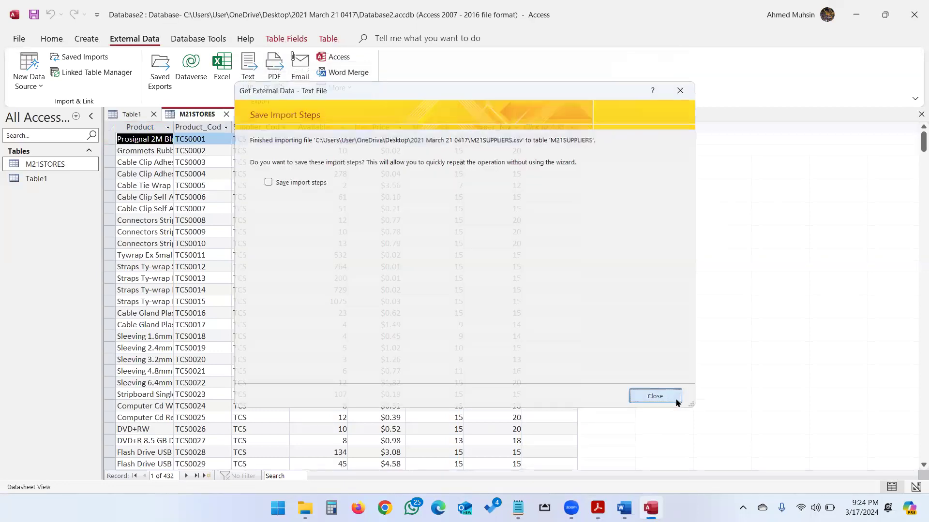
double_click(29, 182)
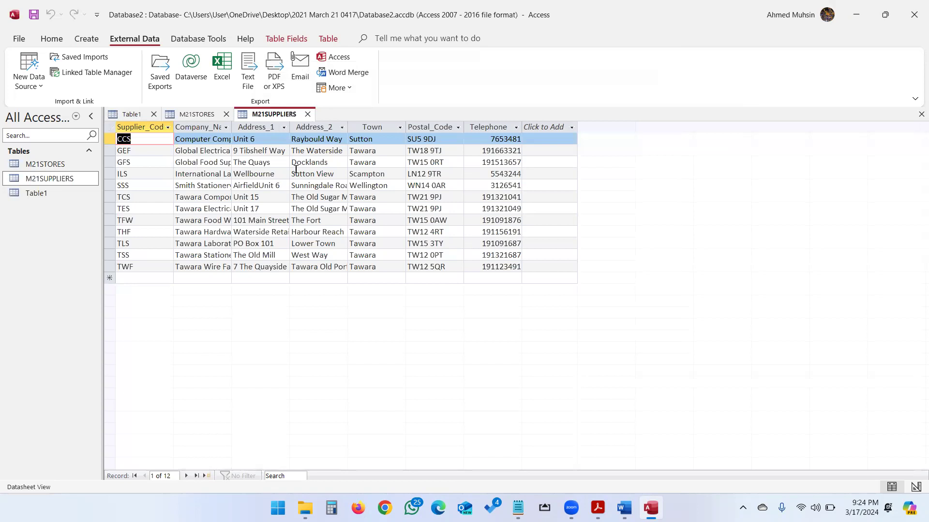
- Check the Evidence 5 requirements in the exam paper and show the M21SUPPLIERS table in Design View
key("alt+Tab")
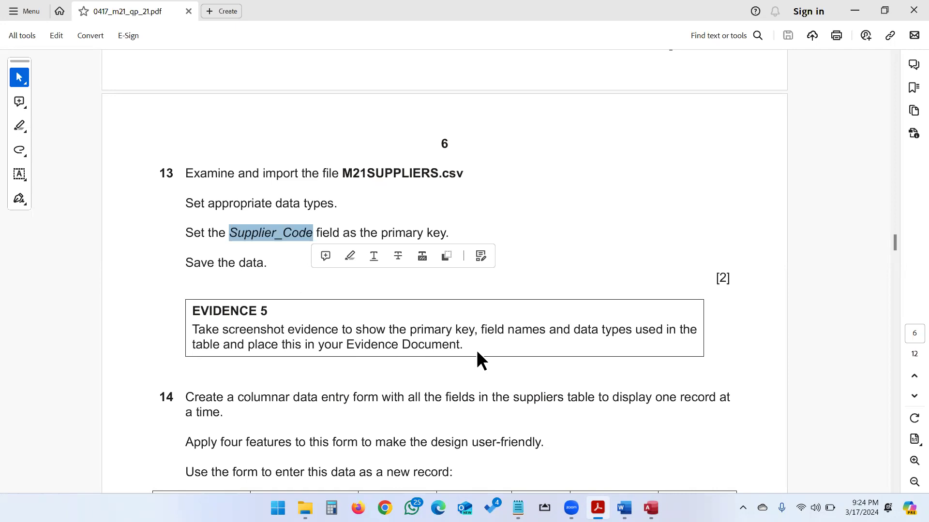
key("alt+Tab")
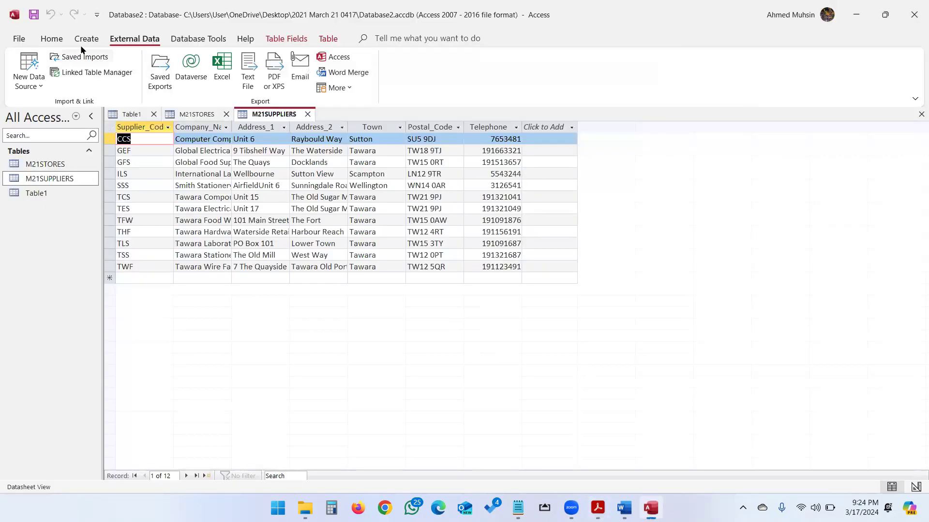
left_click(57, 41)
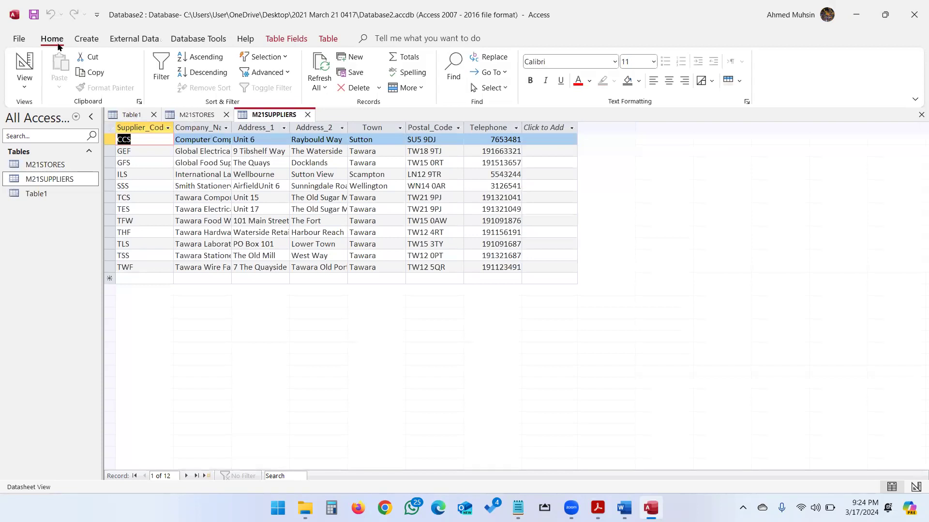
left_click(23, 88)
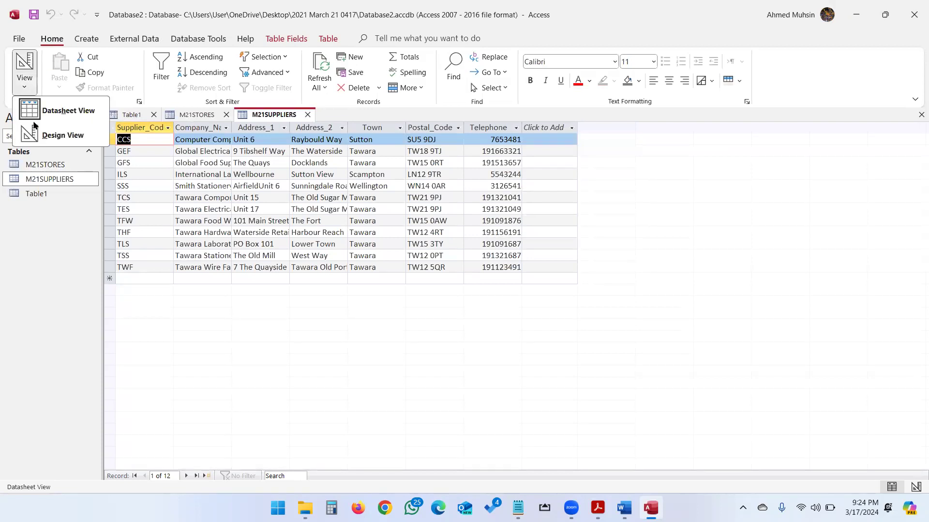
left_click(54, 137)
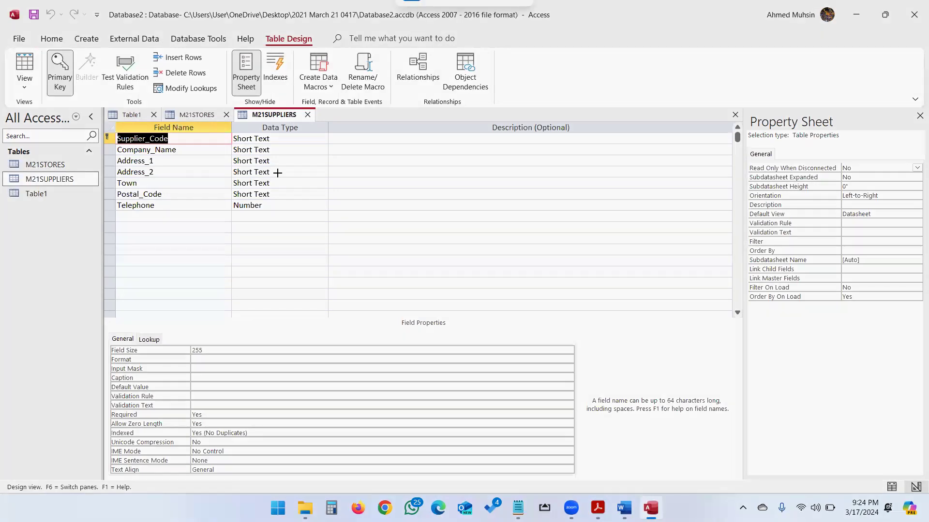
- Capture the full screen showing the M21SUPPLIERS design and paste it under Evidence 5 in the M21EVIDENCE Word document
key("super+shift+s")
left_click_drag(8, 8, 928, 521)
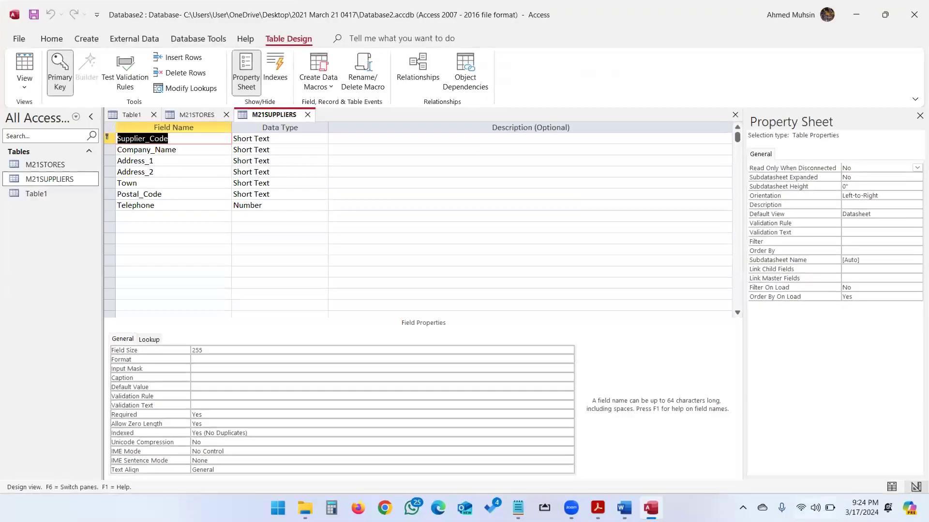
left_click(624, 508)
scroll(502, 464, "down", 3)
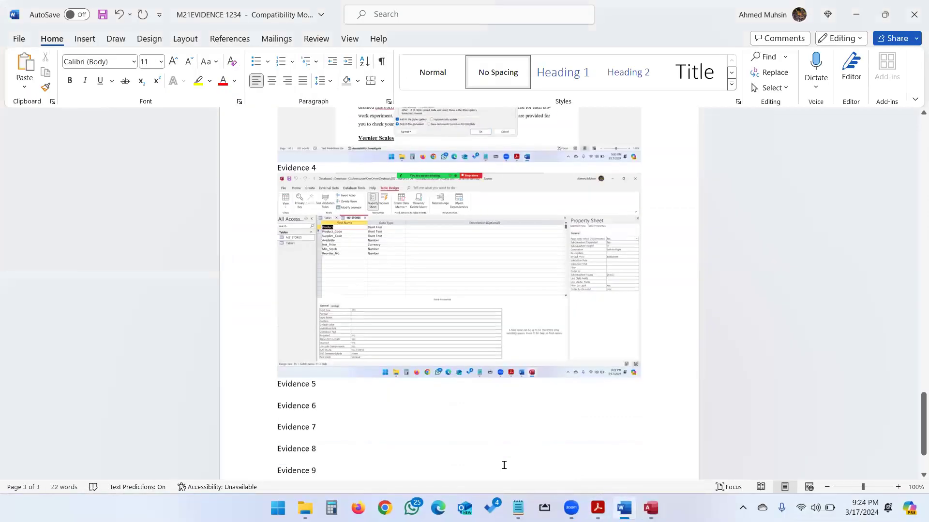
left_click(307, 361)
key("ctrl+v")
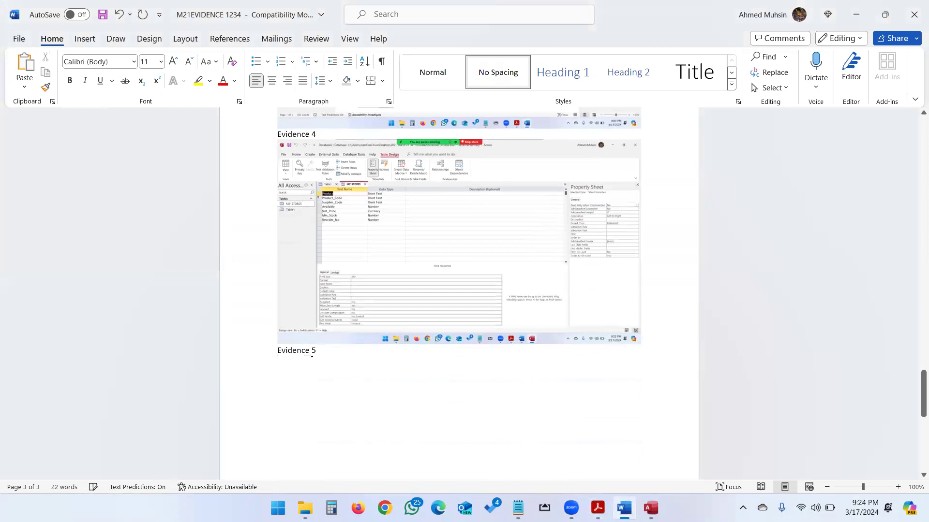
- Examine question 14 in the exam paper for the columnar form, user-friendly features, new record and Evidence 6 requirements
key("alt+Tab")
key("alt+Tab")
left_click_drag(280, 311, 212, 310)
left_click(306, 298)
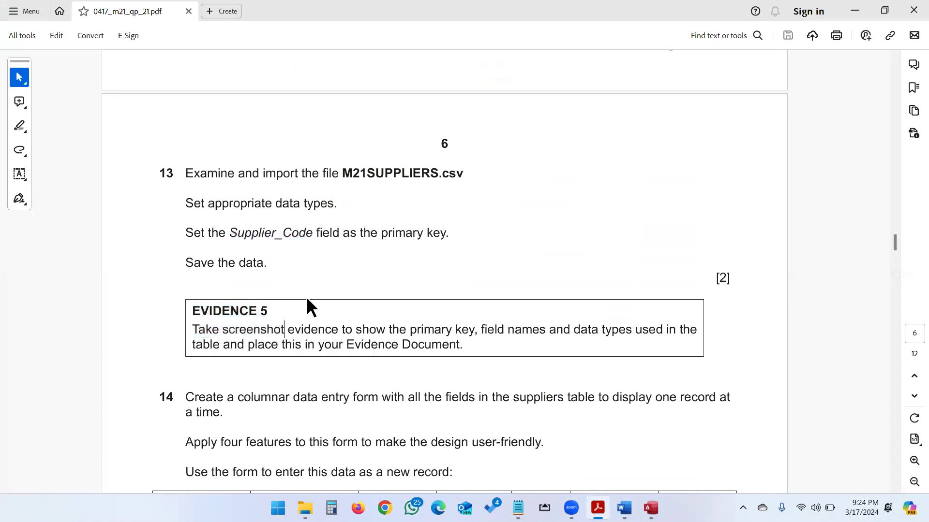
scroll(317, 311, "down", 4)
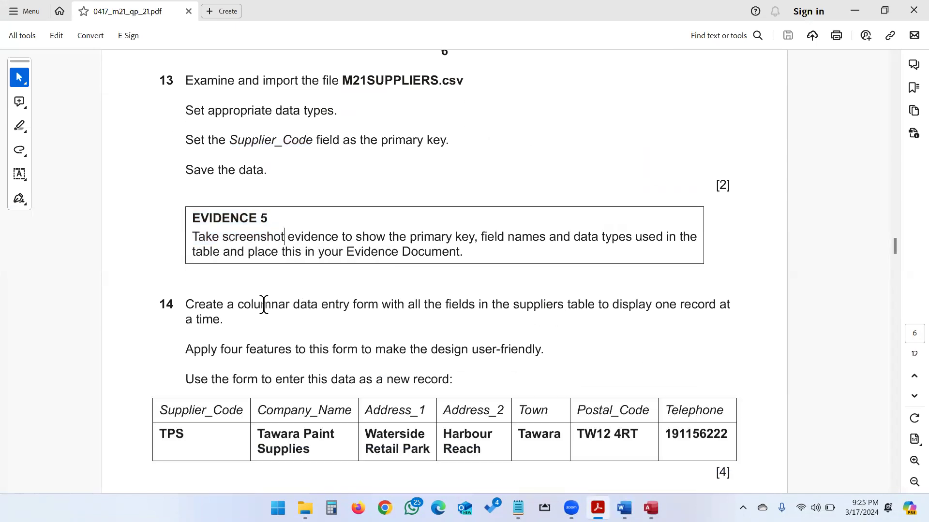
double_click(170, 304)
left_click(331, 300)
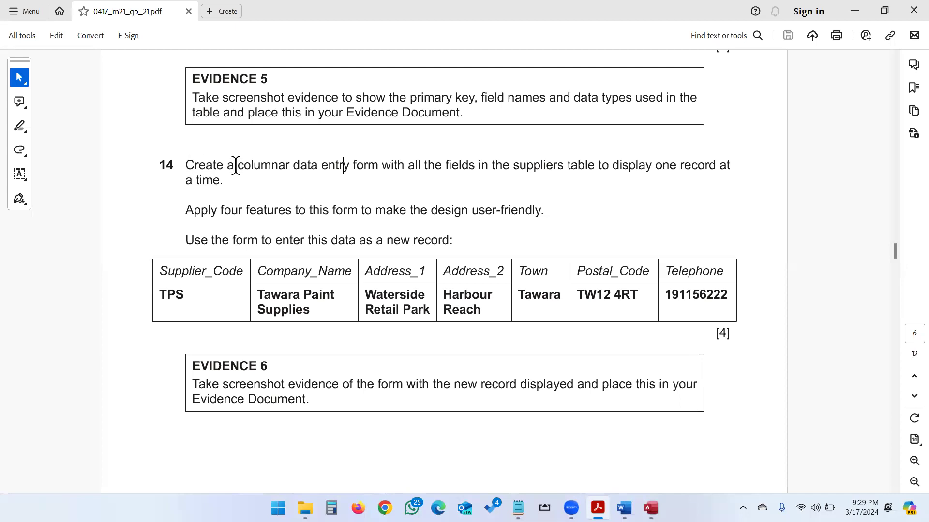
left_click_drag(301, 164, 730, 166)
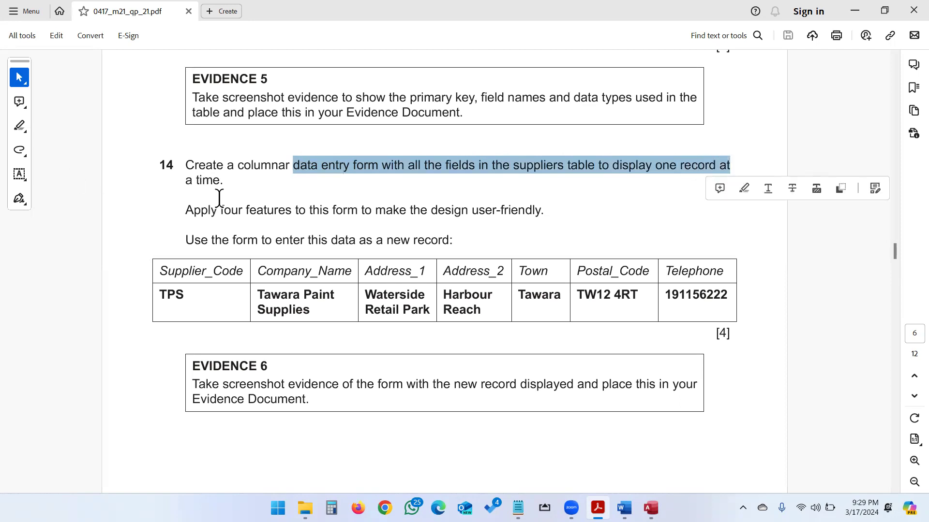
double_click(254, 169)
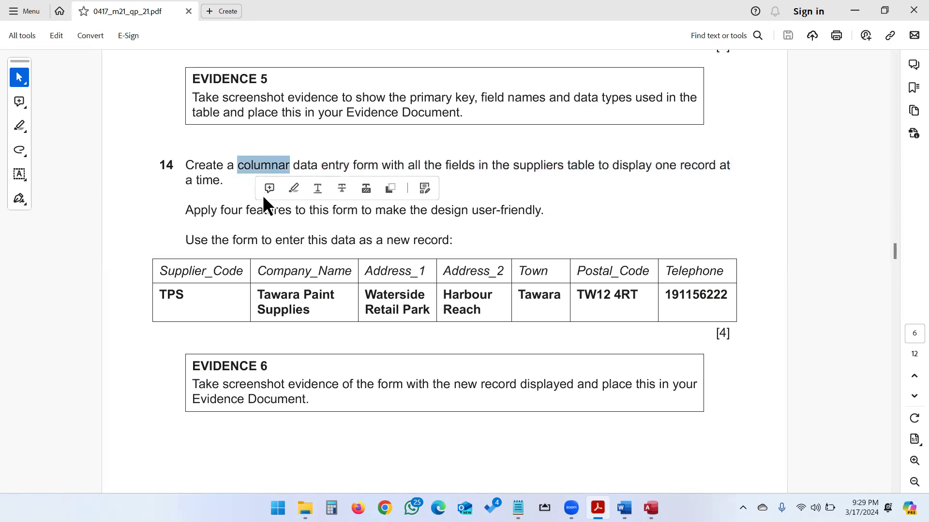
left_click(248, 238)
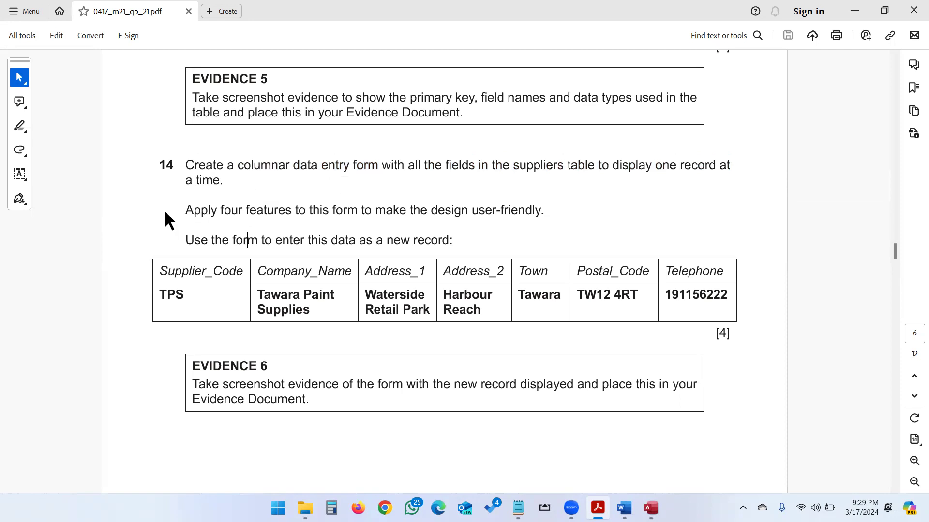
left_click_drag(378, 210, 541, 209)
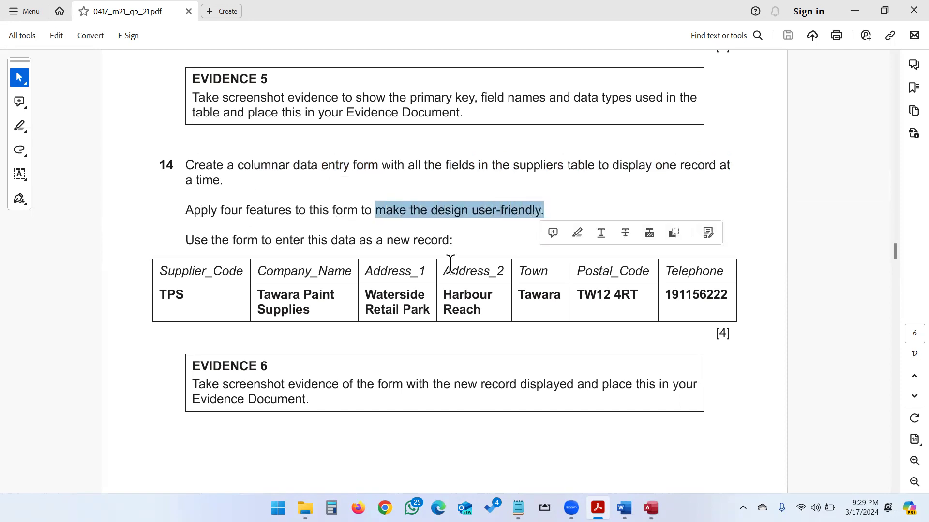
left_click(452, 241)
- Switch to Access and show the M21SUPPLIERS table in Datasheet View
left_click(650, 508)
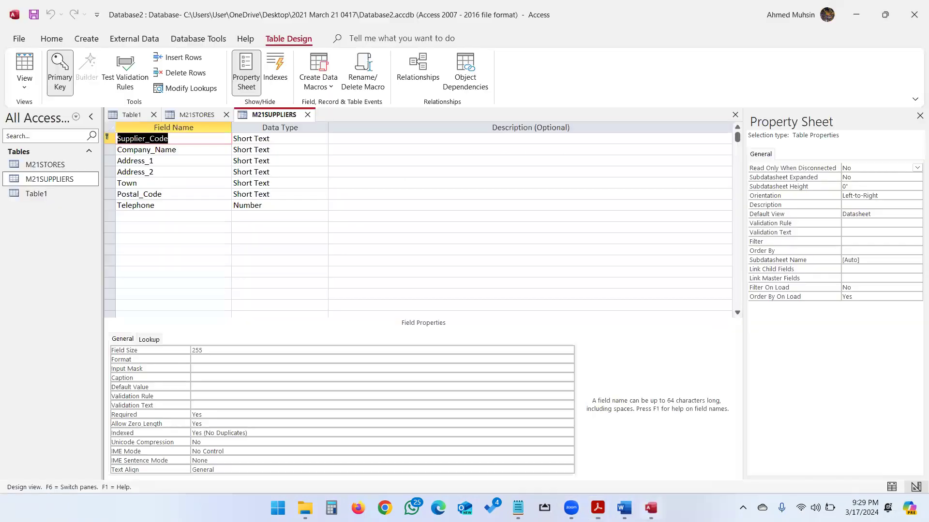
left_click(11, 92)
left_click(36, 108)
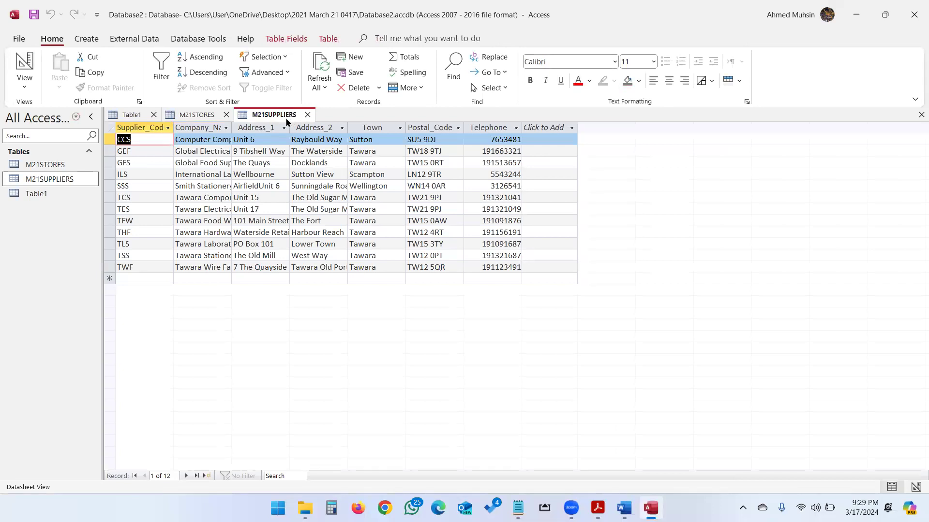
- Start a form with the Form Wizard using all M21SUPPLIERS fields in a Columnar layout, checking the layout against the exam paper
left_click(87, 40)
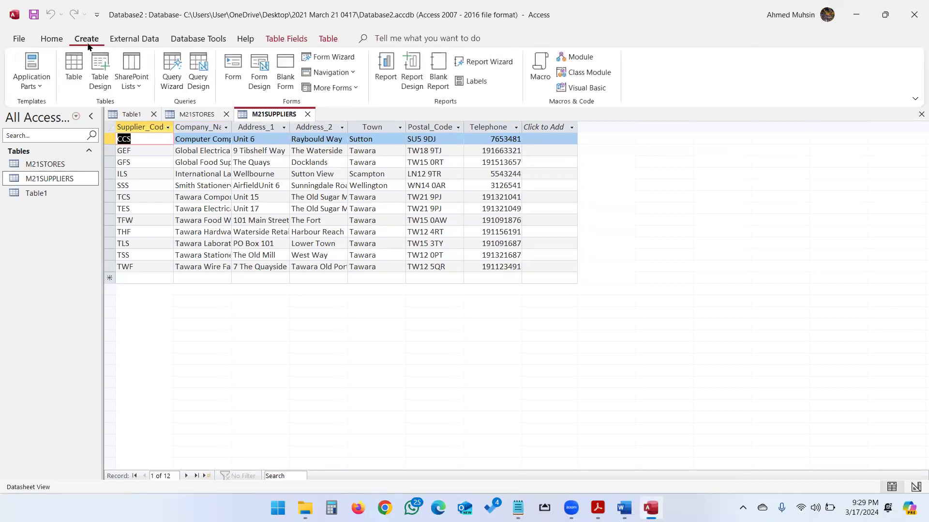
left_click(328, 58)
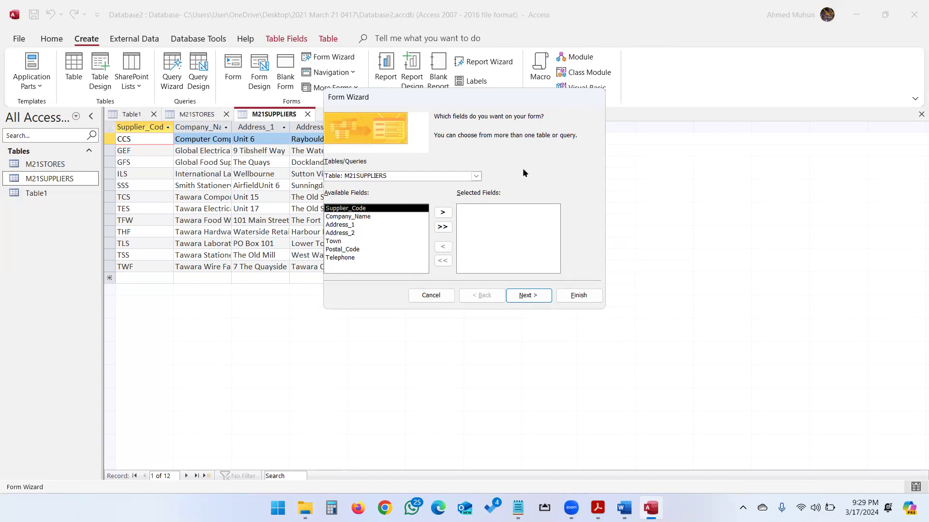
left_click(448, 226)
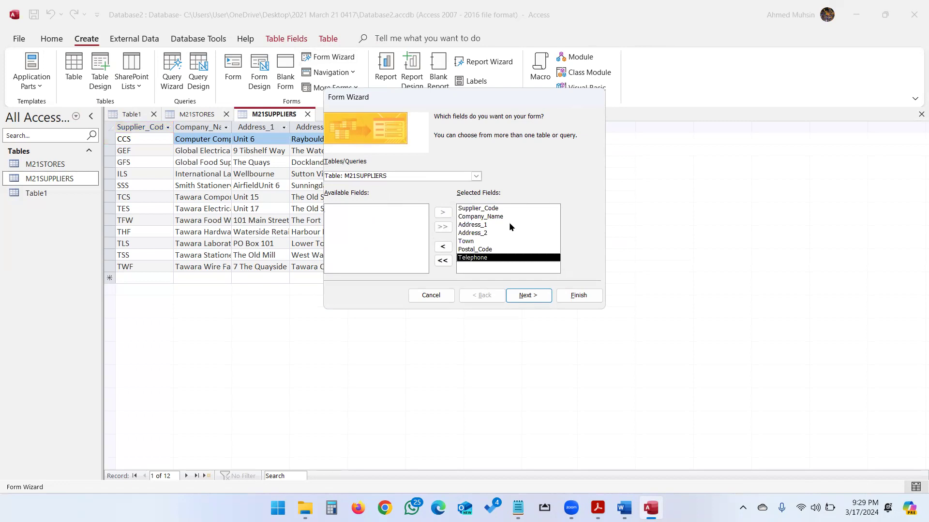
left_click(515, 295)
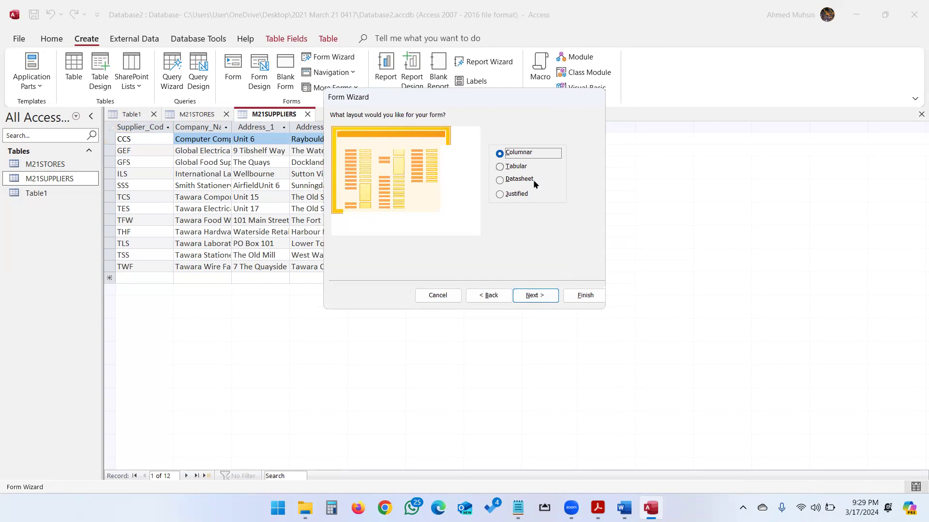
key("alt+Tab")
double_click(263, 165)
key("alt+Tab")
left_click(532, 296)
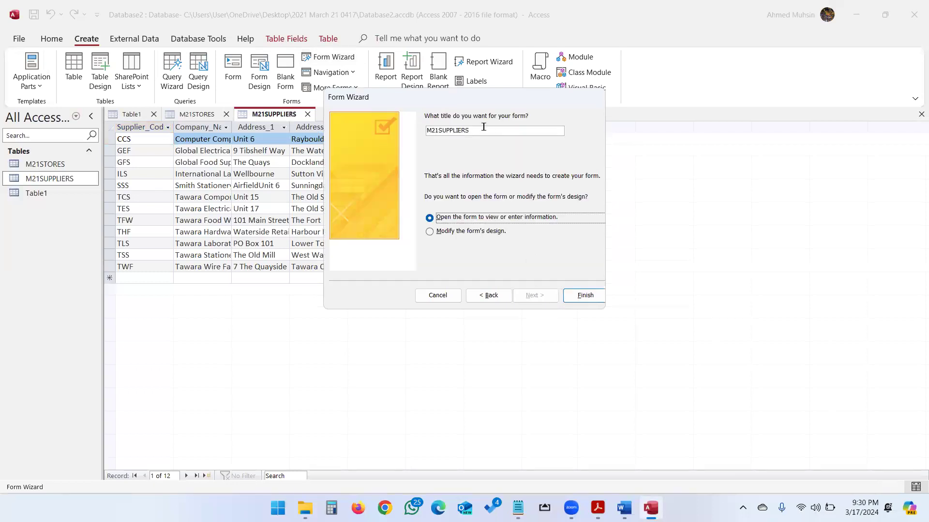
- Keep M21SUPPLIERS as the form title and finish the wizard with the option to modify the form's design
left_click_drag(483, 127, 397, 132)
key("alt+Tab")
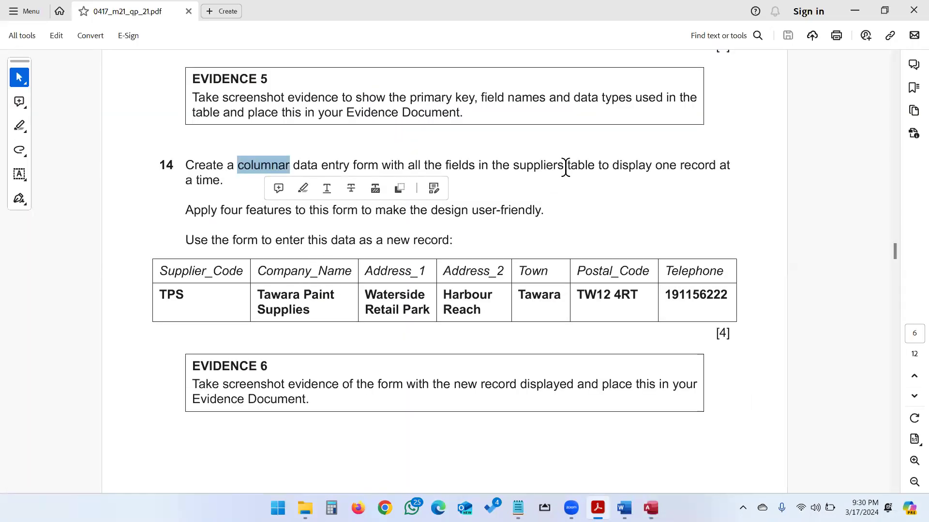
key("alt+Tab")
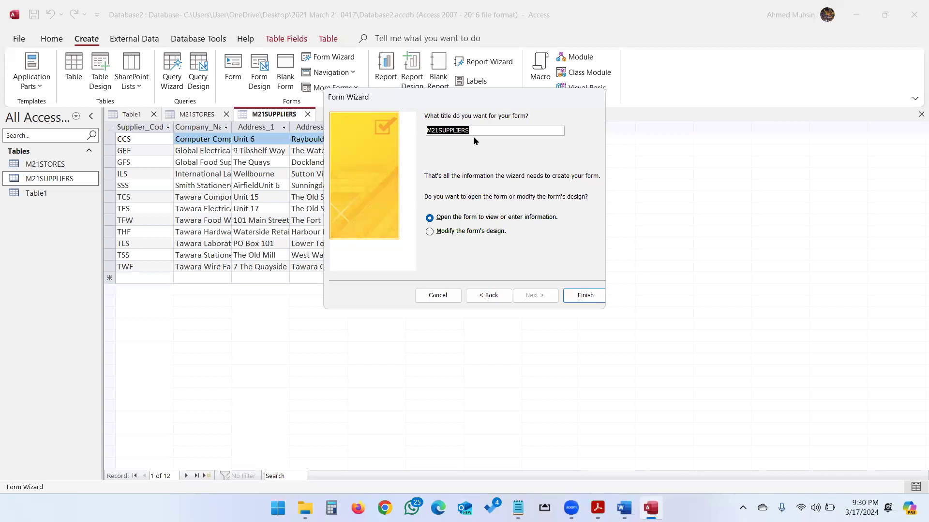
left_click(445, 232)
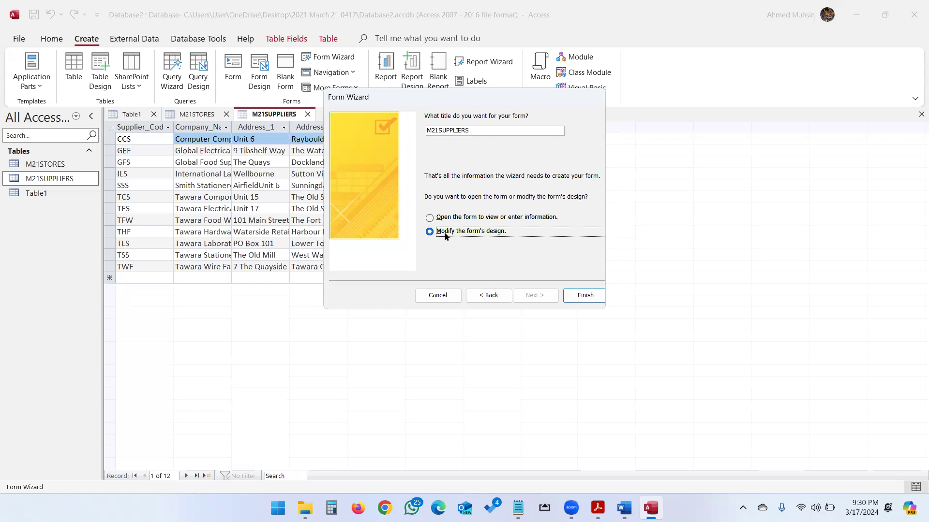
left_click(584, 295)
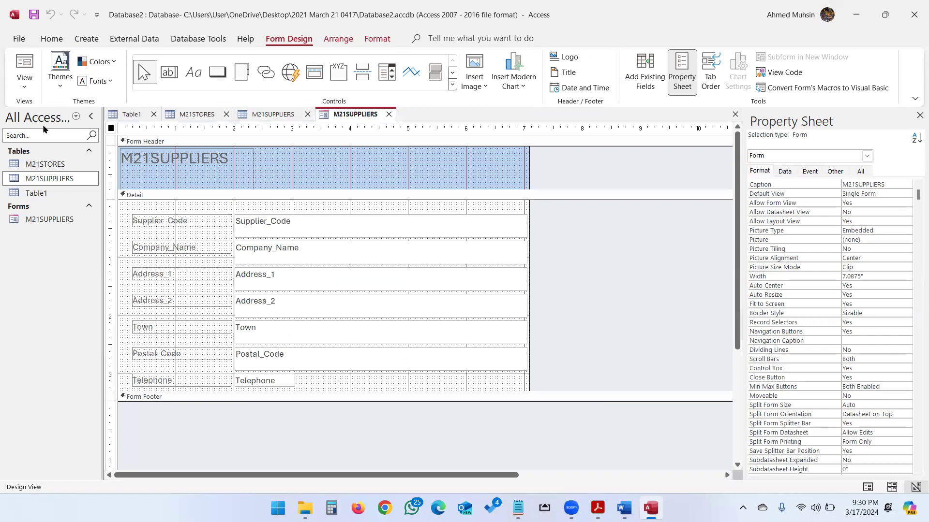
left_click(25, 81)
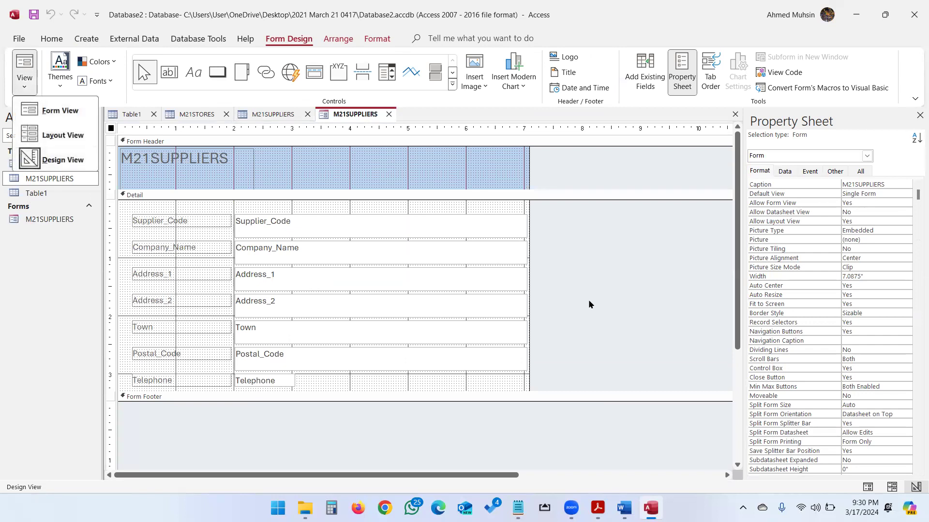
left_click(609, 289)
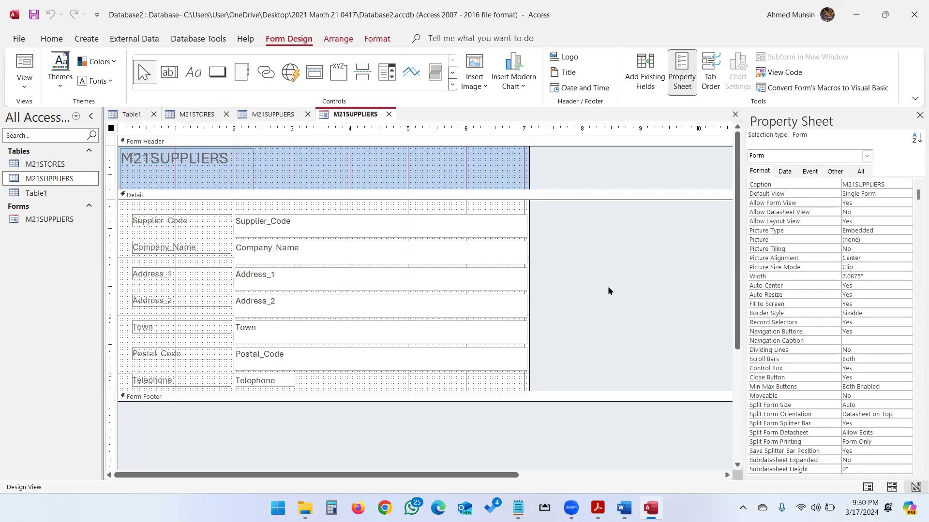
key("alt+Tab")
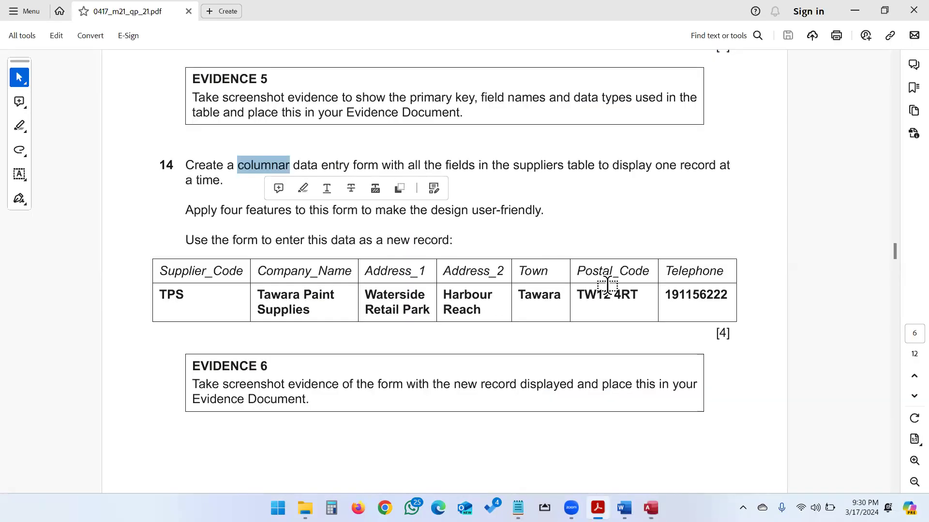
key("alt+Tab")
left_click(135, 225)
left_click(155, 247)
left_click(160, 224)
left_click(156, 248)
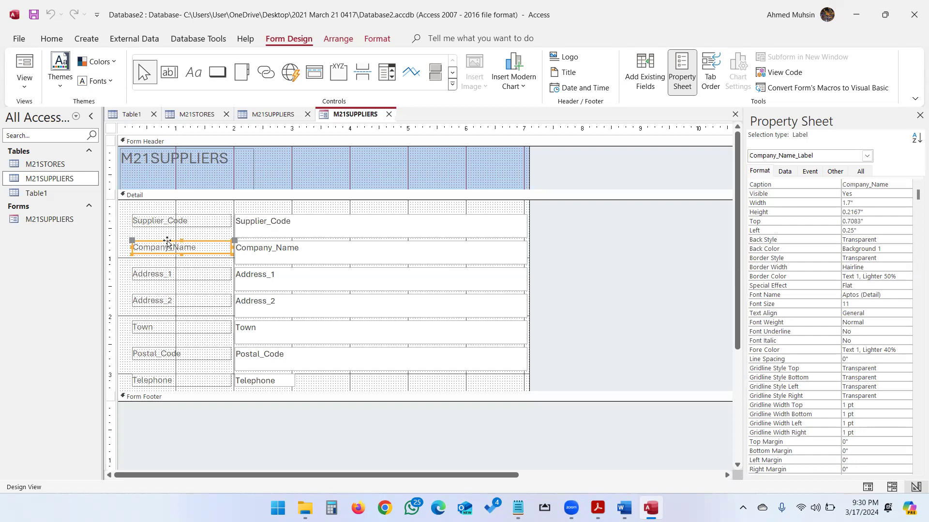
- Format all seven field labels in the form's Detail section, from Supplier_Code to Telephone, as 14 pt bold
left_click(178, 222)
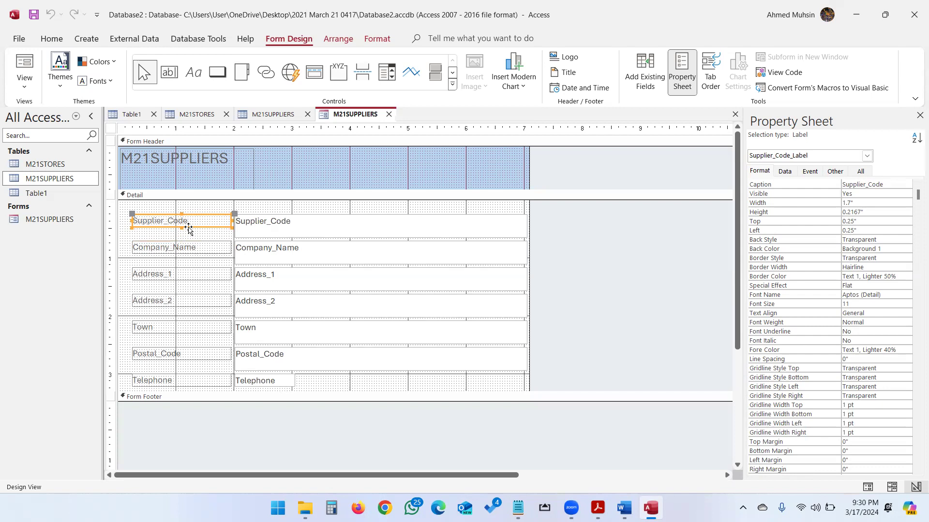
left_click(188, 248, "shift")
left_click(186, 280, "shift")
left_click(179, 302, "shift")
left_click(179, 328, "shift")
left_click(178, 358, "shift")
left_click(176, 381, "shift")
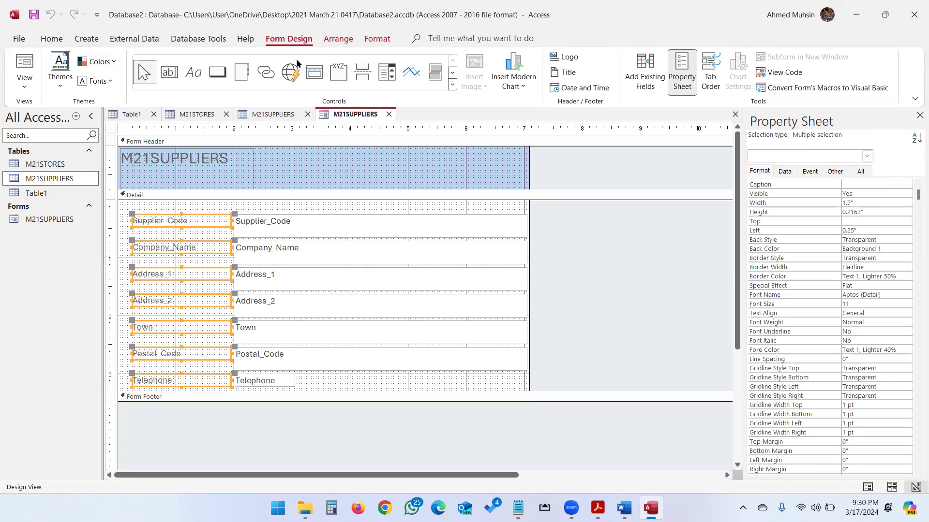
left_click(327, 41)
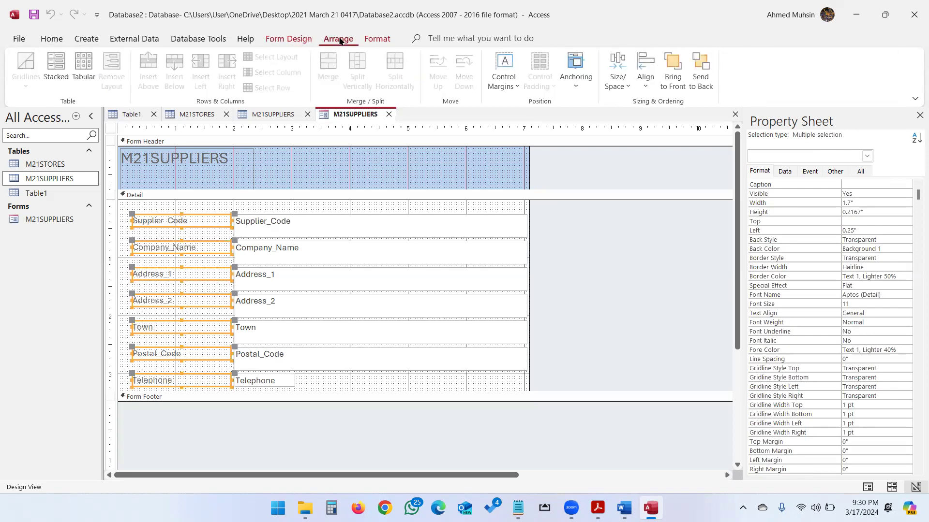
left_click(381, 39)
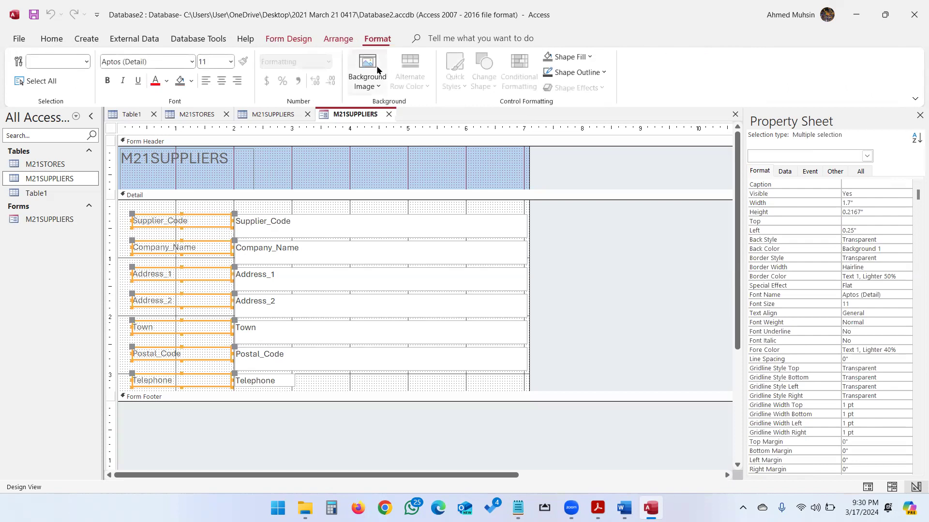
left_click(230, 62)
left_click(208, 150)
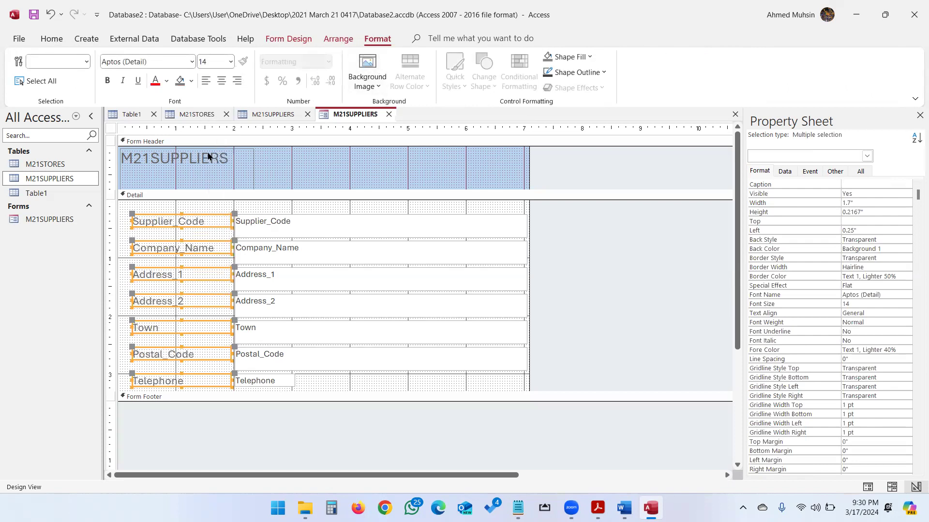
left_click(108, 81)
left_click(593, 274)
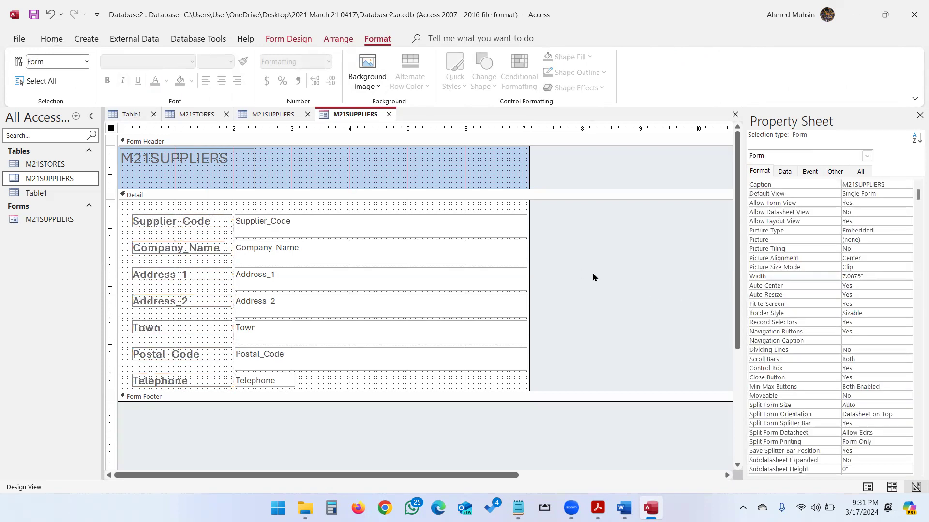
- Show the M21SUPPLIERS form in Form View to check the formatted labels
left_click(50, 39)
left_click(25, 83)
left_click(27, 111)
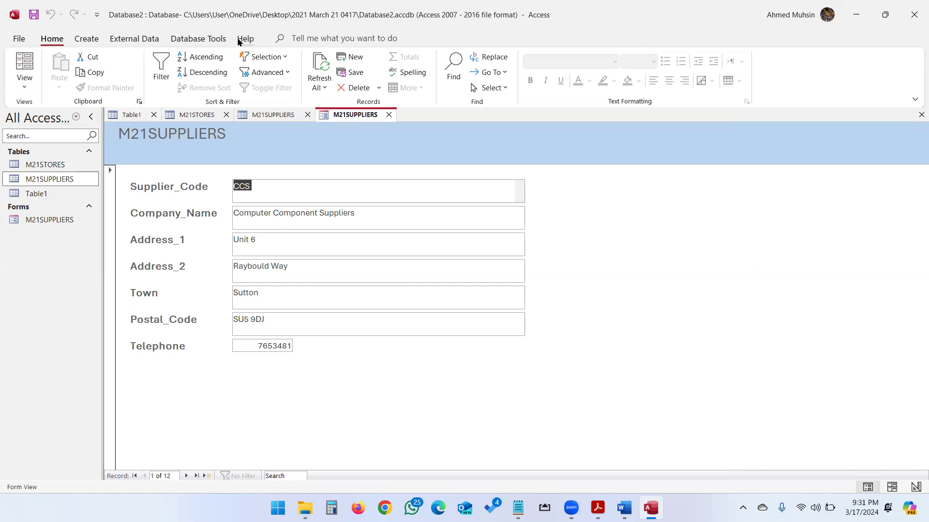
- Return the form to Design View and extend the Detail section downward to a height of about 4.17 inches
left_click(25, 82)
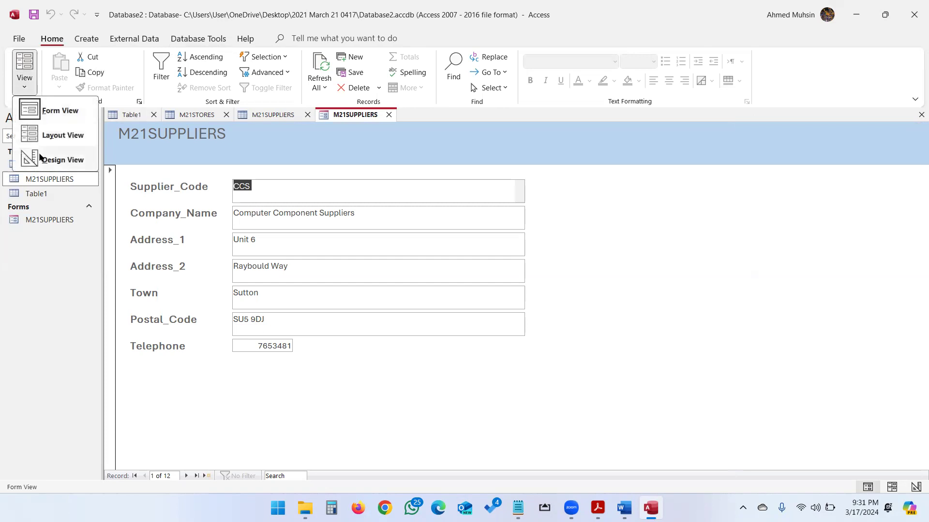
left_click(41, 157)
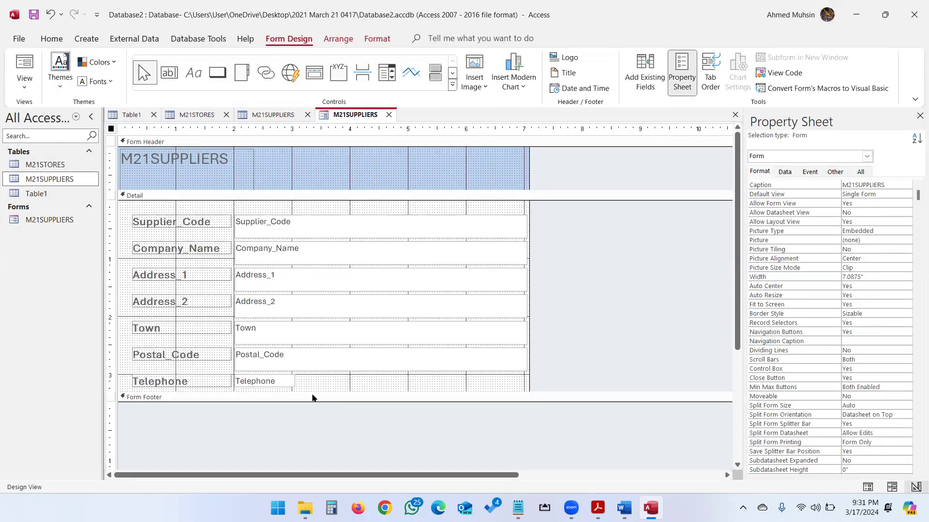
left_click_drag(313, 389, 313, 442)
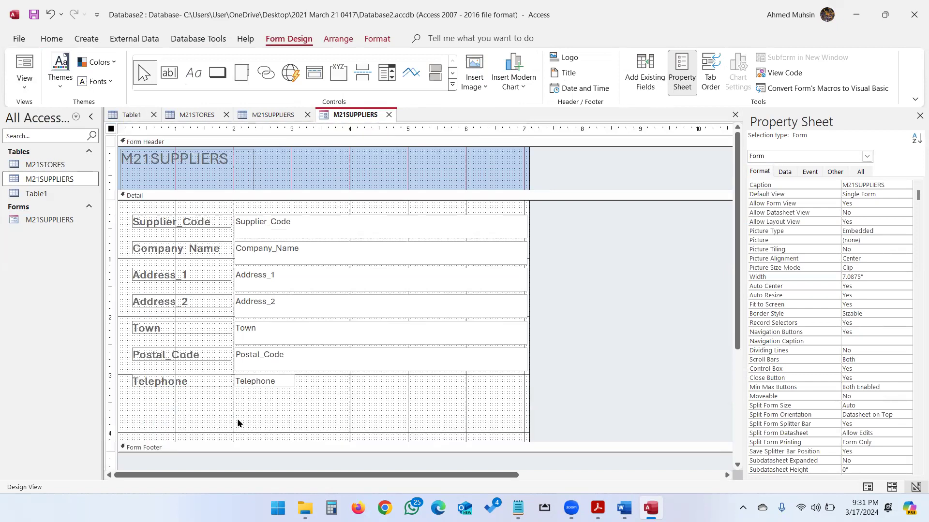
left_click(324, 398)
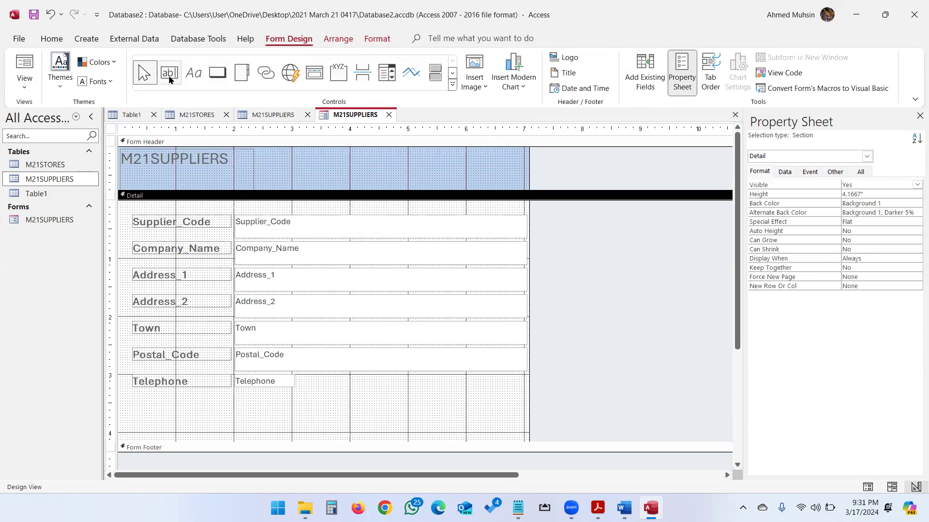
- Add a command button below the Telephone label for the Save Record operation, using the Save Record picture and the default name
left_click(218, 74)
left_click_drag(133, 396, 189, 421)
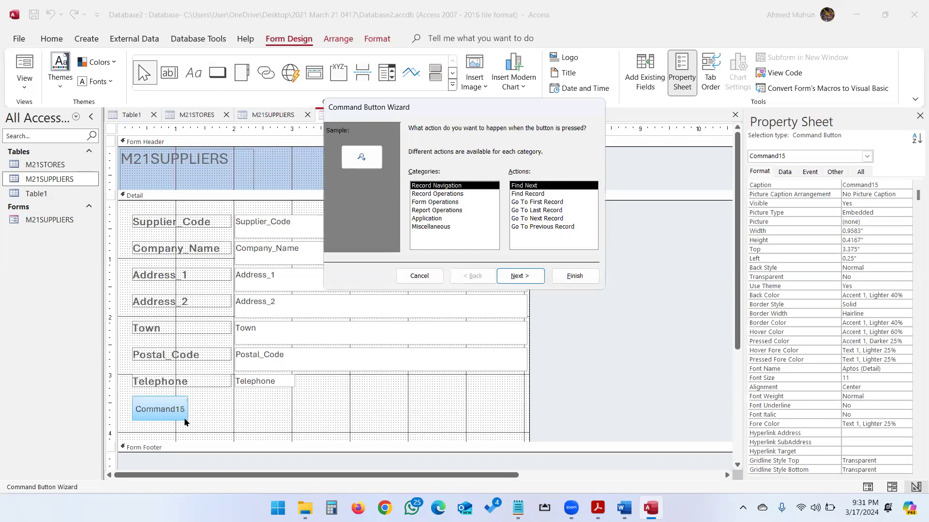
left_click(446, 194)
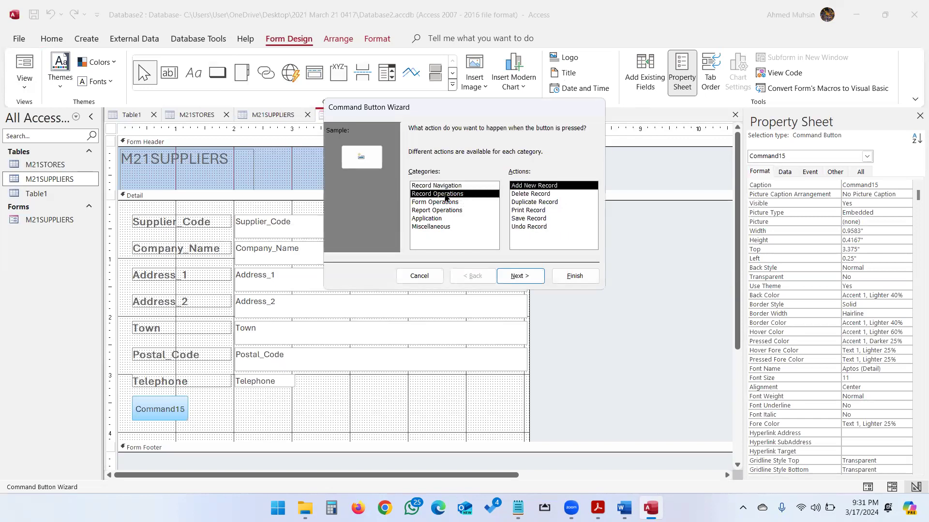
left_click(525, 219)
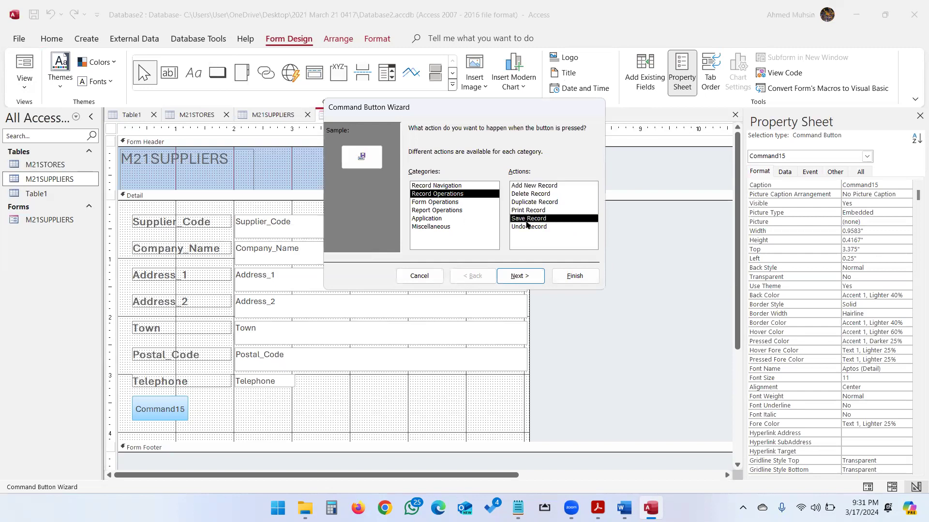
left_click(520, 276)
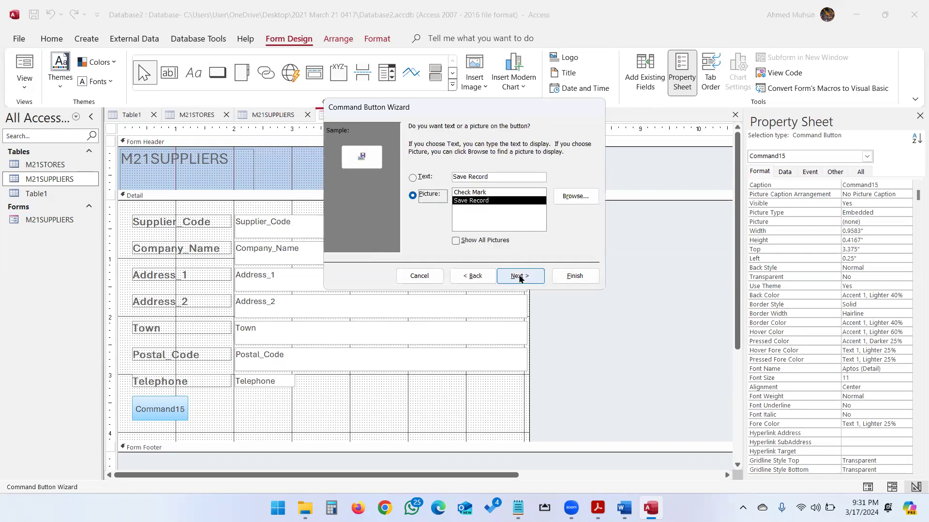
left_click(531, 278)
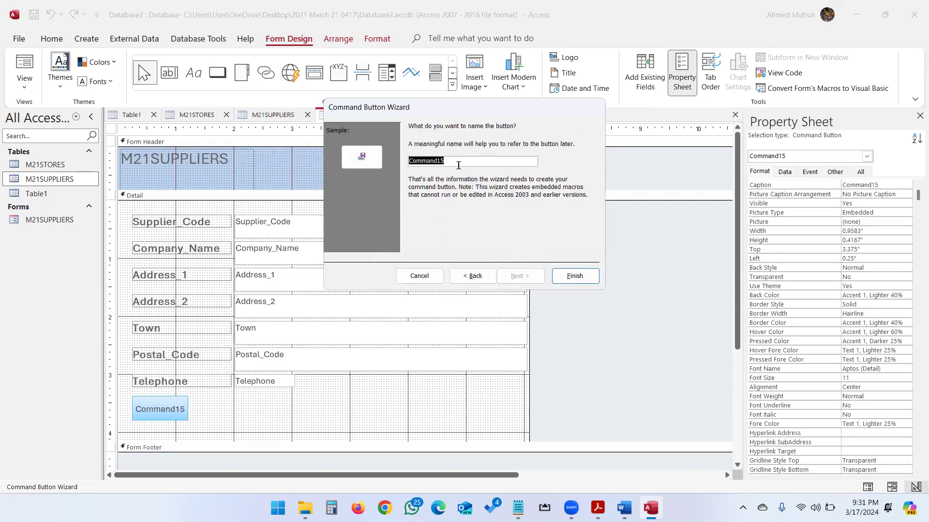
left_click(574, 276)
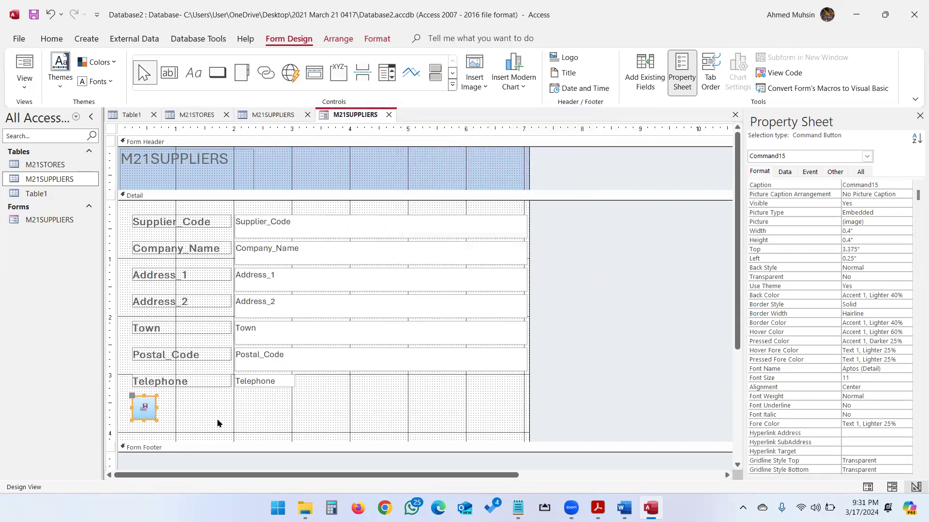
- Add a second command button beside the save button for the Print Record operation, using the Printer picture and the default name
left_click(217, 73)
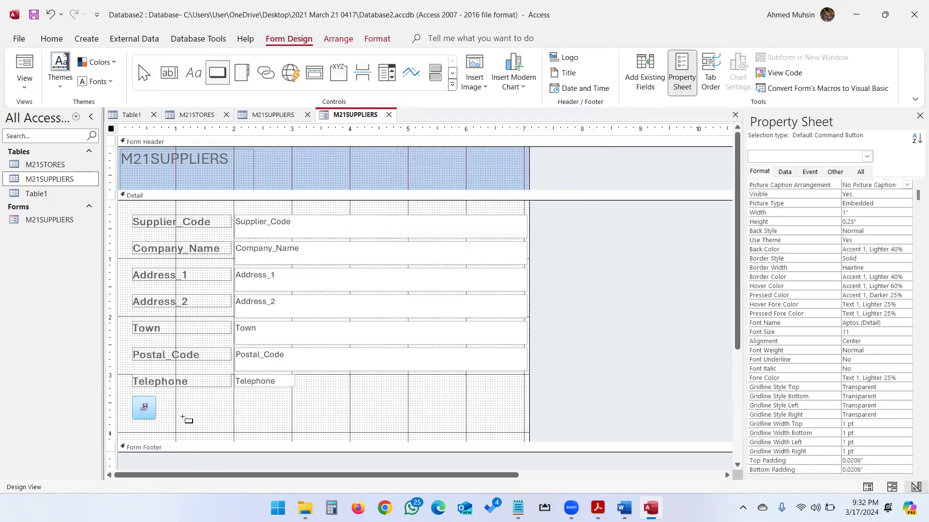
left_click_drag(176, 400, 234, 422)
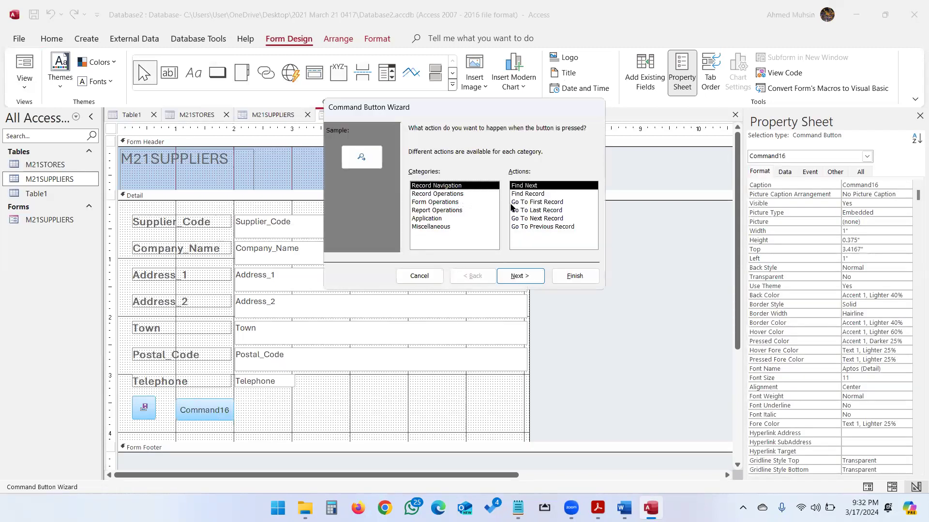
left_click(445, 194)
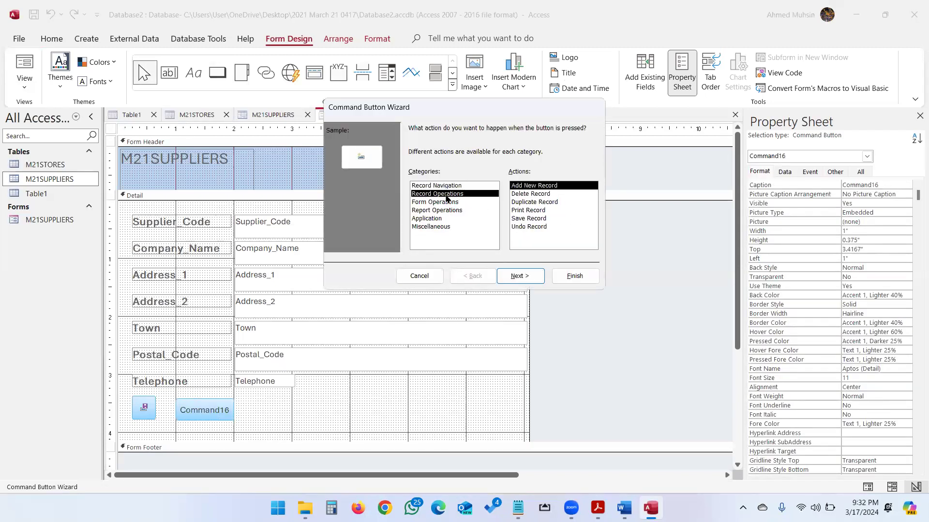
left_click(522, 210)
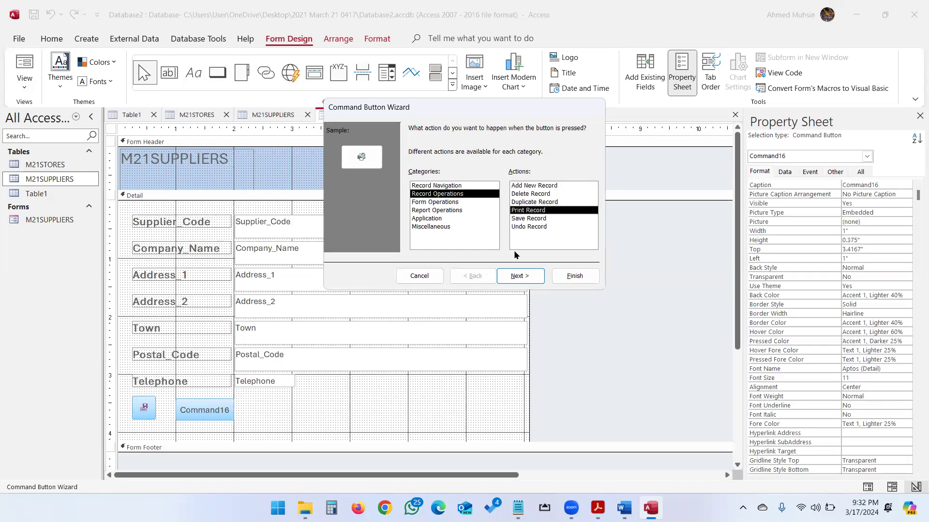
left_click(520, 277)
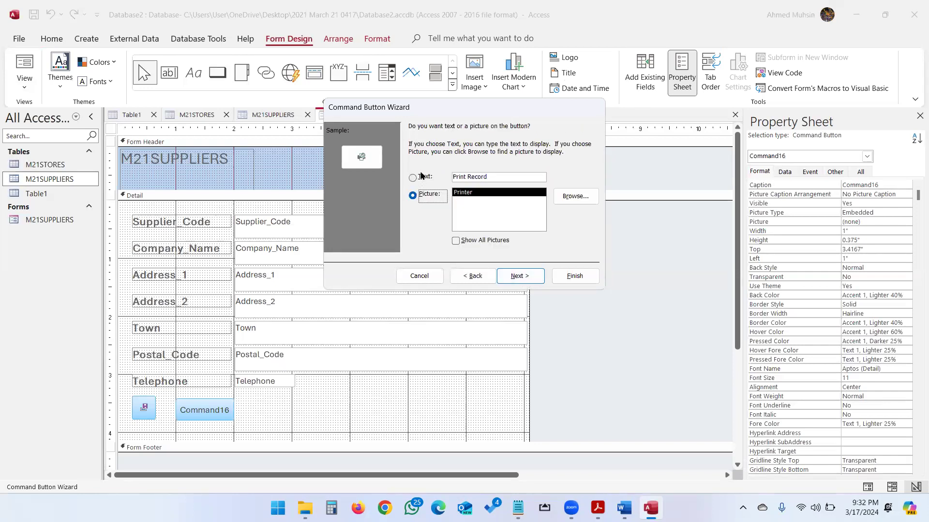
left_click(520, 275)
left_click(574, 276)
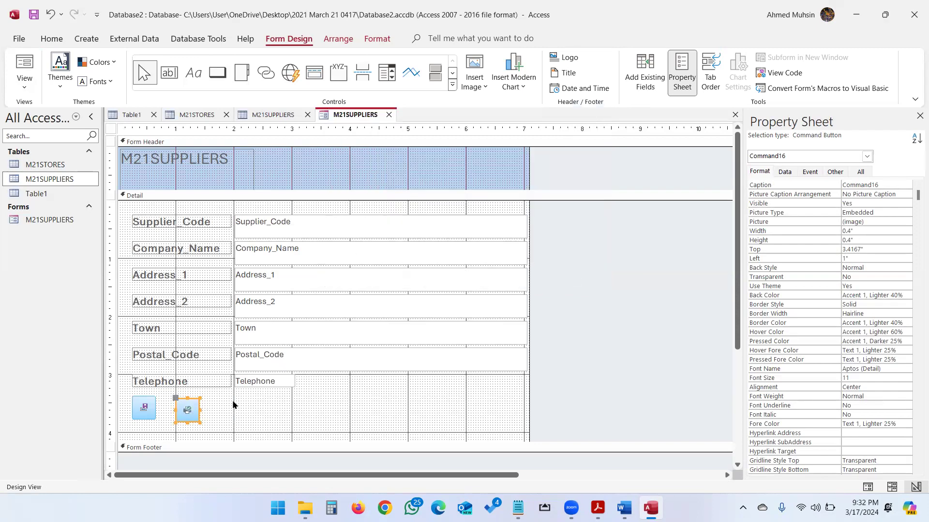
- Add a third command button for Add New Record with the Go To New picture, placed beside the print button about 1.75 inches from the left
left_click(211, 81)
left_click_drag(216, 400, 257, 419)
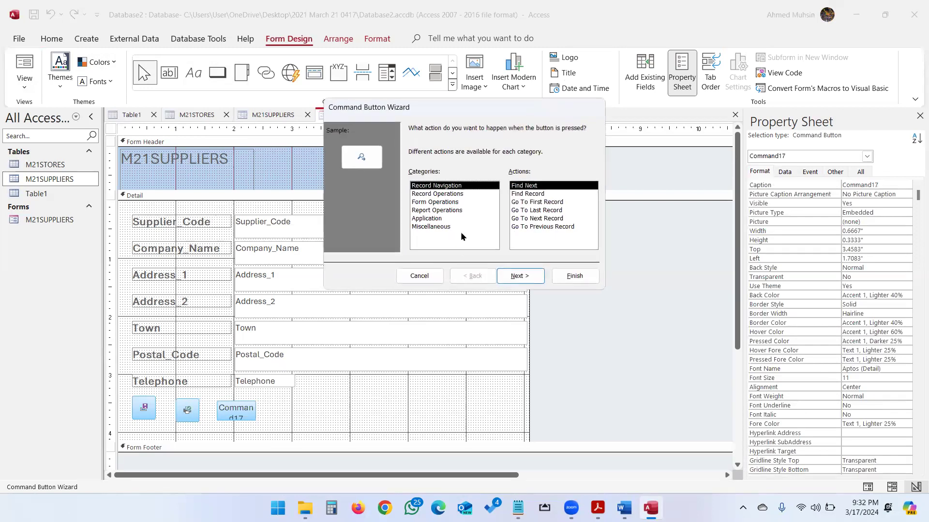
left_click(446, 194)
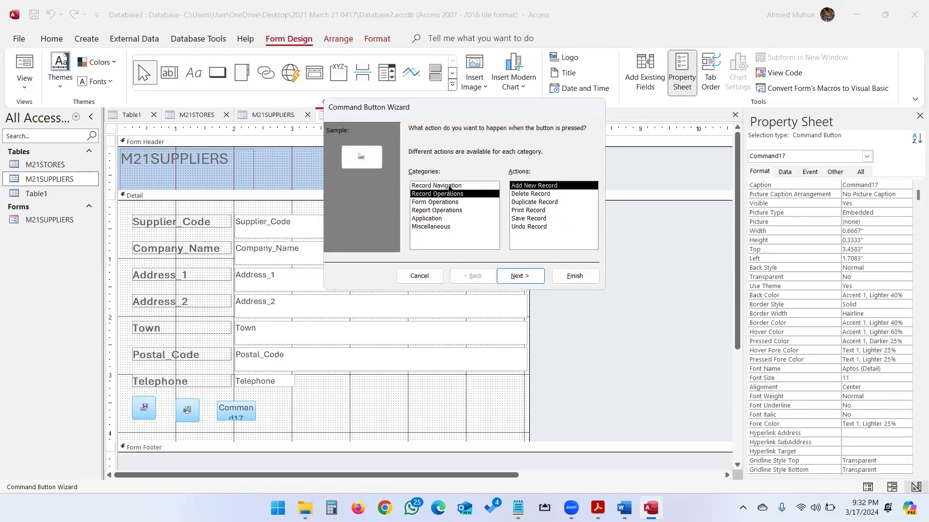
left_click(449, 186)
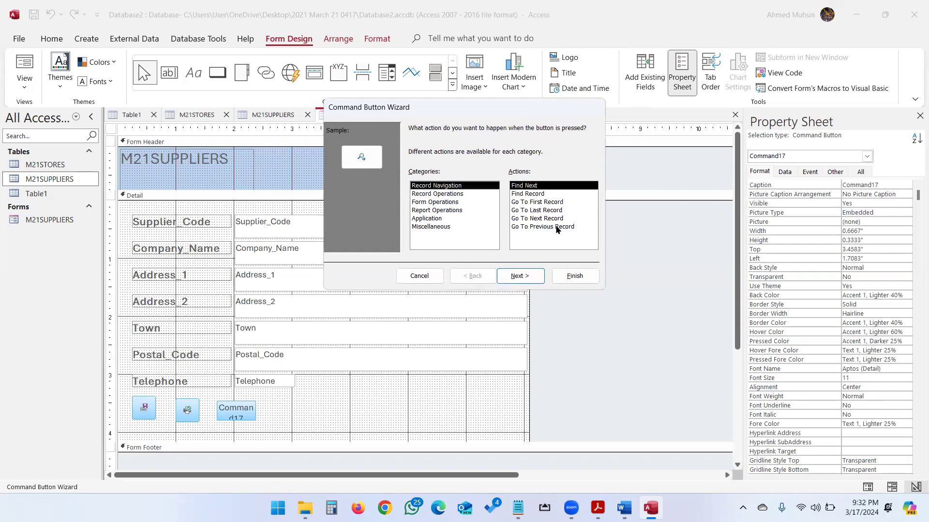
left_click(450, 203)
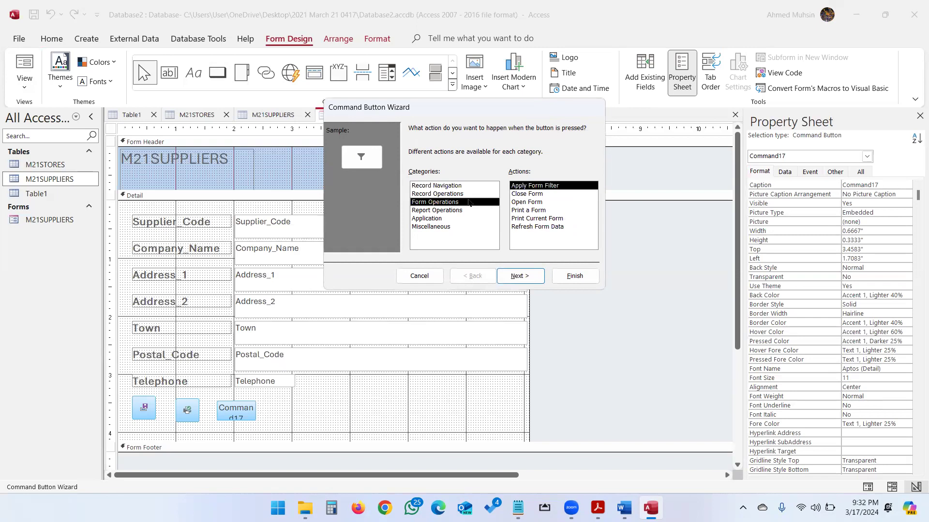
left_click(453, 194)
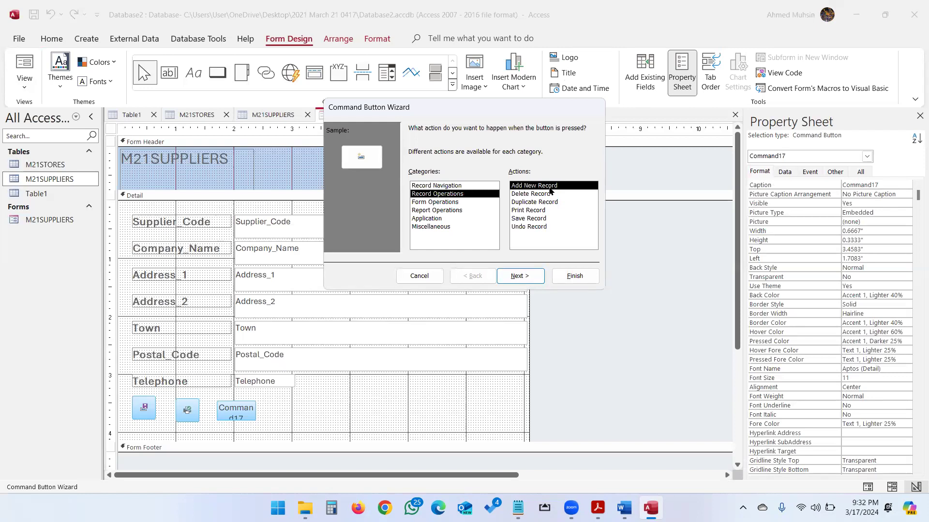
left_click(509, 280)
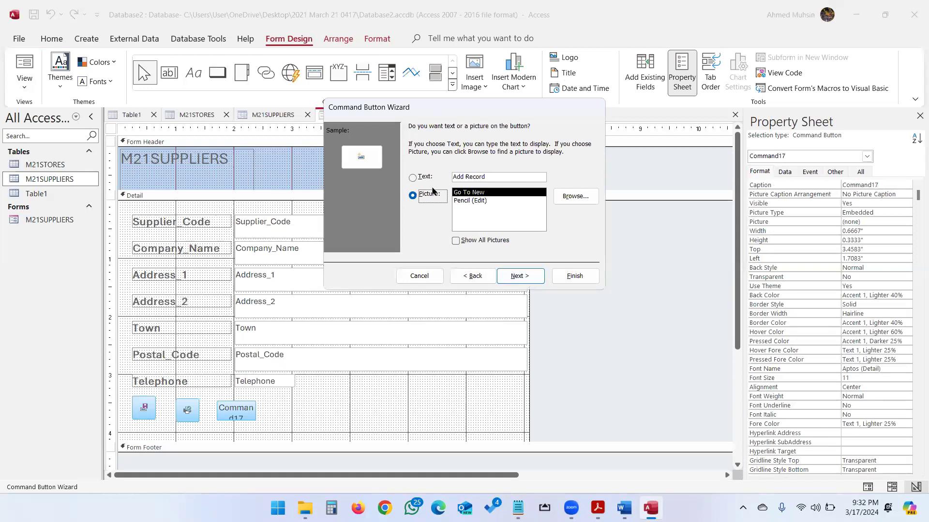
left_click(520, 276)
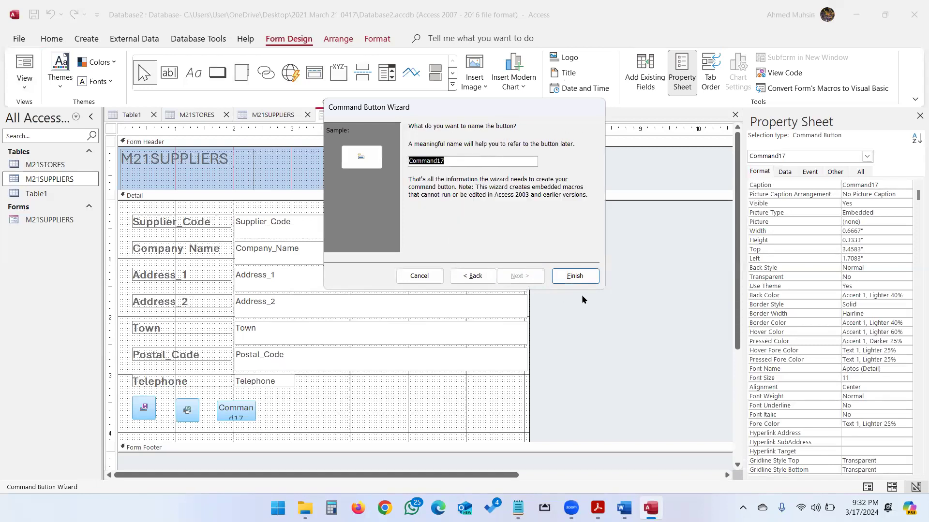
key("Return")
left_click_drag(231, 401, 234, 397)
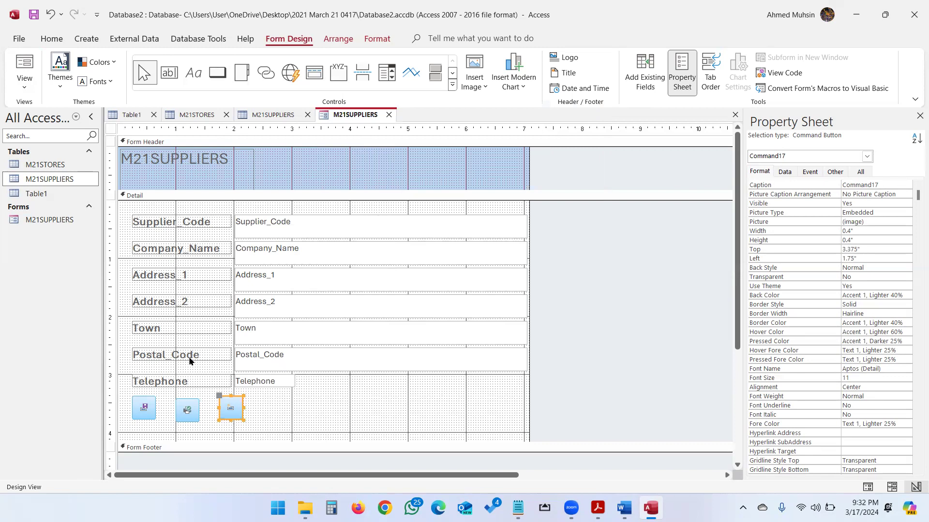
- Check the question paper's instruction in the PDF about using the form to enter a new record, then return to Access
left_click(598, 508)
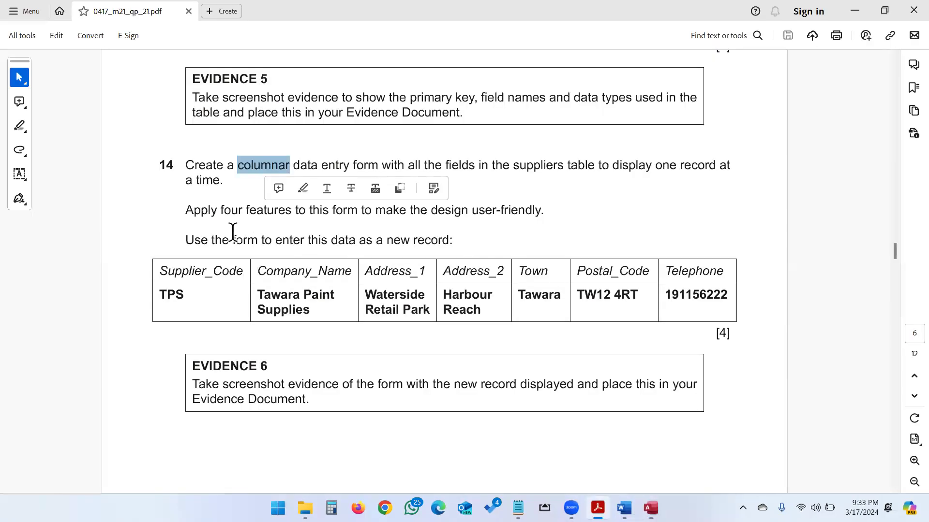
left_click_drag(229, 240, 452, 244)
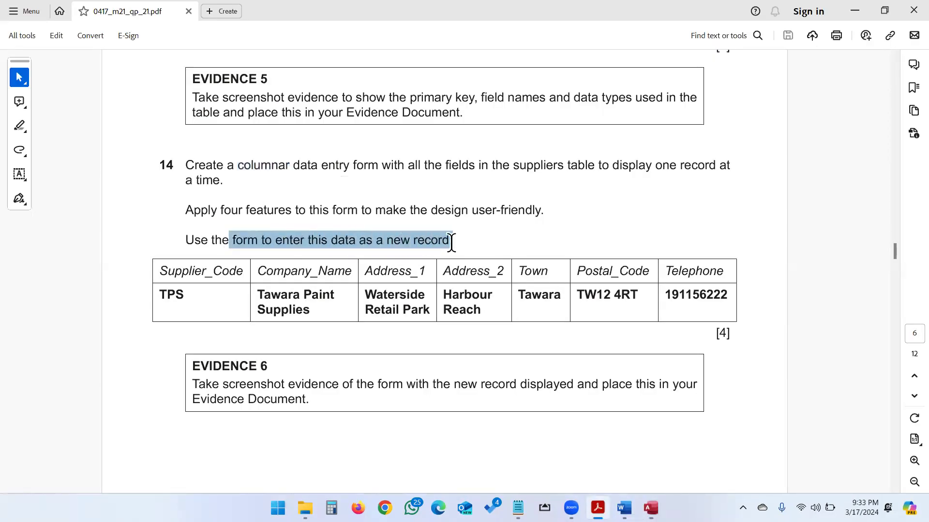
left_click(651, 508)
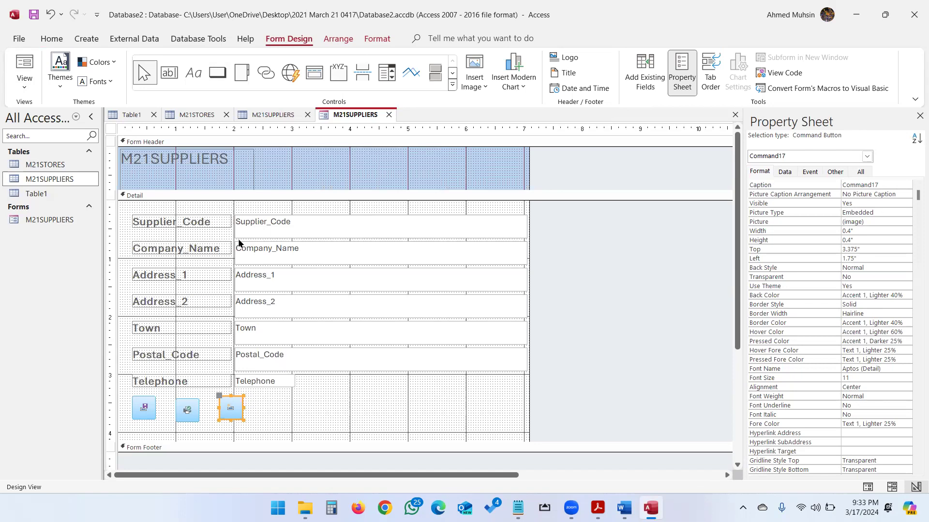
- Show the M21SUPPLIERS form in Form View and start a blank record with the form's add-record button
left_click(30, 84)
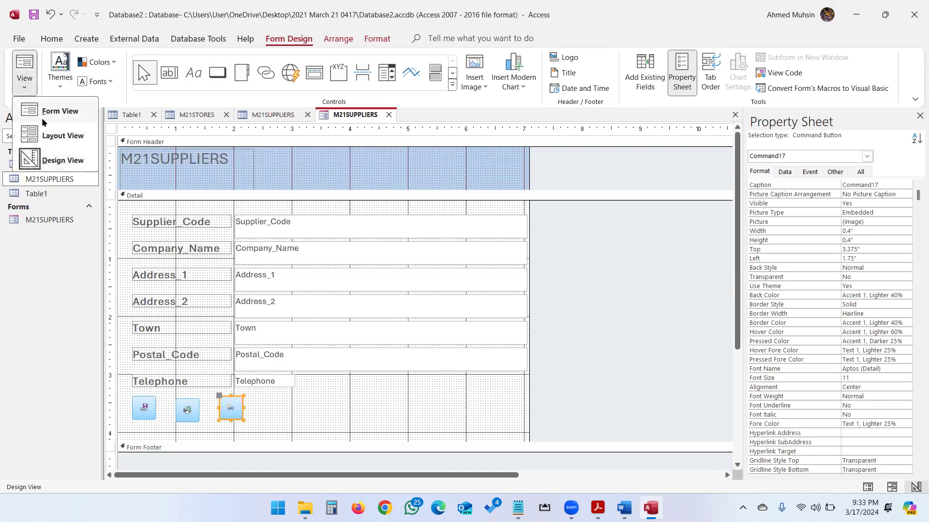
left_click(42, 118)
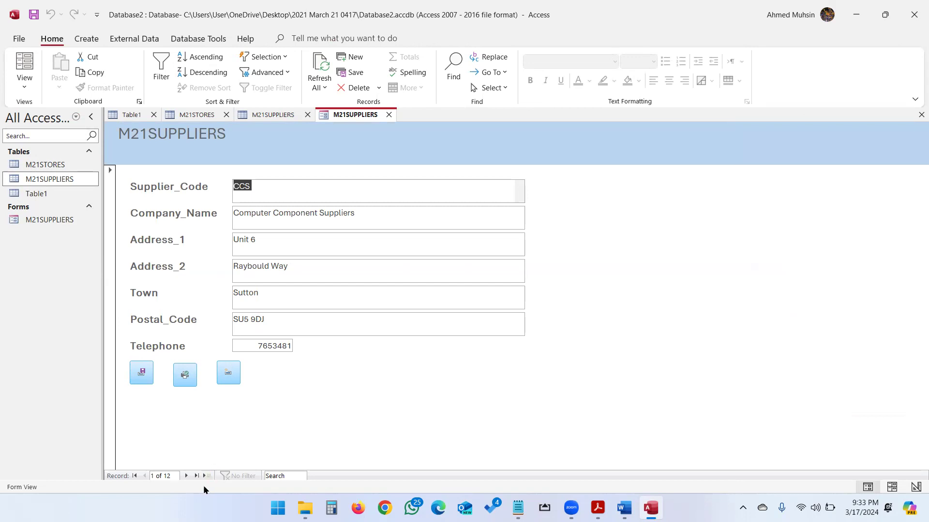
left_click(232, 372)
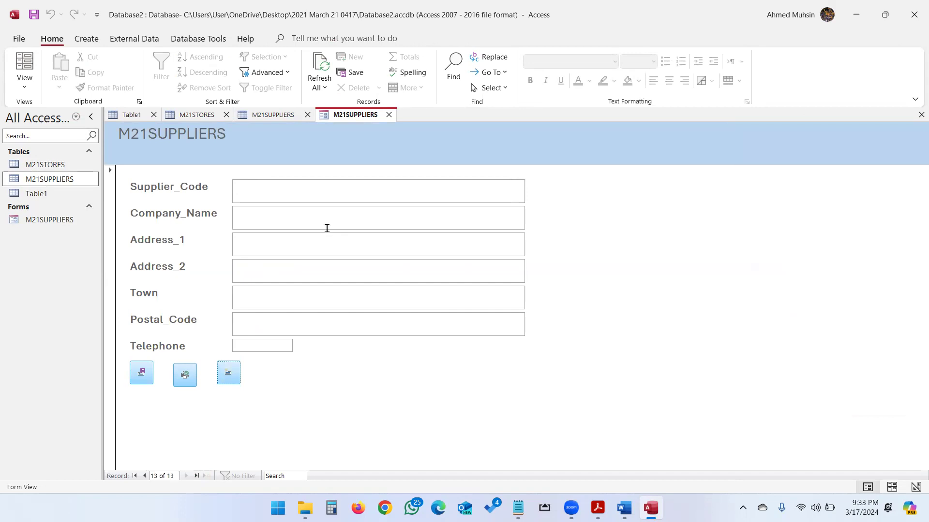
- Enter TPS as the Supplier_Code of the new record
key("alt+Tab")
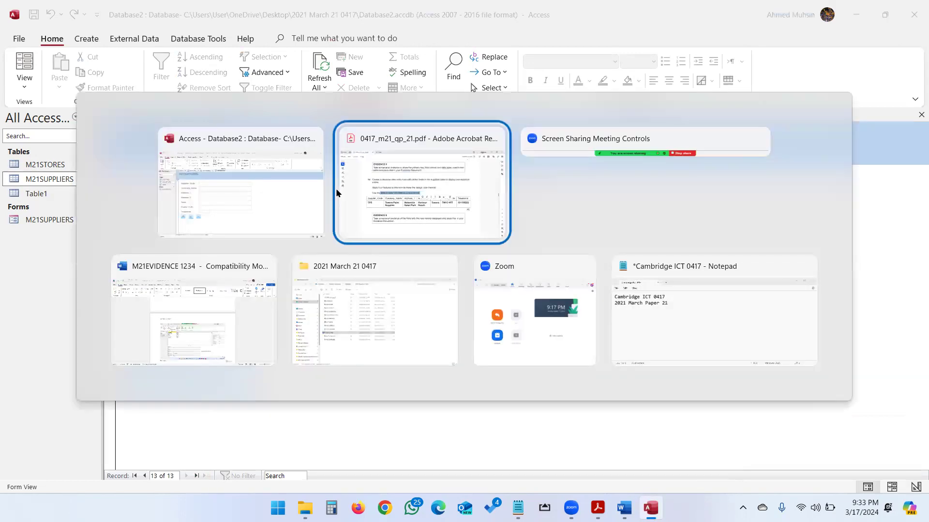
key("alt+Tab")
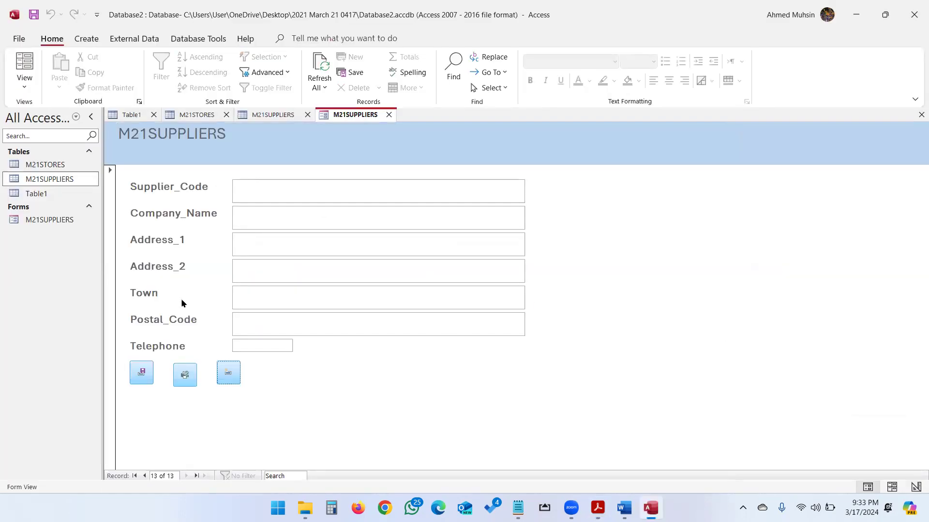
left_click(396, 191)
type("TPS")
key("Tab")
- Copy the company name Tawara Paint Supplies from the question paper into the Company_Name field and remove the line break
key("alt+Tab")
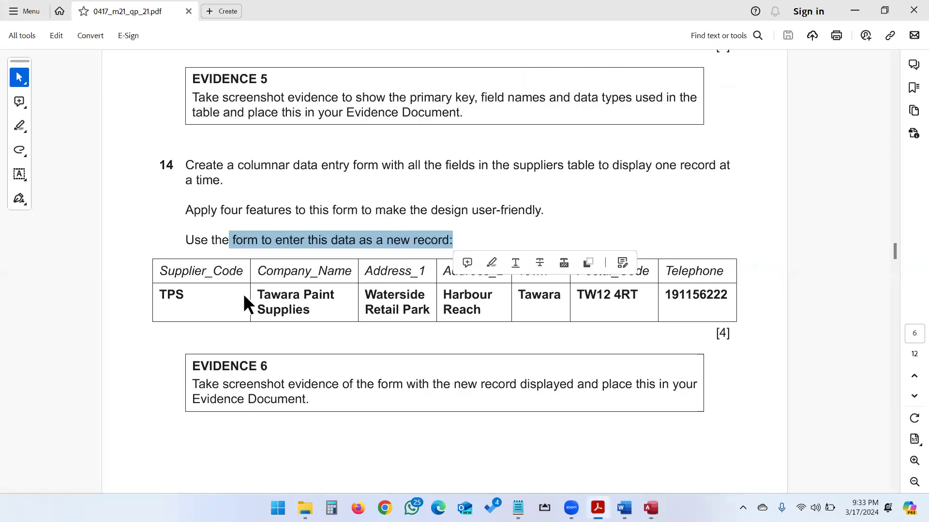
left_click_drag(257, 291, 314, 309)
left_click_drag(256, 291, 315, 315)
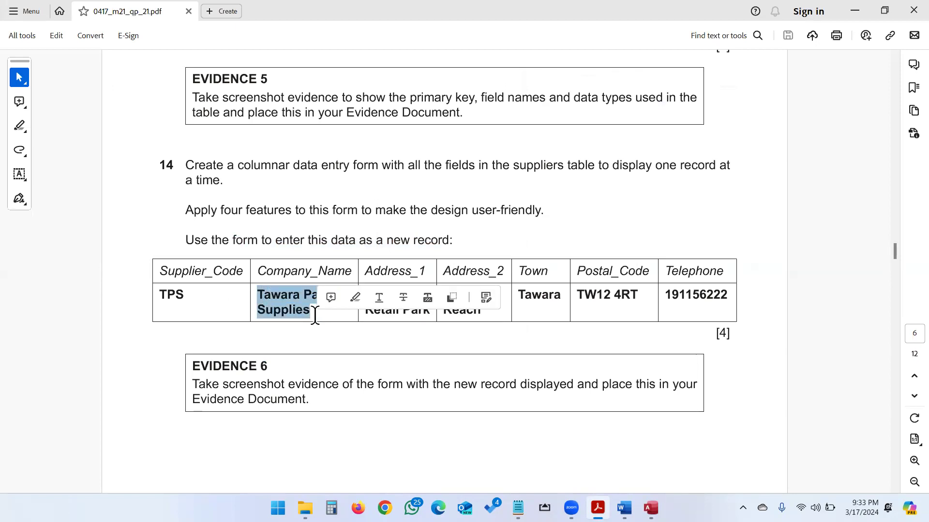
key("ctrl+c")
key("alt+Tab")
left_click(321, 212)
key("ctrl+v")
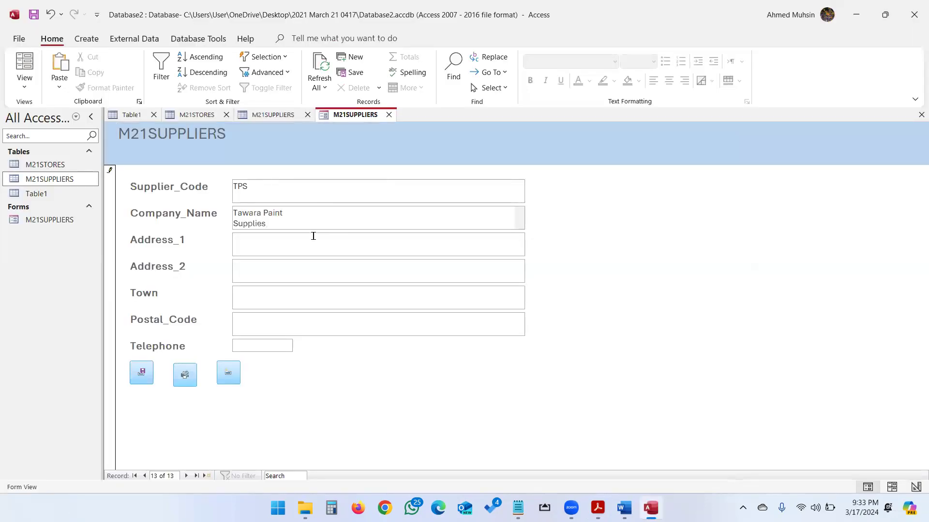
key("Delete")
- Copy the Address_1 value from the question paper's record table into the form's Address_1 field and remove the line breaks
left_click(250, 245)
key("alt+Tab")
left_click(313, 306)
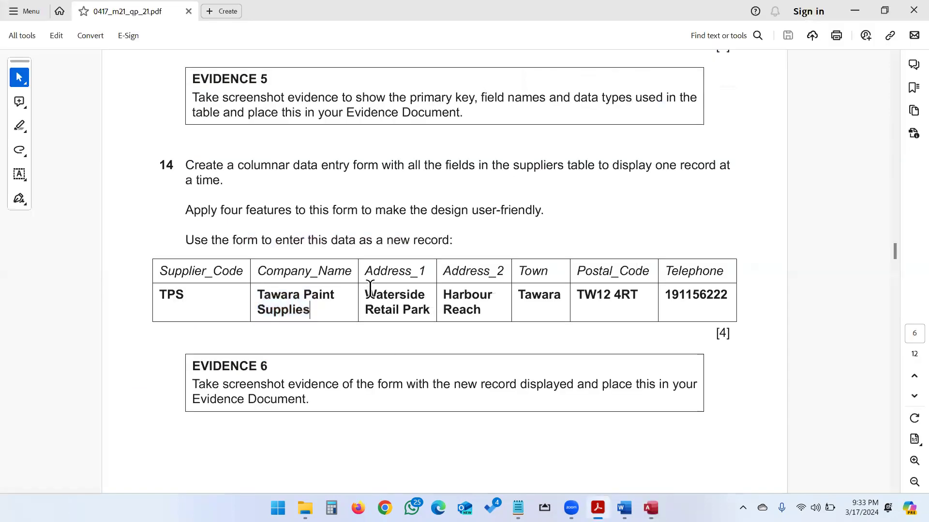
left_click_drag(366, 292, 425, 311)
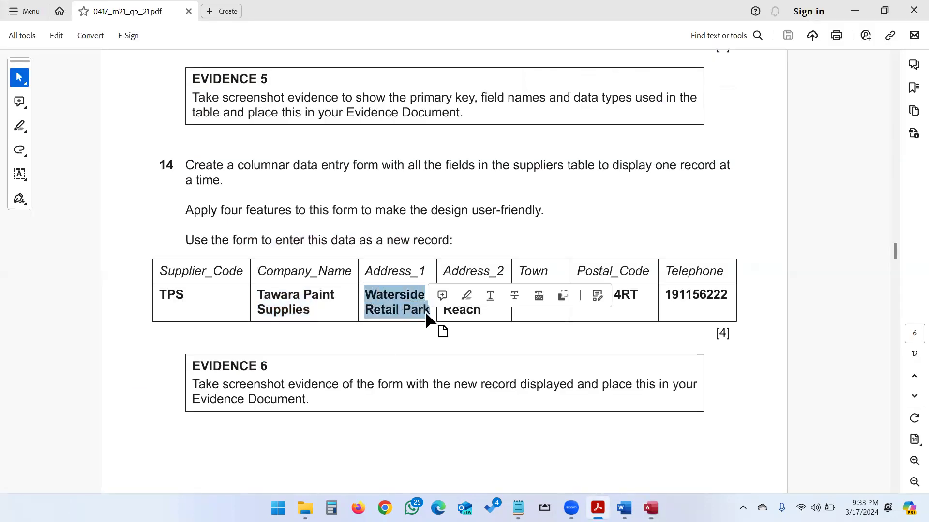
key("ctrl+c")
key("alt+Tab")
key("ctrl+v")
key("Delete")
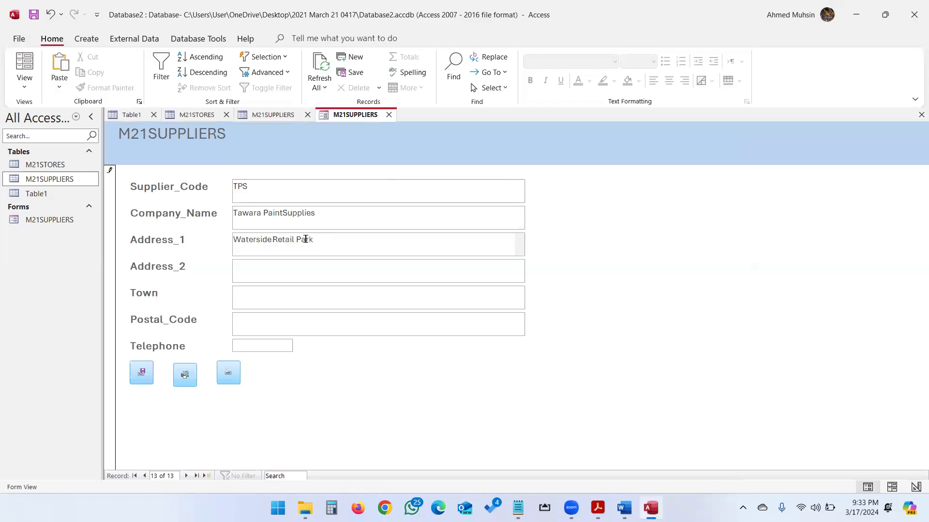
key("BackSpace")
- Copy the Address_2 value from the question paper's record table into the form's Address_2 field and put it on one line
left_click(270, 274)
key("alt+Tab")
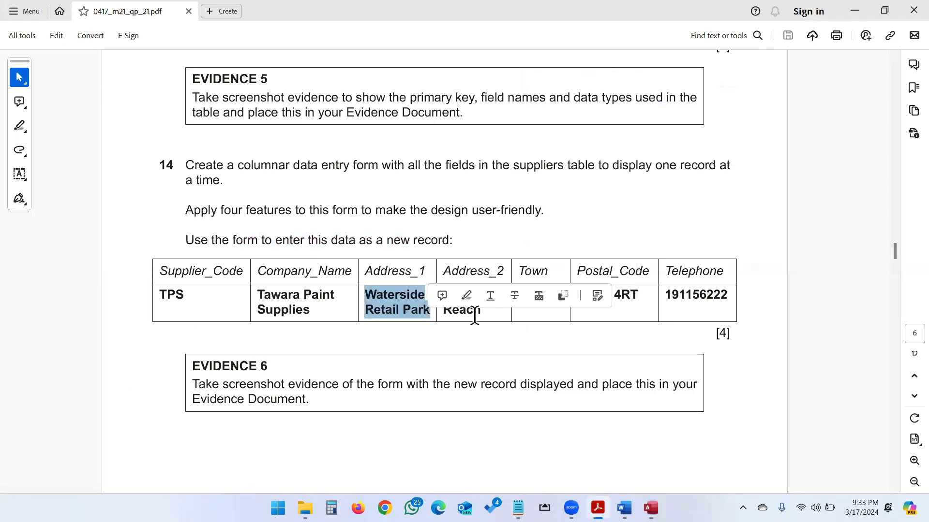
left_click(448, 294)
left_click_drag(443, 294, 485, 314)
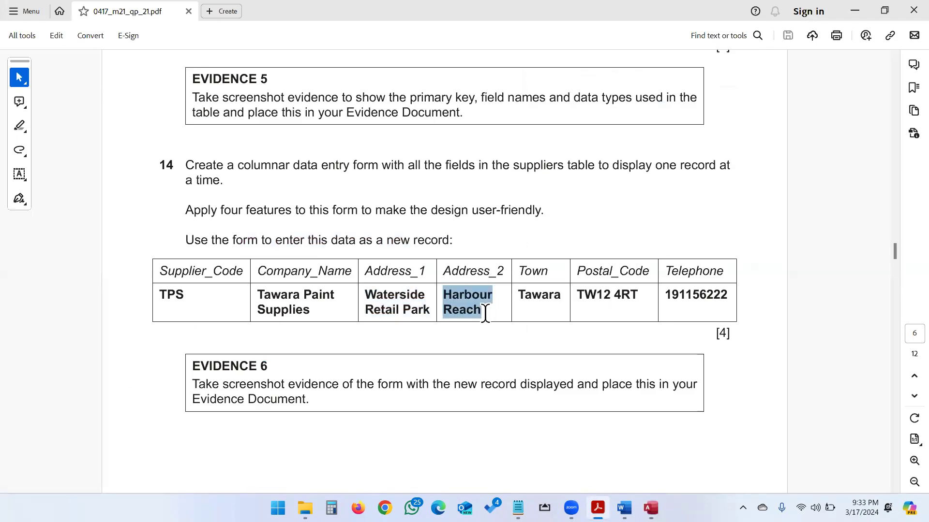
key("ctrl+c")
key("alt+Tab")
key("ctrl+v")
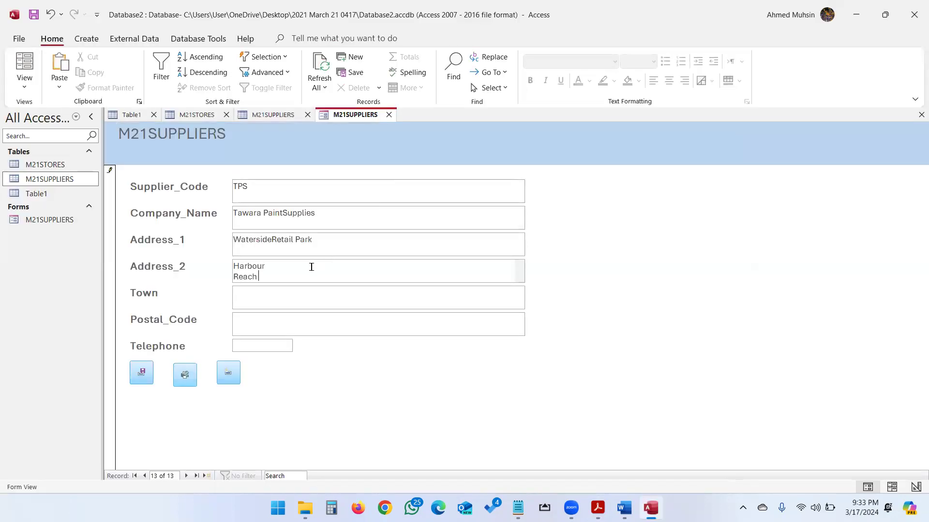
key("Delete")
- Copy the Town value from the question paper's record table into the form's Town field
key("alt+Tab")
double_click(526, 295)
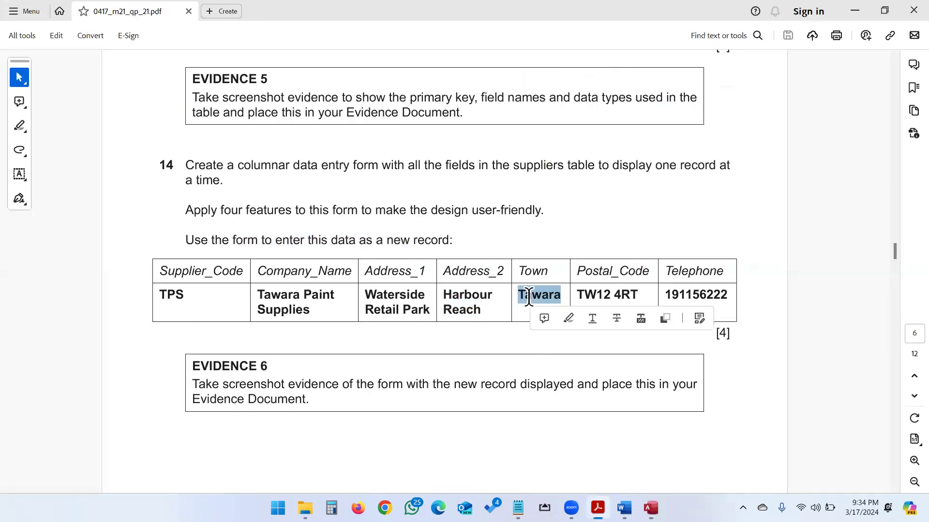
key("ctrl+c")
key("alt+Tab")
key("ctrl+v")
- Copy the postal code from the question paper's record table into the form's Postal_Code field
left_click(311, 326)
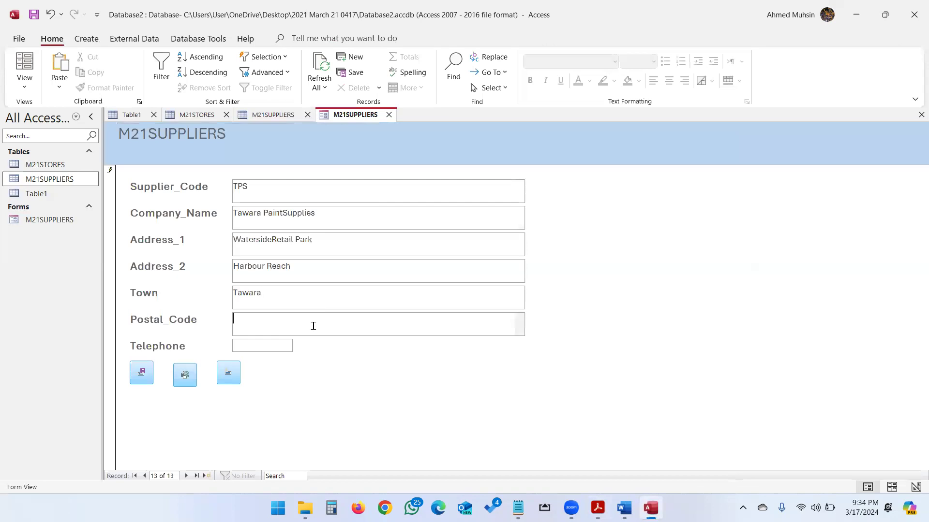
key("alt+Tab")
left_click_drag(576, 295, 641, 291)
key("ctrl+c")
key("alt+Tab")
key("ctrl+v")
- Copy the telephone number from the question paper into the form's Telephone field and save the record with the form's own save command
left_click(272, 348)
key("alt+Tab")
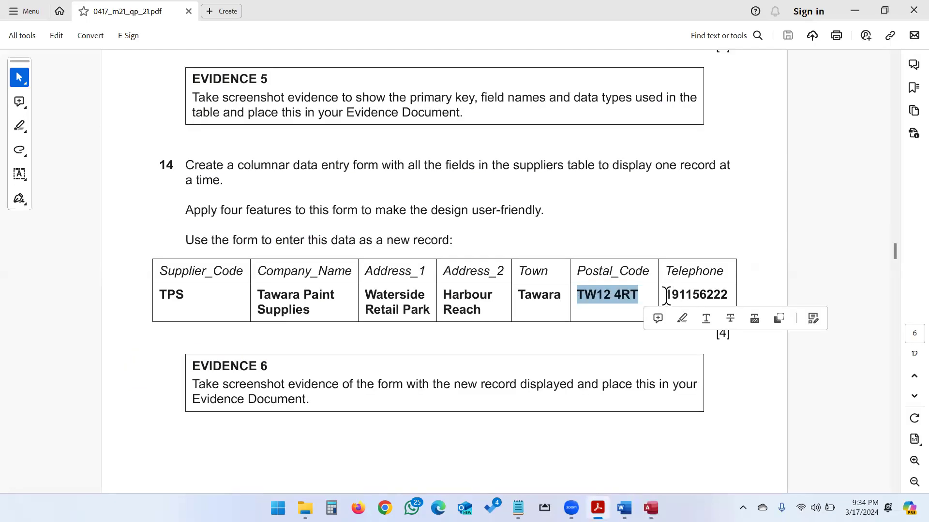
left_click_drag(663, 294, 729, 294)
key("ctrl+c")
key("alt+Tab")
key("ctrl+v")
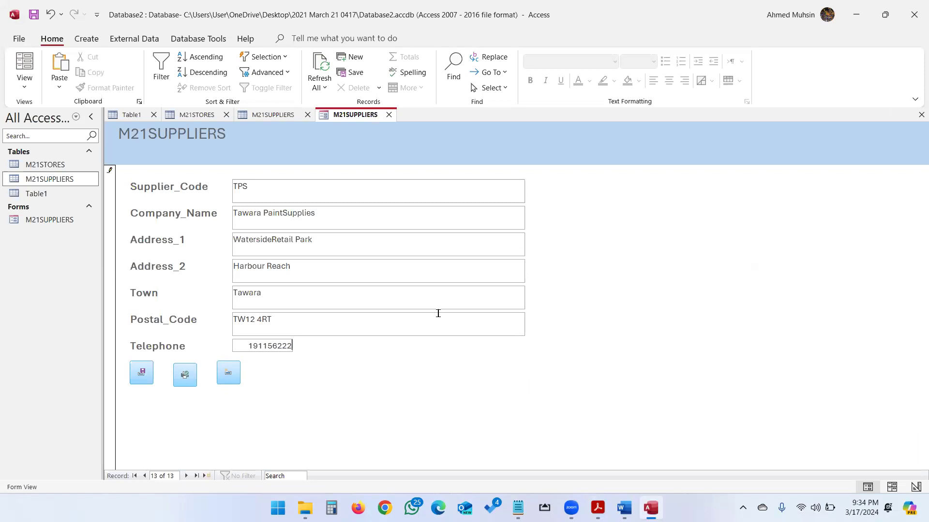
left_click(137, 379)
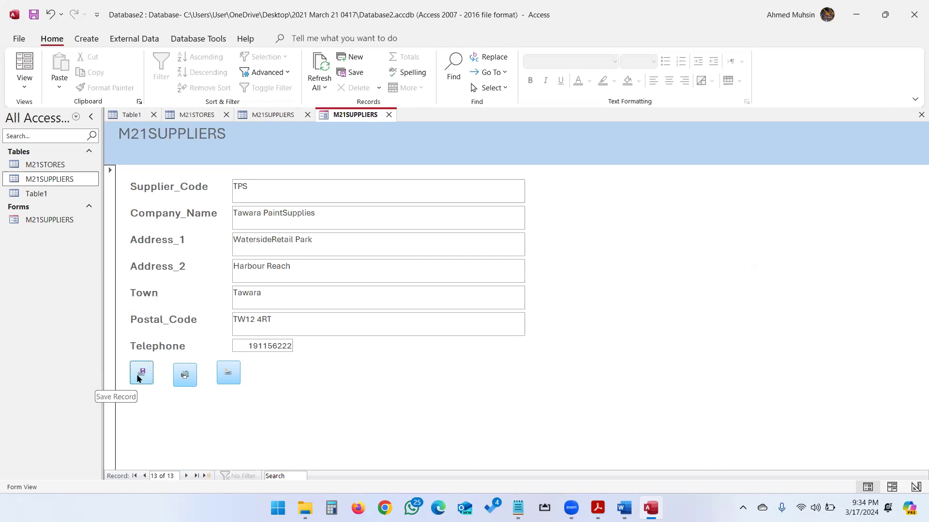
- Check the Evidence 6 requirement in the question paper and capture a full-screen screenshot of the form showing the TPS record
key("alt+Tab")
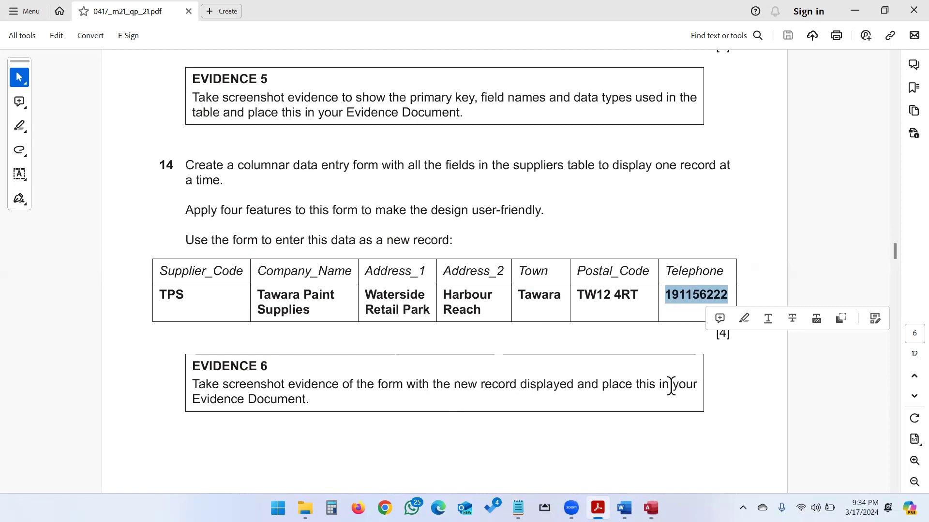
left_click_drag(267, 366, 183, 363)
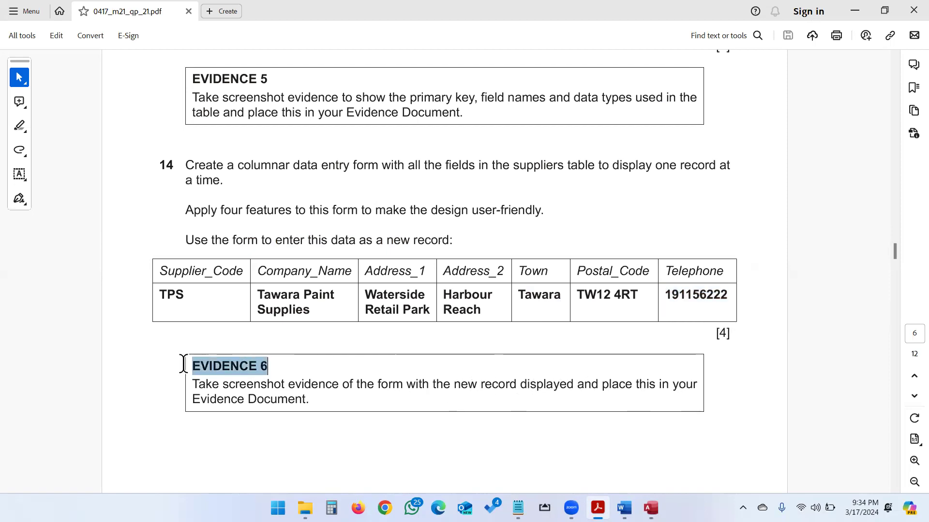
key("alt+Tab")
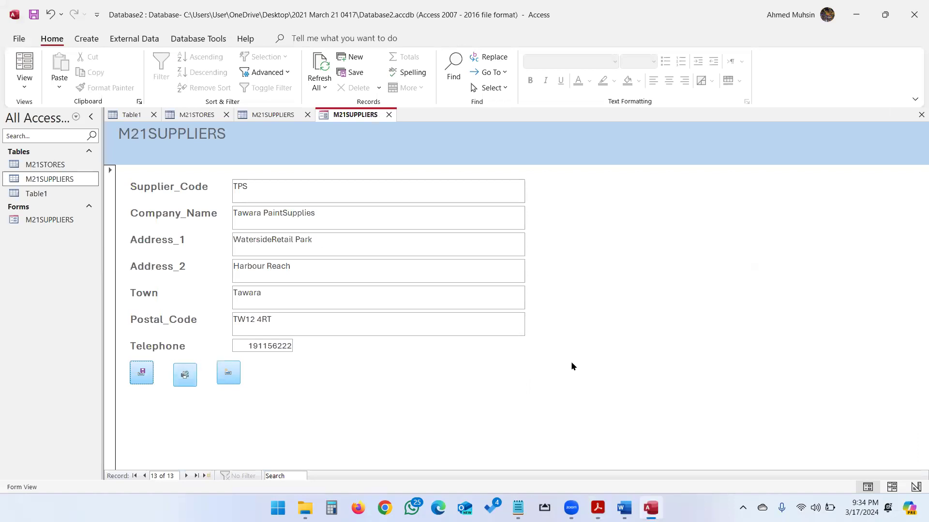
key("super+shift+s")
left_click_drag(2, 1, 921, 521)
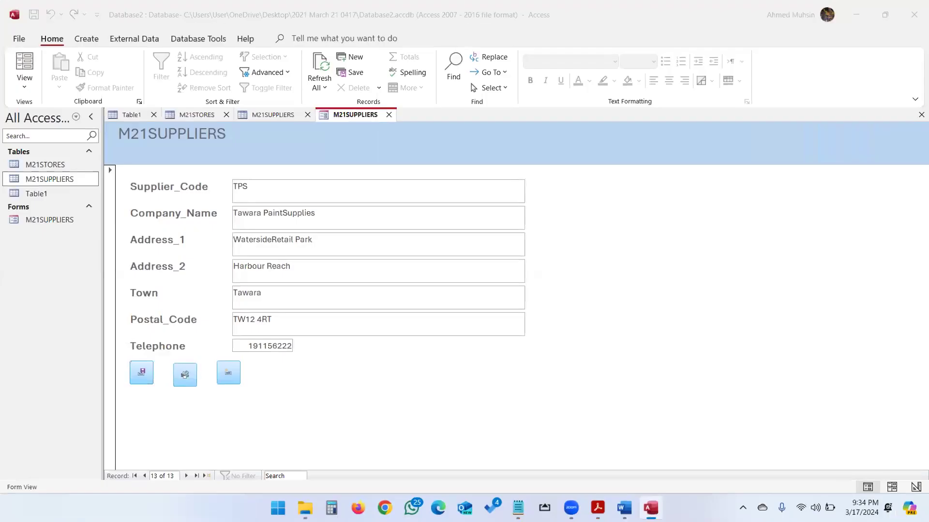
- Switch to the M21EVIDENCE 1234 Word document and paste the form screenshot under the Evidence 6 heading
key("alt+Tab")
key("alt+Tab")
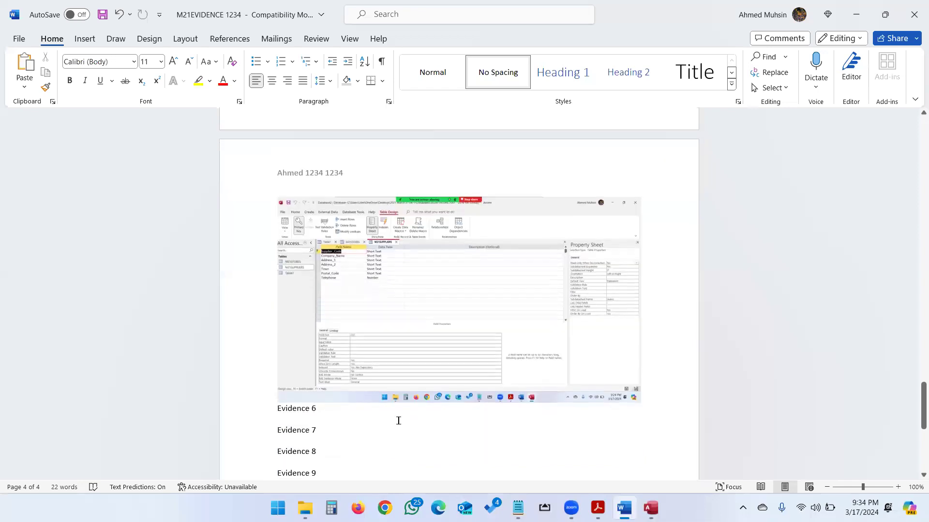
scroll(398, 420, "down", 1)
left_click(299, 391)
key("ctrl+v")
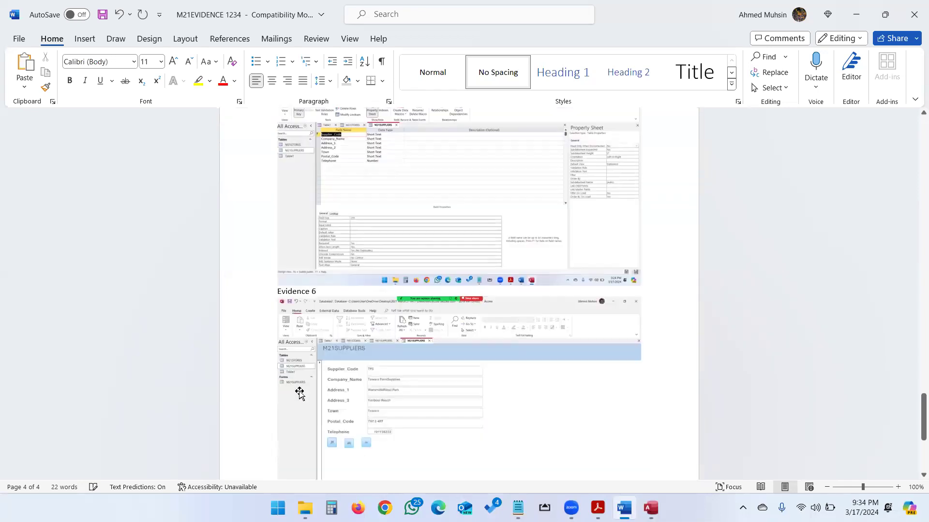
left_click(378, 384)
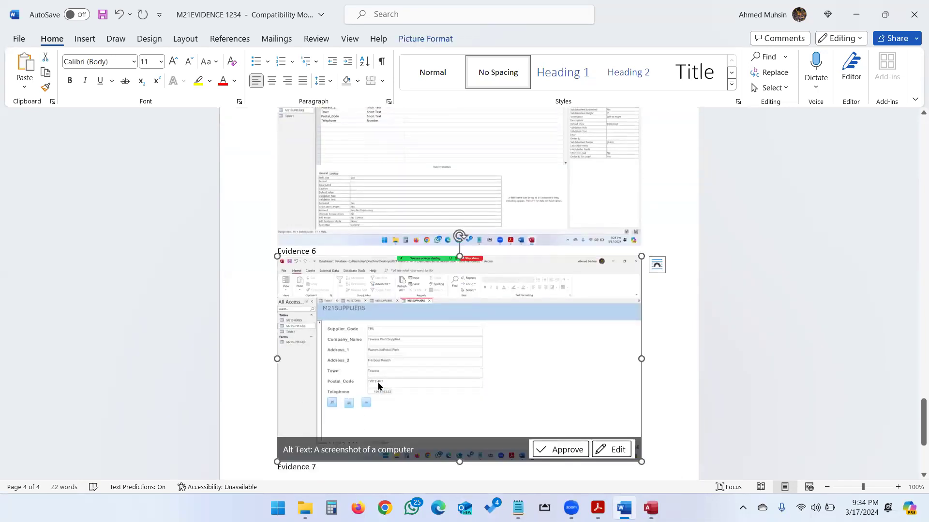
- Switch to the question paper PDF and read question 15 and the Evidence 7 requirement on page 7
key("alt+Tab")
key("alt+Tab")
key("alt+Tab")
scroll(457, 266, "down", 10)
scroll(455, 270, "down", 10)
scroll(233, 261, "down", 4)
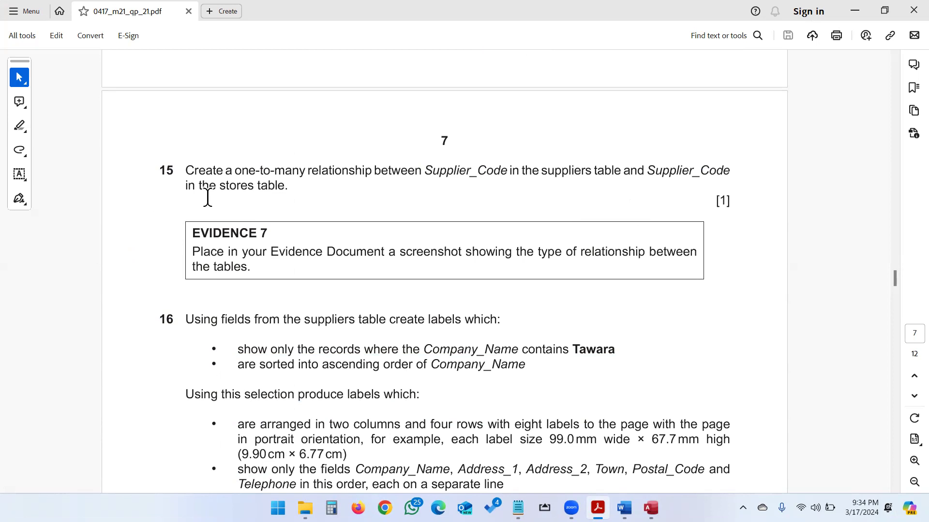
- Return to Access, save and close the M21SUPPLIERS form, and close the M21SUPPLIERS, M21STORES and Table1 tables
key("alt+Tab")
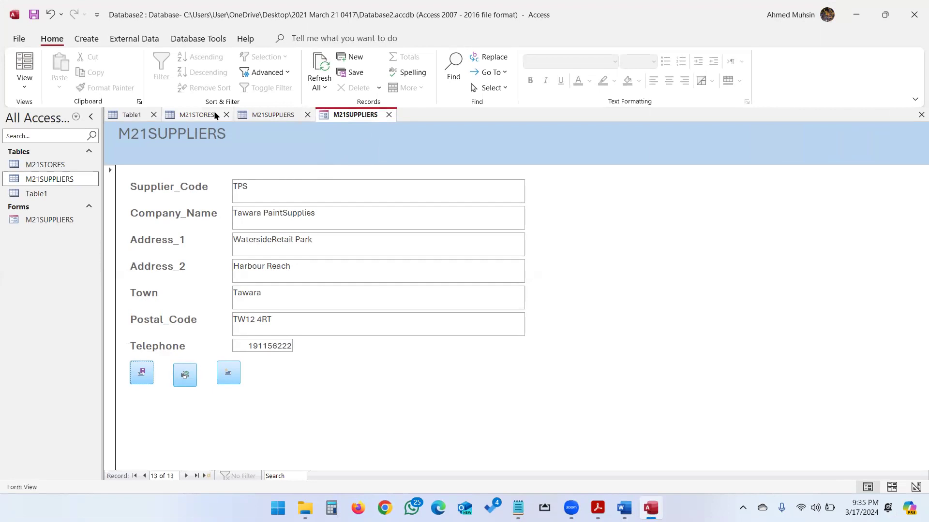
left_click(389, 116)
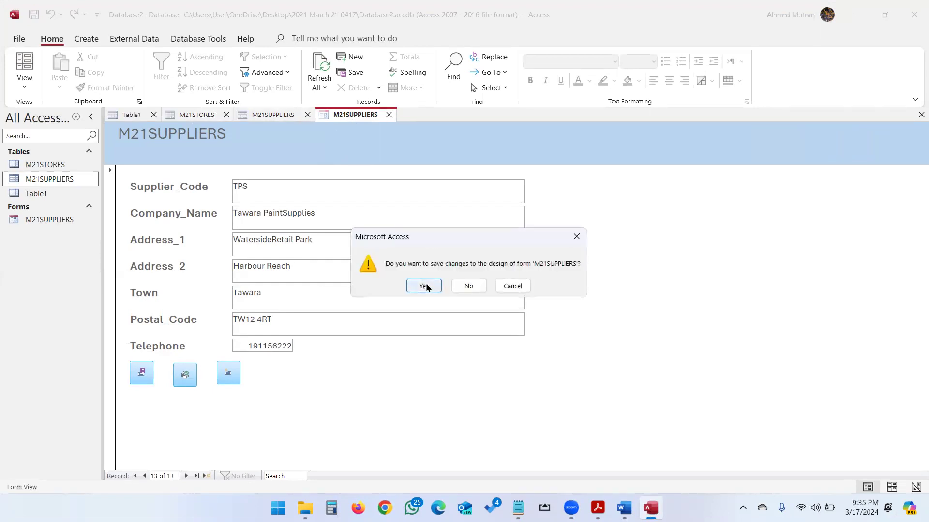
left_click(424, 286)
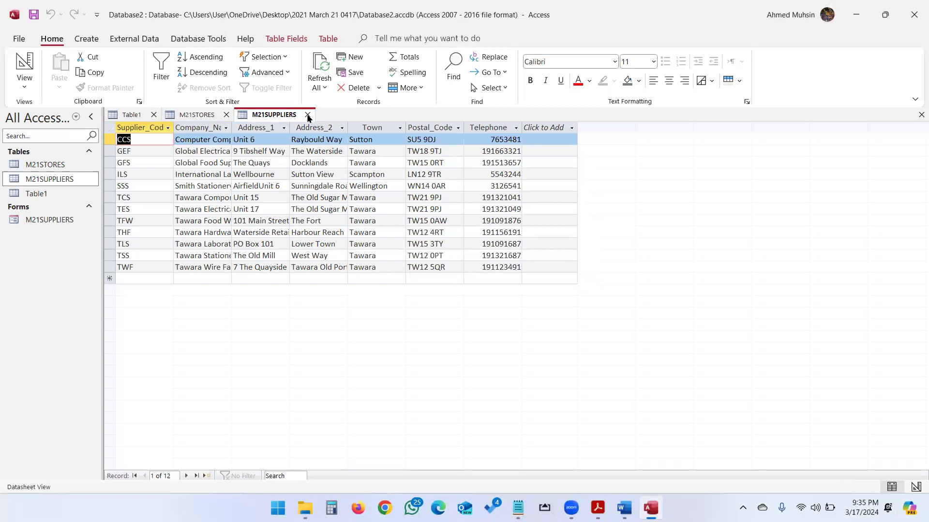
left_click(308, 115)
left_click(226, 116)
left_click(154, 116)
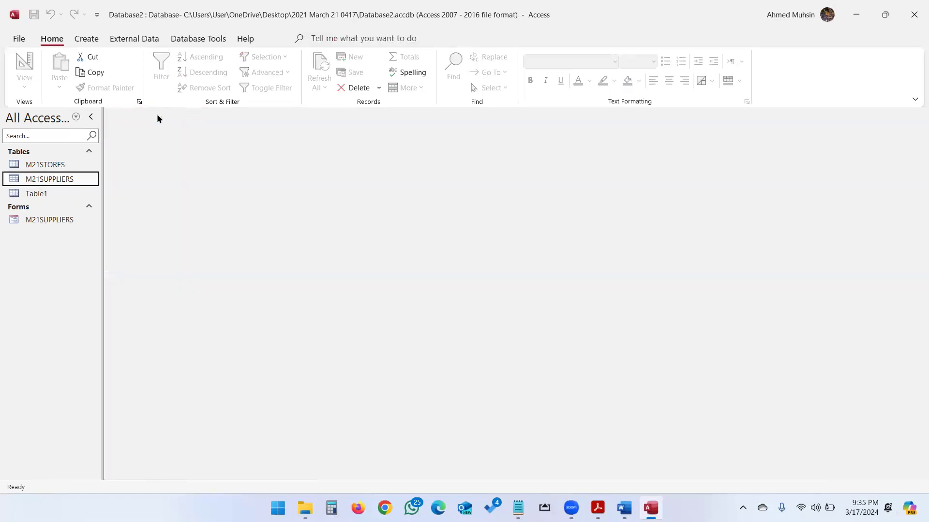
- Open the Relationships window and add the M21STORES and M21SUPPLIERS tables to it
left_click(202, 42)
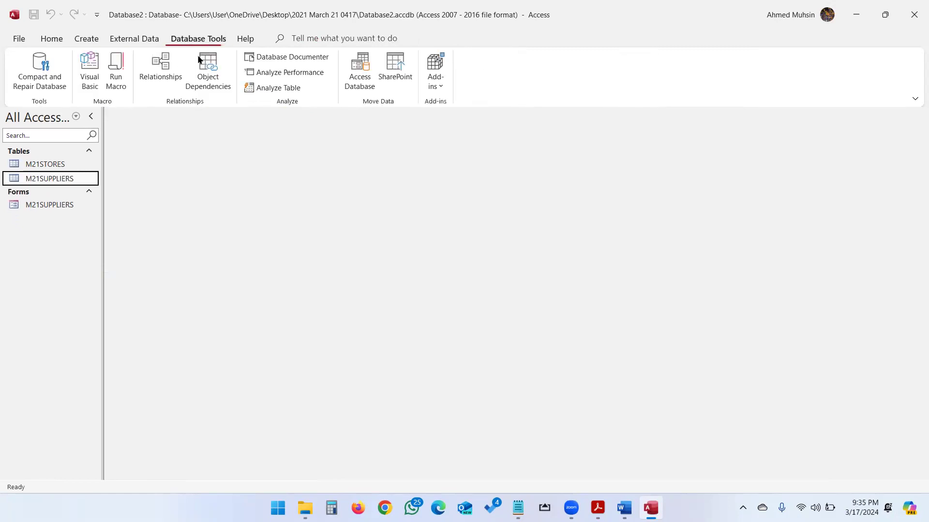
left_click(164, 77)
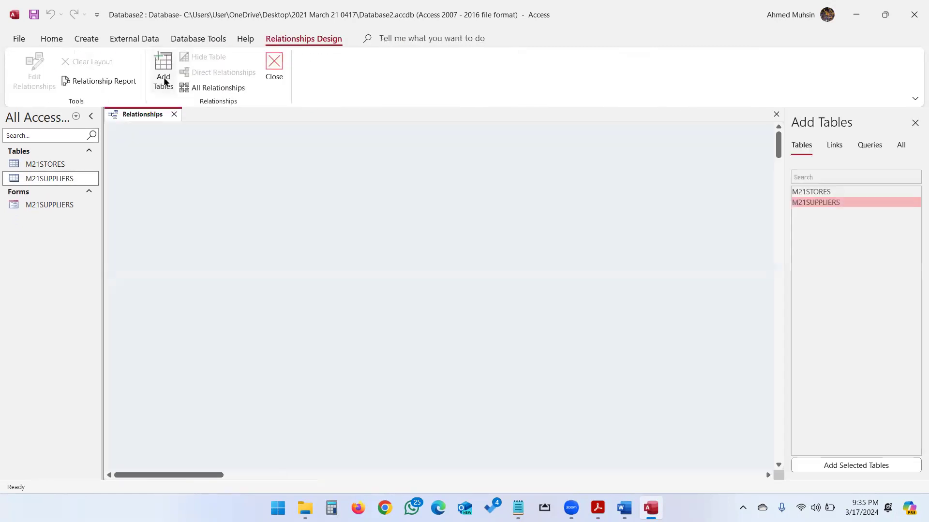
double_click(821, 193)
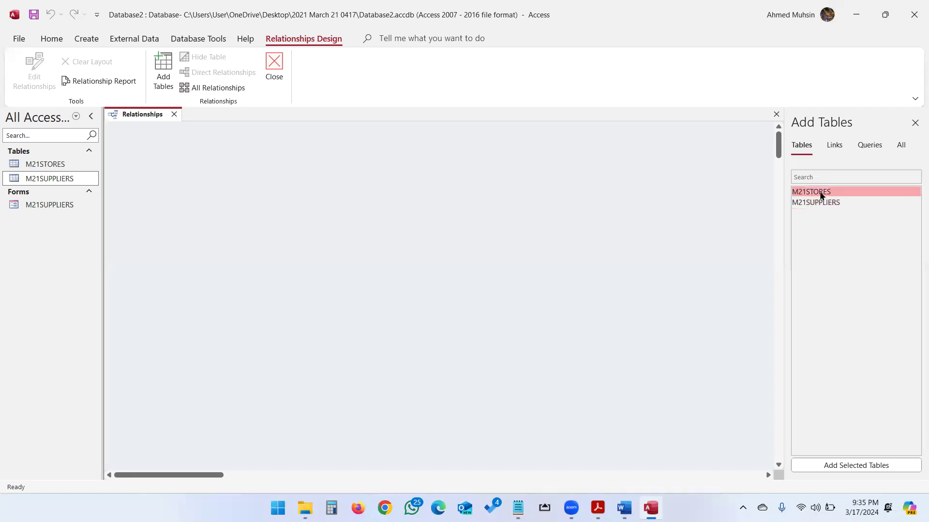
double_click(817, 202)
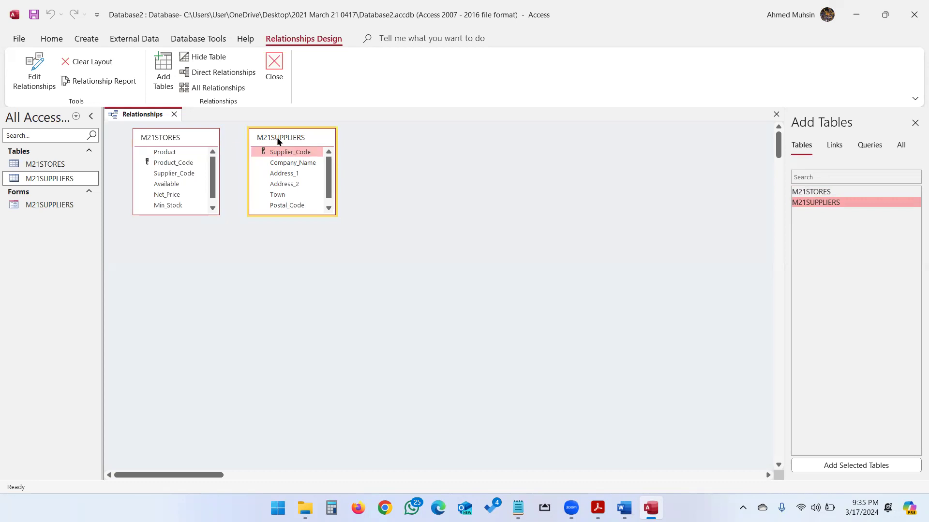
- Move the M21SUPPLIERS table box away from M21STORES and lengthen both boxes to show all their fields
left_click_drag(279, 140, 348, 152)
left_click_drag(191, 215, 259, 245)
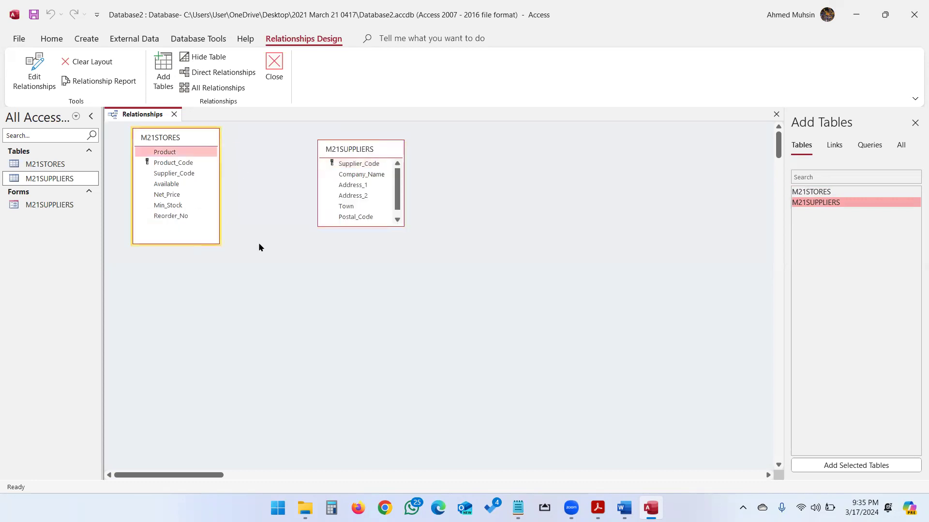
left_click_drag(398, 226, 398, 274)
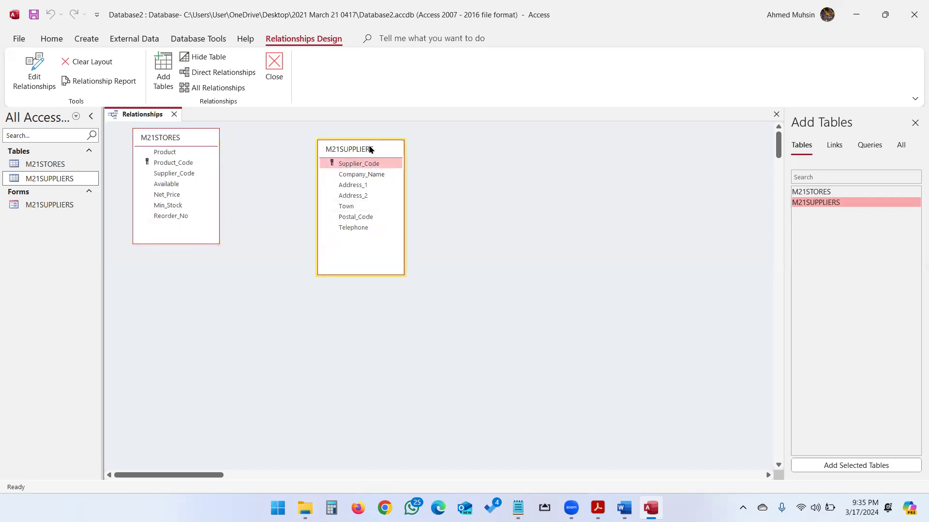
- Following question 15, create a one-to-many relationship from Supplier_Code in M21SUPPLIERS to Supplier_Code in M21STORES with Enforce Referential Integrity on
key("alt+Tab")
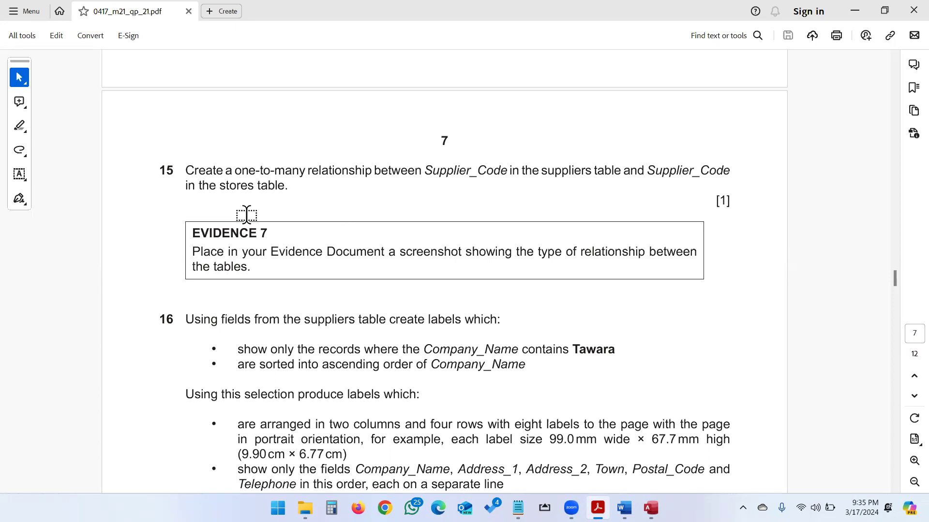
key("alt+Tab")
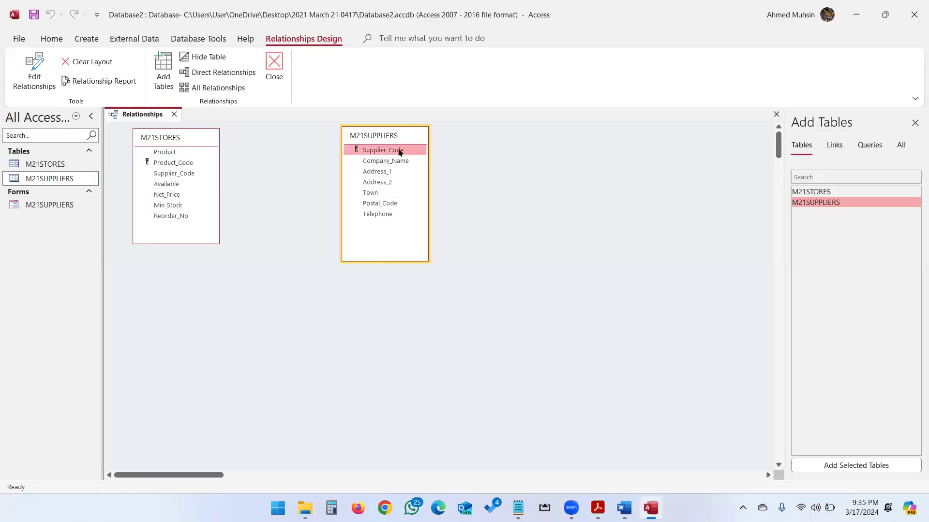
left_click_drag(391, 151, 175, 175)
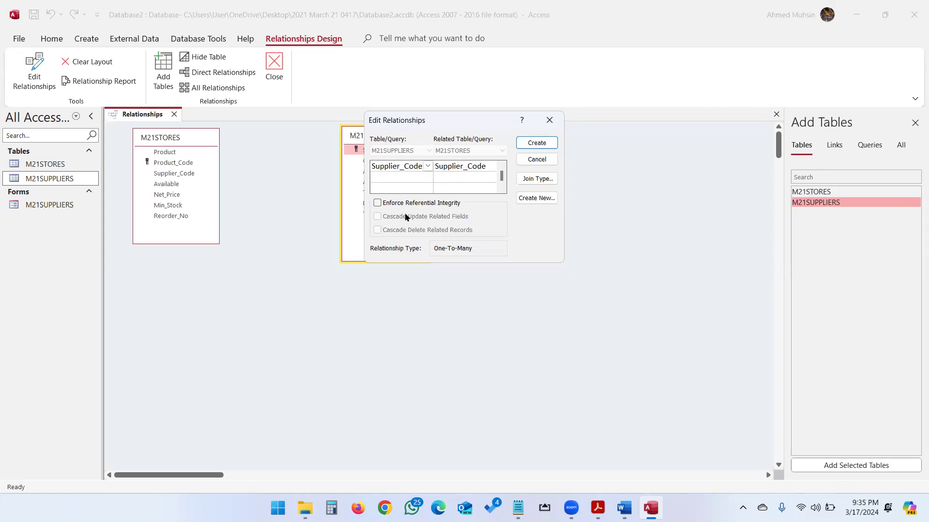
left_click(377, 204)
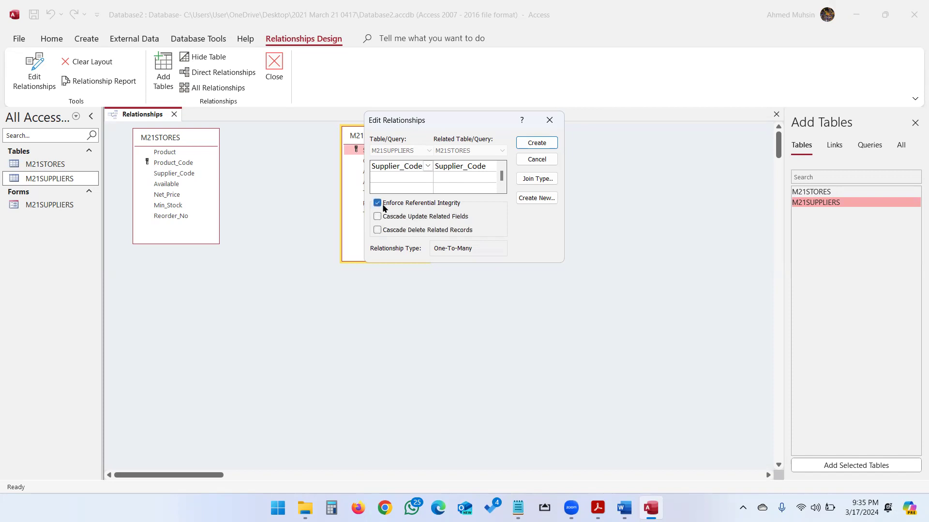
left_click(536, 142)
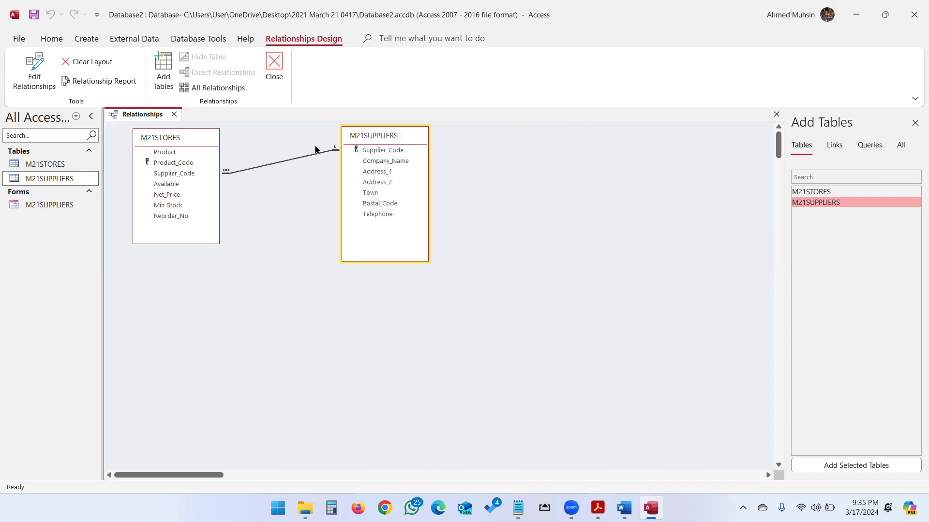
- Move the M21STORES box lower in the relationship diagram and check the Evidence 7 requirement in the question paper
left_click(161, 139)
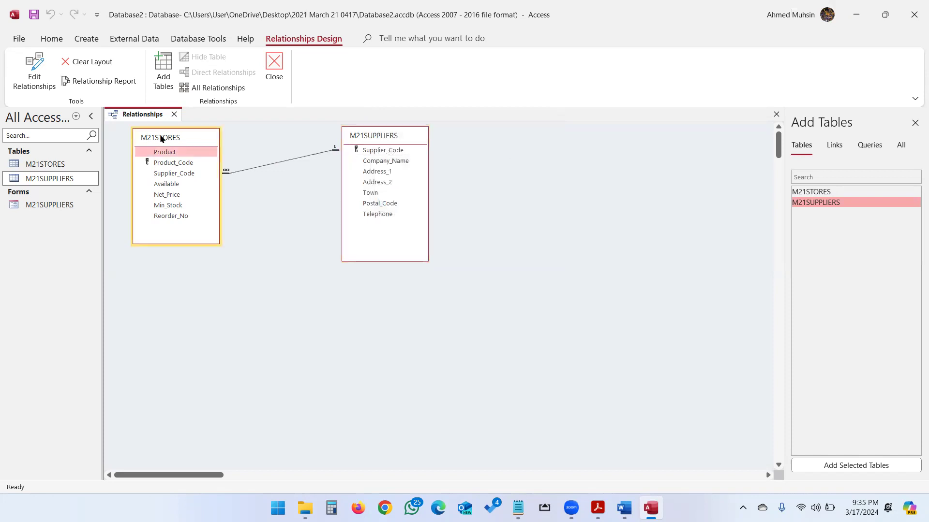
left_click_drag(161, 139, 160, 174)
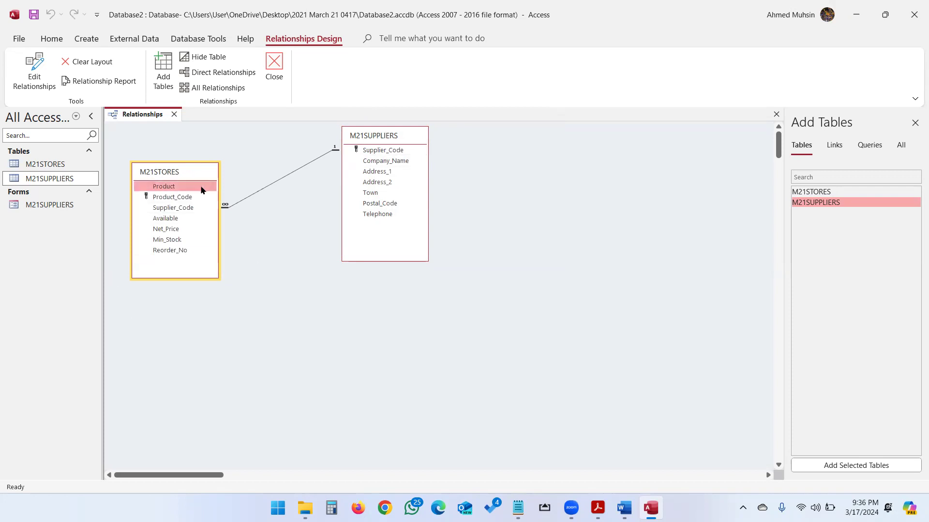
key("alt+Tab")
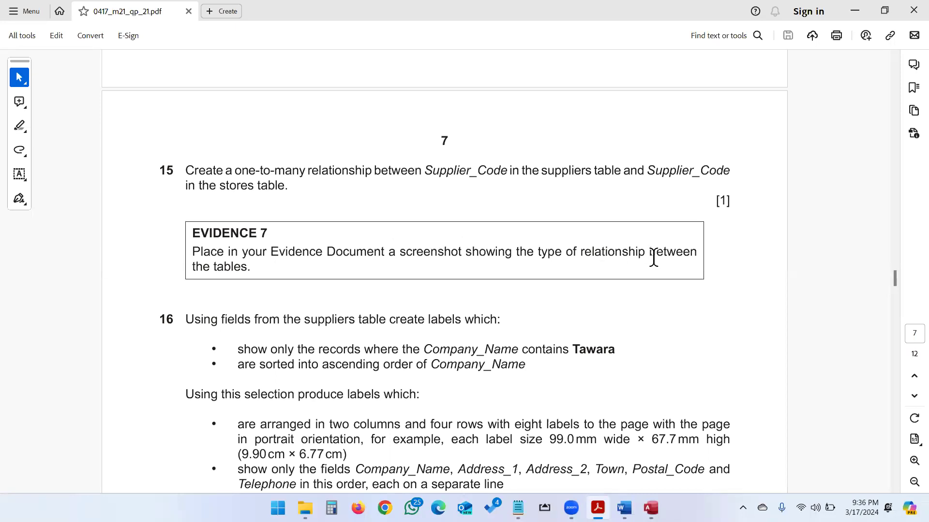
key("alt+Tab")
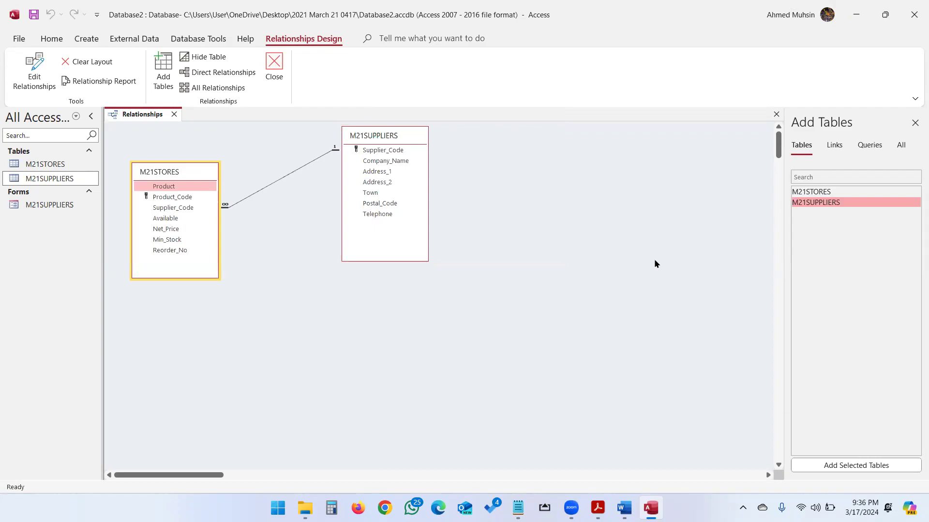
- Capture a screenshot of the relationship diagram and paste it under Evidence 7 in the M21EVIDENCE 1234 Word document
key("super+shift+s")
left_click_drag(3, 3, 393, 324)
key("alt+Tab")
scroll(440, 428, "down", 3)
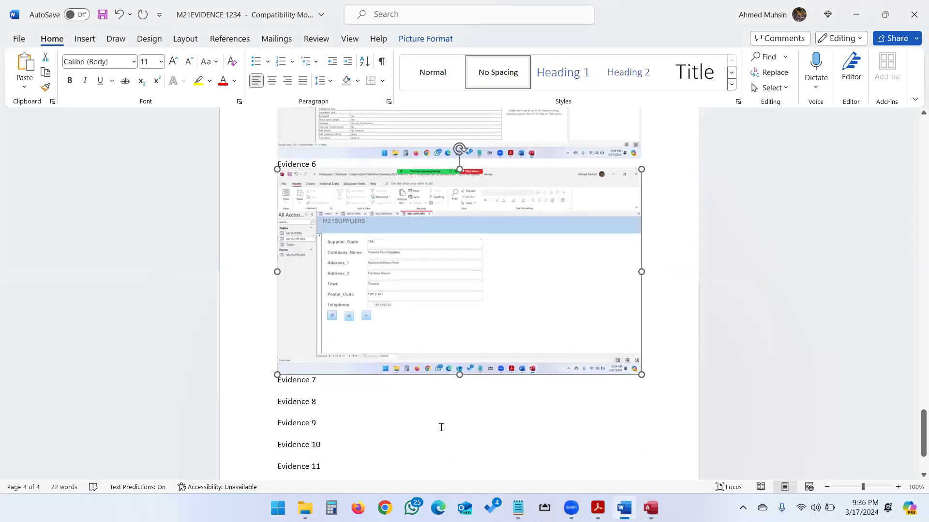
left_click(326, 392)
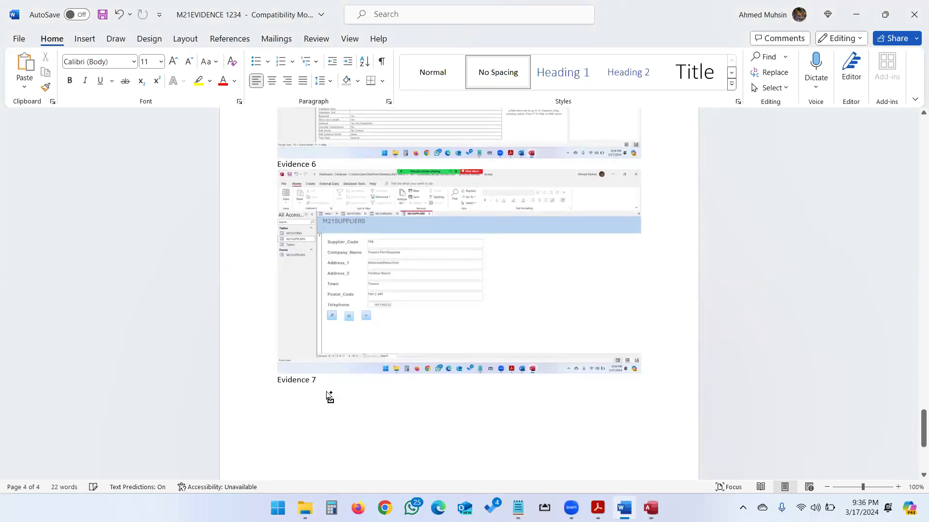
key("ctrl+v")
scroll(429, 395, "up", 4)
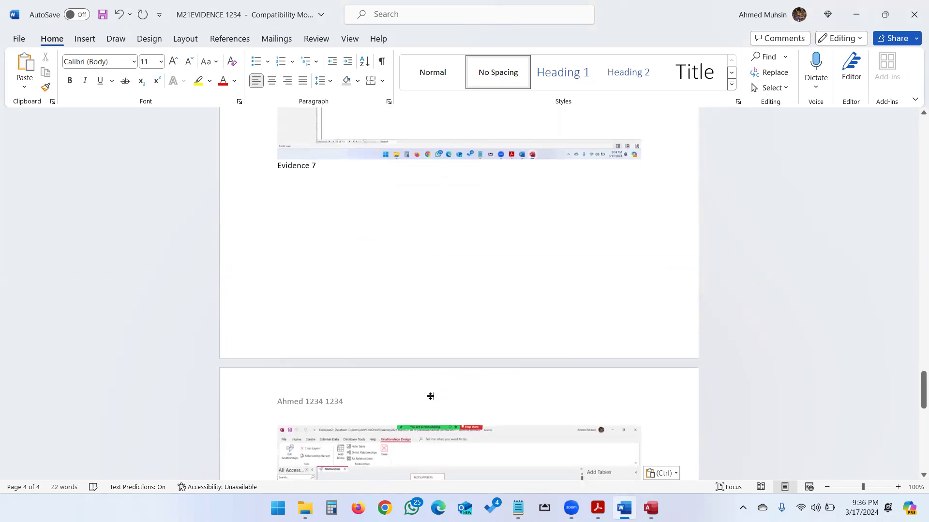
scroll(429, 396, "down", 10)
scroll(429, 396, "down", 2)
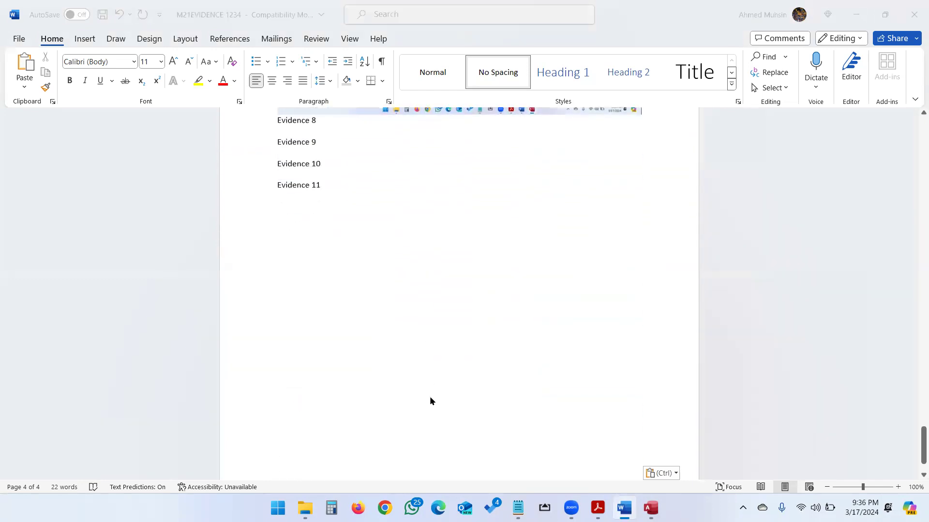
- Switch to the question paper PDF and read question 16's record selection, sorting and label layout requirements
key("alt+Tab")
key("alt+Tab")
scroll(444, 276, "down", 4)
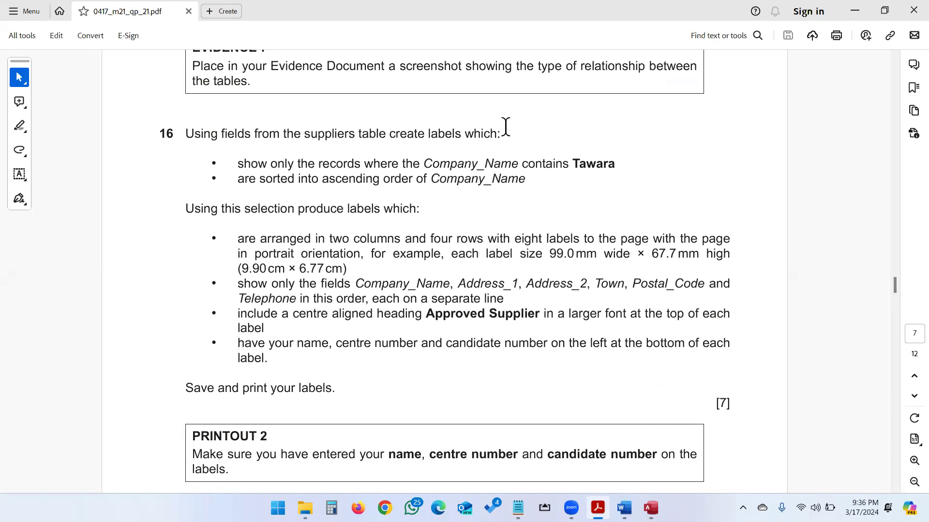
left_click_drag(574, 163, 527, 189)
left_click(408, 196)
left_click_drag(385, 187, 525, 186)
left_click(513, 200)
left_click(868, 11)
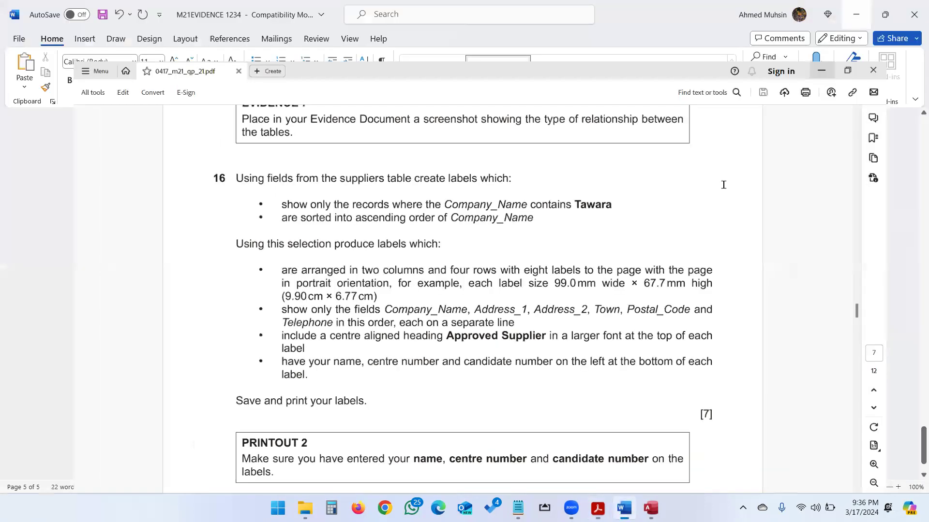
- In Access, create a design-view query based on the M21SUPPLIERS table and lengthen its box to show all fields
left_click(651, 508)
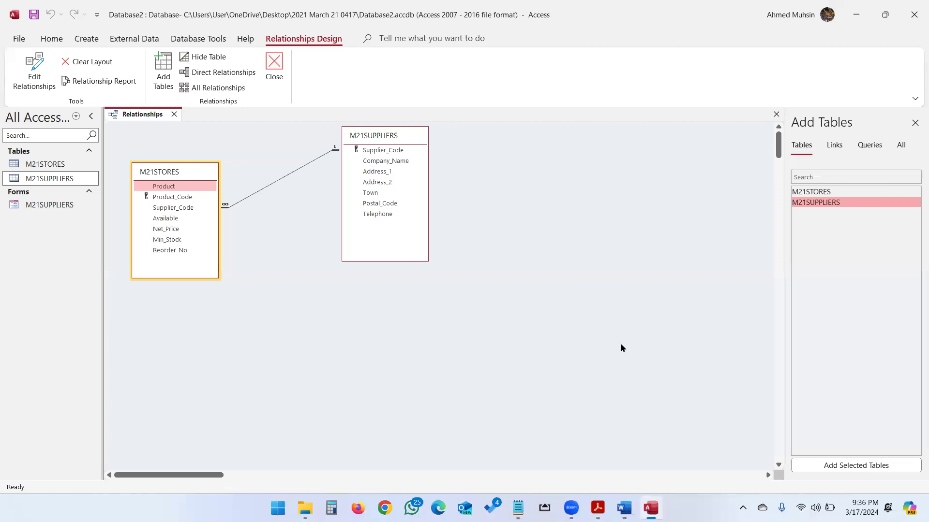
left_click(86, 38)
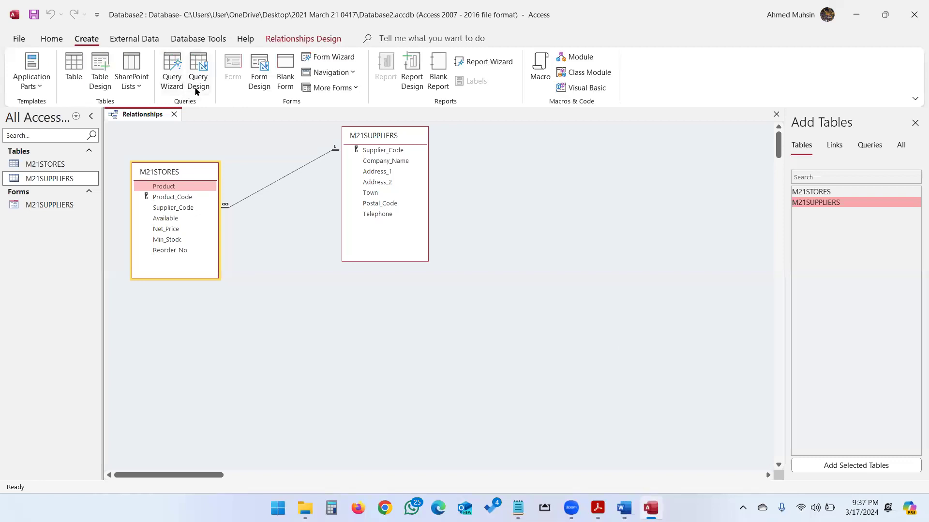
left_click(196, 90)
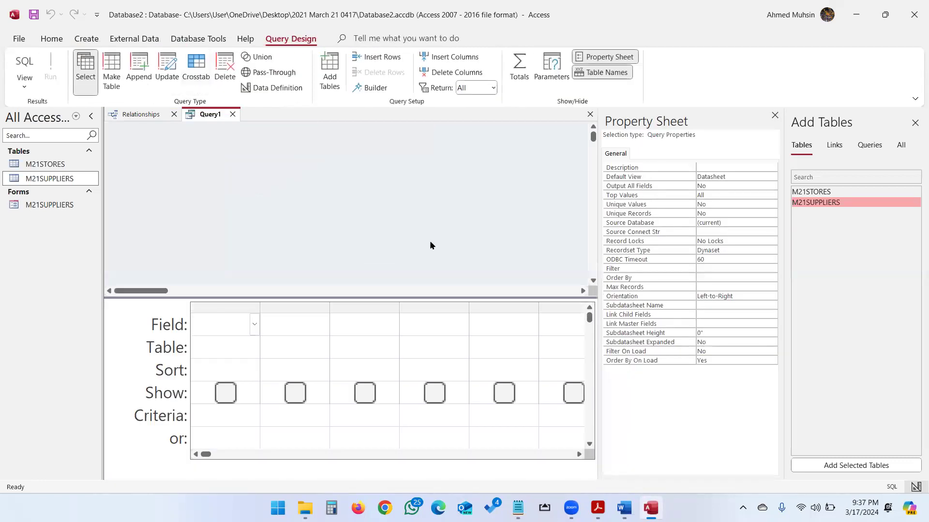
left_click(774, 116)
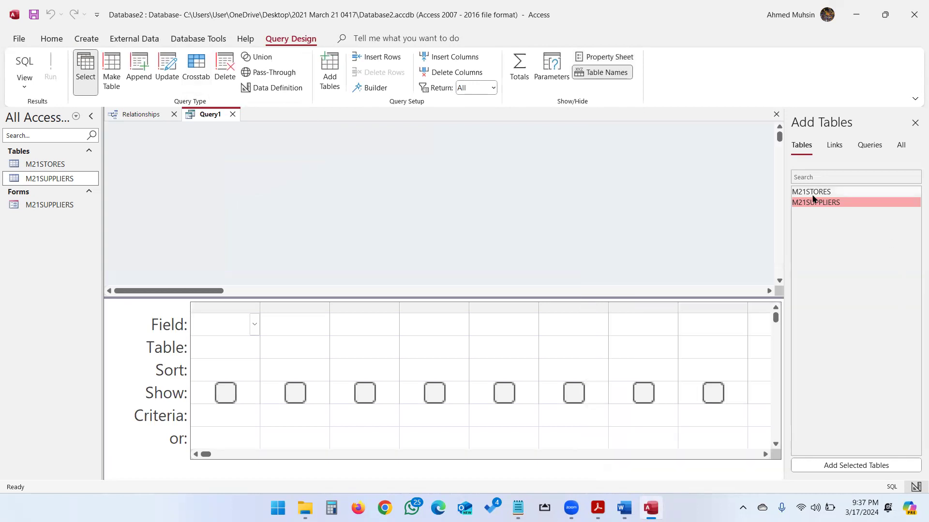
key("alt+Tab")
key("alt+Tab")
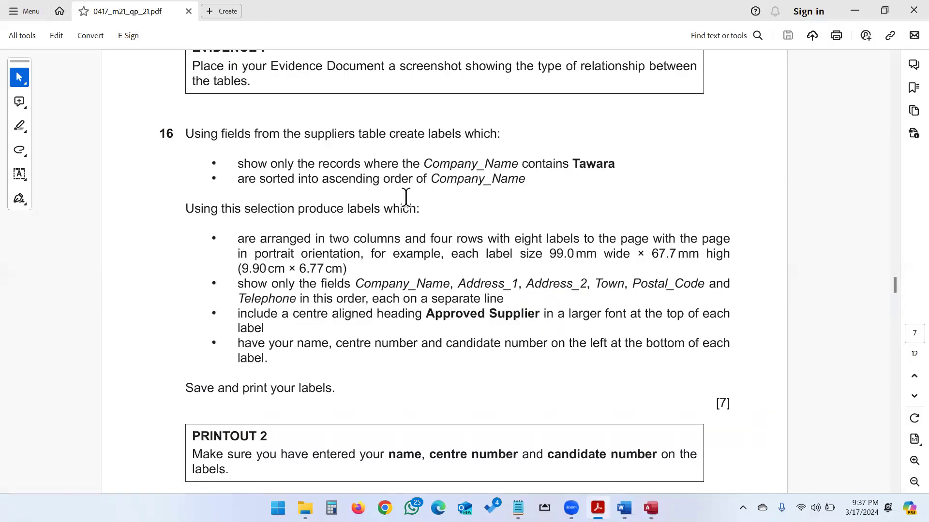
double_click(321, 135)
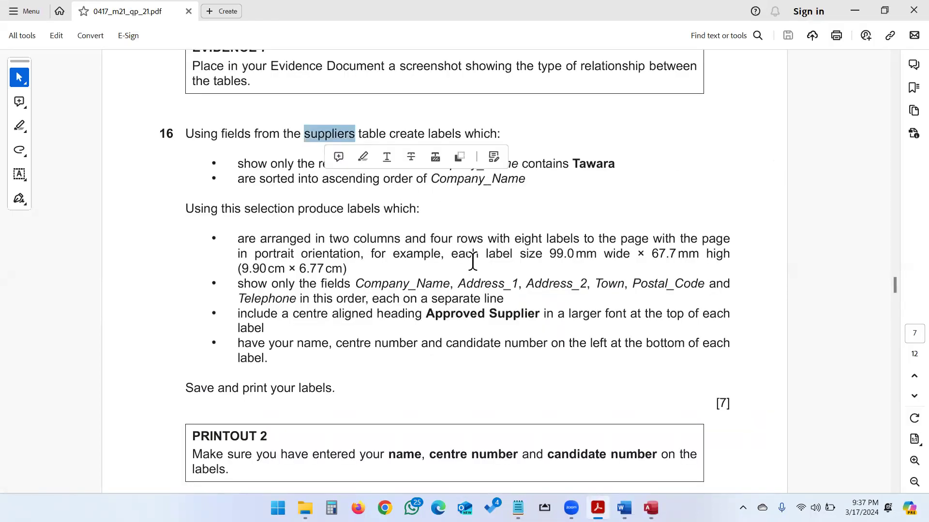
key("alt+Tab")
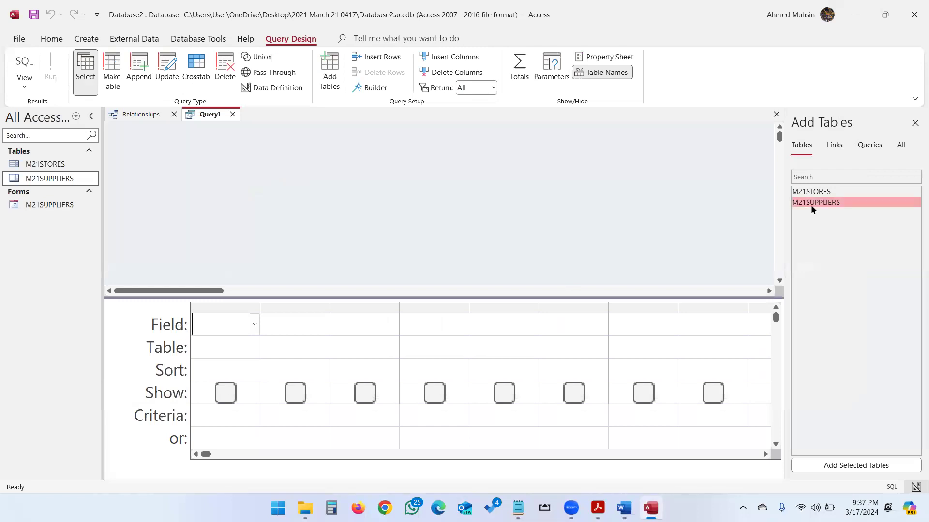
double_click(812, 203)
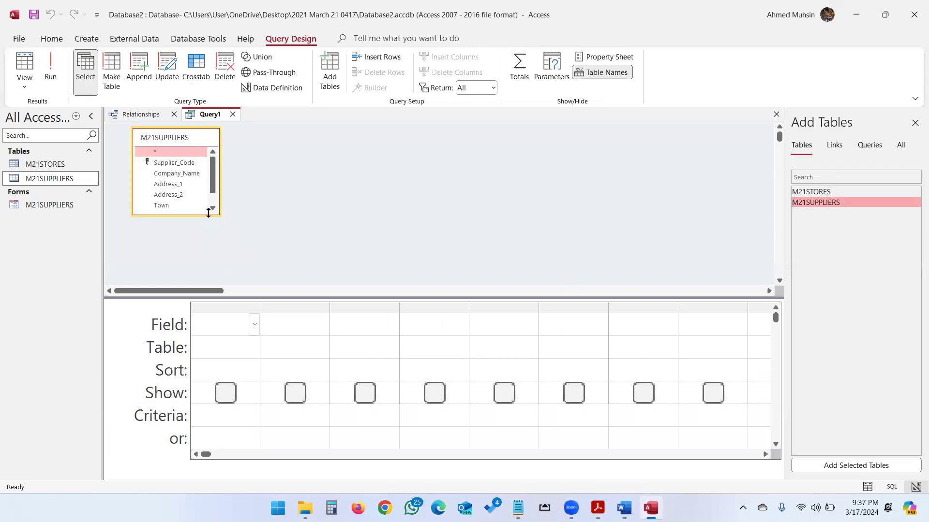
left_click_drag(209, 213, 213, 270)
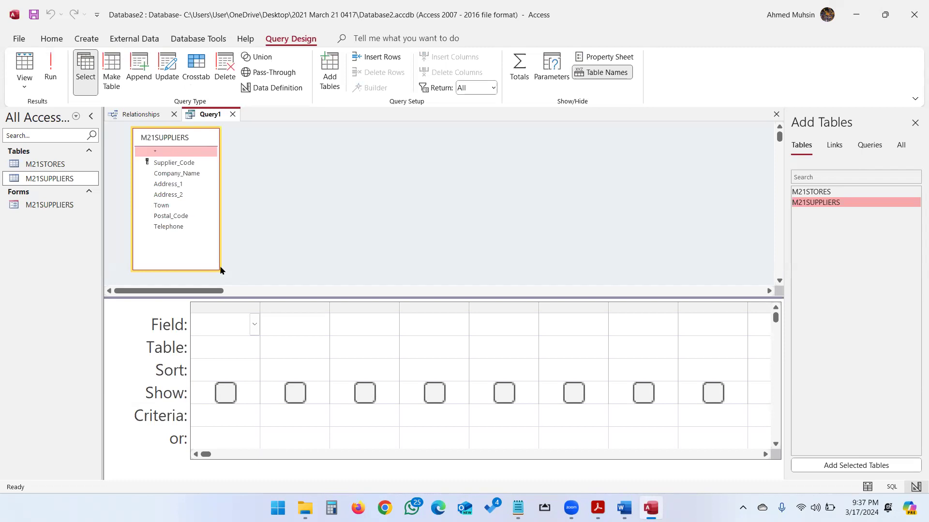
- Following question 16's field list, add Company_Name, Address_1 and Address_2 to the query grid
key("alt+Tab")
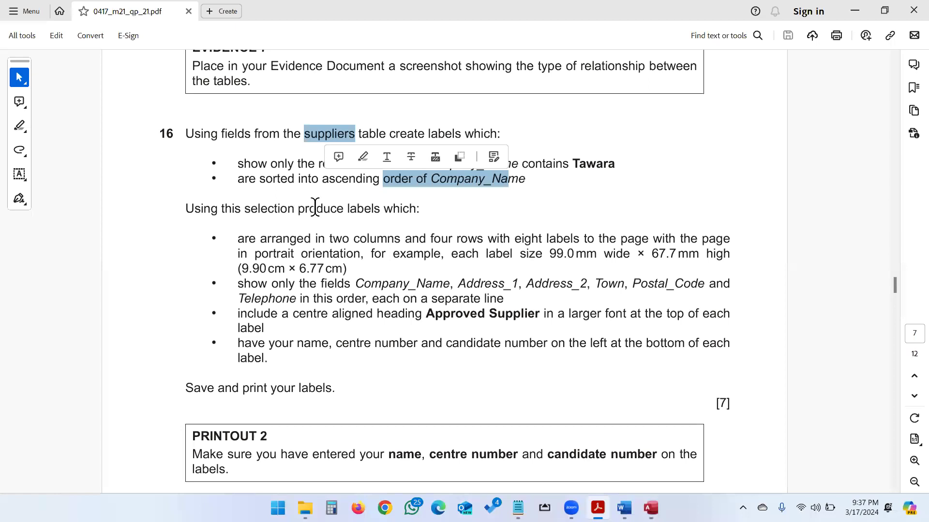
left_click(237, 284)
left_click_drag(354, 282, 455, 284)
left_click(485, 284)
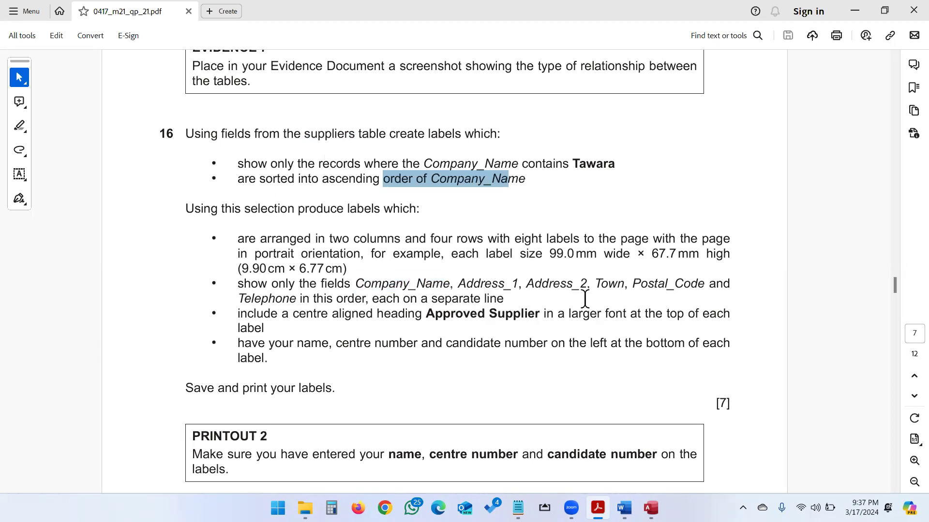
key("alt+Tab")
double_click(166, 173)
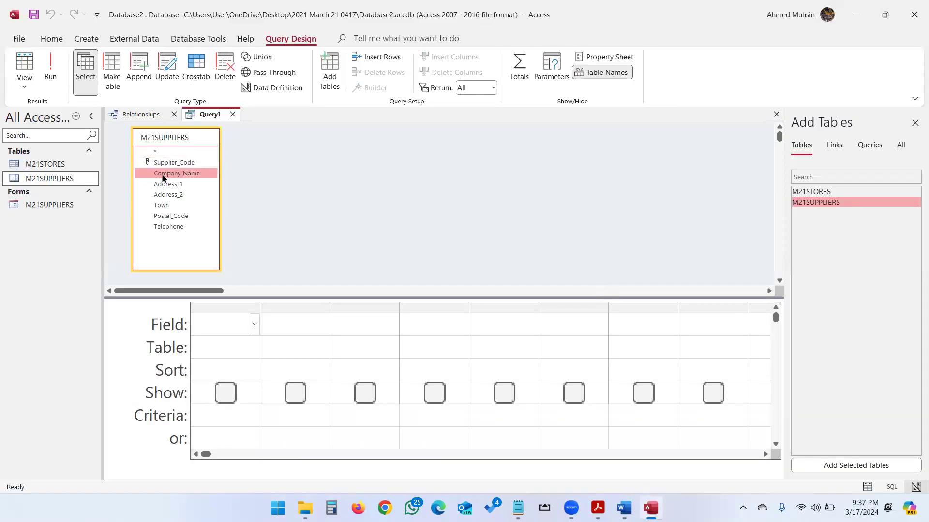
double_click(167, 194)
double_click(167, 195)
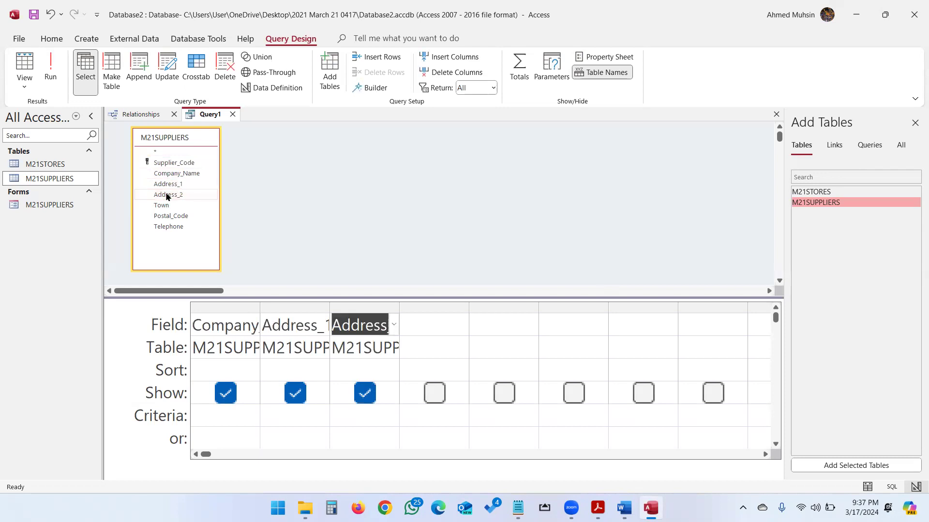
- Add the Town, Postal_Code and Telephone fields to the query grid, checking their order against question 16
key("alt+Tab")
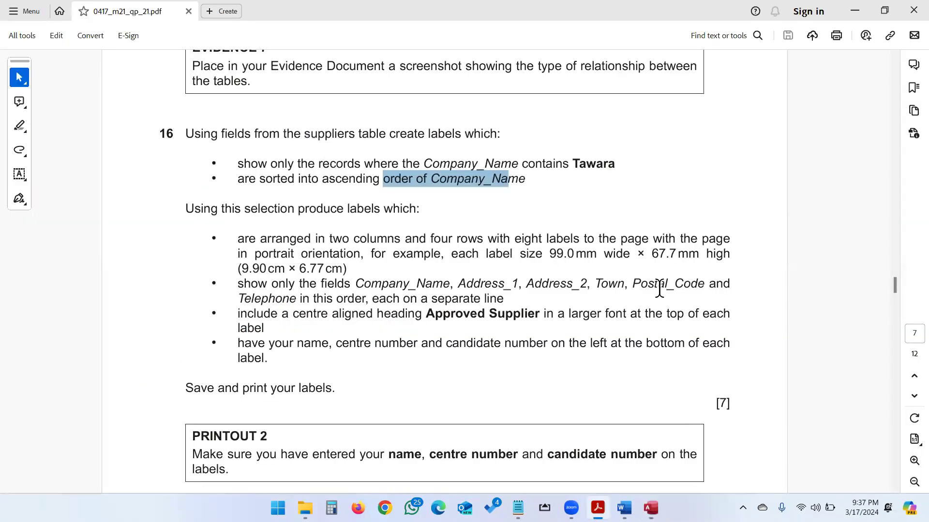
key("alt+Tab")
left_click(175, 207)
double_click(176, 207)
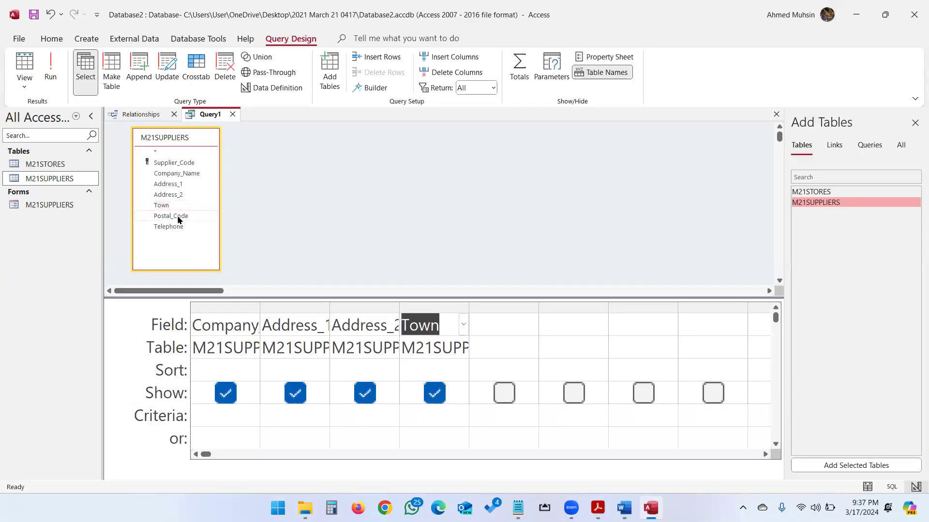
double_click(177, 216)
key("alt+Tab")
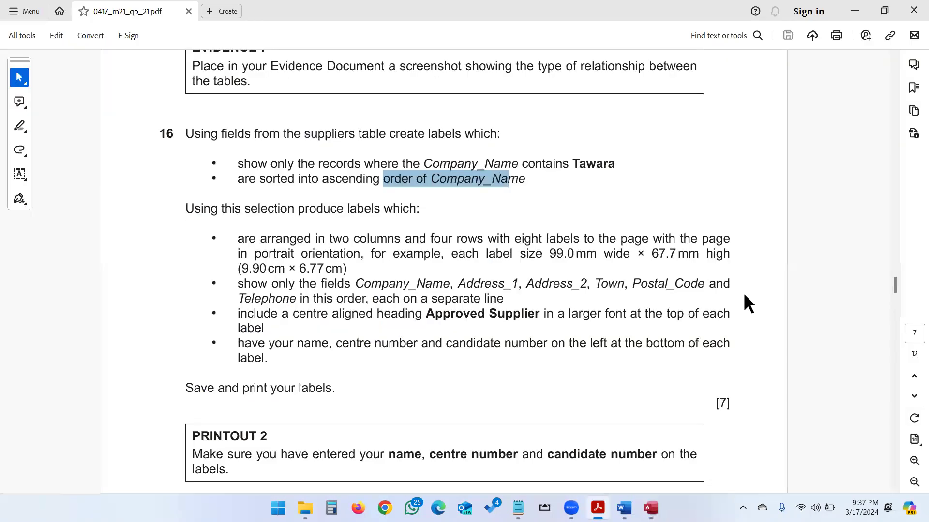
key("alt+Tab")
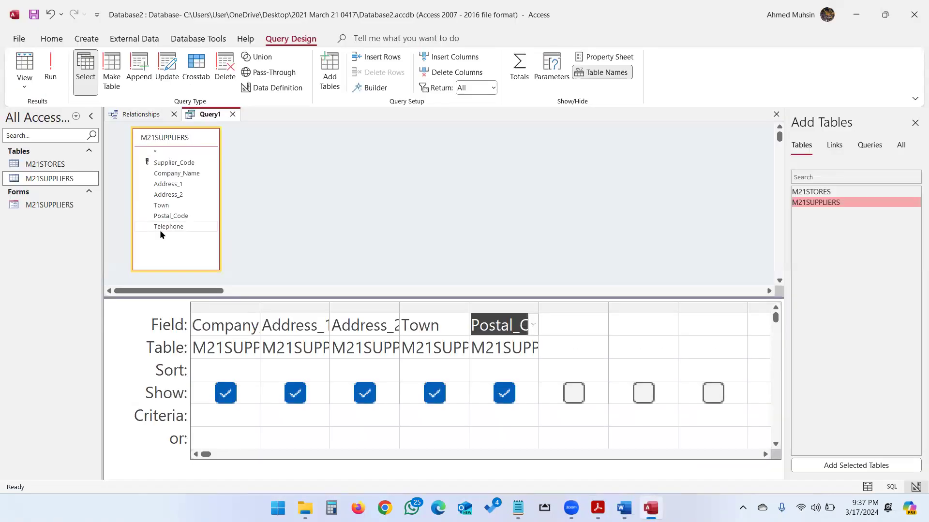
double_click(160, 229)
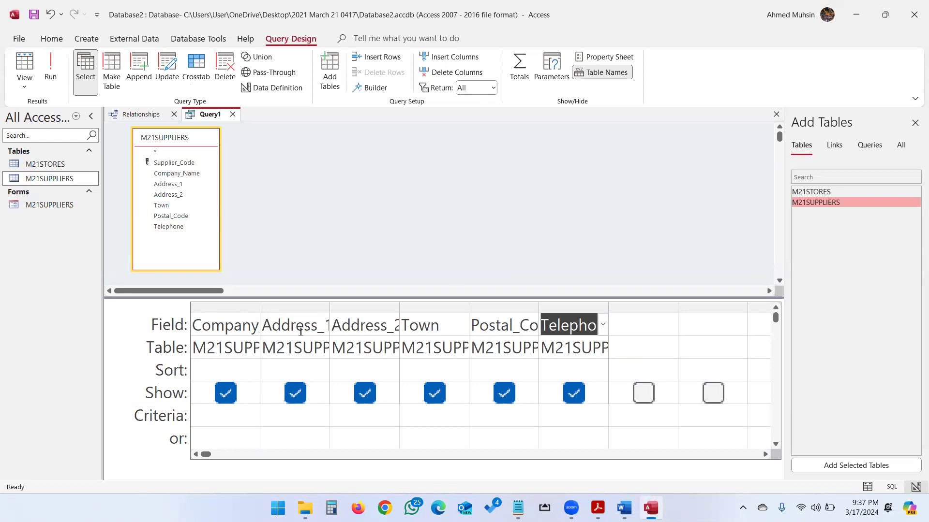
- Widen the Company_Name column and set its criteria to "*Tawara*" to select names containing Tawara
key("alt+Tab")
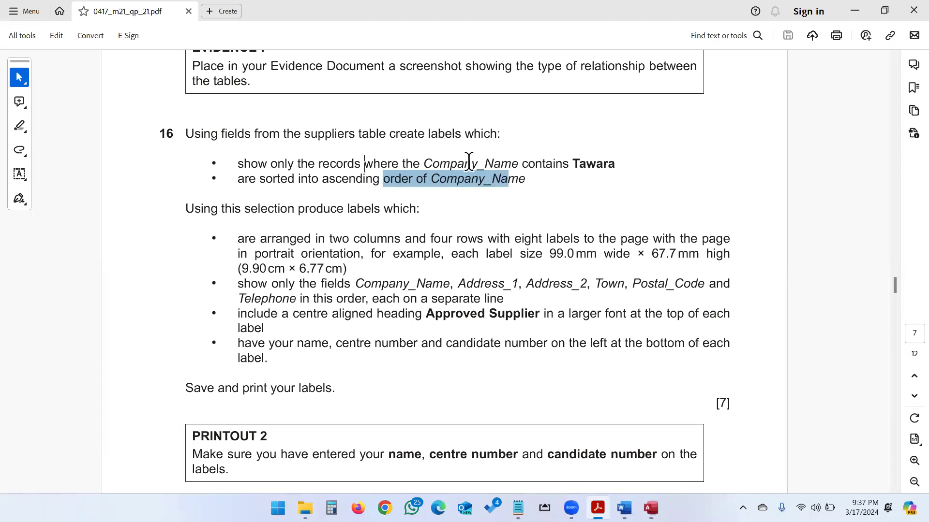
key("alt+Tab")
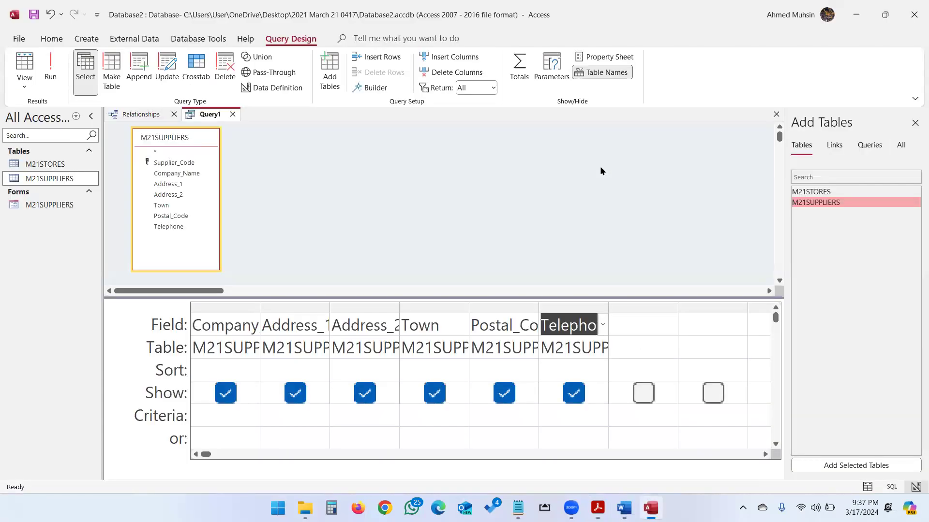
left_click(213, 416)
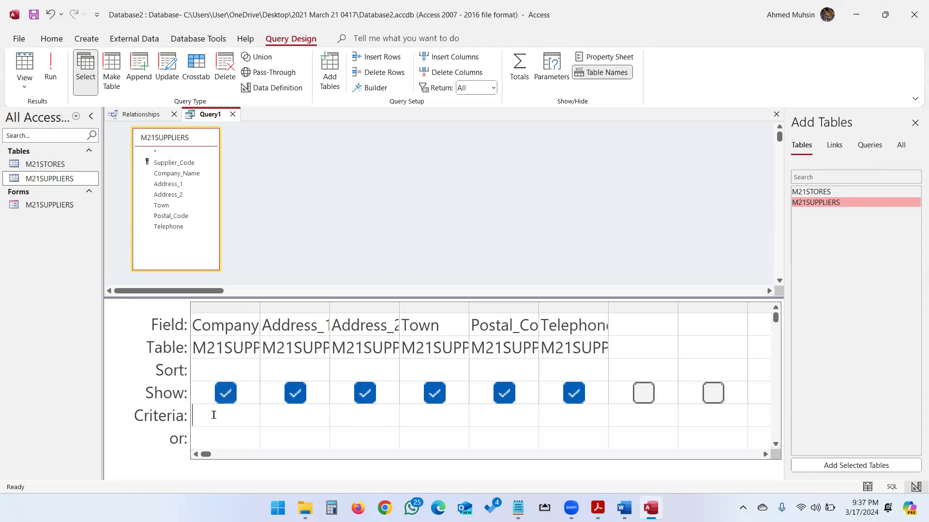
left_click_drag(259, 305, 338, 323)
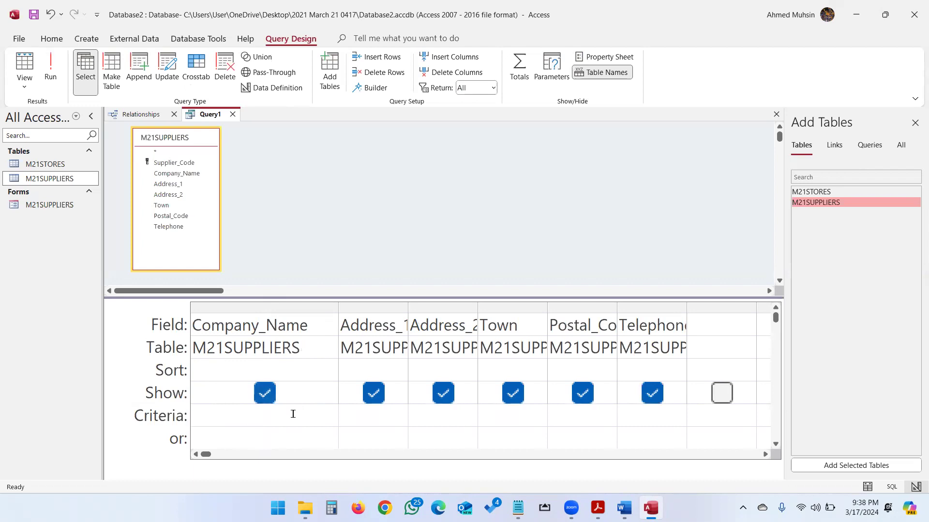
type("\"\"")
type("*Tawara")
type("*")
- Sort the query by Company_Name in ascending order as question 16 requires, and run it
key("alt+Tab")
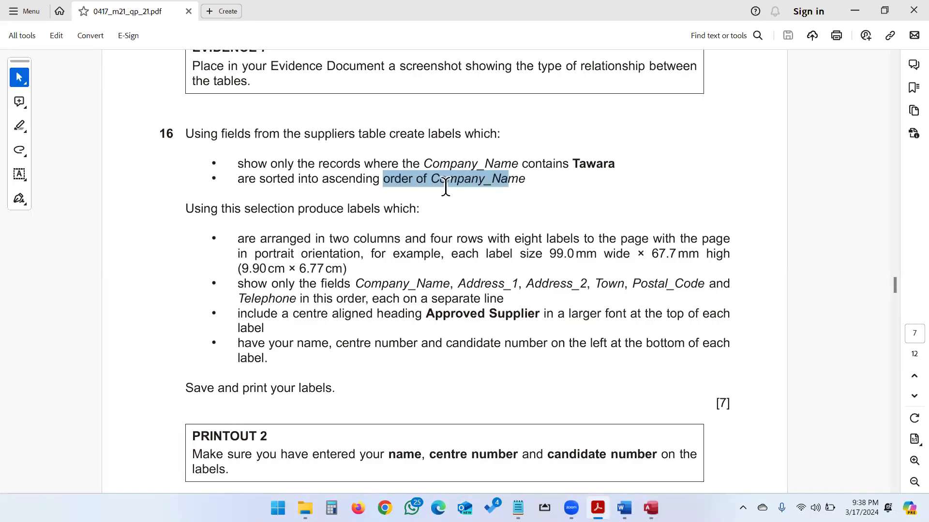
key("alt+Tab")
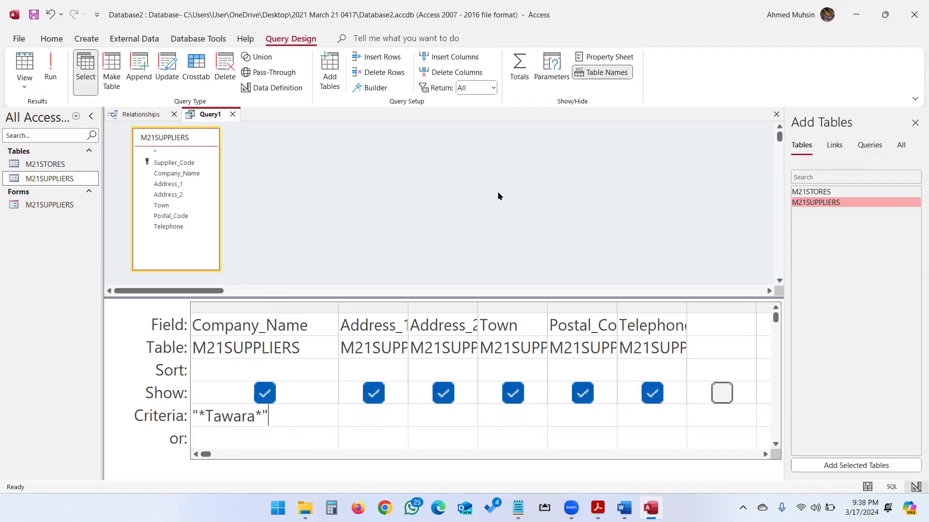
left_click(333, 368)
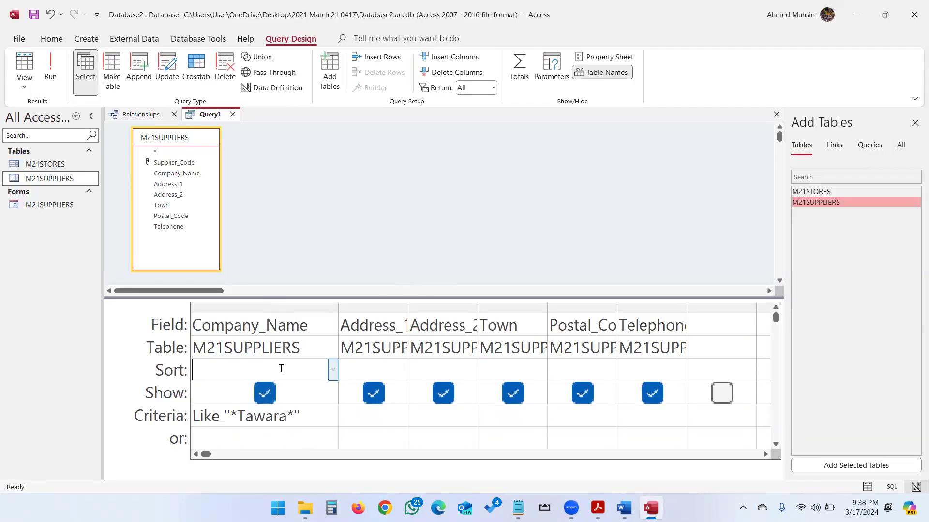
left_click(333, 370)
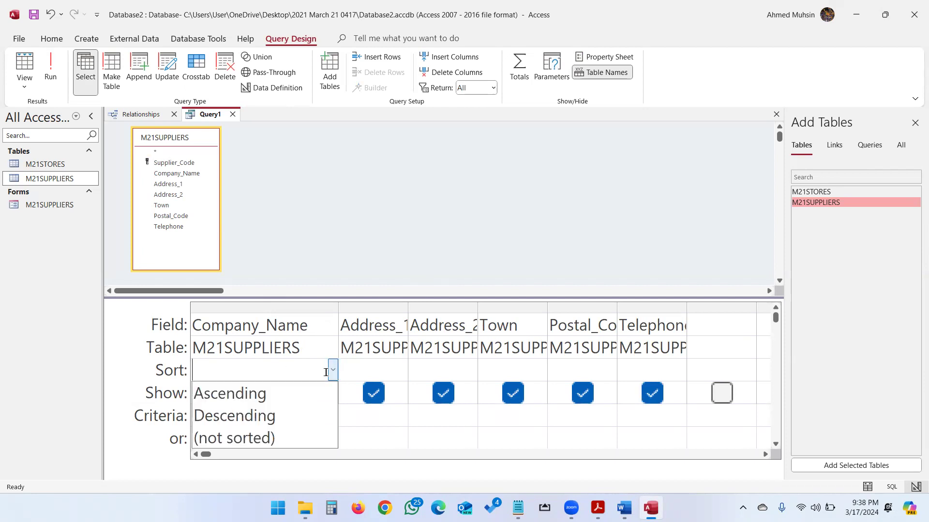
left_click(308, 397)
key("alt+Tab")
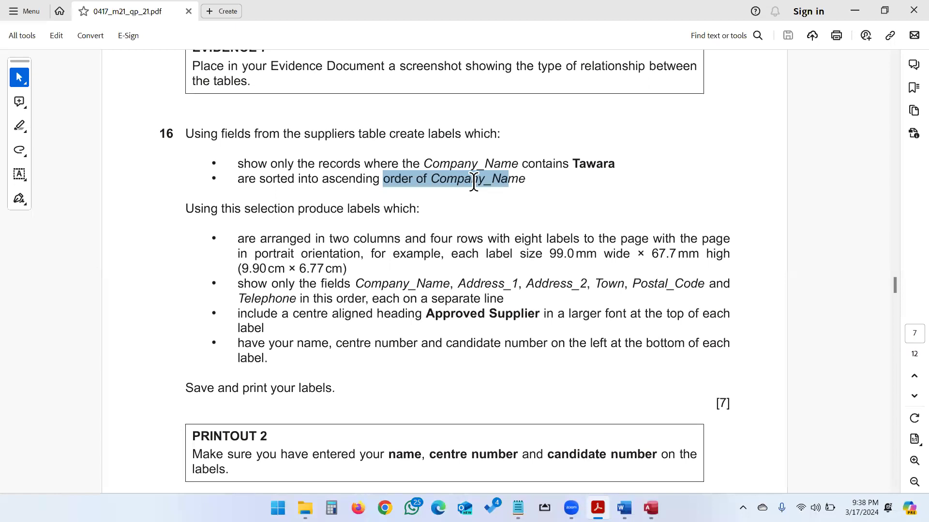
key("alt+Tab")
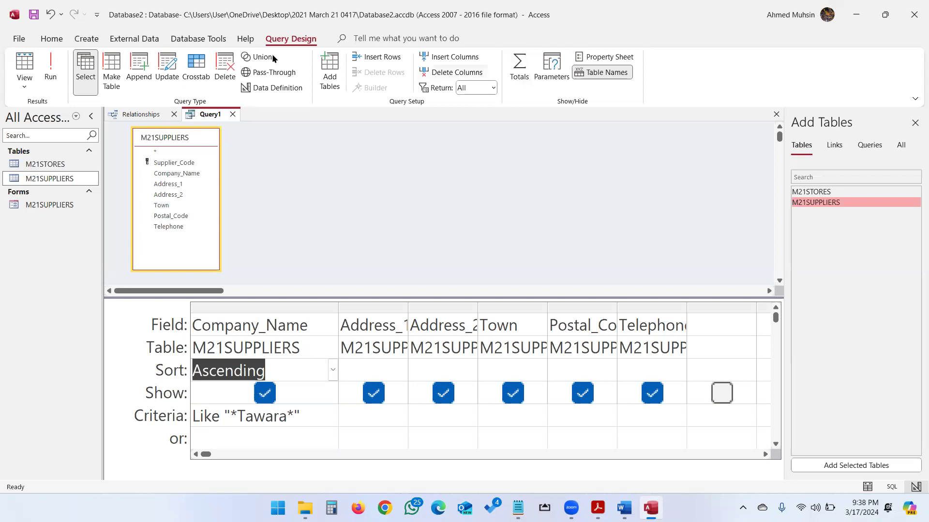
left_click(51, 78)
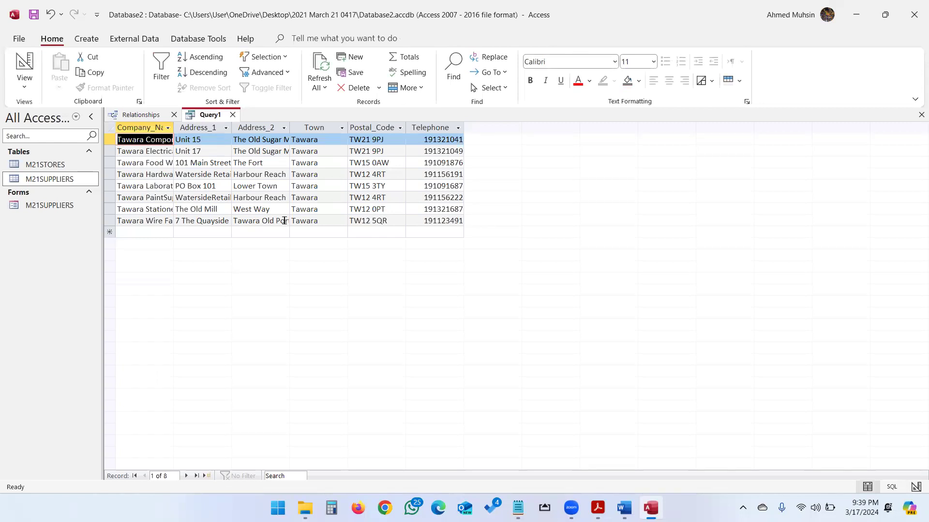
- Read question 16's label layout requirements in the exam paper: columns, rows, labels per page and page orientation
key("alt+Tab")
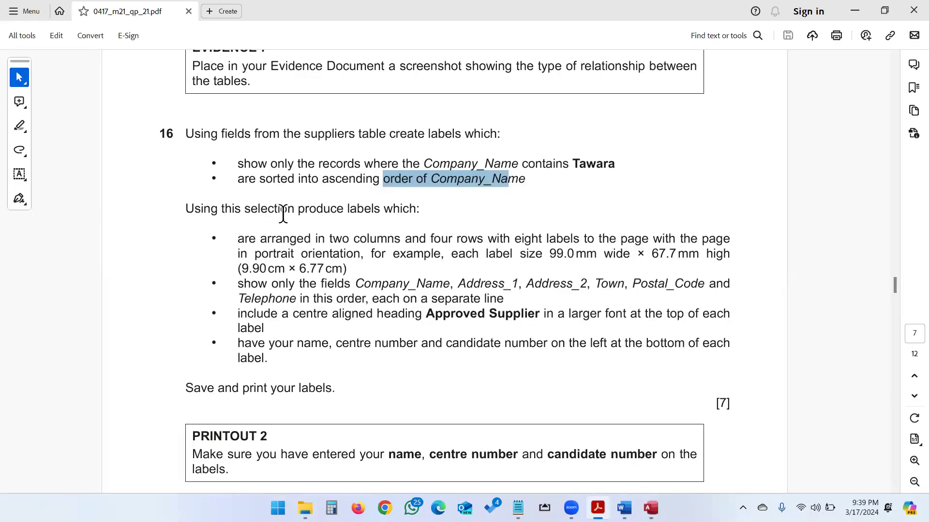
left_click_drag(285, 213, 406, 211)
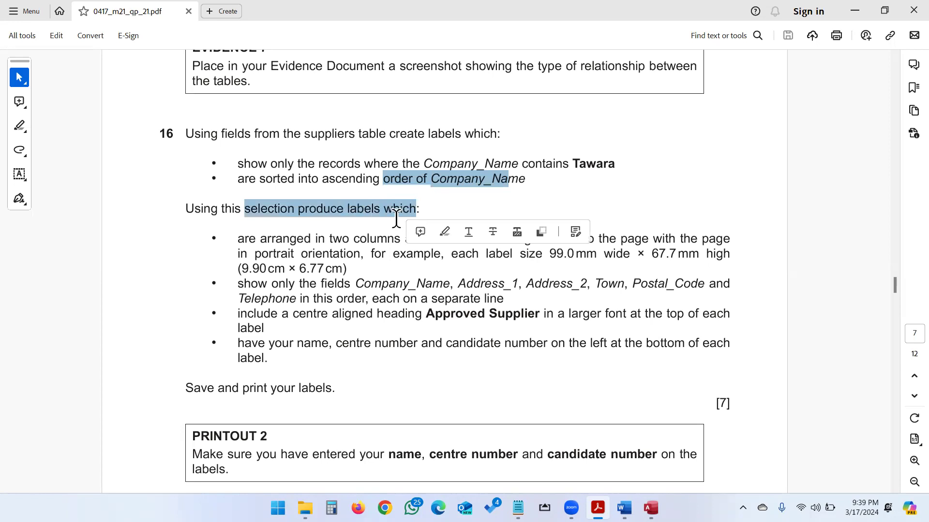
left_click(324, 237)
left_click_drag(437, 242, 573, 238)
left_click(537, 237)
left_click(564, 239)
double_click(564, 238)
left_click(650, 235)
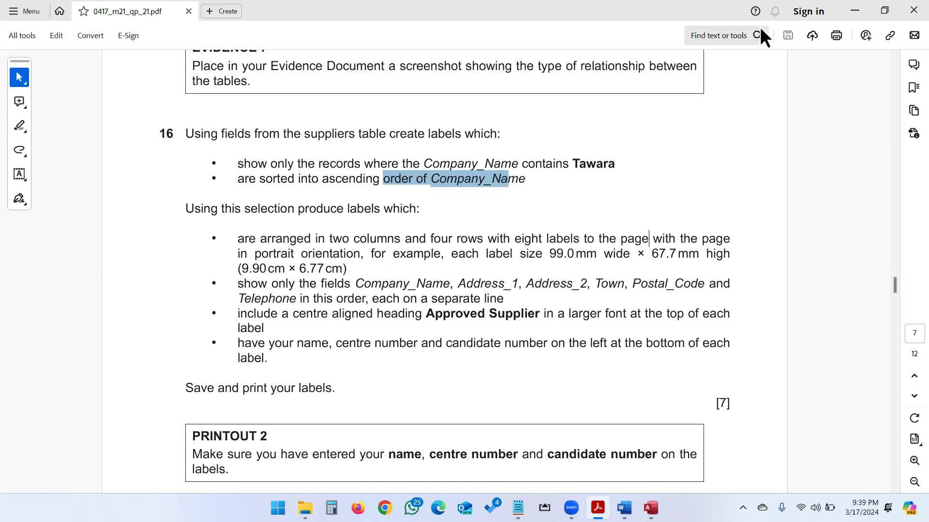
left_click(855, 11)
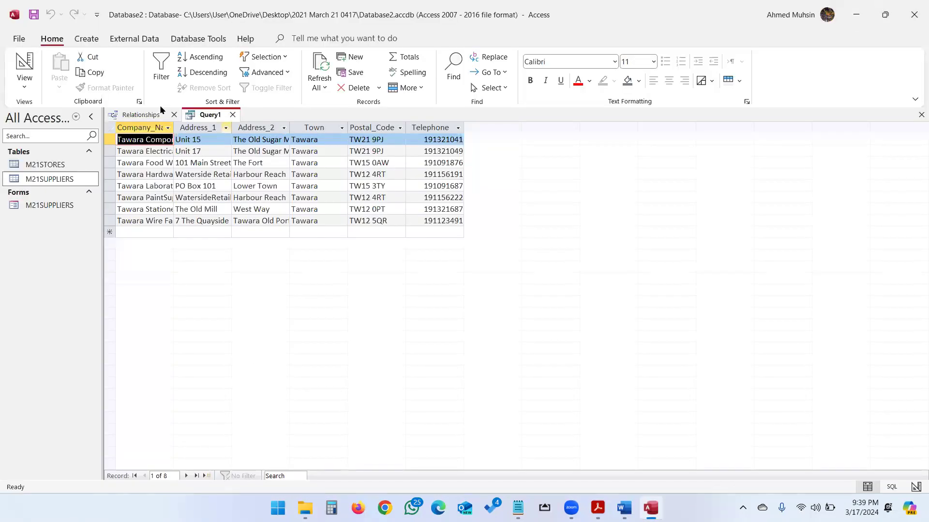
- Start the Label Wizard from the open query in Access, saving the query as Query1
left_click(87, 38)
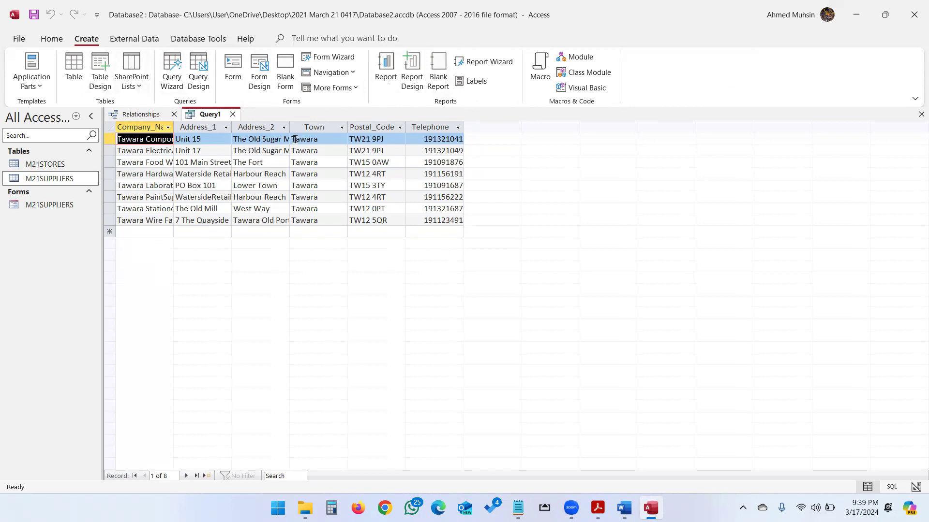
left_click(476, 83)
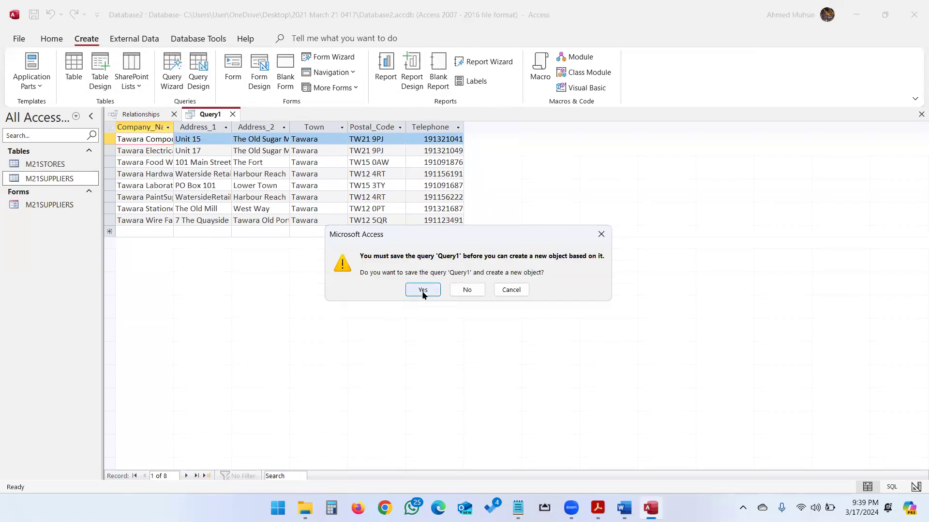
left_click(422, 290)
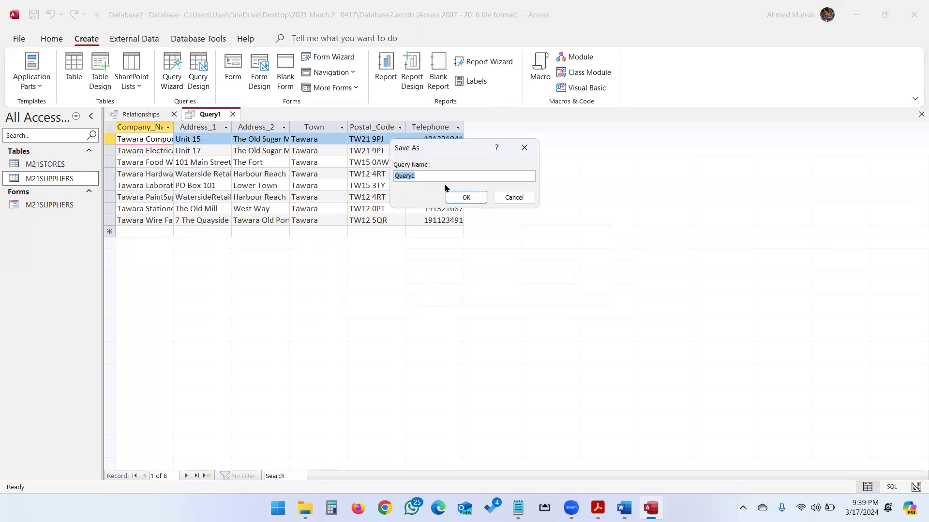
left_click(451, 199)
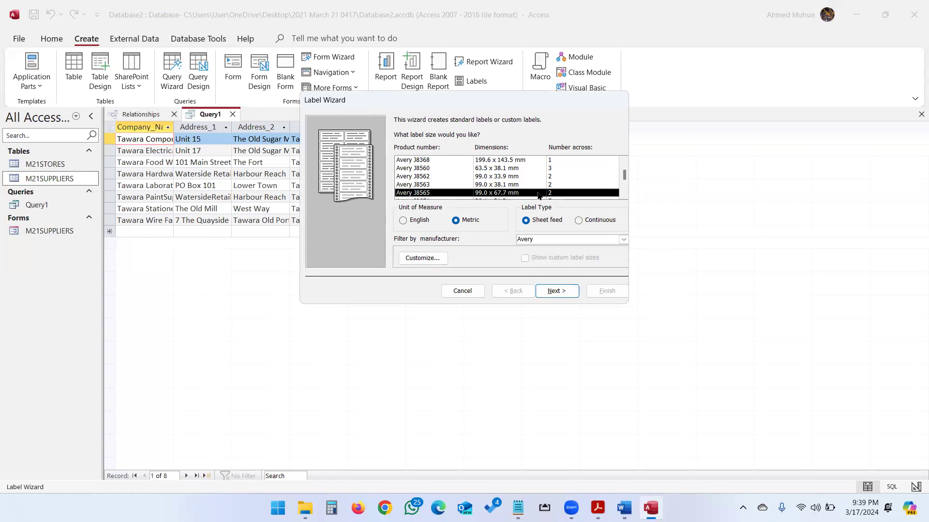
- Accept the Avery J8565 label size of 99.0 x 67.7 mm after comparing it with question 16, and keep the text as Arial 8 Light
scroll(530, 199, "down", 1)
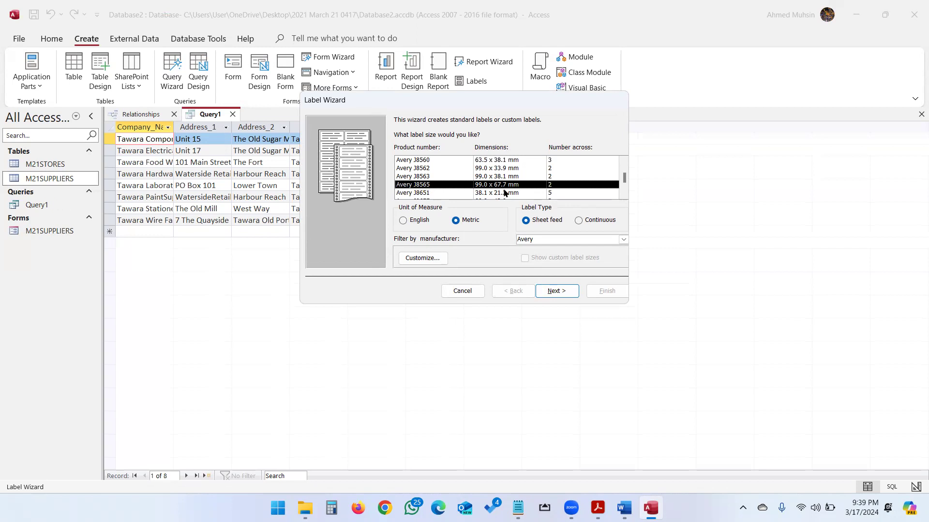
key("alt+Tab")
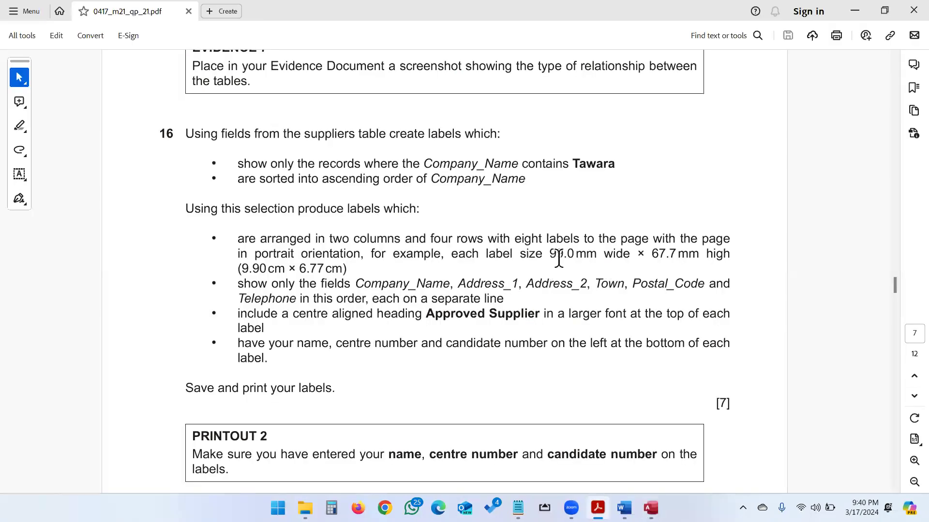
key("alt+Tab")
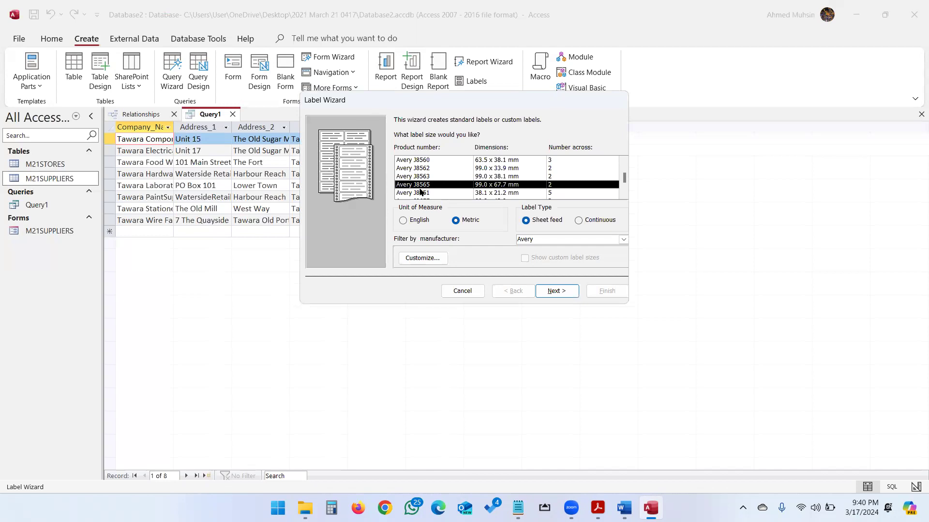
left_click(556, 291)
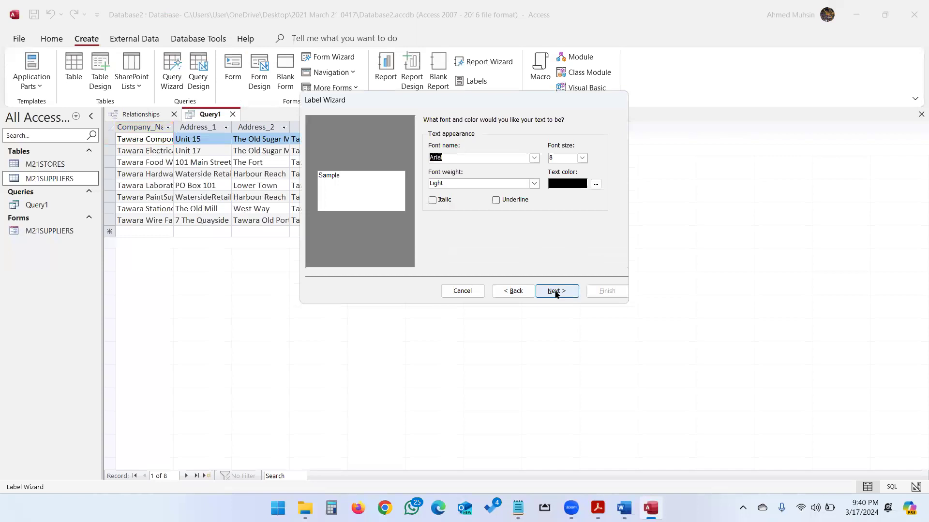
key("alt+Tab")
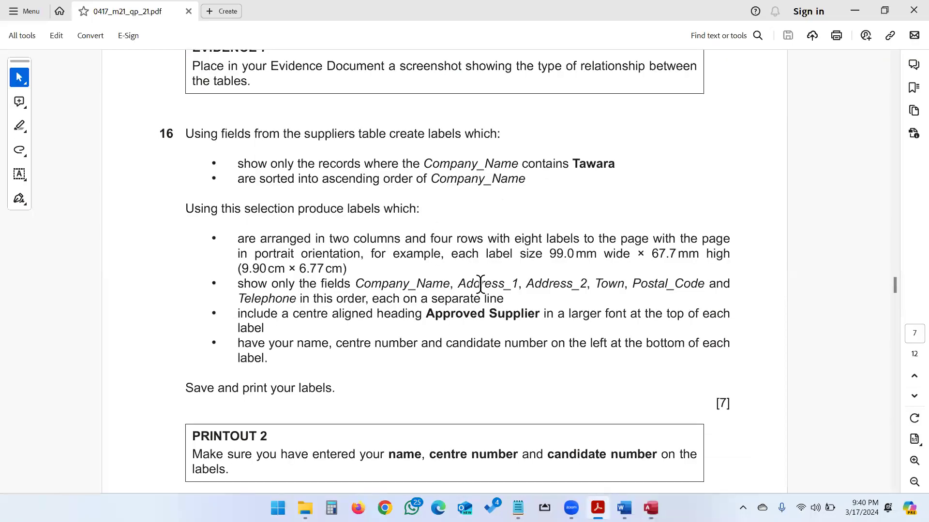
left_click(341, 239)
key("alt+Tab")
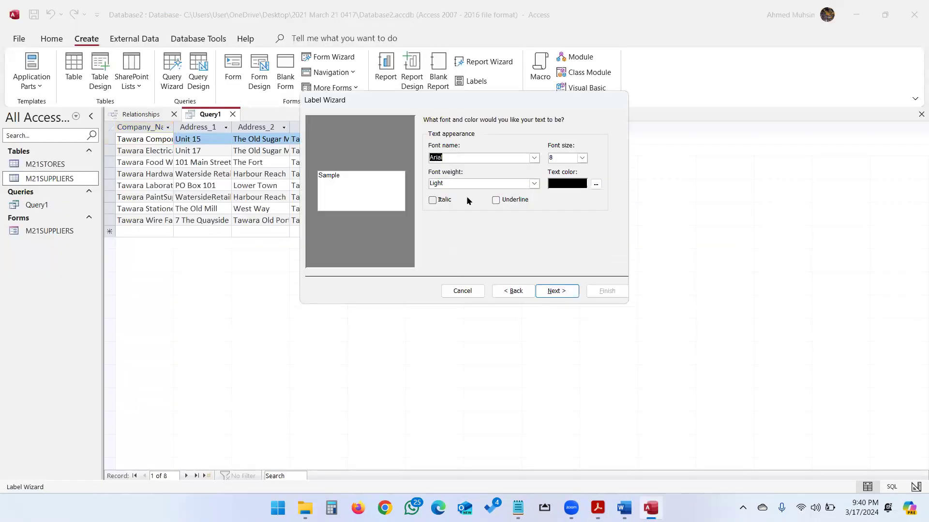
left_click(552, 291)
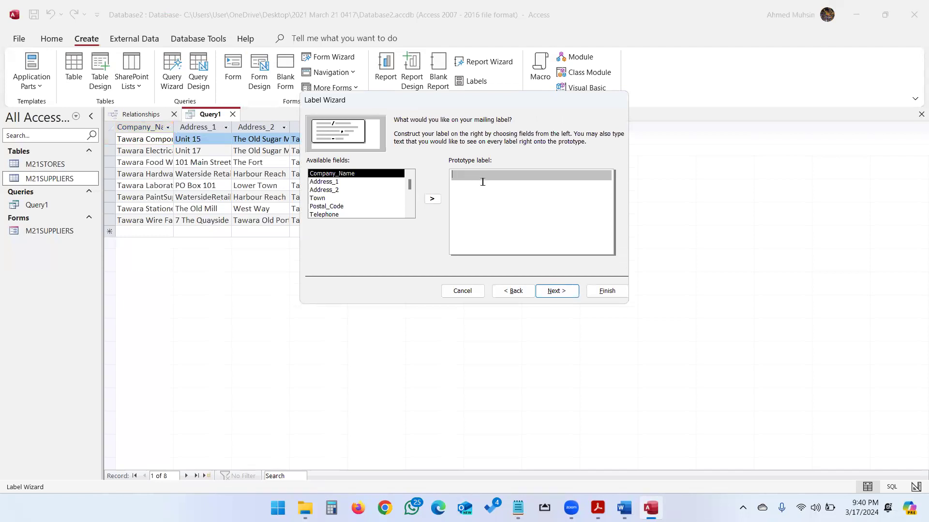
- Following question 16's field order, add Company_Name, Address_1 and Address_2 to the prototype label, each on its own line
key("alt+Tab")
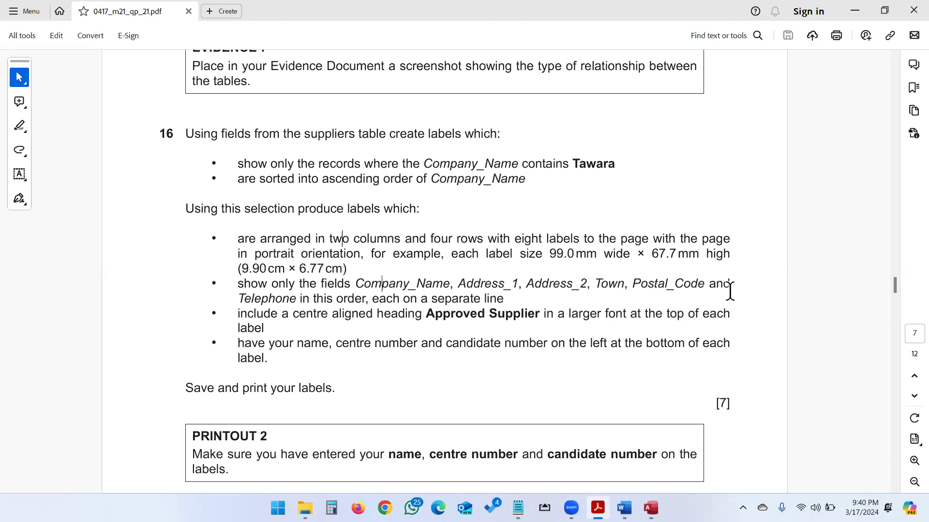
left_click_drag(382, 300, 505, 297)
key("alt+Tab")
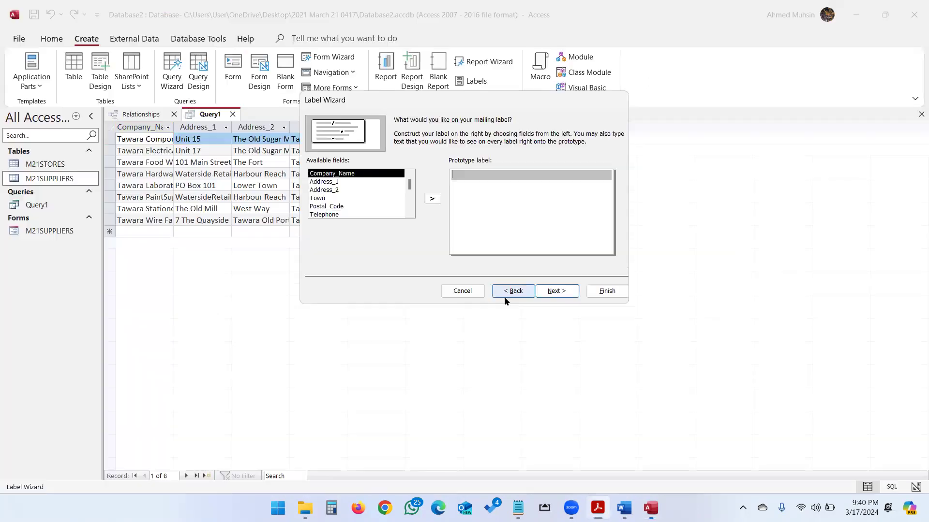
left_click(432, 199)
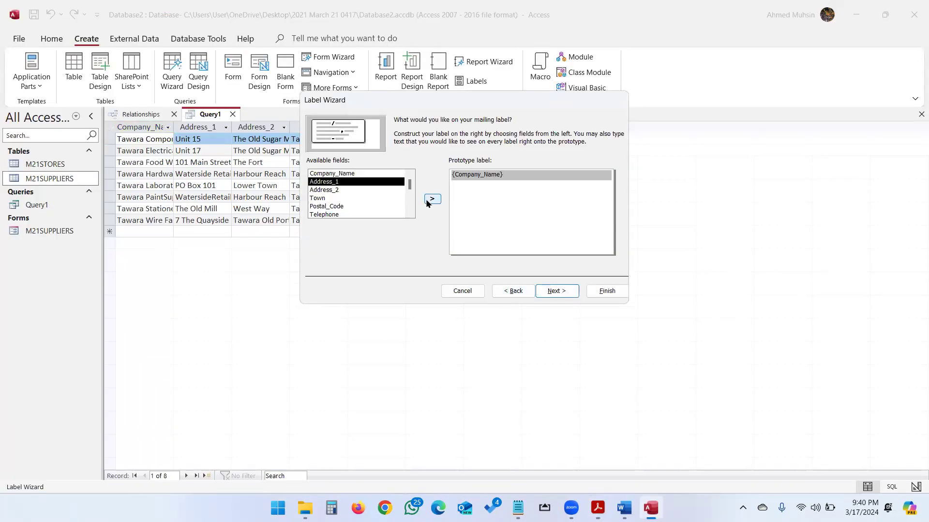
key("Return")
left_click(434, 199)
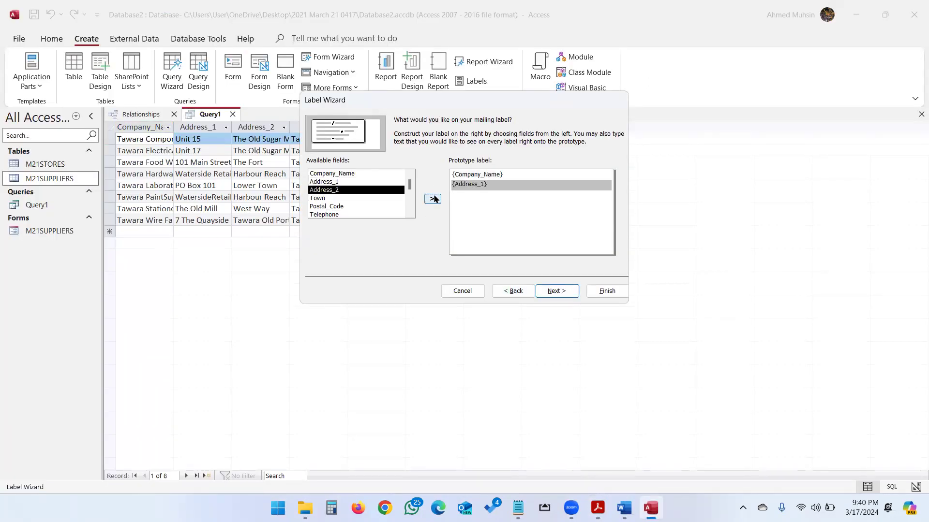
key("Return")
left_click(432, 199)
- Add Town, Postal_Code and Telephone to the prototype label, each on a separate line
key("Return")
left_click(433, 199)
key("Return")
left_click(433, 199)
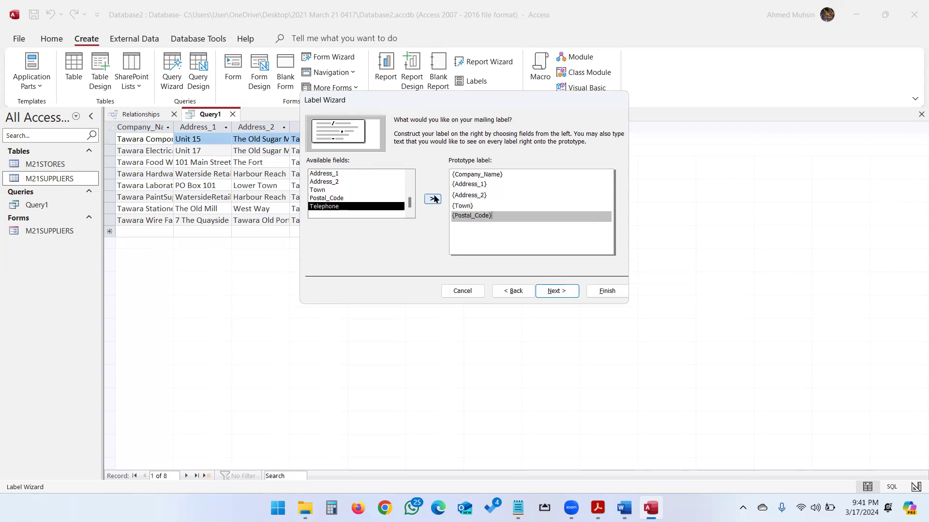
key("Return")
left_click(433, 199)
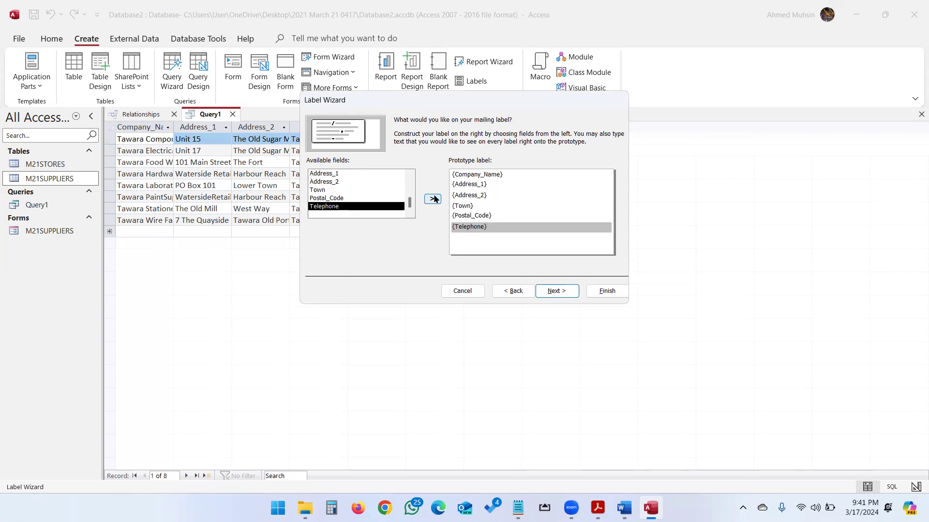
- Leave the wizard's label sorting empty and name the report "Approved Supplier", taking the wording from question 16
left_click(553, 292)
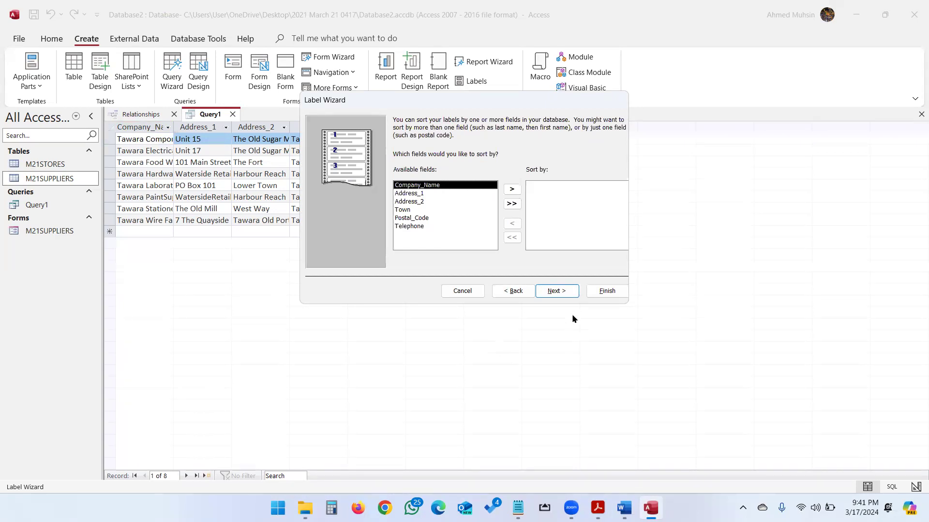
left_click(568, 291)
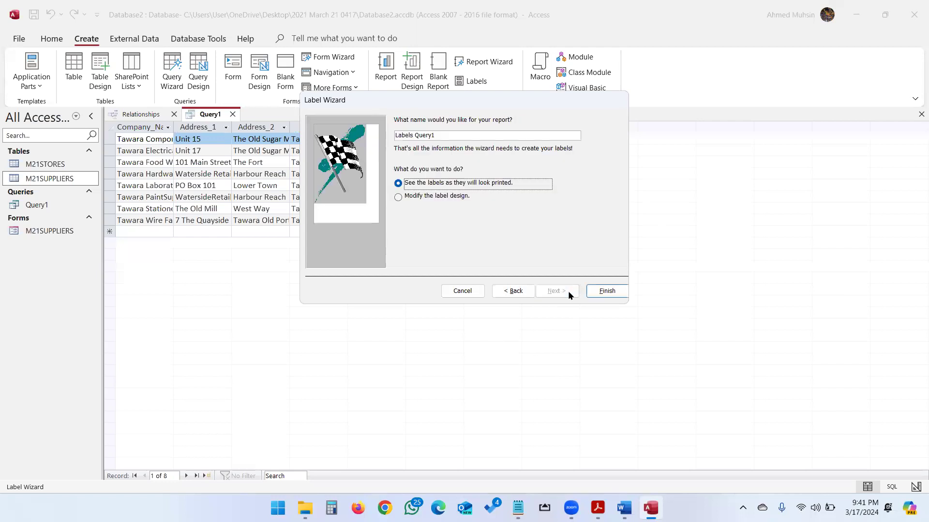
left_click(434, 136)
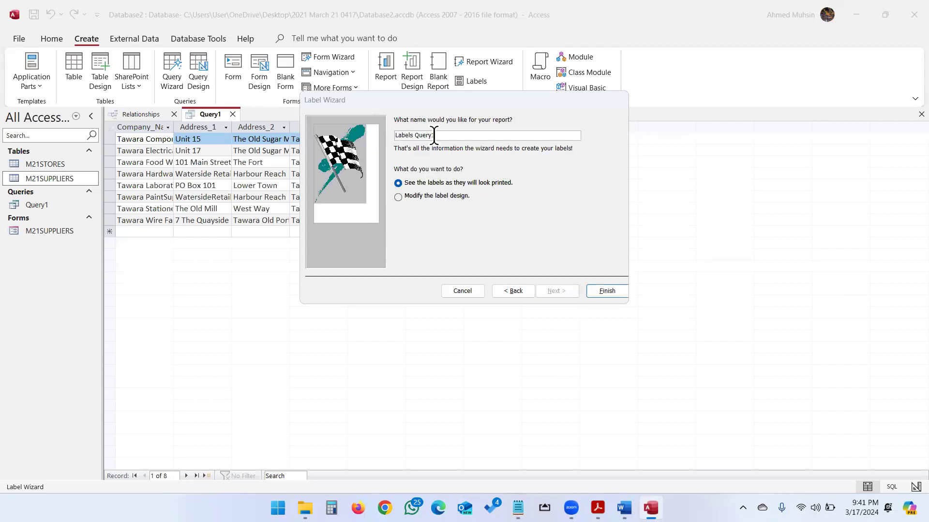
key("alt+Tab")
left_click(432, 340)
left_click_drag(425, 315, 531, 317)
key("alt+Tab")
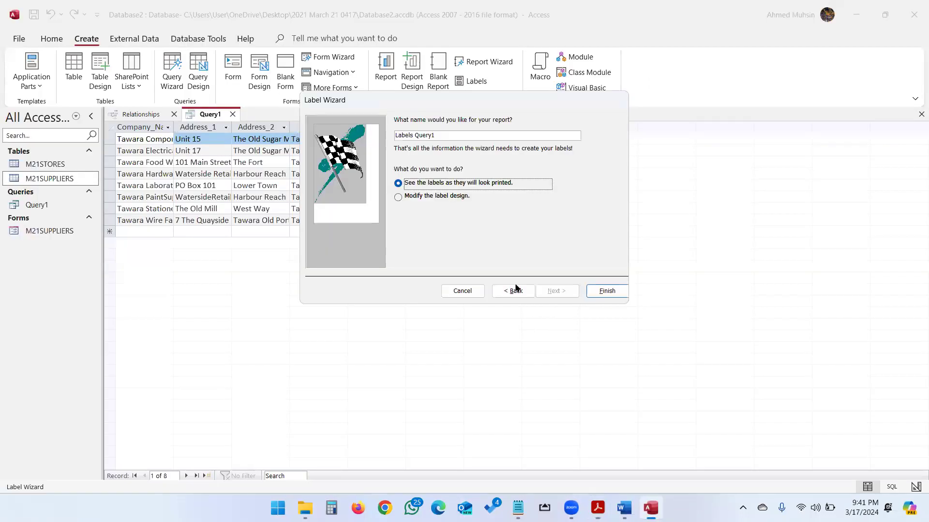
left_click_drag(434, 136, 341, 136)
type("Approved Supplier")
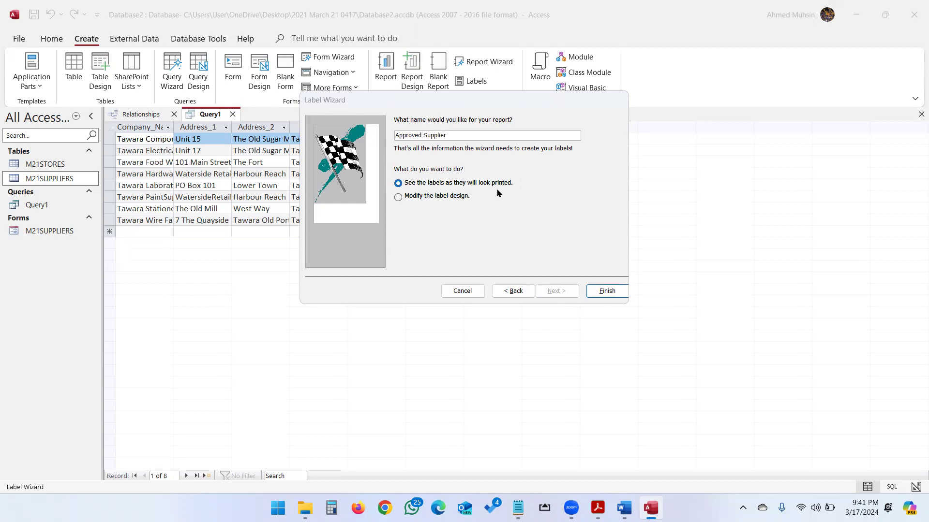
- Check question 16's requirement for the candidate details at the bottom of each label
key("alt+Tab")
left_click(470, 394)
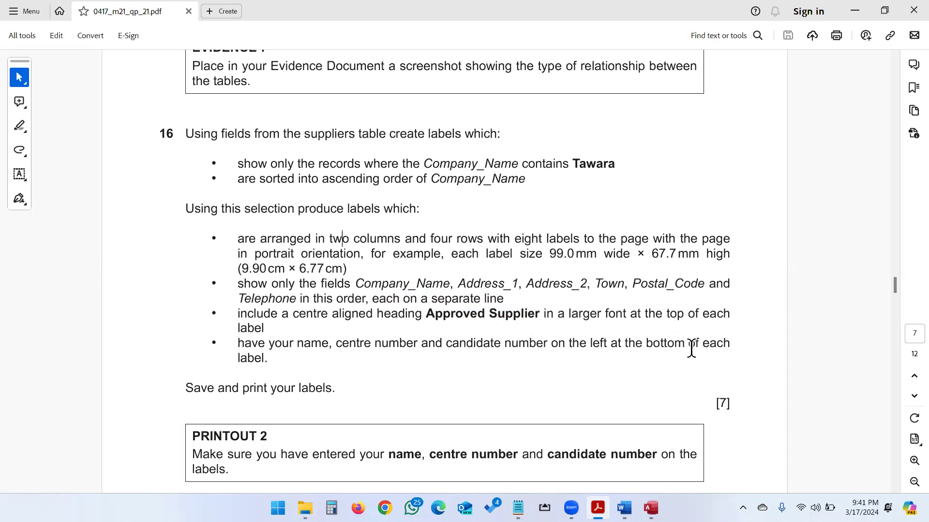
- Finish the Label Wizard for the Approved Supplier report with the option to modify the label design
key("alt+Tab")
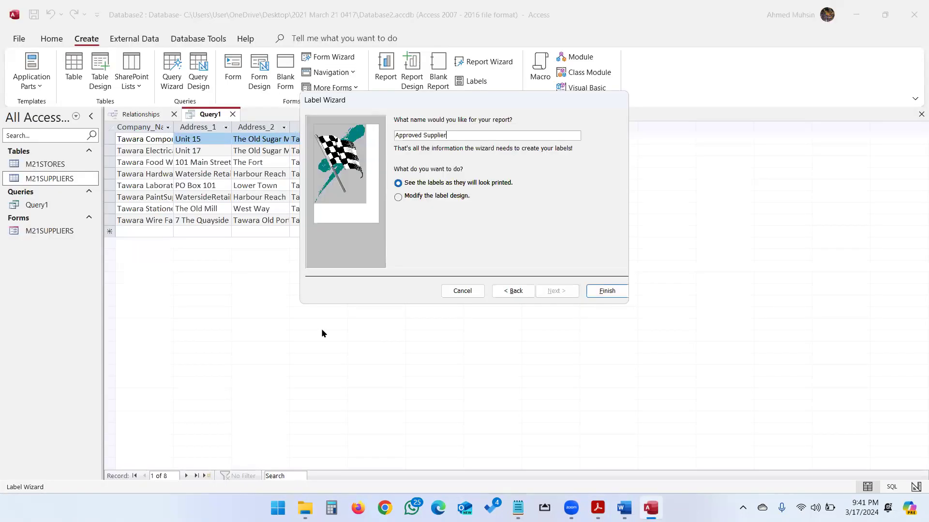
left_click(425, 198)
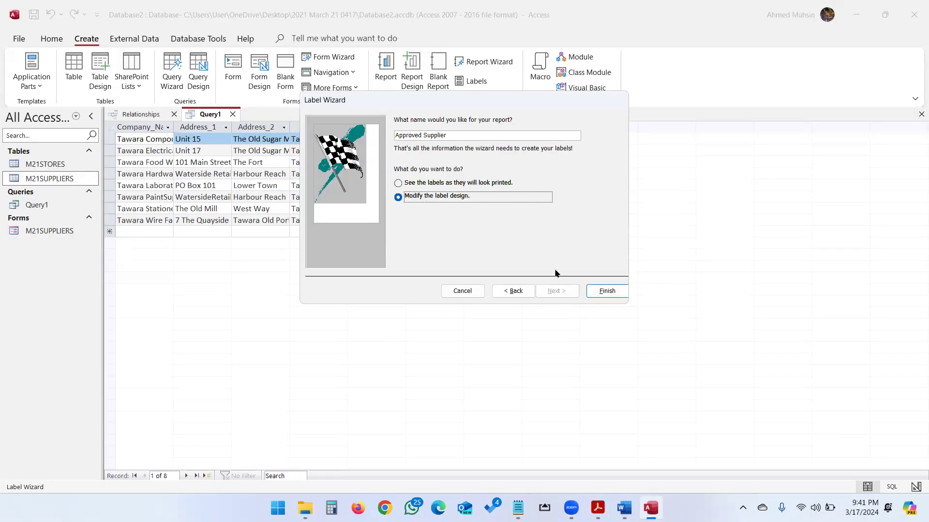
left_click(592, 291)
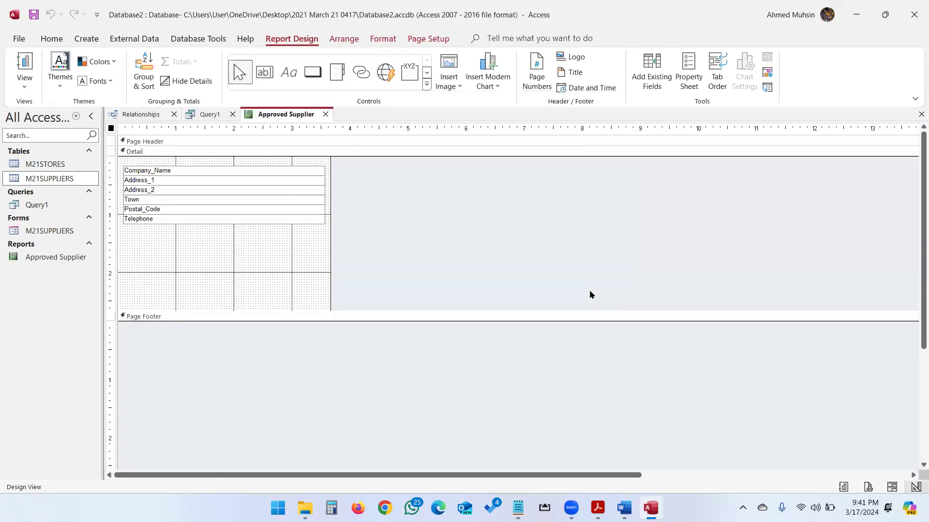
- Add a label below the Telephone field containing the candidate's name, centre number and candidate number, as question 16 requires
left_click(200, 239)
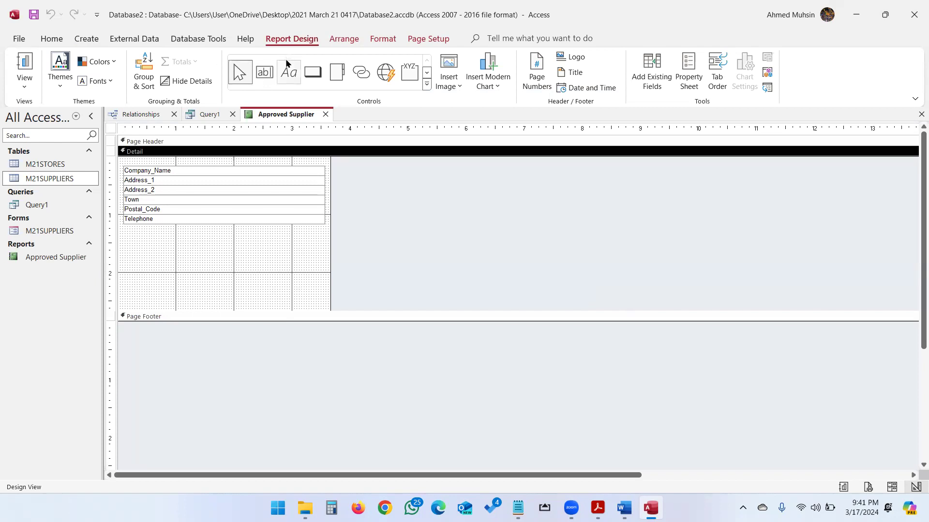
left_click(288, 75)
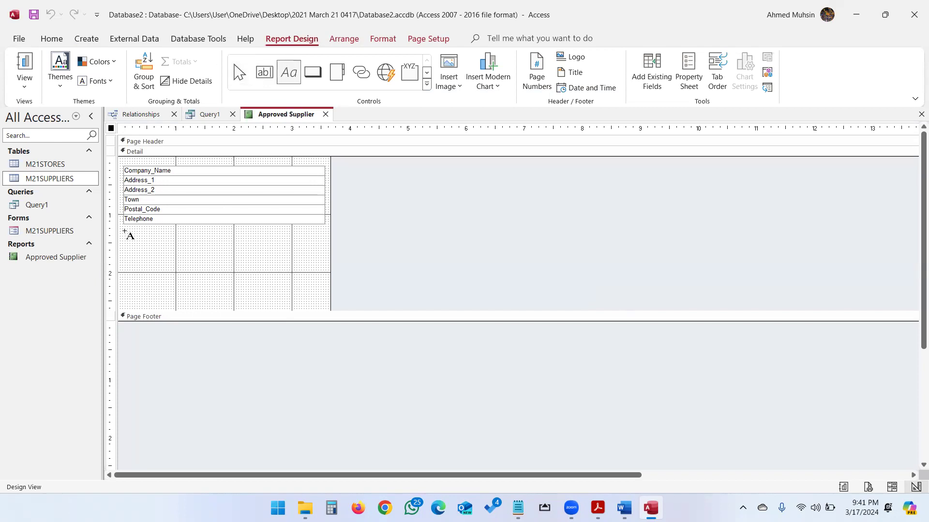
left_click_drag(124, 232, 323, 252)
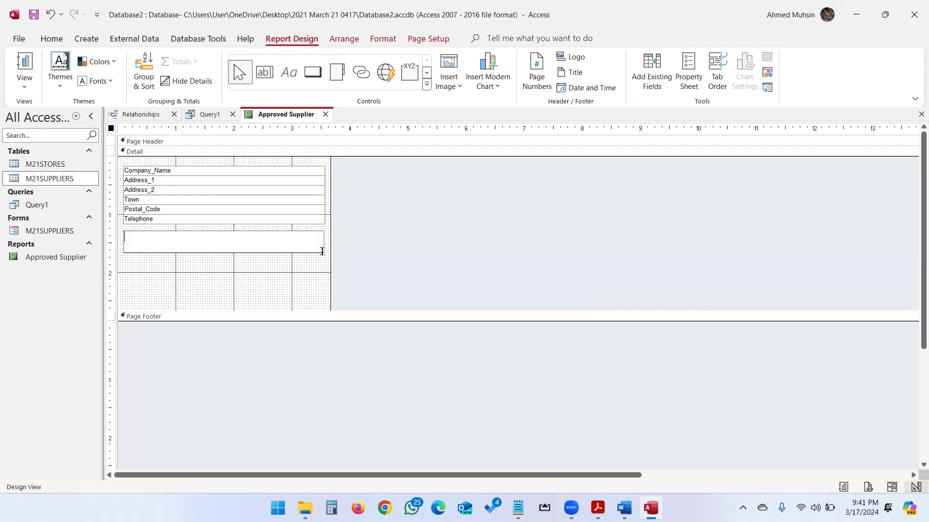
key("alt+Tab")
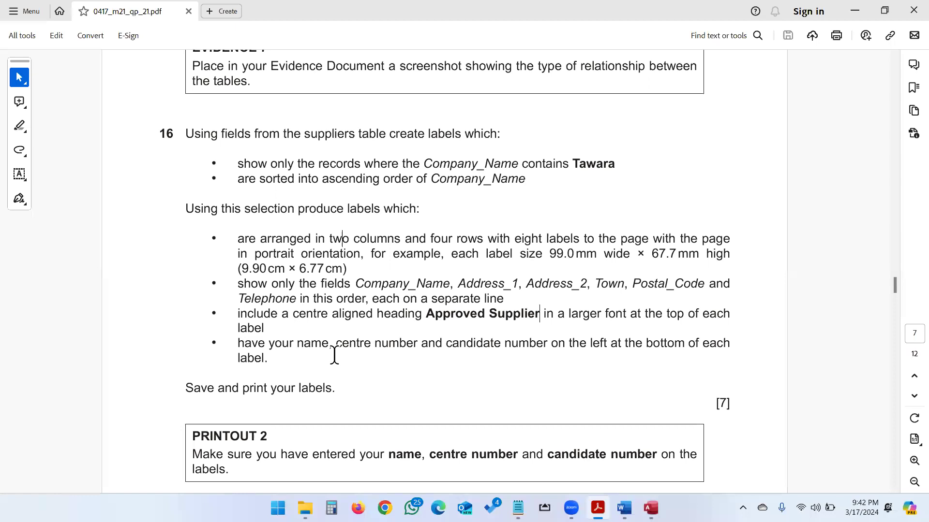
key("alt+Tab")
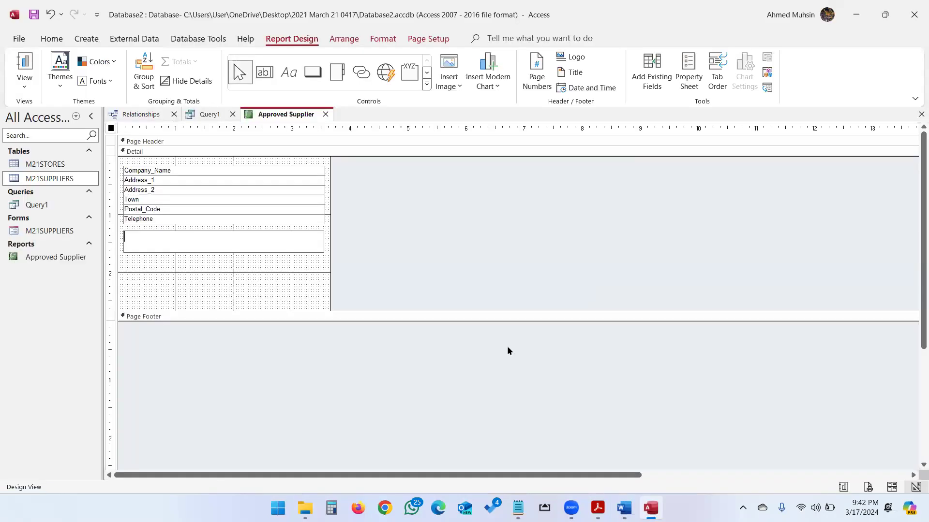
type("Ahmed 1234 1234")
left_click(161, 258)
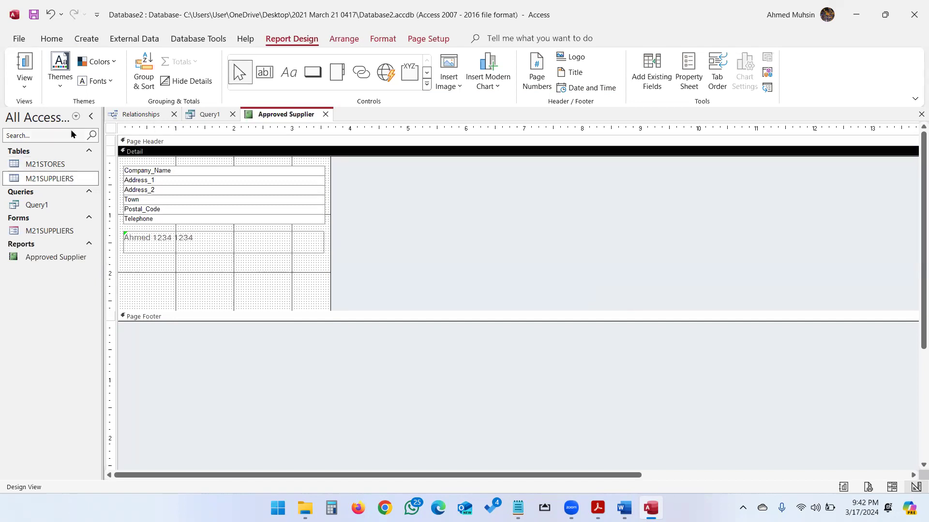
- Preview the labels in Report View and return to Design View
left_click(25, 80)
left_click(33, 110)
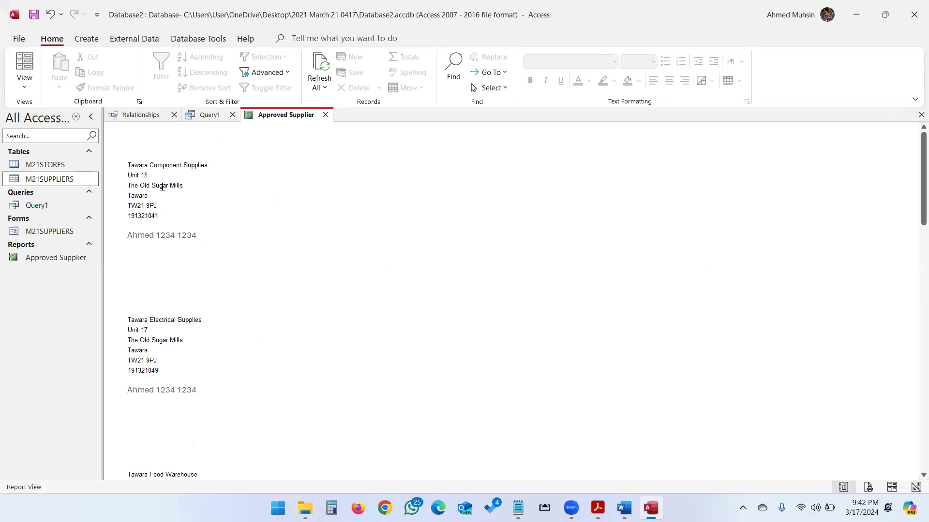
left_click(24, 91)
left_click(53, 184)
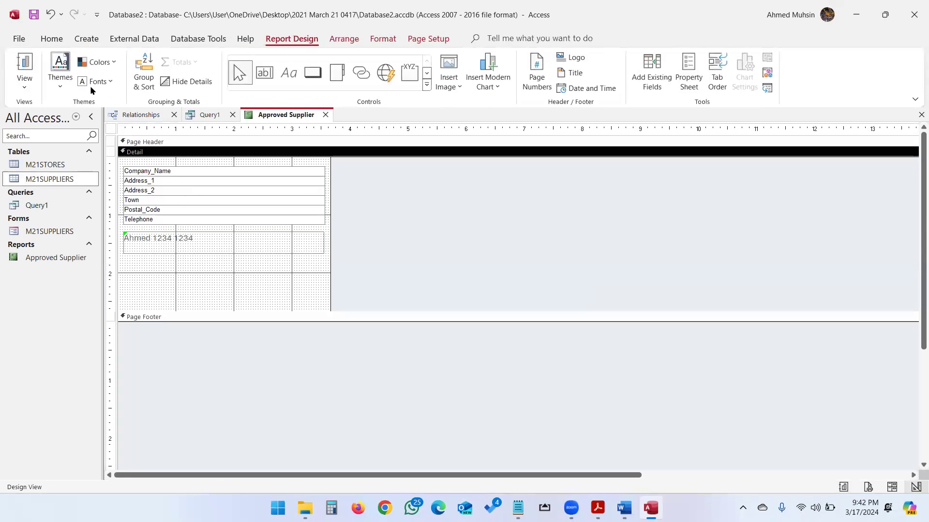
- Move all the fields and the candidate details label down, and add an "Approved Suppliers" heading label above them
left_click(195, 173)
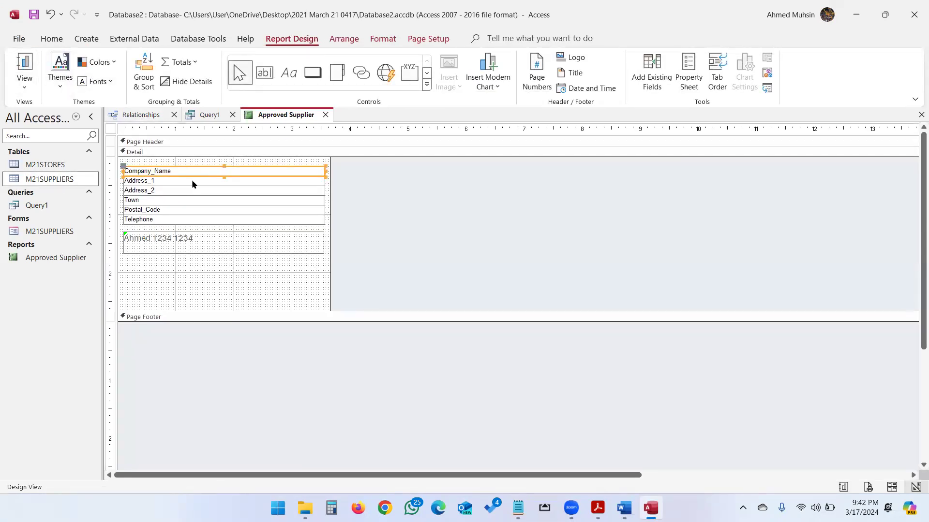
left_click_drag(190, 185, 202, 283)
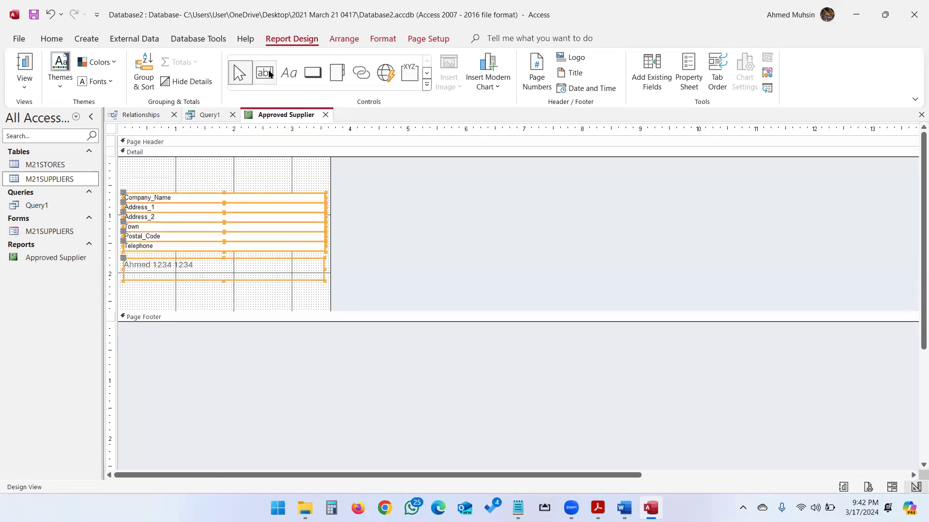
left_click(289, 72)
mouse_move(123, 163)
left_mouse_down()
mouse_move(187, 189)
mouse_move(325, 187)
left_mouse_up()
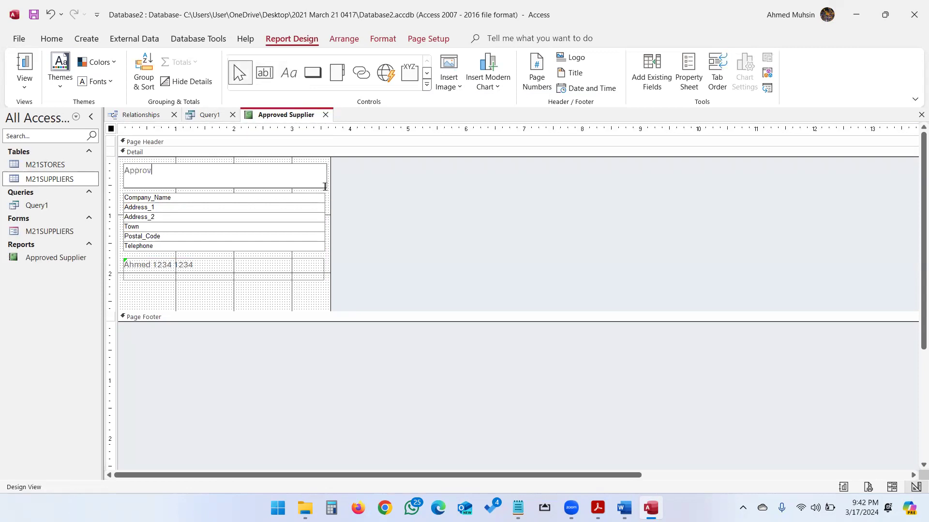
type("Approved Suppliers")
- Format the "Approved Suppliers" heading label with font size 14 and bold
left_click_drag(135, 178, 120, 172)
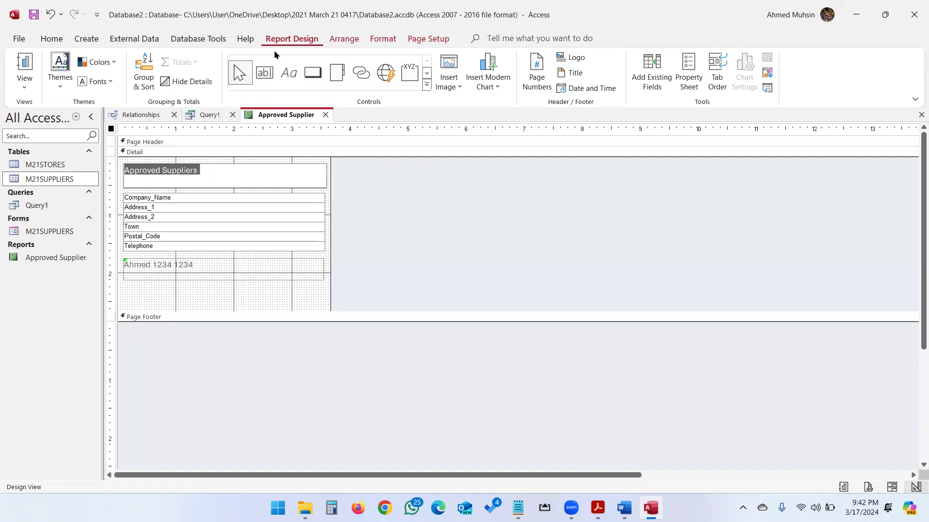
scroll(187, 82, "down", 2)
left_click(183, 186)
left_click(405, 245)
left_click(254, 186)
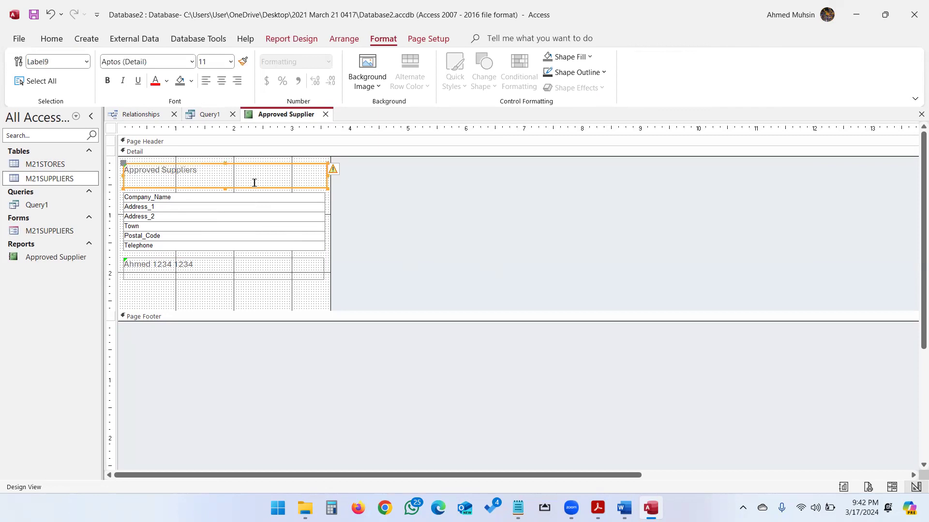
left_click(229, 62)
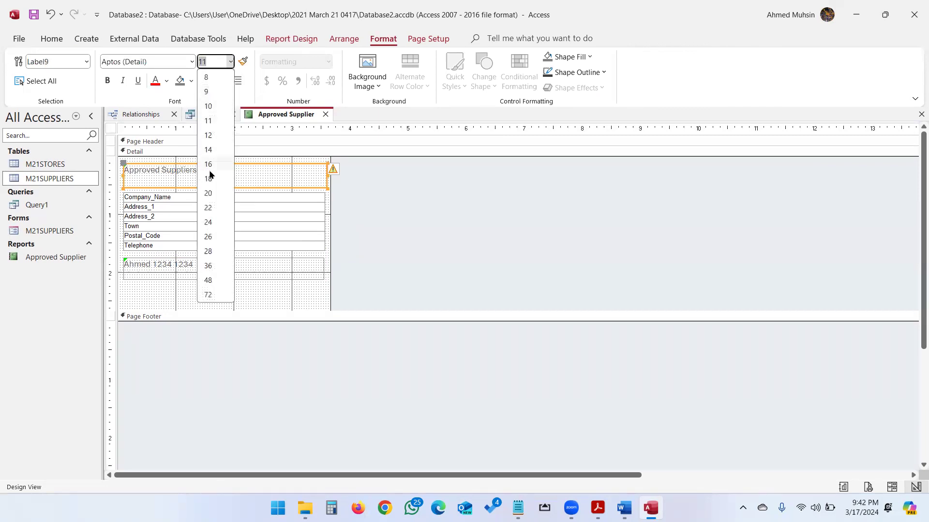
left_click(208, 149)
left_click(108, 81)
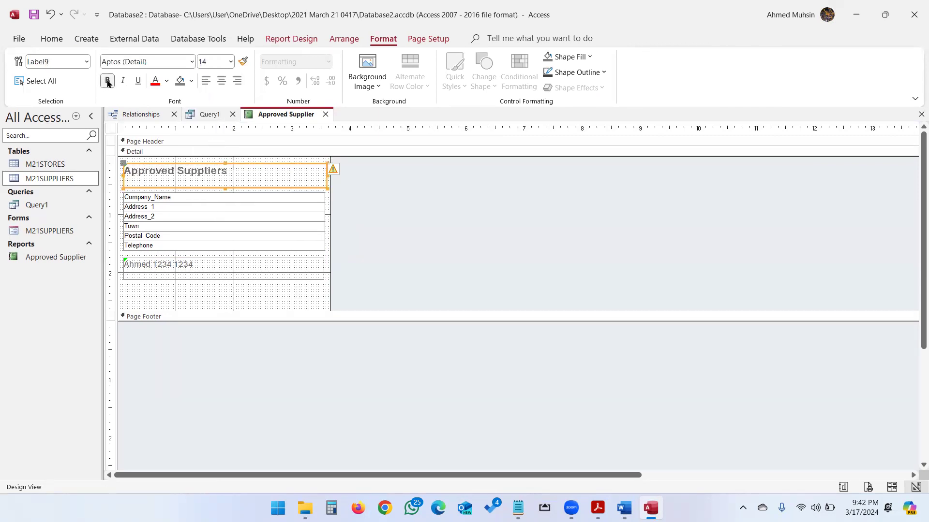
- Show the labels in Report View and check the question 16 instructions in the exam paper PDF in Adobe Acrobat Reader
key("alt+Tab")
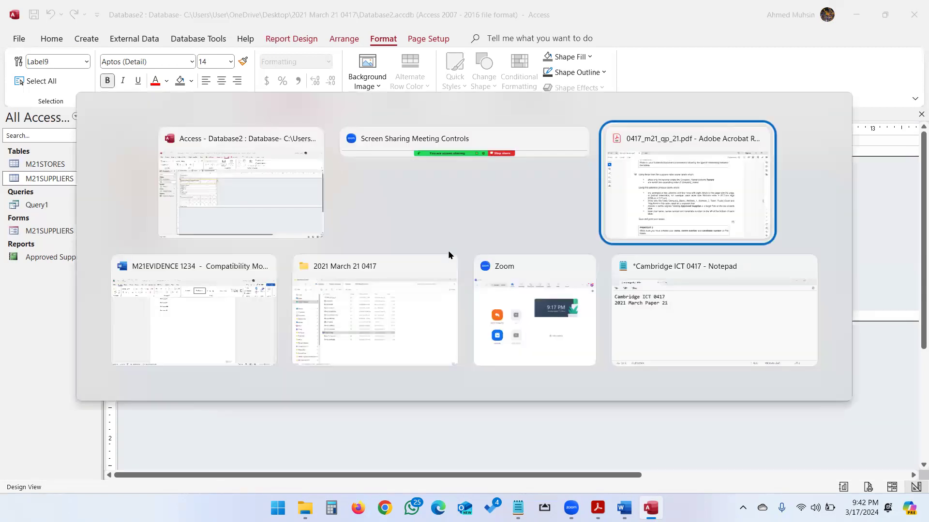
key("Escape")
left_click(51, 39)
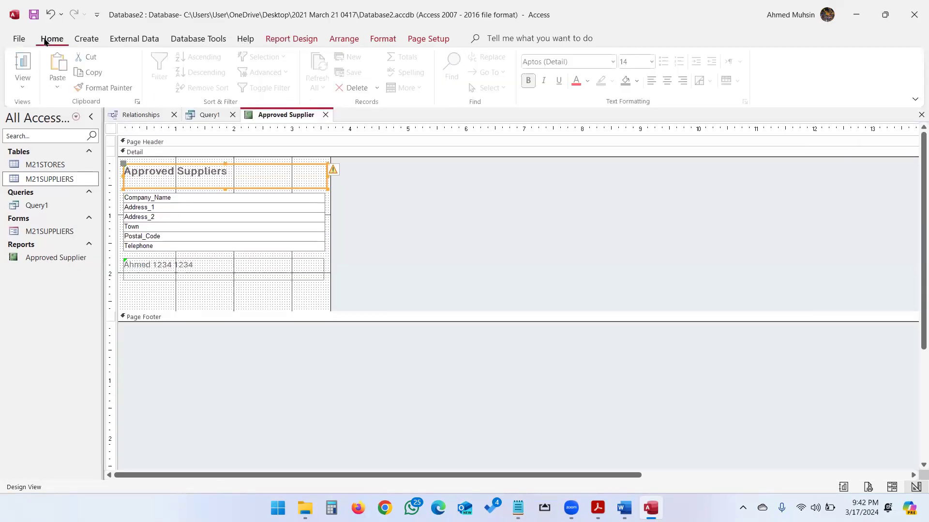
left_click(24, 87)
left_click(53, 110)
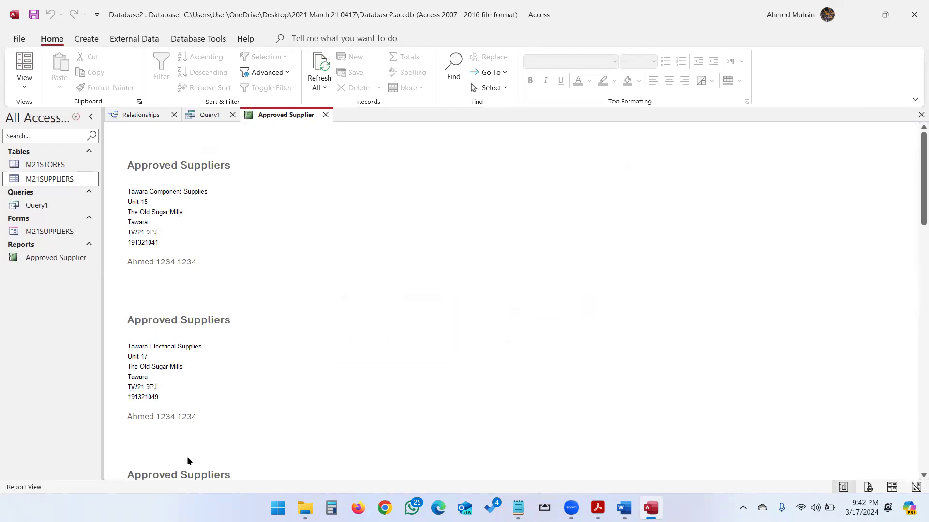
key("alt+Tab")
key("alt+Tab")
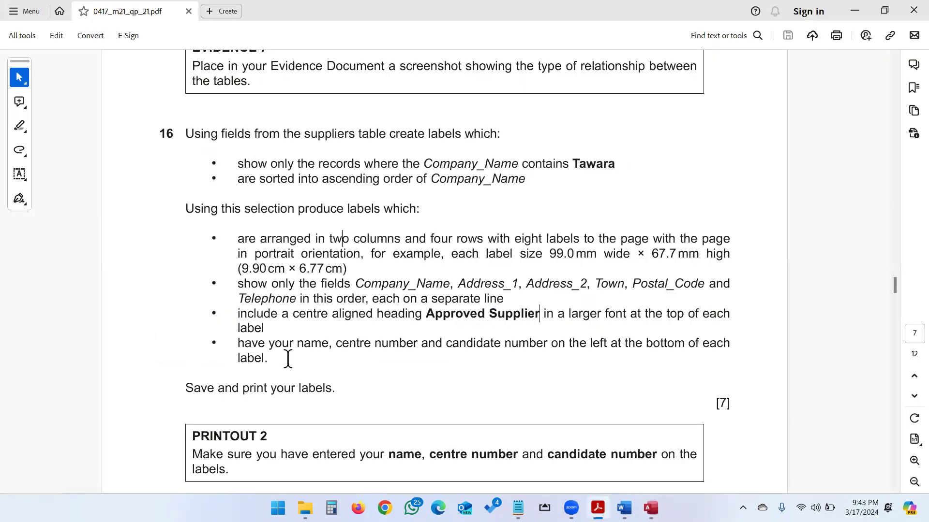
left_click_drag(219, 387, 323, 392)
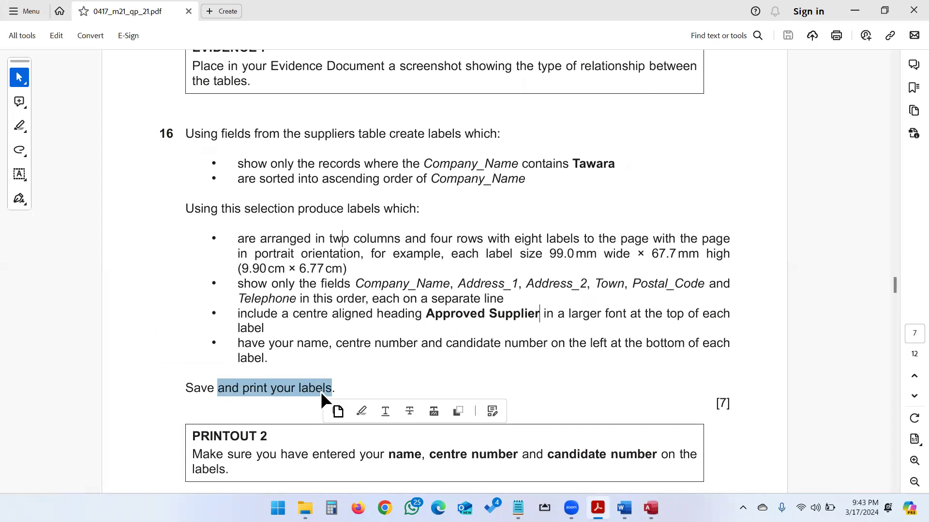
key("alt+Tab")
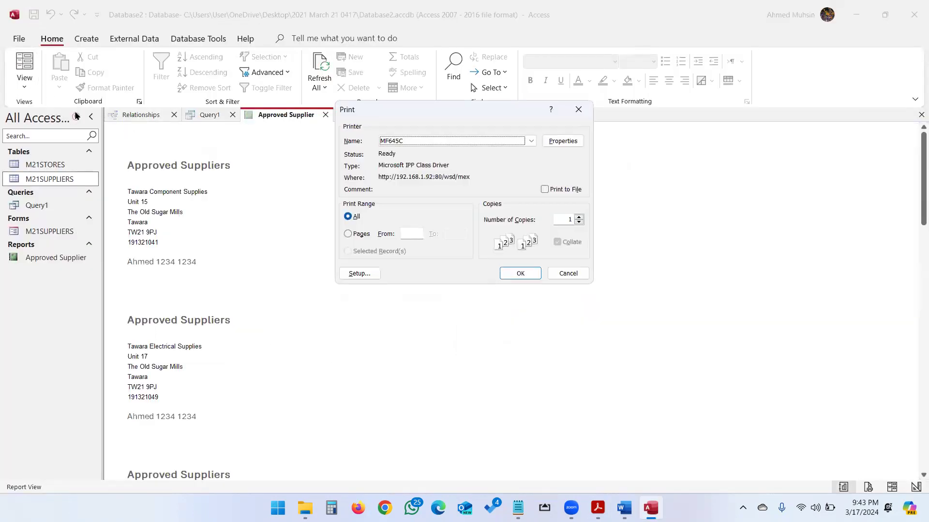
left_click(460, 140)
left_click(450, 121)
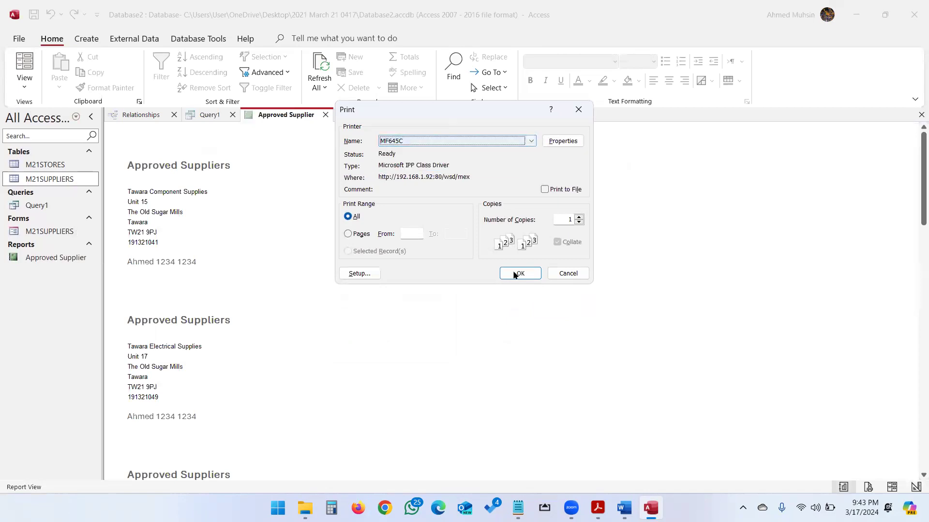
left_click(568, 274)
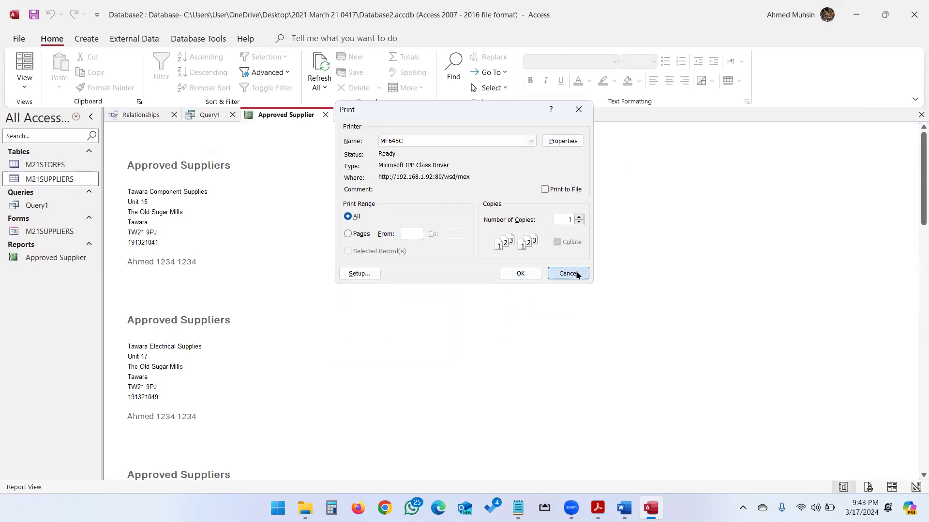
- Switch to the exam paper PDF in Adobe Acrobat Reader and review the label requirements and printout note of question 16
key("alt+Tab")
scroll(470, 292, "down", 3)
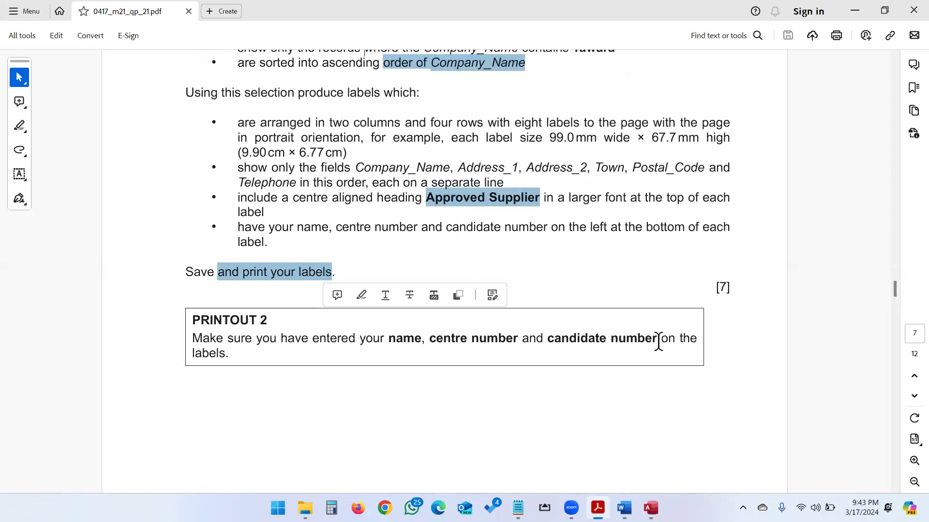
scroll(656, 363, "up", 1)
left_click_drag(252, 178, 340, 296)
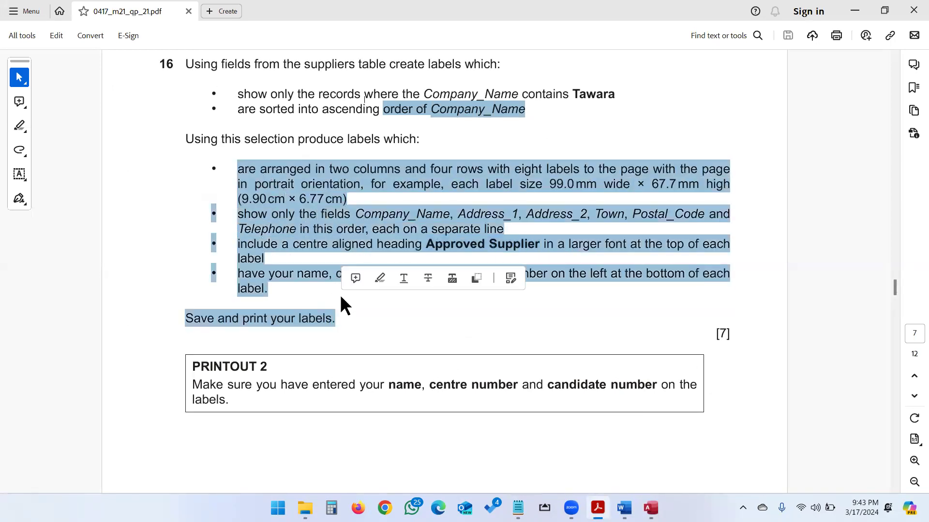
left_click(330, 305)
- Read question 17's tabular report requirements, including the Order_Value and Order_Now calculated fields and the record selection criteria
scroll(329, 304, "down", 5)
scroll(329, 302, "down", 10)
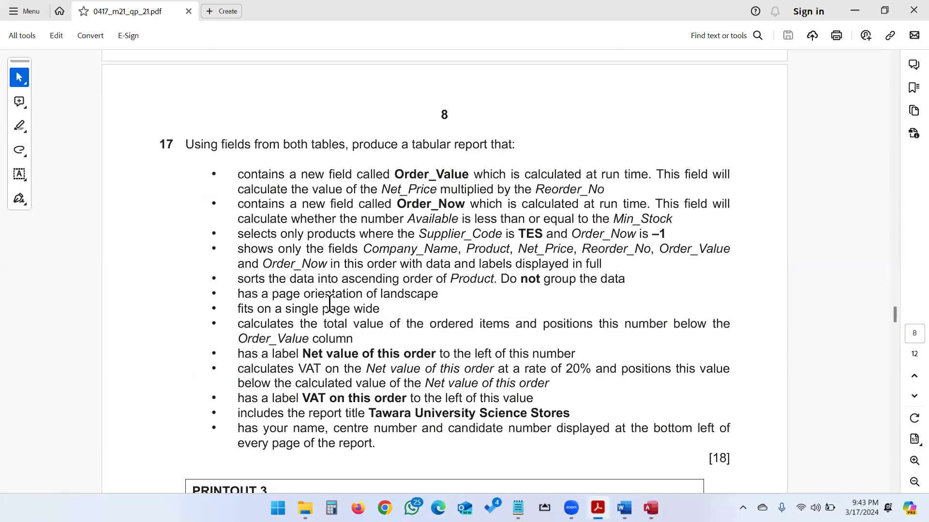
scroll(329, 303, "down", 5)
scroll(330, 301, "up", 3)
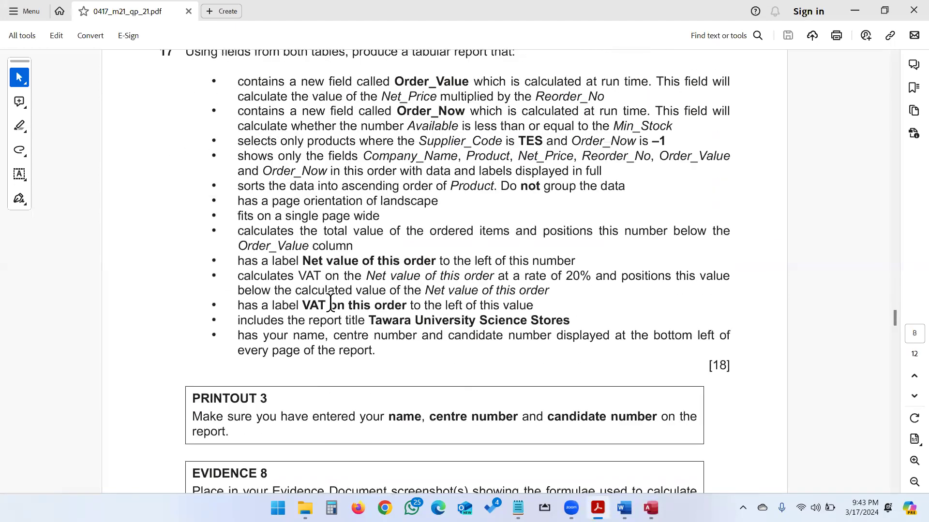
scroll(330, 301, "up", 1)
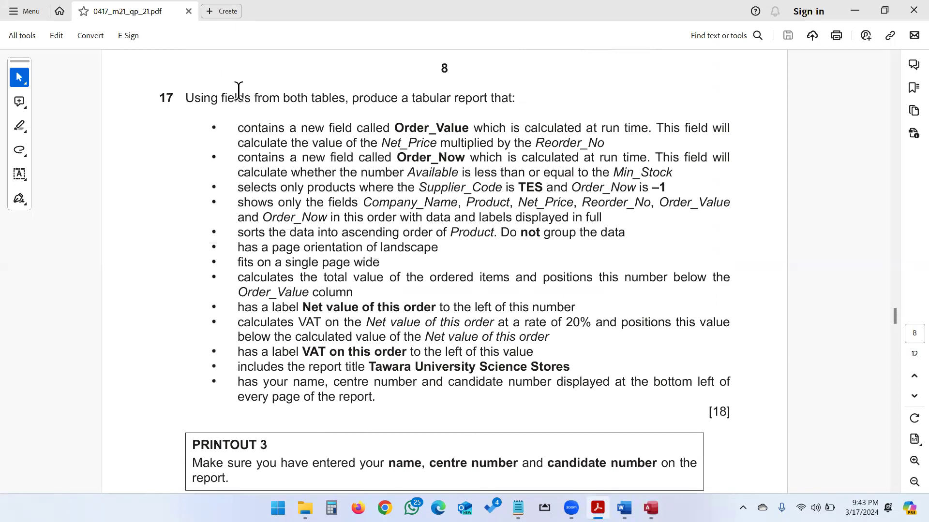
double_click(429, 97)
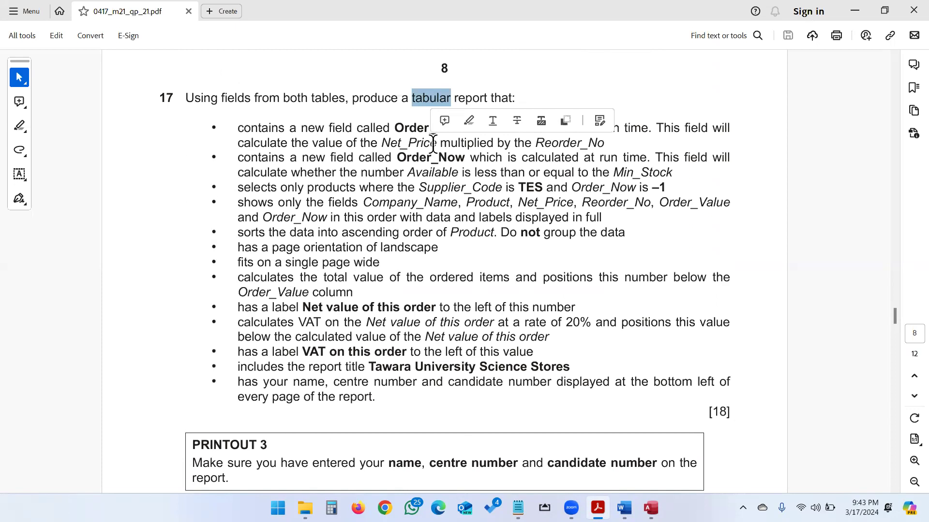
left_click_drag(429, 98, 429, 68)
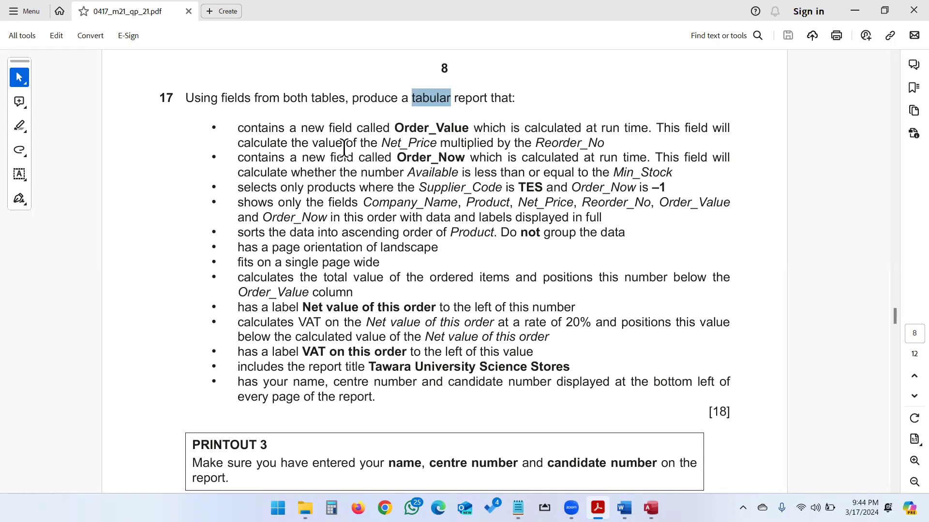
left_click_drag(517, 143, 624, 155)
left_click(315, 166)
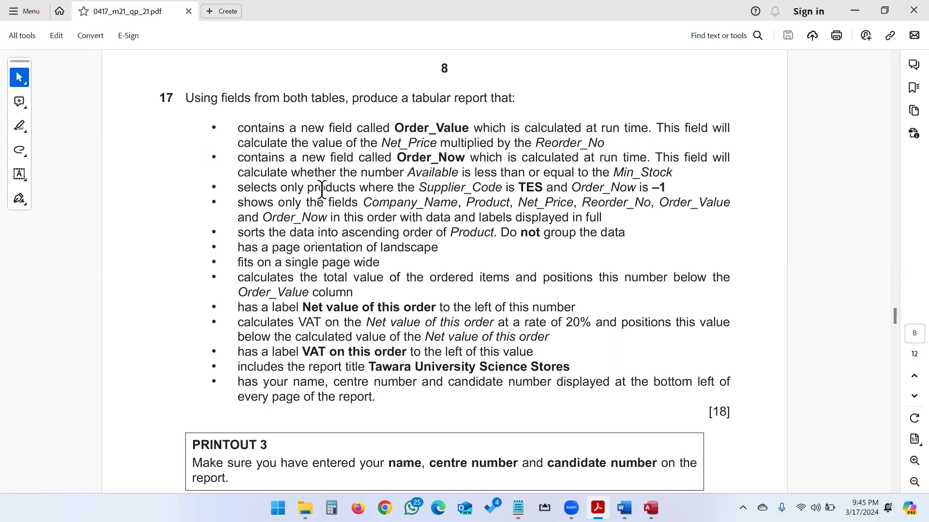
left_click_drag(309, 188, 668, 188)
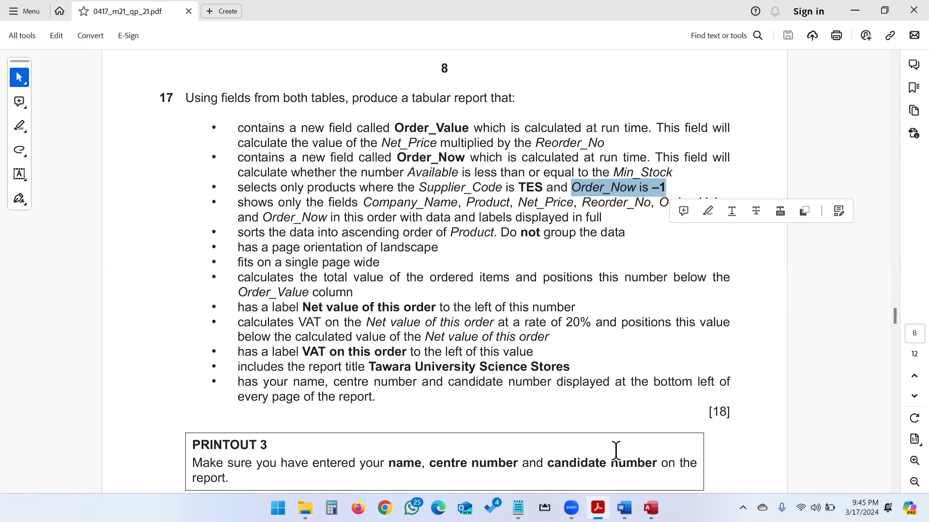
- Switch to Access and close the Approved Supplier report, Query1 and the Relationships window, saving the relationships layout
left_click_drag(284, 97, 345, 100)
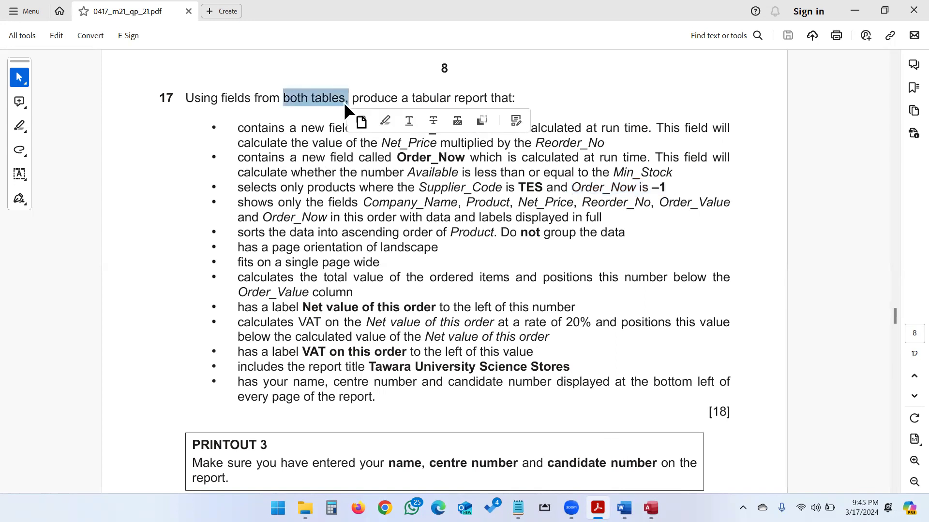
left_click(651, 508)
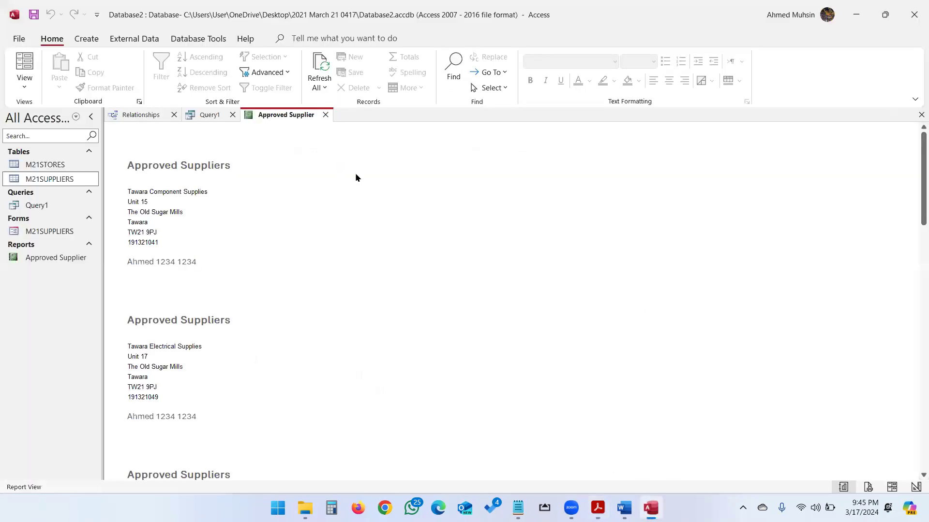
left_click(325, 115)
left_click(232, 115)
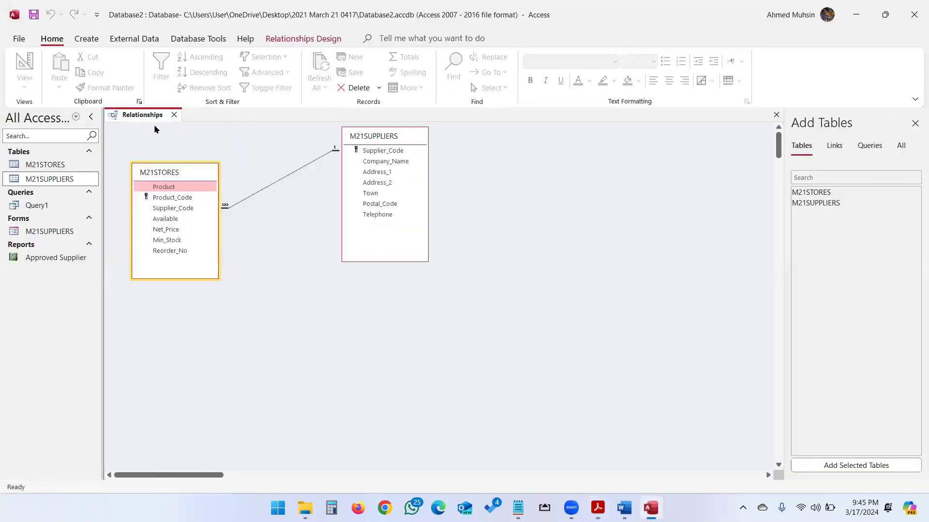
left_click(173, 115)
left_click(419, 286)
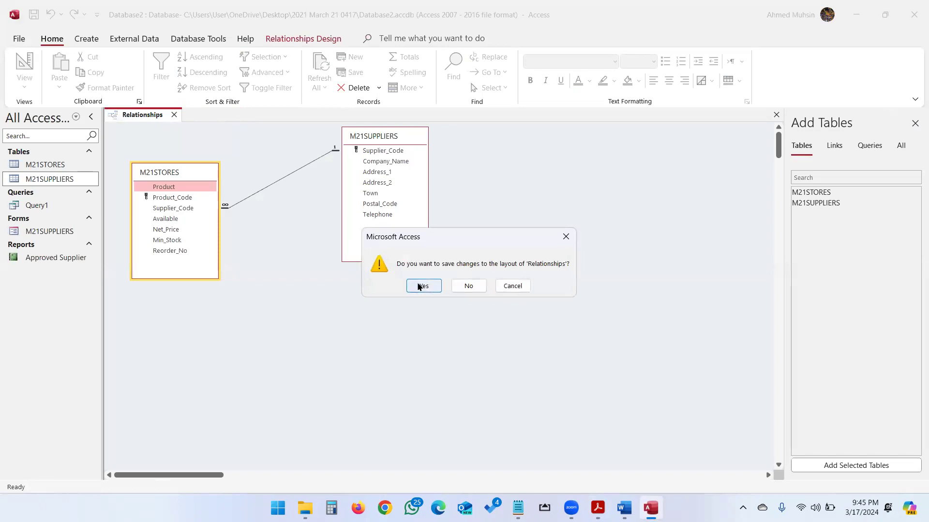
- Open the M21STORES and M21SUPPLIERS tables, and create a query design with both tables, enlarging their boxes to show all fields
double_click(57, 165)
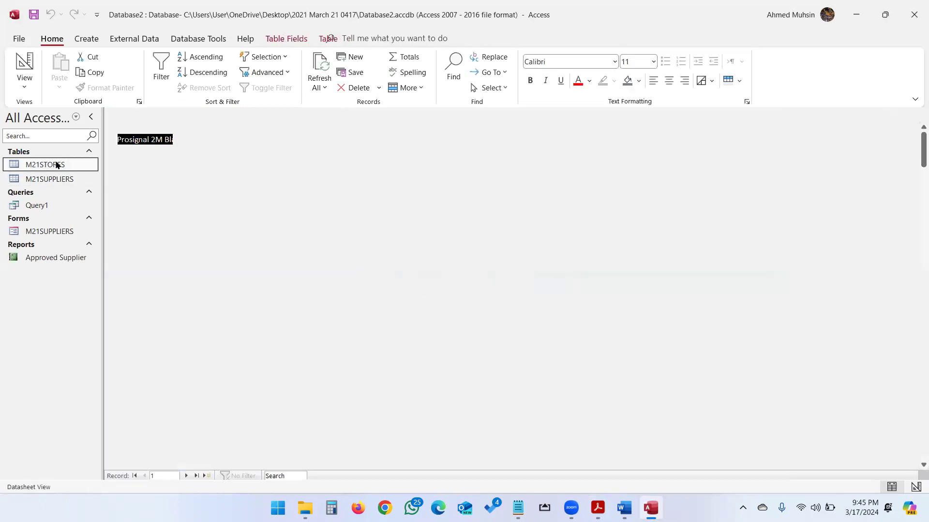
double_click(59, 179)
left_click(83, 39)
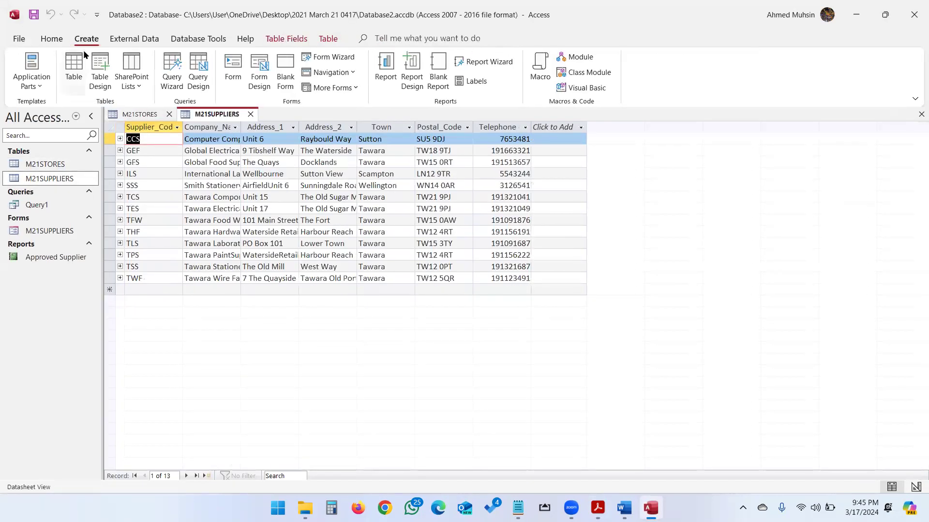
left_click(207, 81)
double_click(837, 193)
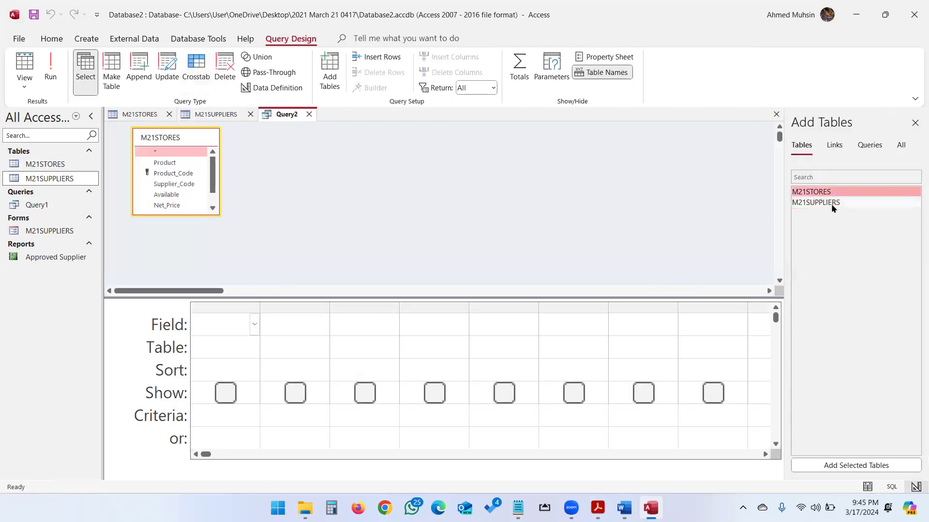
double_click(831, 203)
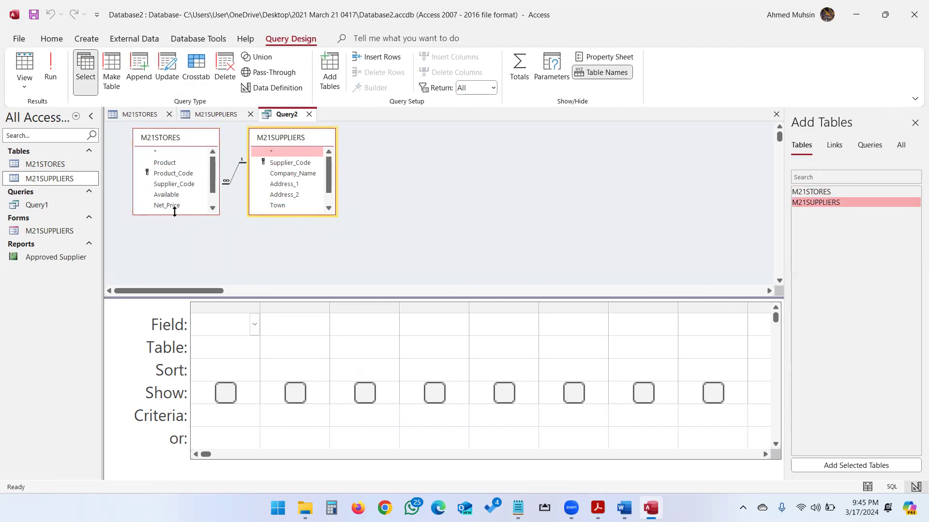
left_click_drag(174, 215, 178, 262)
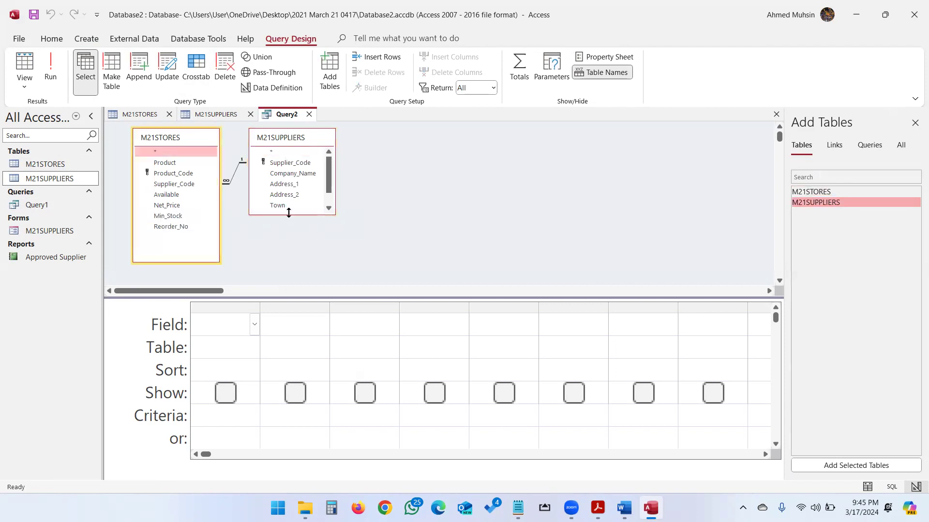
left_click_drag(289, 213, 295, 260)
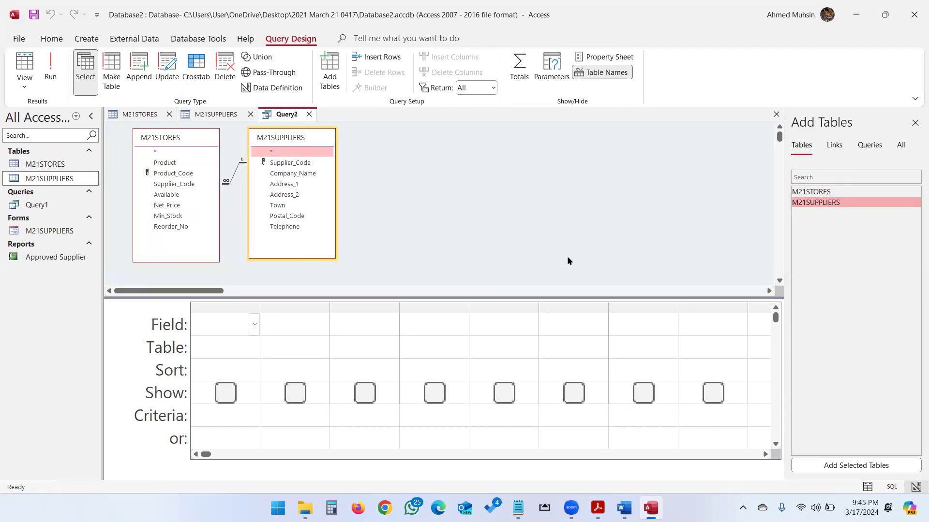
- Add the fields Company_Name, Product, Net_Price and Reorder_No to the query, following the field order in the exam paper
key("alt+Tab")
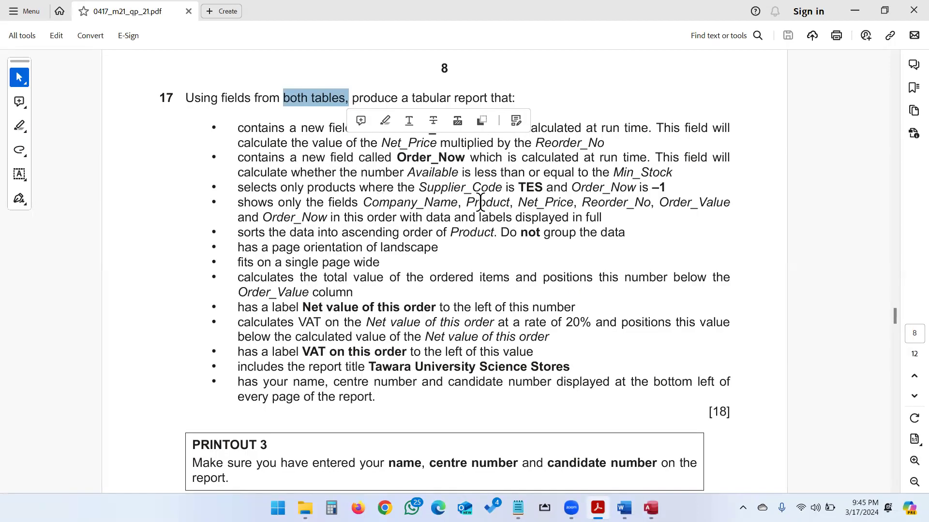
key("alt+Tab")
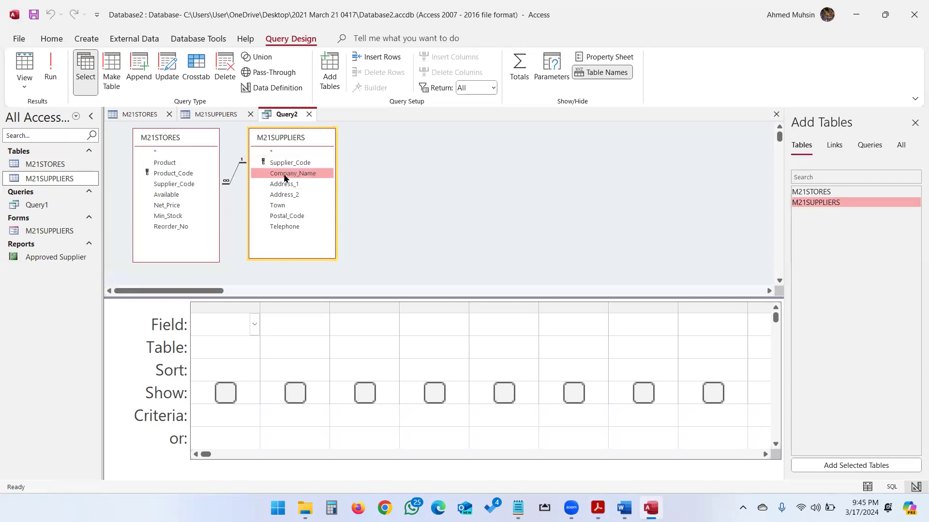
double_click(275, 175)
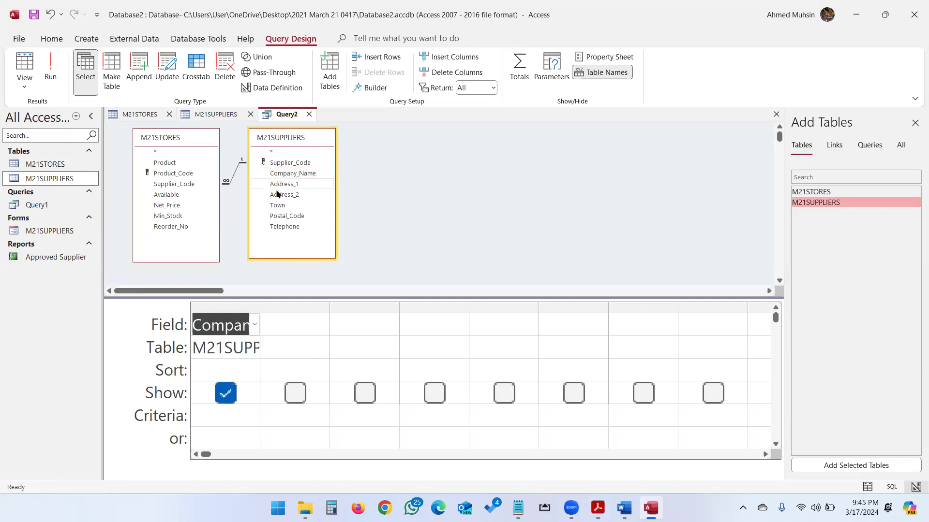
double_click(164, 164)
key("alt+Tab")
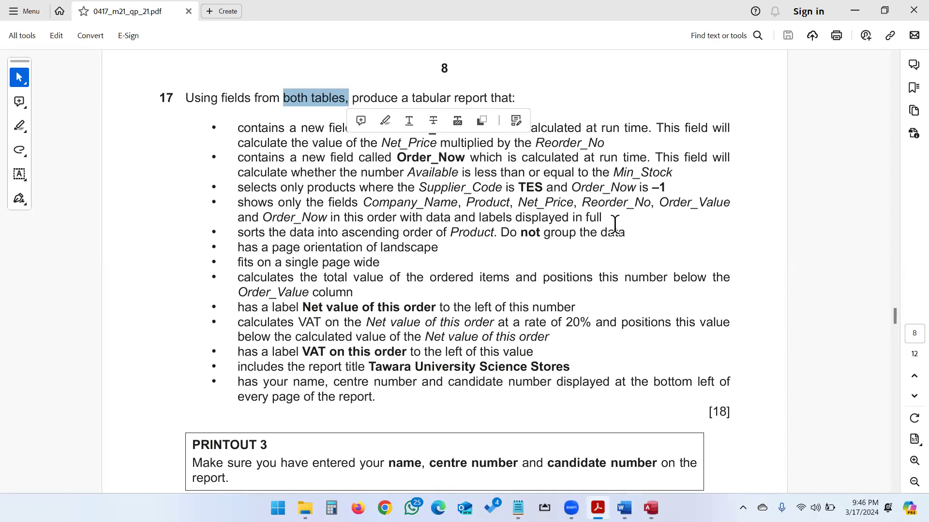
key("alt+Tab")
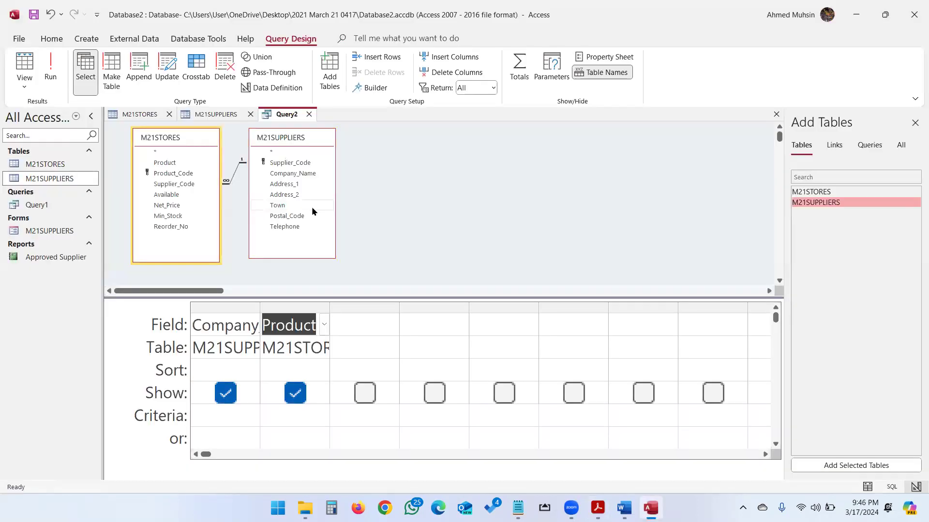
double_click(167, 206)
double_click(170, 225)
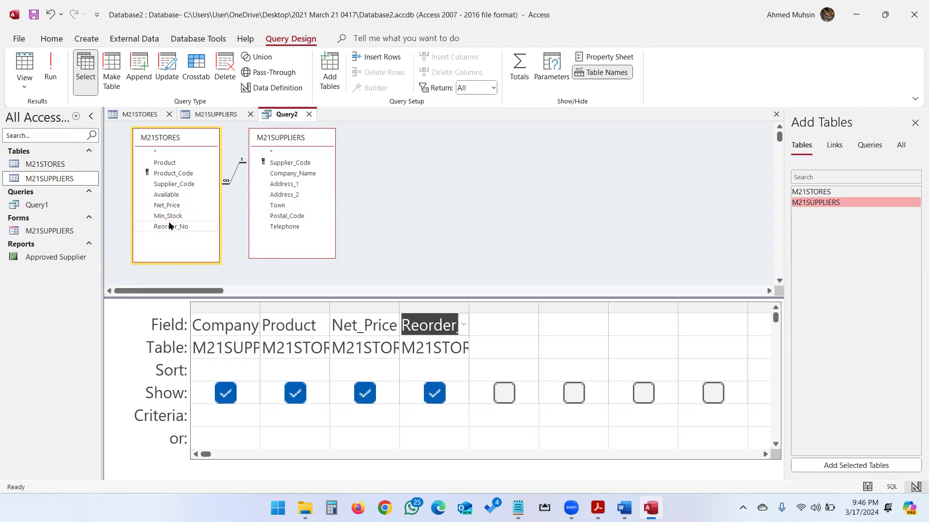
- Check the Order_Value requirement in the exam paper and start a calculated field named "Order Value:" after Reorder_No, widening its column
key("alt+Tab")
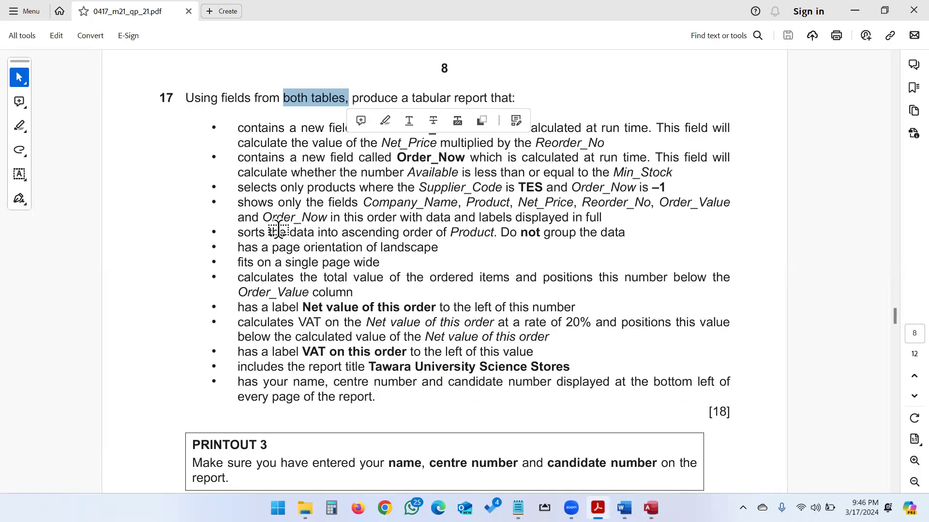
key("alt+Tab")
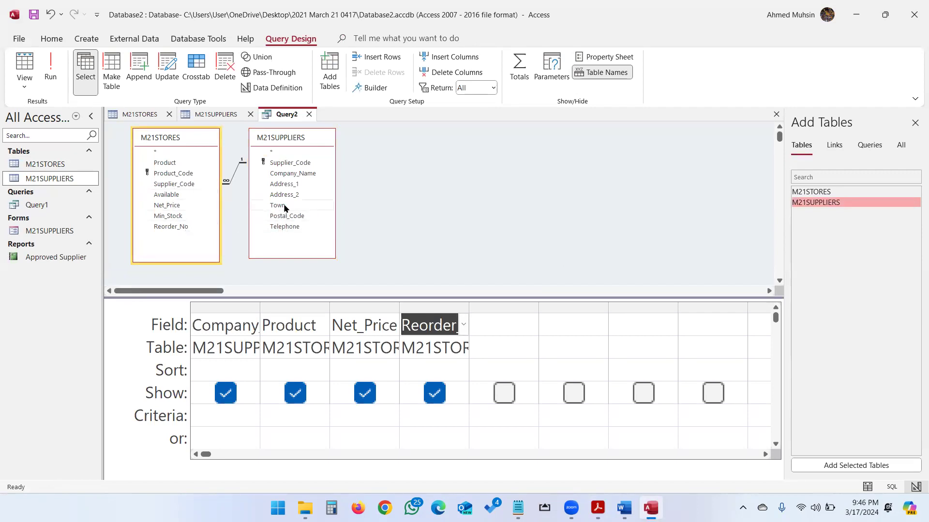
key("alt+Tab")
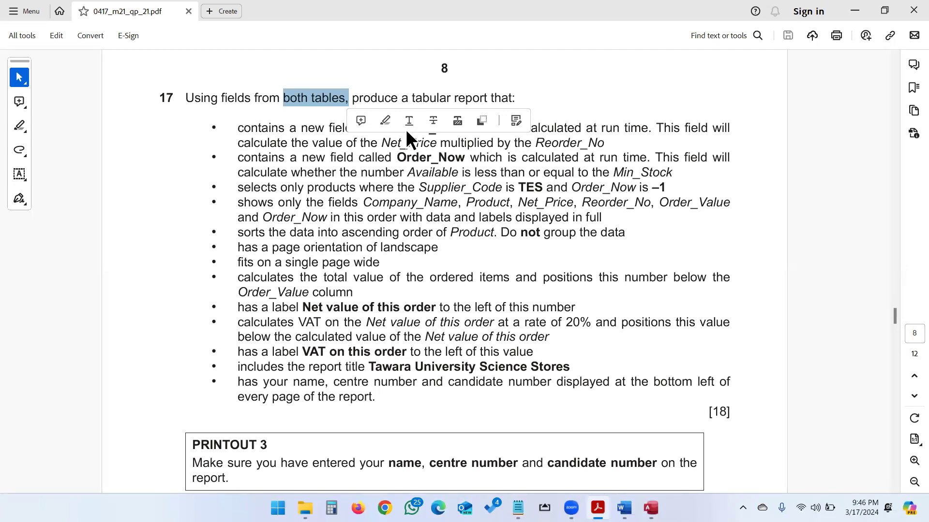
left_click(695, 169)
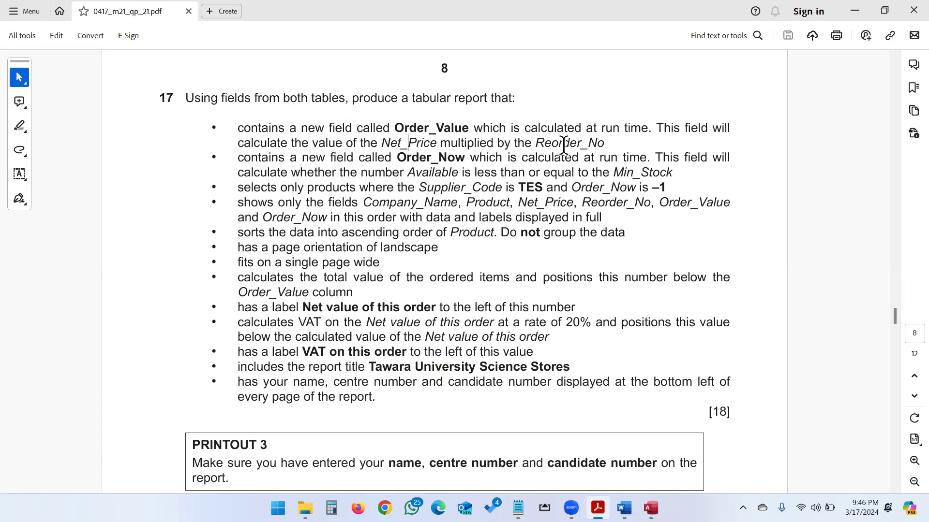
key("alt+Tab")
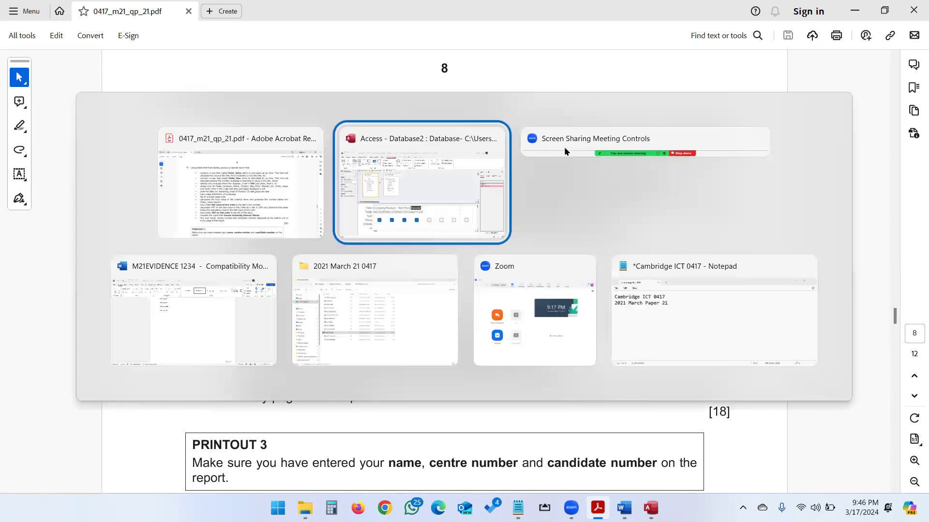
left_click(499, 320)
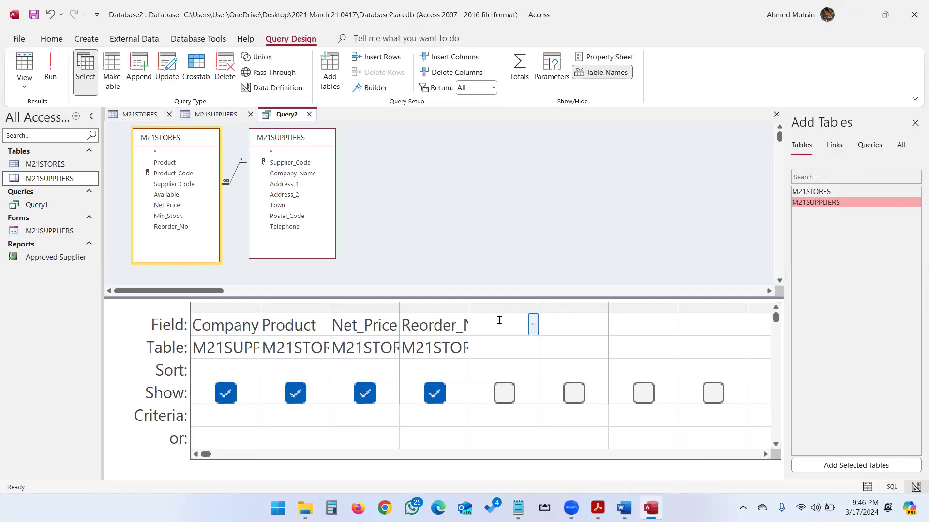
type("Order Value")
left_click_drag(538, 307, 651, 312)
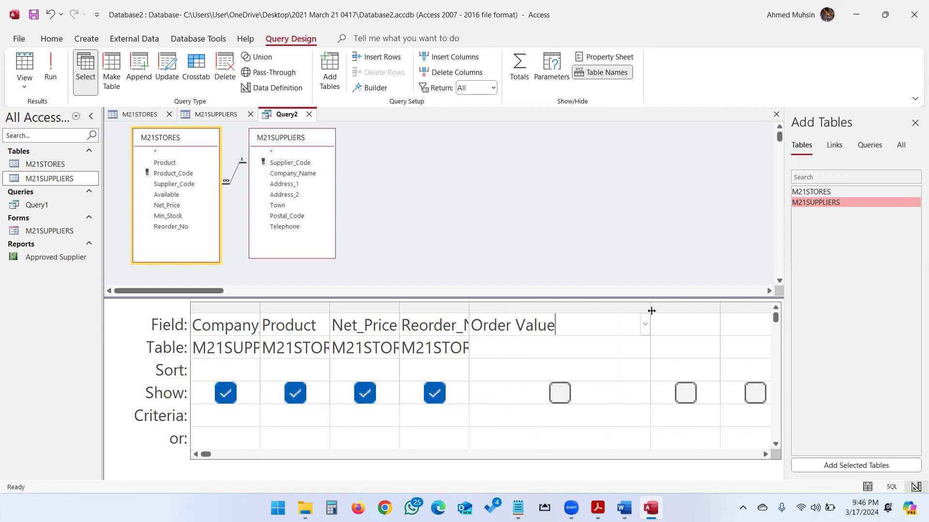
type(":")
- Complete the Order Value field with the expression [Net_Price]*[Reorder_No] and widen its column further
key("alt+Tab")
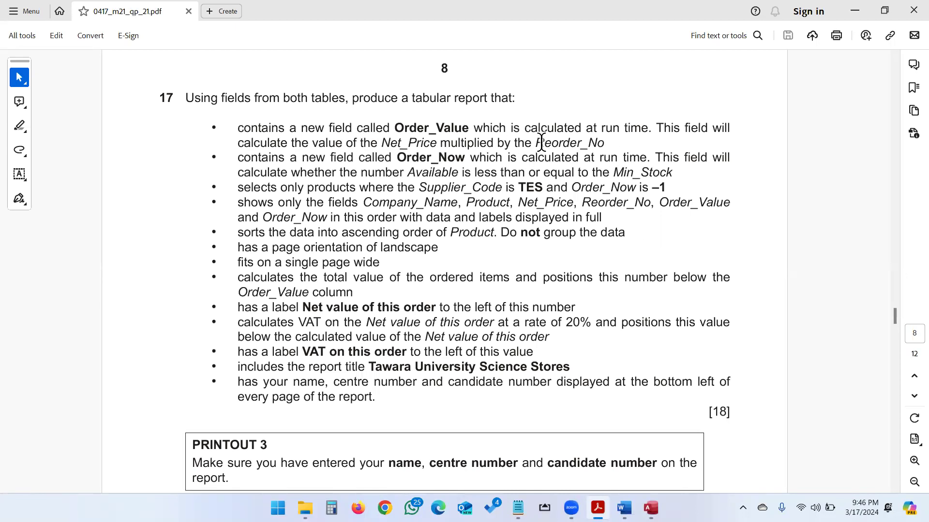
key("alt+Tab")
type("['")
key("BackSpace")
key("alt+Tab")
key("alt+Tab")
type("Net")
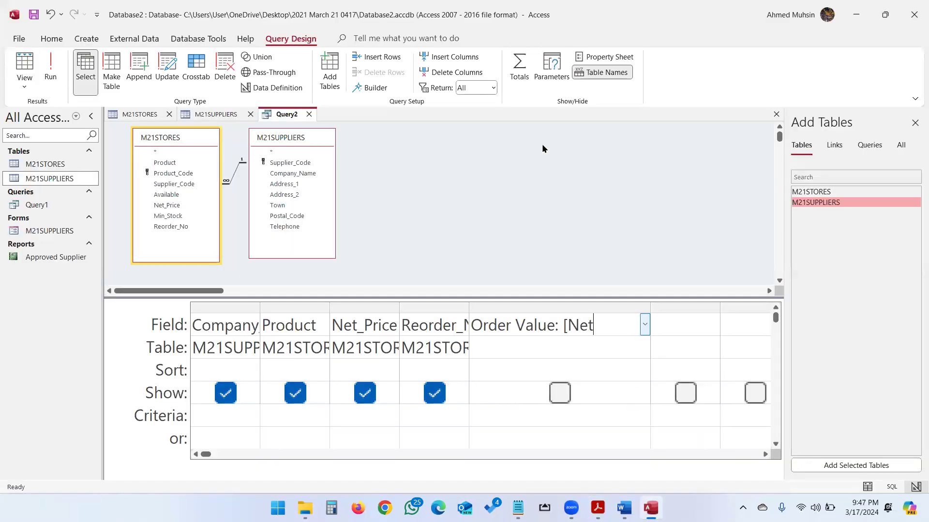
type("_Price]*")
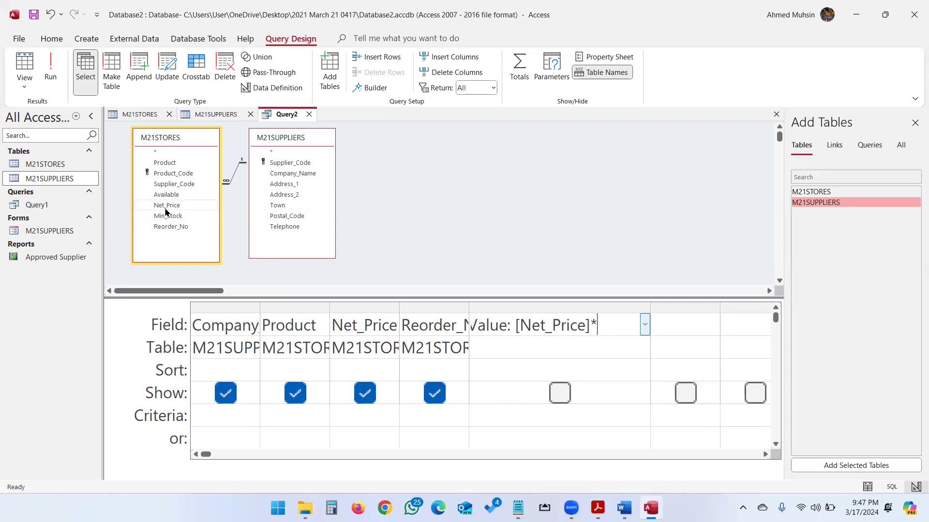
type("[")
key("alt+Tab")
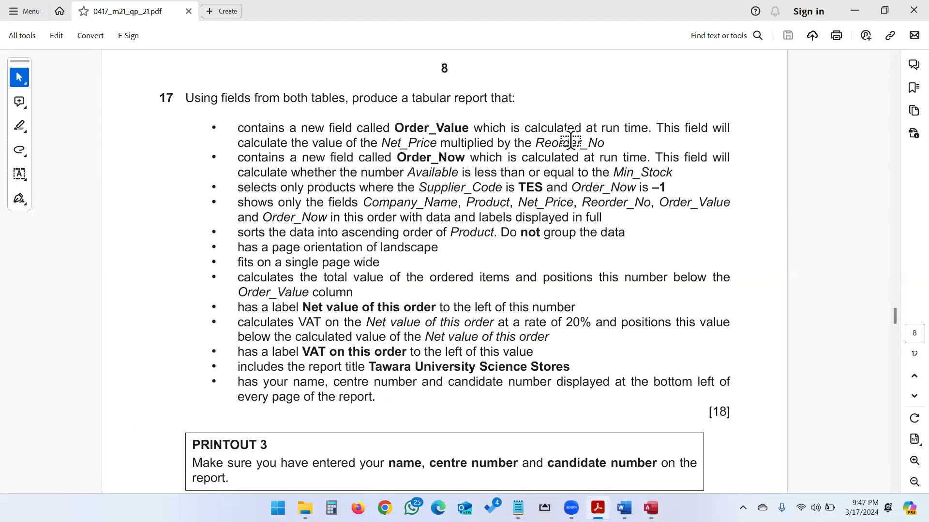
key("alt+Tab")
type("Reorder_No]")
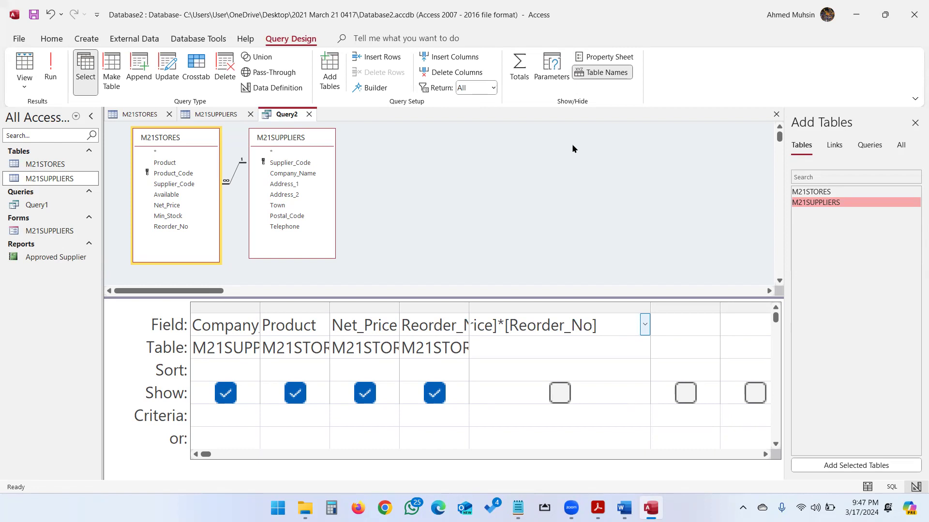
left_click_drag(650, 306, 727, 309)
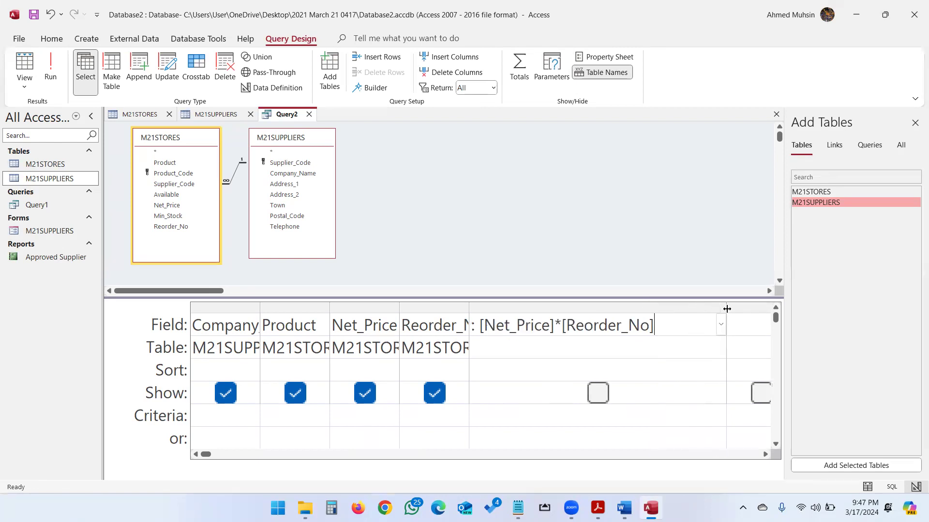
- Review the complete Order Value expression in the query's field row from its name to its end
key("Left")
key("Left")
key("Left")
key("Left")
key("Left")
key("Left")
key("Left")
key("Left")
key("Left")
key("Left")
key("Left")
key("Left")
key("Left")
key("Left")
key("Left")
key("Left")
key("Left")
key("Left")
key("Left")
key("Left")
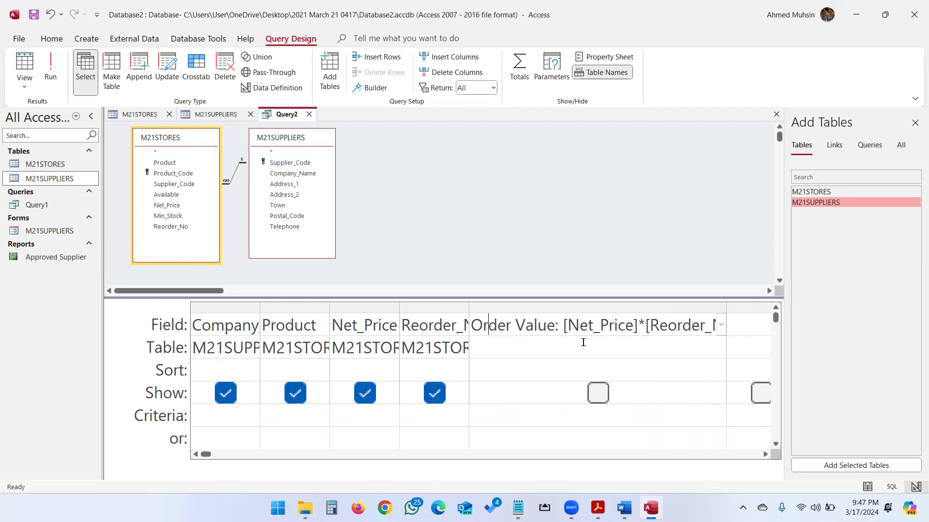
key("Right")
key("Right")
key("Right")
key("Right")
key("Right")
key("Right")
key("Right")
key("Right")
key("Right")
key("Right")
key("Right")
key("Right")
key("Right")
key("Right")
key("Right")
key("Right")
key("Right")
key("Right")
key("Right")
key("Right")
key("Right")
key("Right")
key("Right")
key("Right")
key("Right")
key("Right")
key("Right")
key("Right")
key("Right")
key("Right")
key("Right")
key("Right")
key("Right")
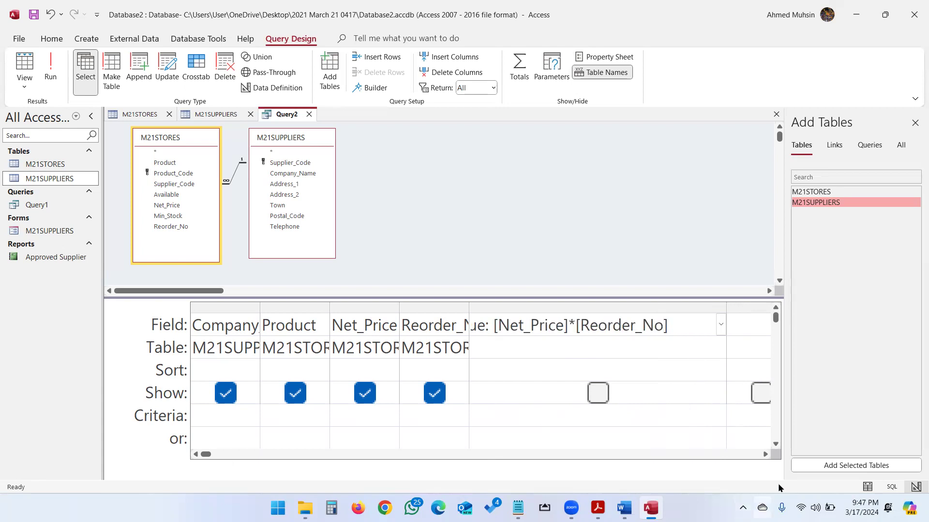
- Start a calculated field named "Order_Now:" after Order Value as the exam paper requires, narrowing the Order Value column and widening the new one
left_click(765, 456)
left_click(693, 320)
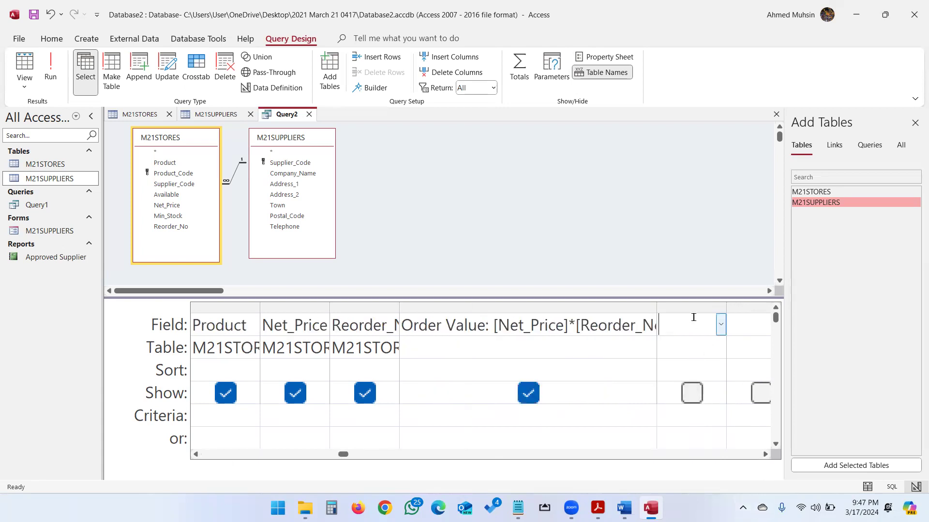
key("alt+Tab")
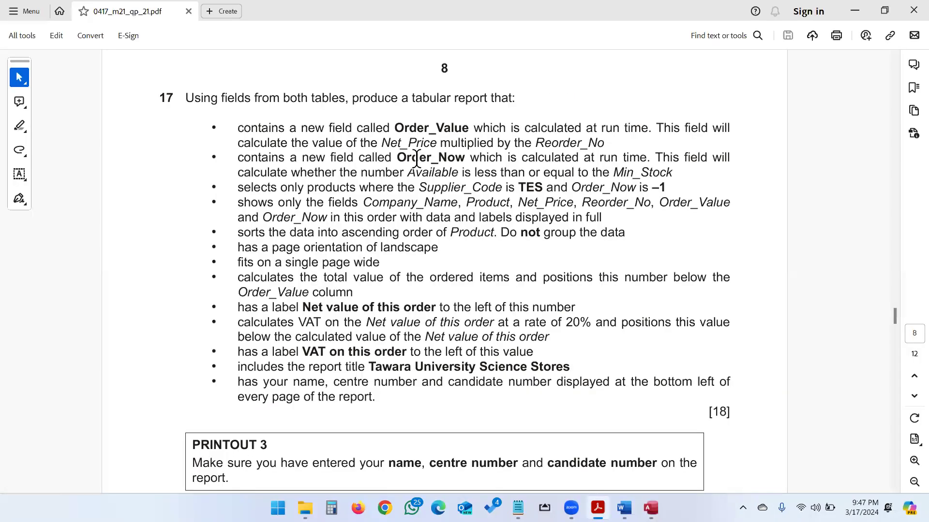
key("alt+Tab")
type("Order_Now")
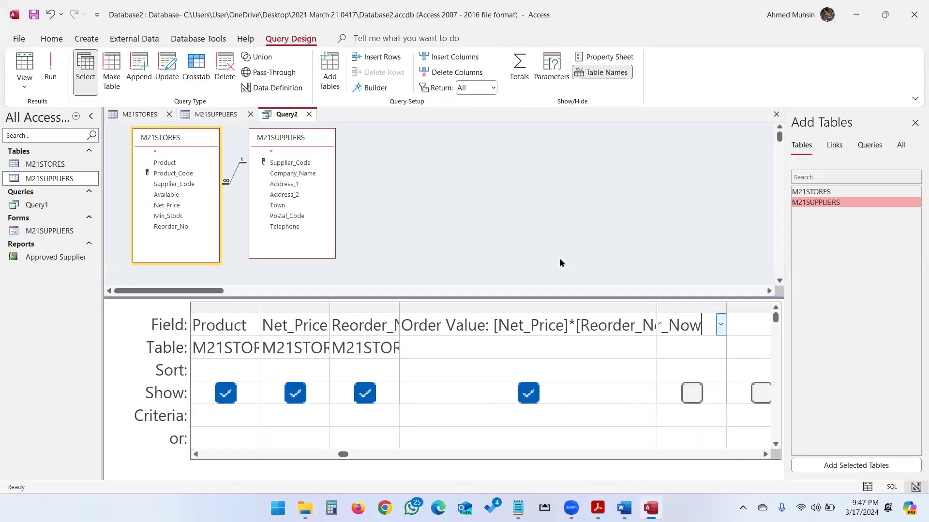
type(":")
left_click_drag(655, 305, 545, 311)
left_click_drag(616, 305, 758, 309)
- Complete the Order_Now field with the expression [Available]<=[Min_Stock], following the condition in the exam paper
key("alt+Tab")
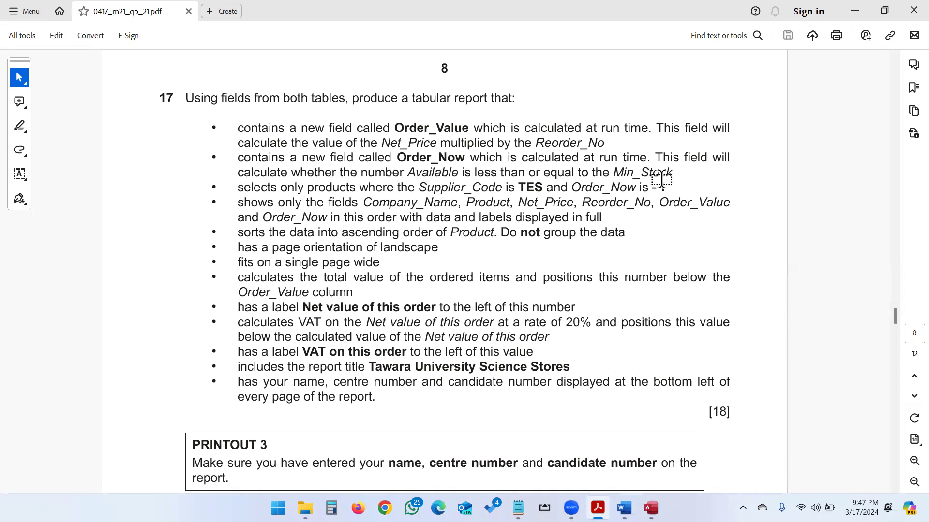
key("alt+Tab")
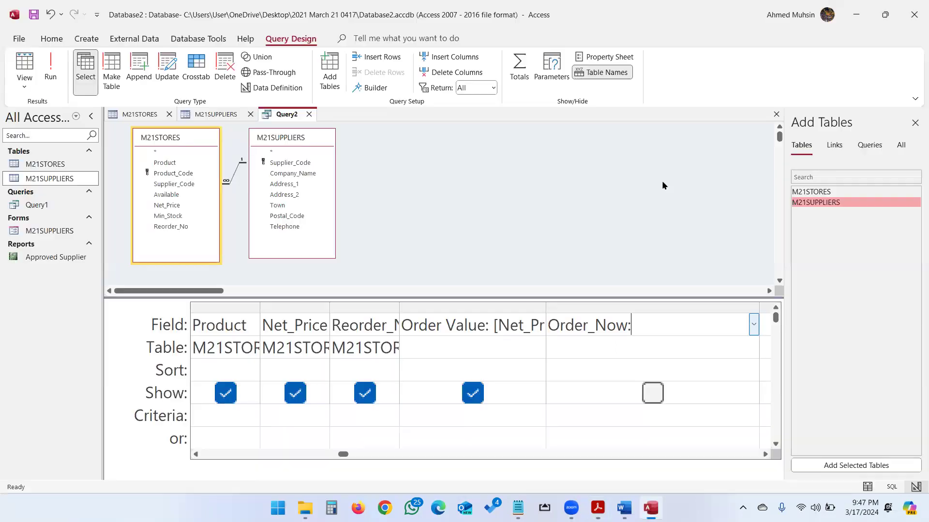
type("[Available]<=")
key("alt+Tab")
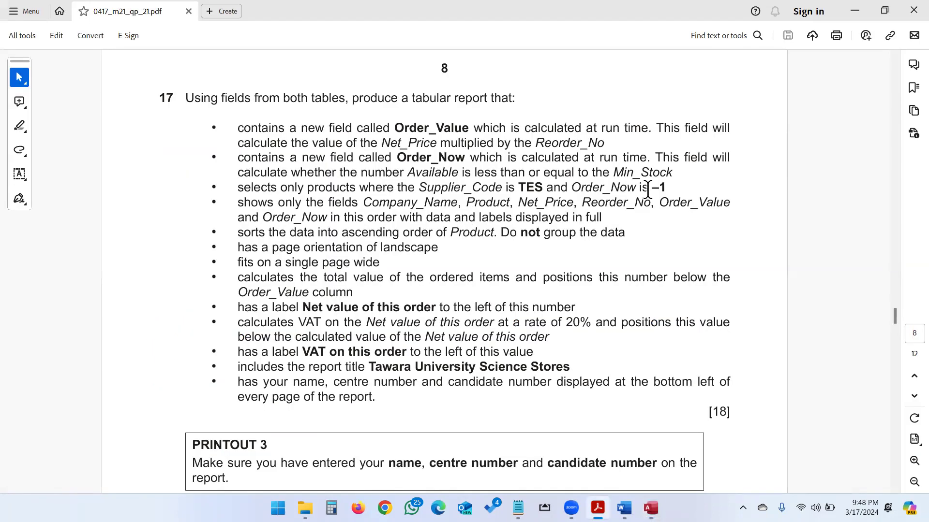
key("alt+Tab")
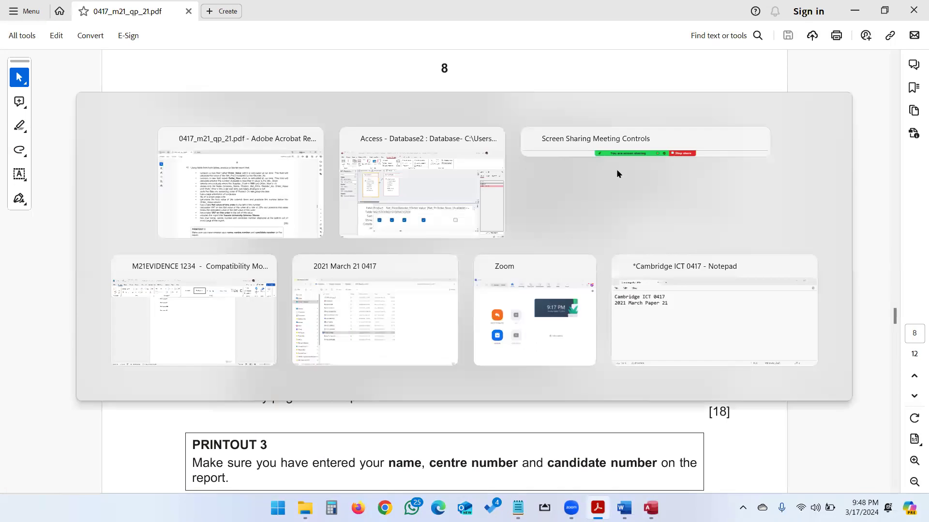
type("[")
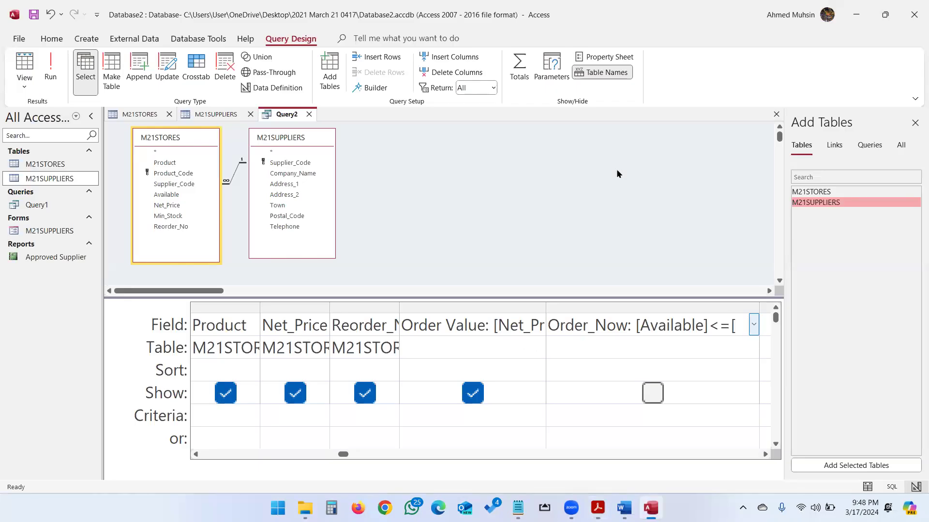
type("Min_St")
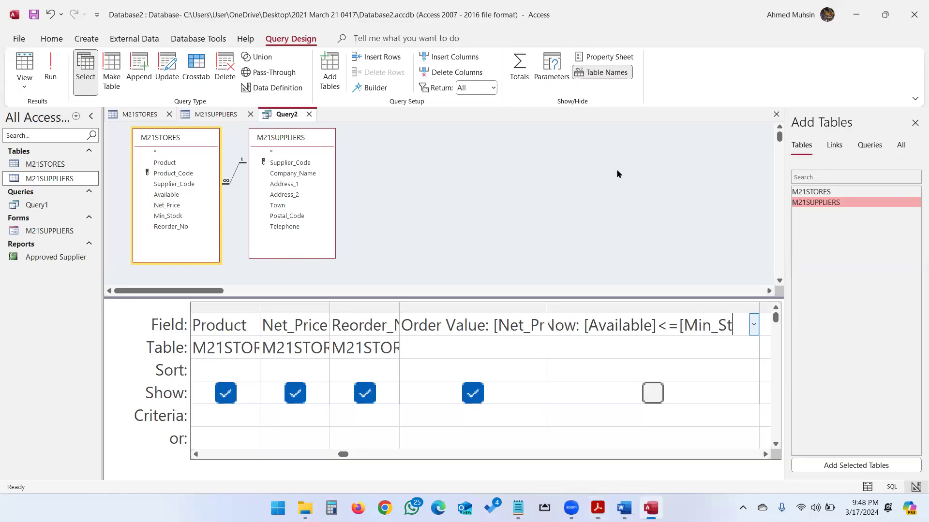
type("ock]")
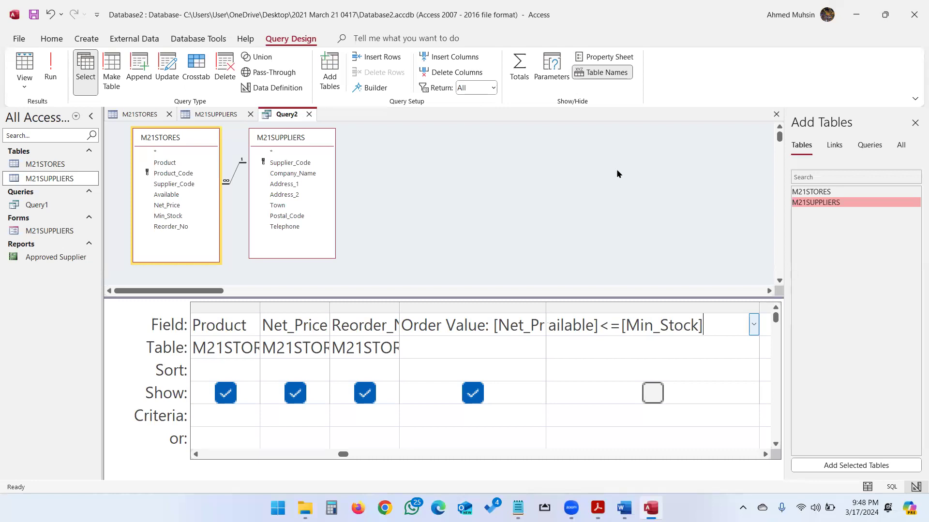
- Widen the Order_Now column further so that its whole expression fits in the field row
left_click(196, 454)
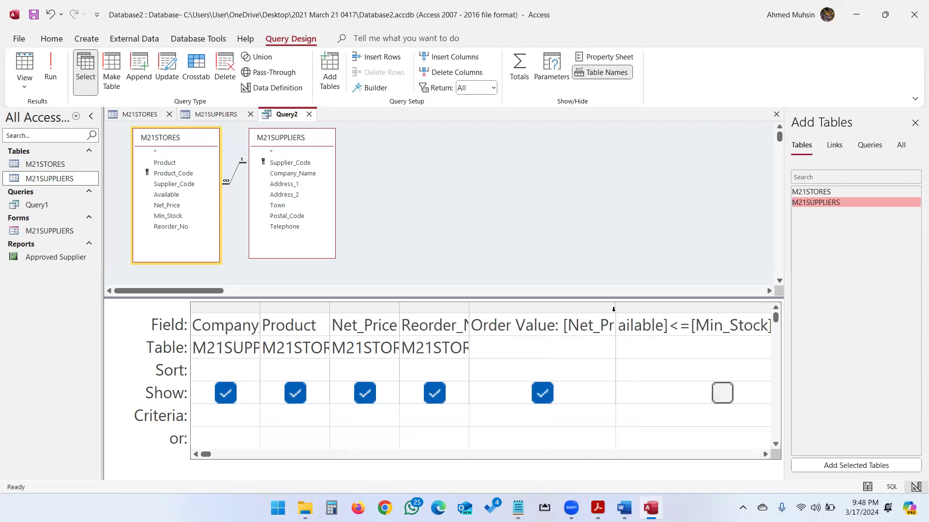
left_click(765, 455)
left_click(765, 454)
left_click(765, 455)
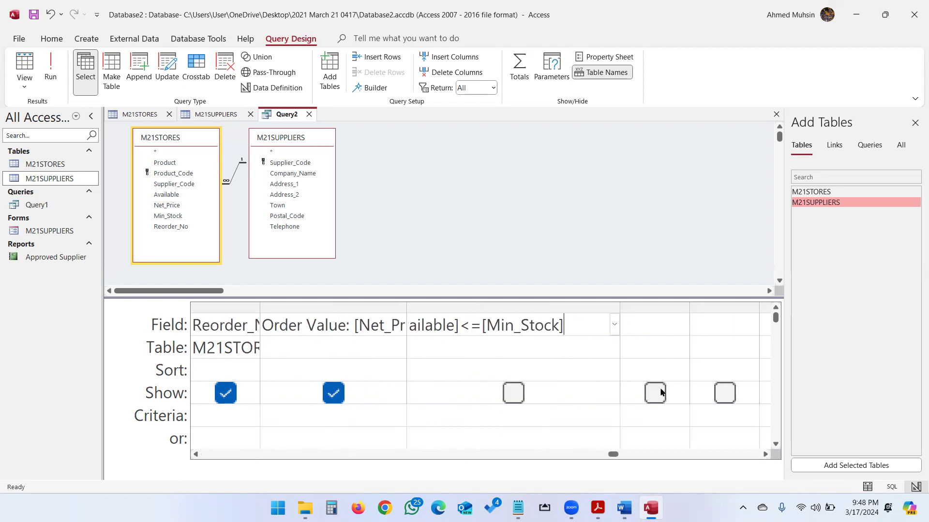
left_click_drag(620, 306, 687, 317)
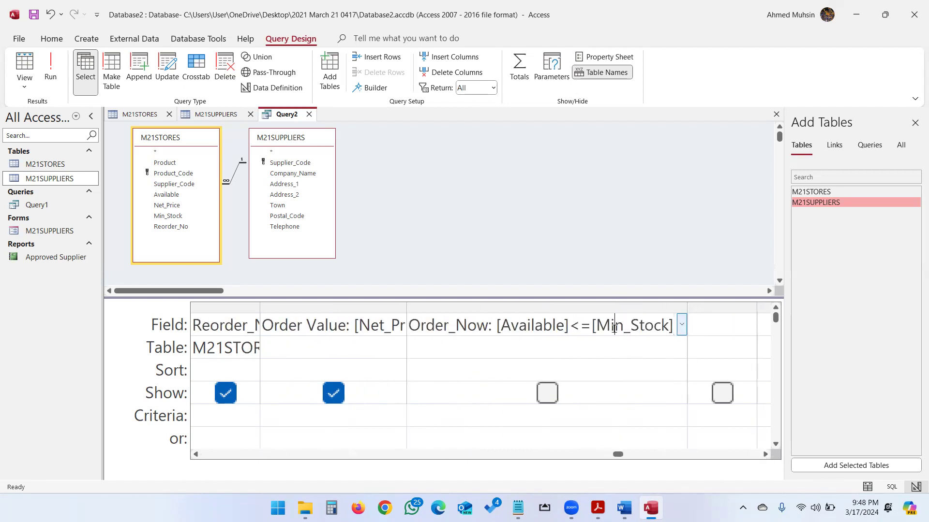
- Review the Order_Now expression around its comparison operator against the exam paper and include the field in the query output
left_click(614, 329)
key("Left")
key("Left")
key("Left")
key("Left")
key("Left")
key("Left")
key("Right")
key("Right")
key("Right")
key("Right")
key("alt+Tab")
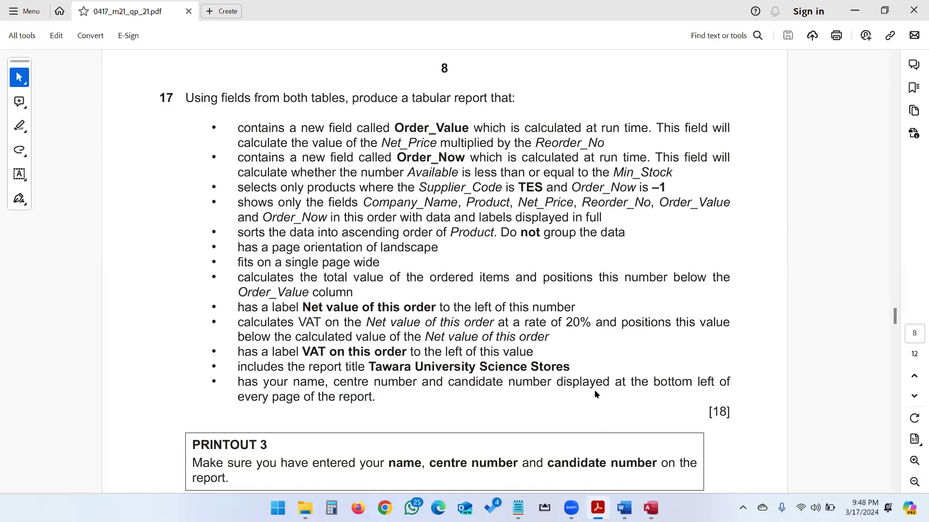
key("alt+Tab")
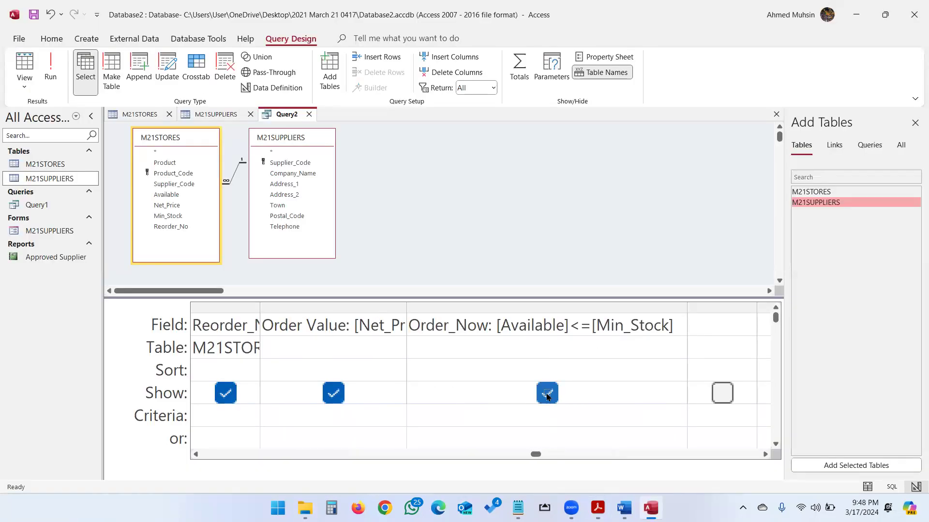
- Check the required supplier code in the exam paper and add Supplier_Code from M21STORES to the query after Order_Now
key("alt+Tab")
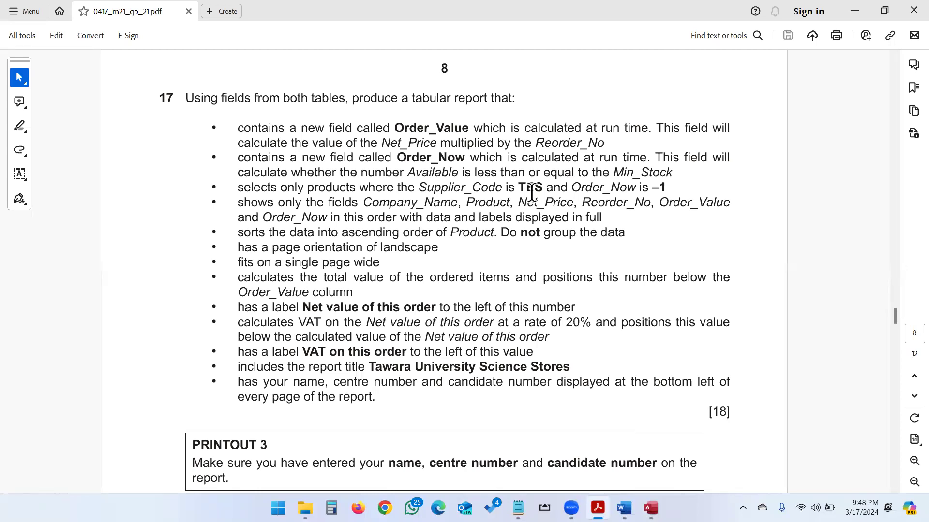
left_click_drag(517, 188, 543, 189)
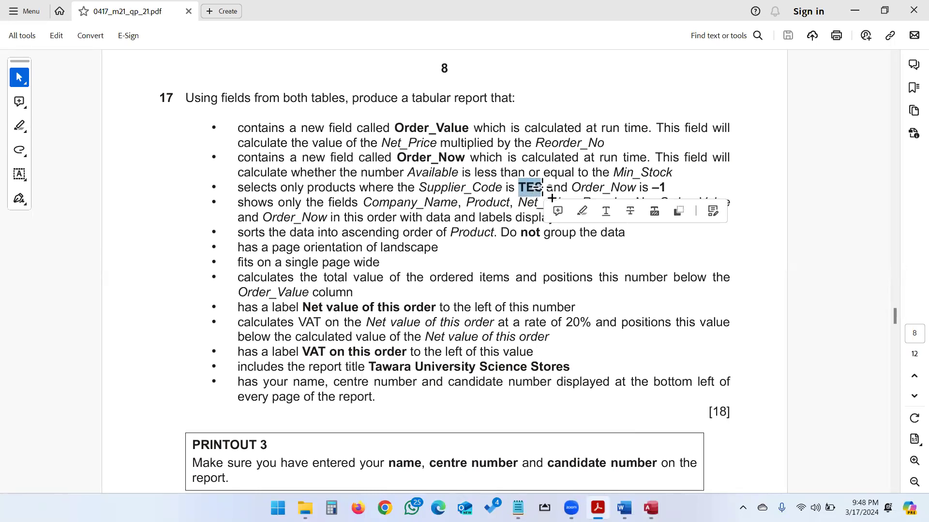
key("alt+Tab")
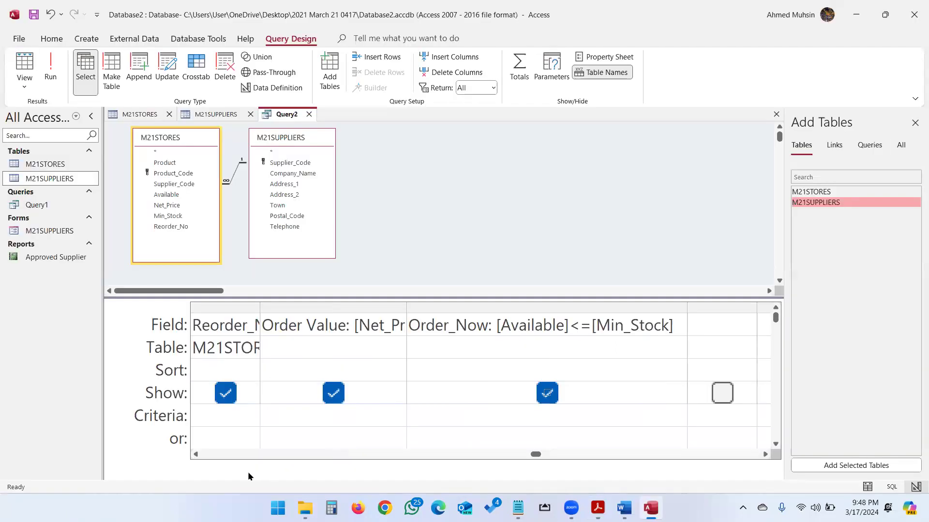
left_click(195, 454)
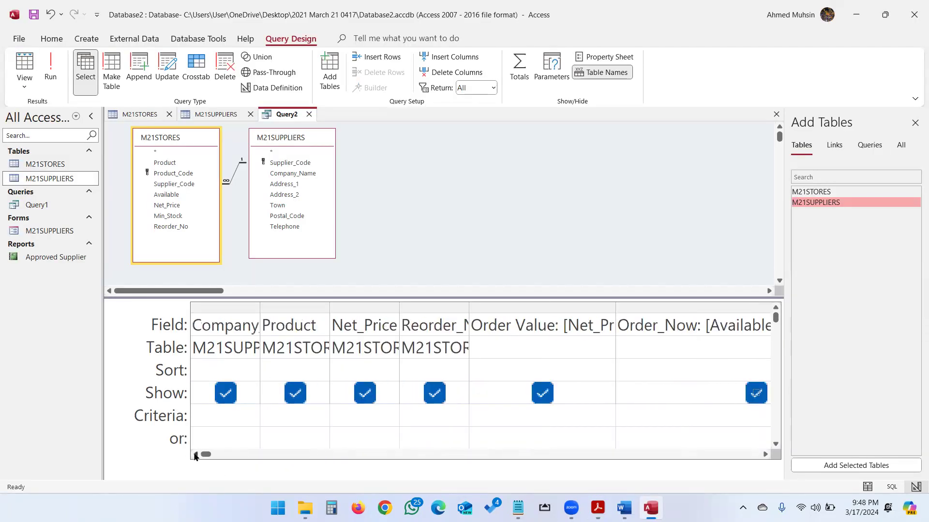
left_click(765, 454)
left_click(648, 320)
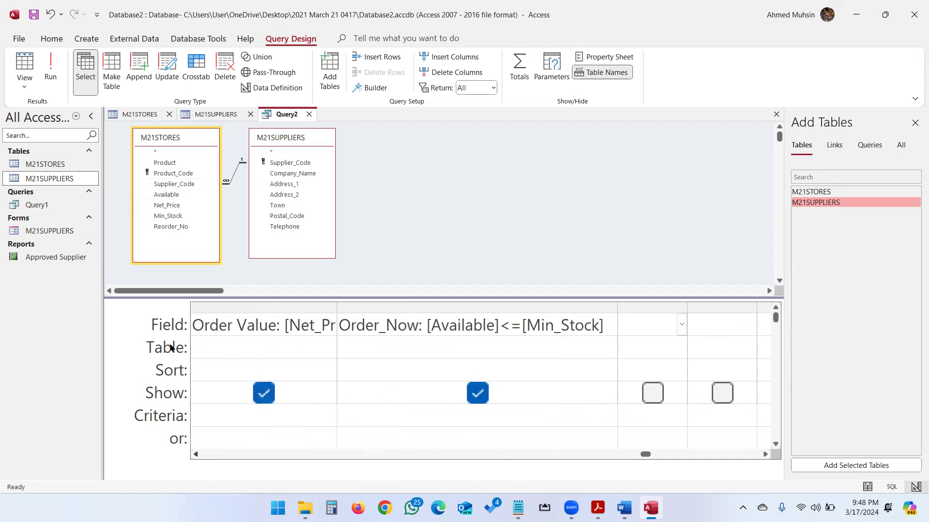
double_click(186, 186)
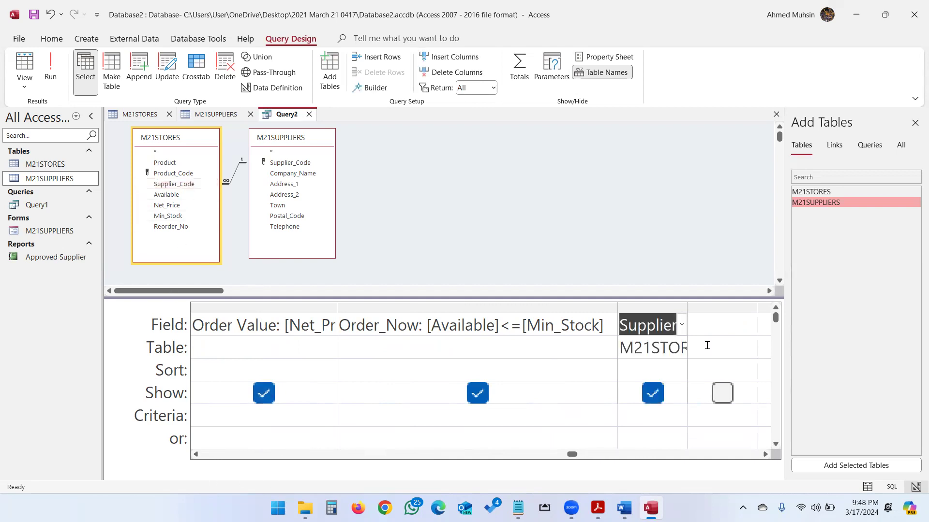
- Hide Supplier_Code from the query output, set its criterion to "TES" and widen its column to fit
left_click(653, 393)
left_click(647, 420)
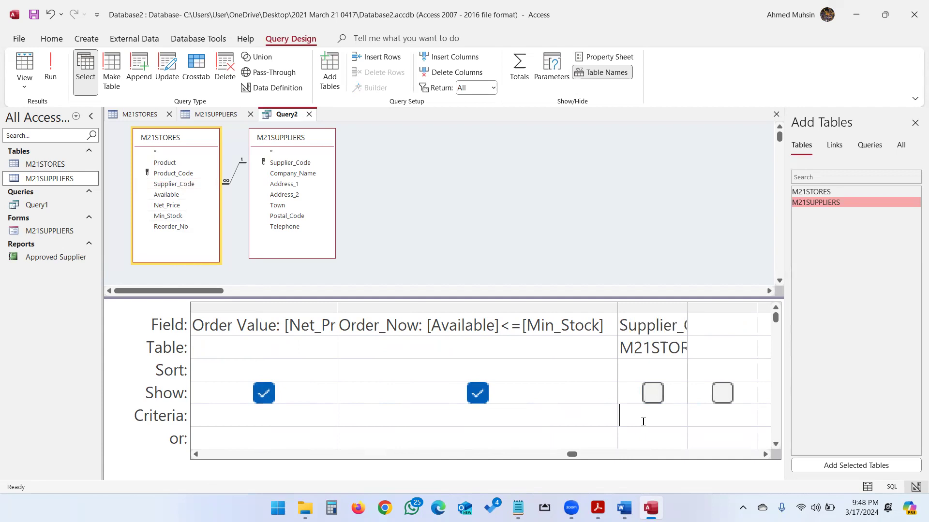
type("\"TES")
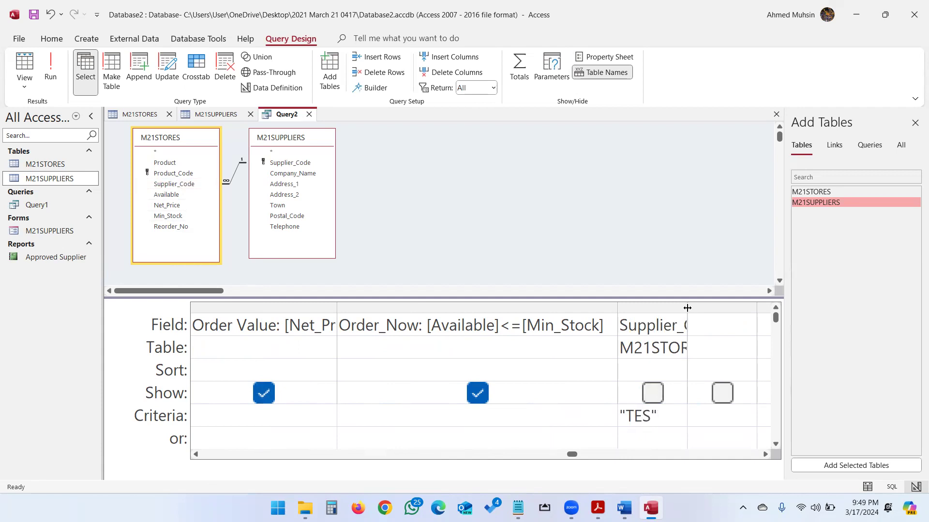
left_click_drag(685, 304, 744, 313)
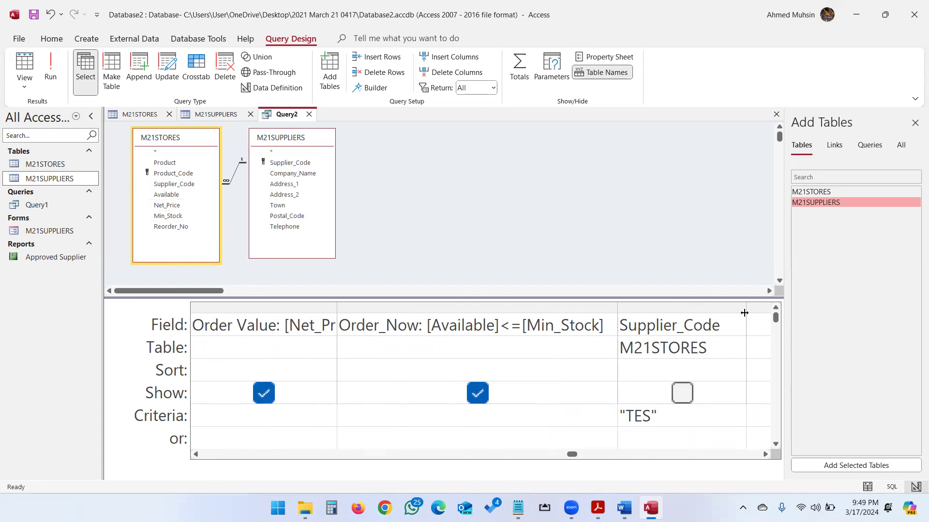
- Check the Order_Now condition in the exam paper and set that field's criterion to -1
key("alt+Tab")
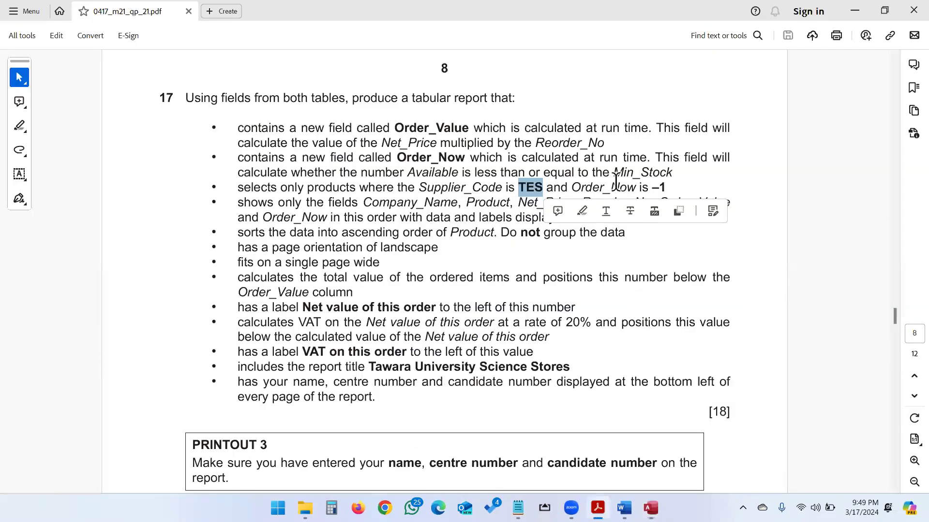
key("alt+Tab")
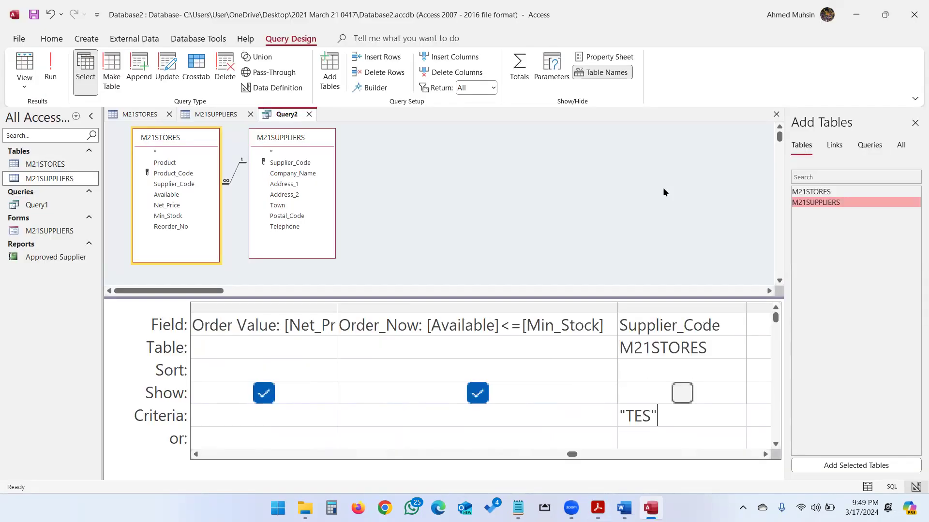
left_click(411, 306)
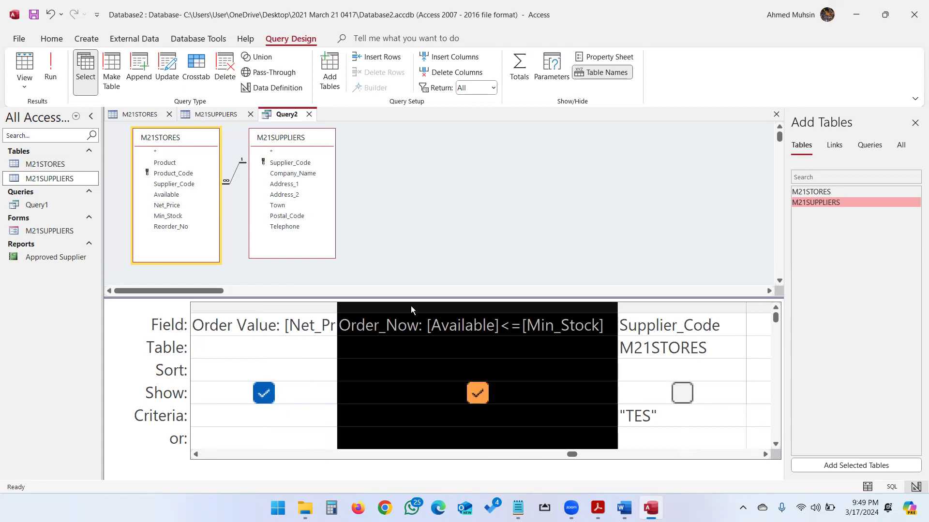
left_click(412, 416)
type("-1")
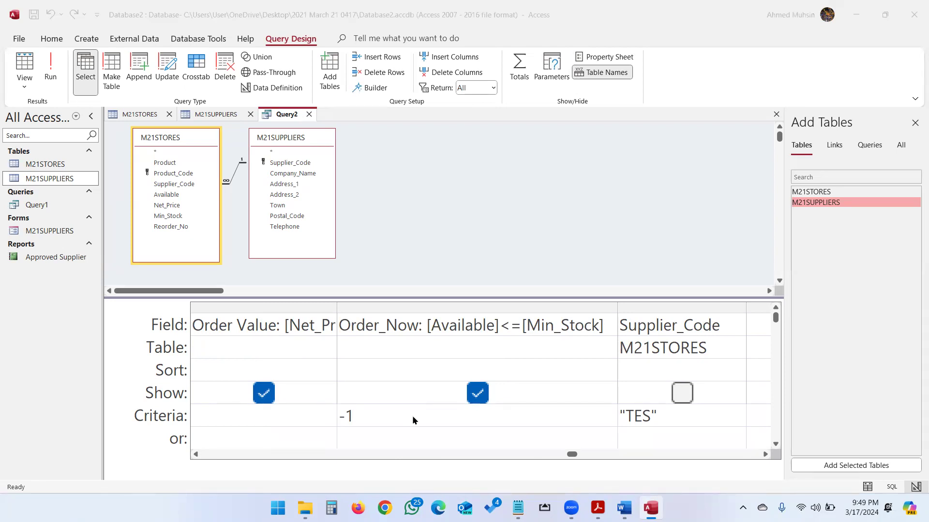
- Check the sort requirement in the exam paper and sort the query's Product field in ascending order
key("alt+Tab")
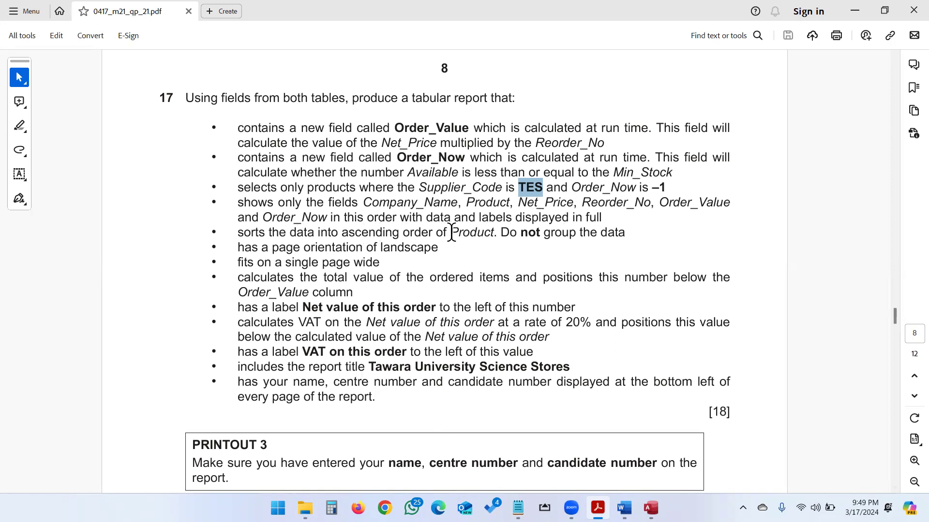
key("alt+Tab")
left_click(196, 455)
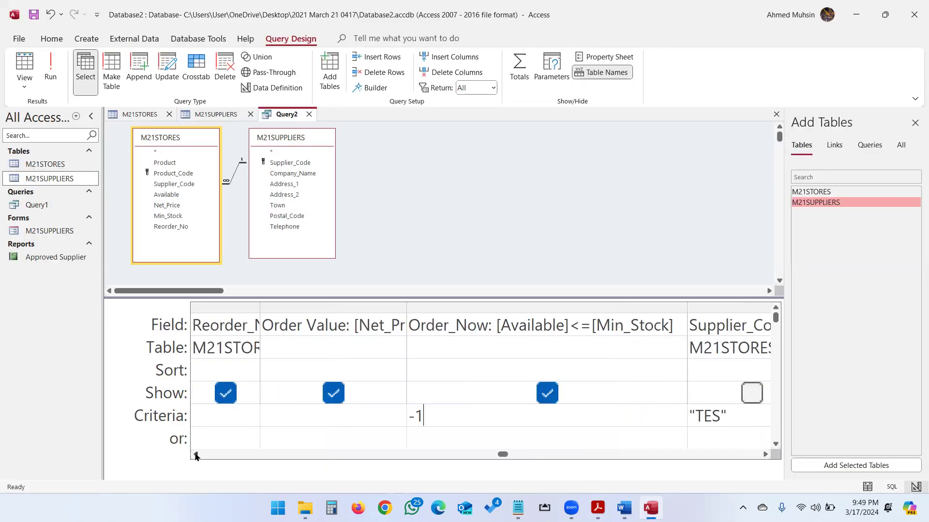
left_click(195, 455)
left_click(196, 455)
left_click(195, 454)
left_click(292, 370)
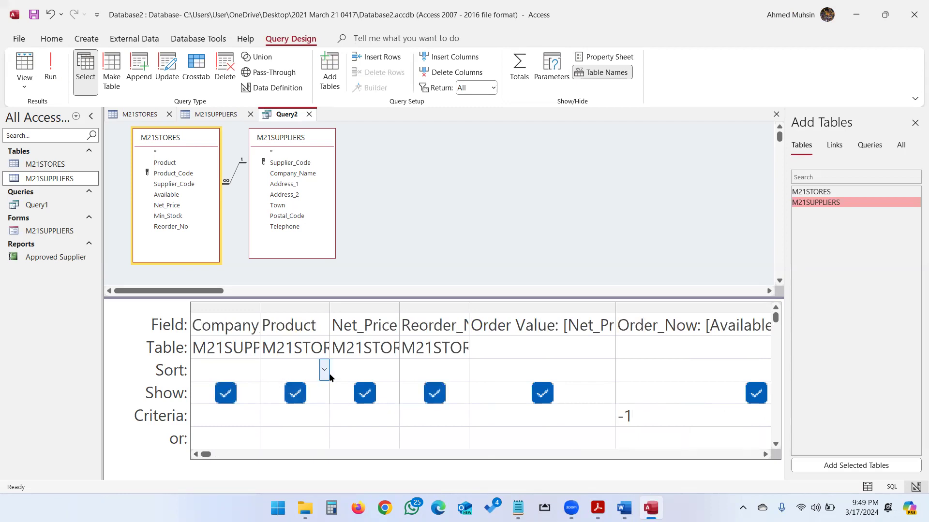
left_click(324, 370)
left_click(317, 392)
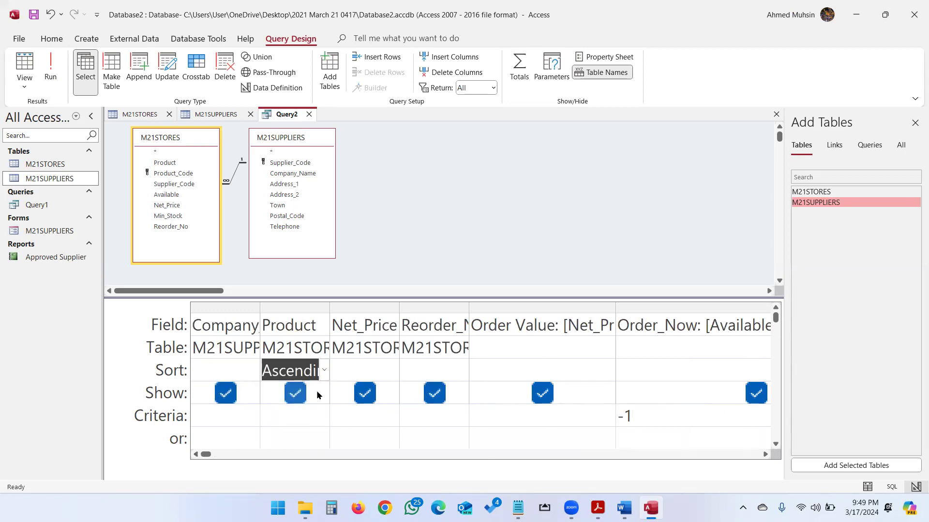
- Check the remaining report requirements in the exam paper and run the query
key("alt+Tab")
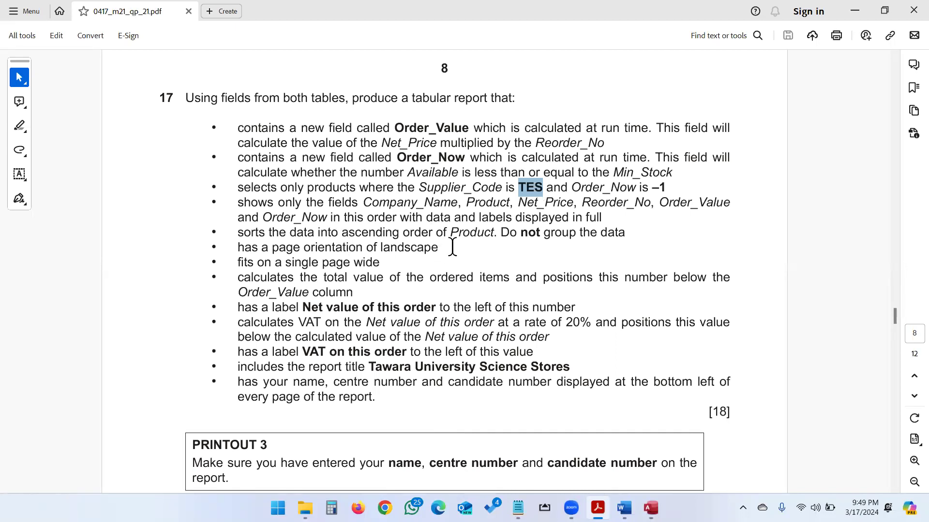
key("alt+Tab")
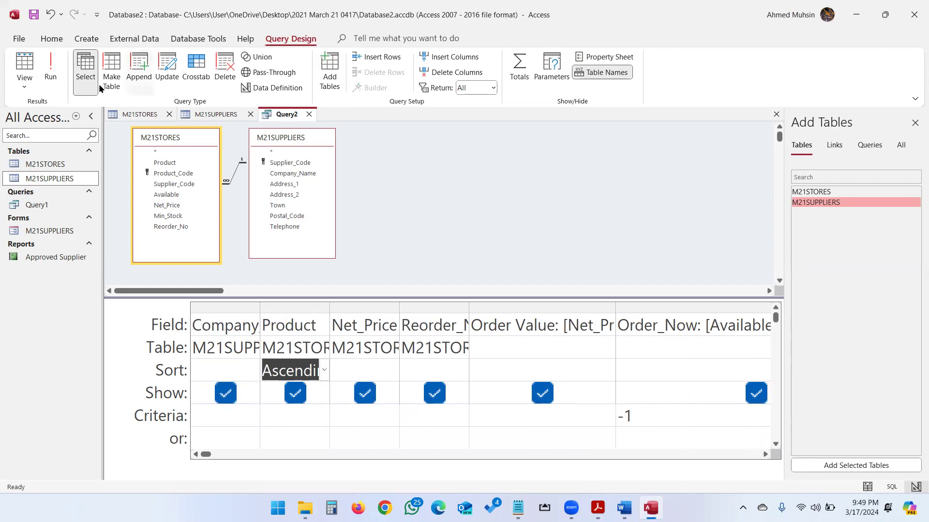
left_click(46, 83)
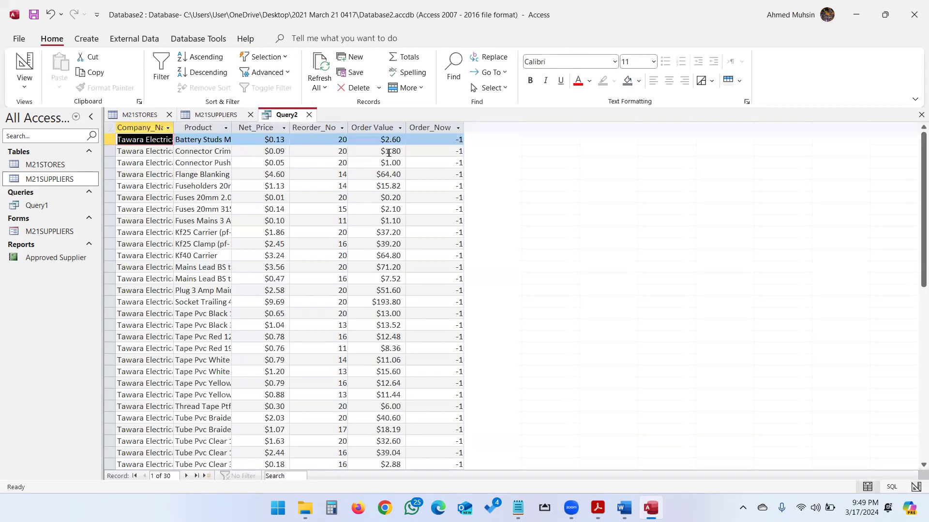
- Check the required report type in the exam paper and start the Report Wizard, saving the query as Query2
key("alt+Tab")
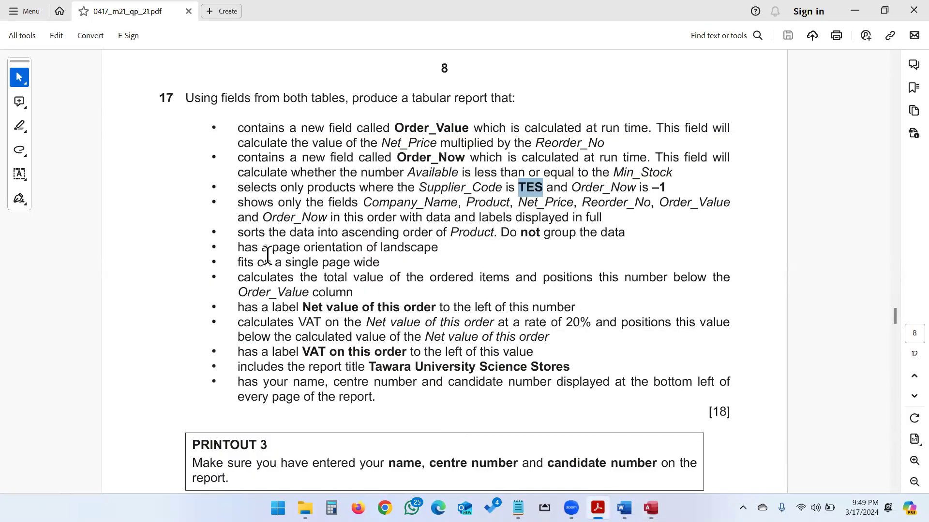
left_click_drag(411, 98, 479, 98)
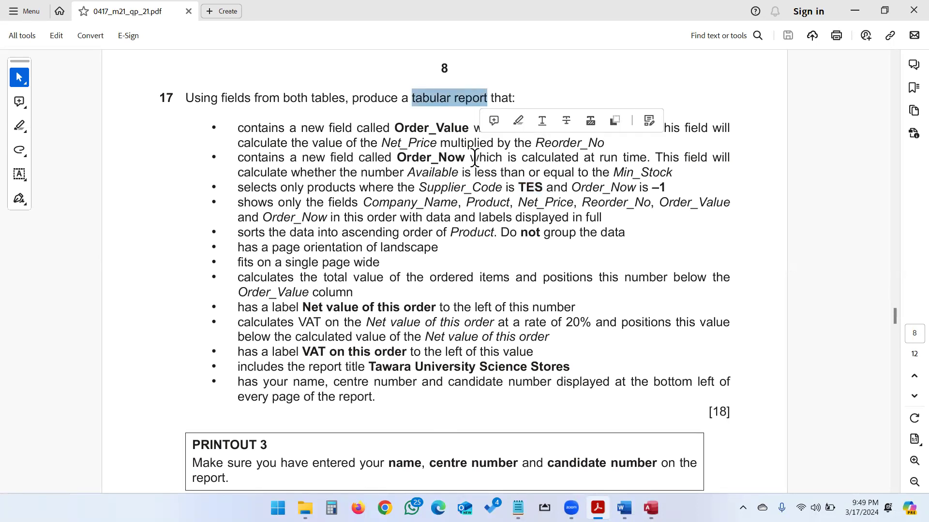
key("alt+Tab")
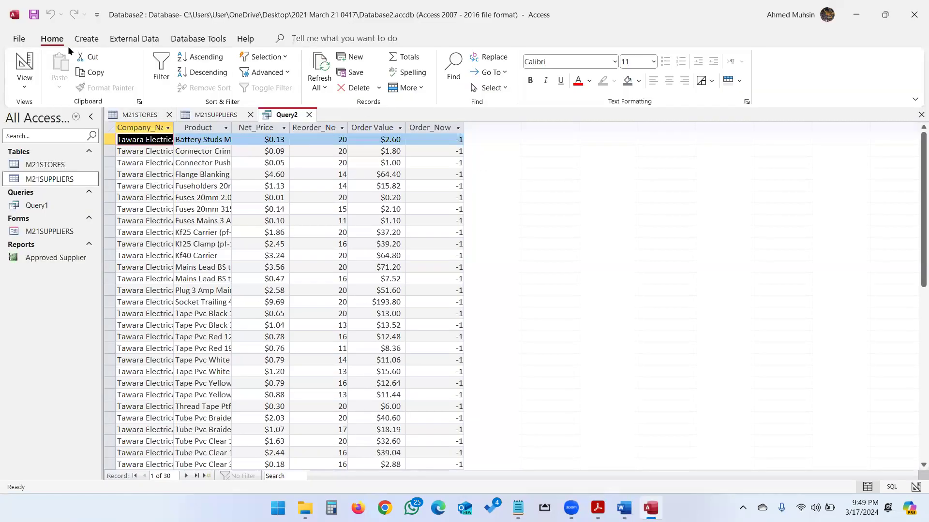
left_click(86, 41)
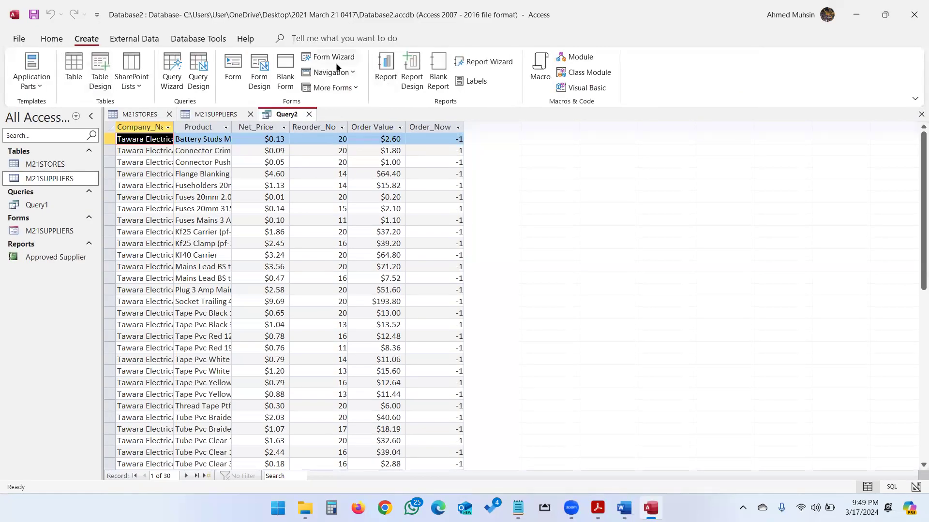
left_click(485, 65)
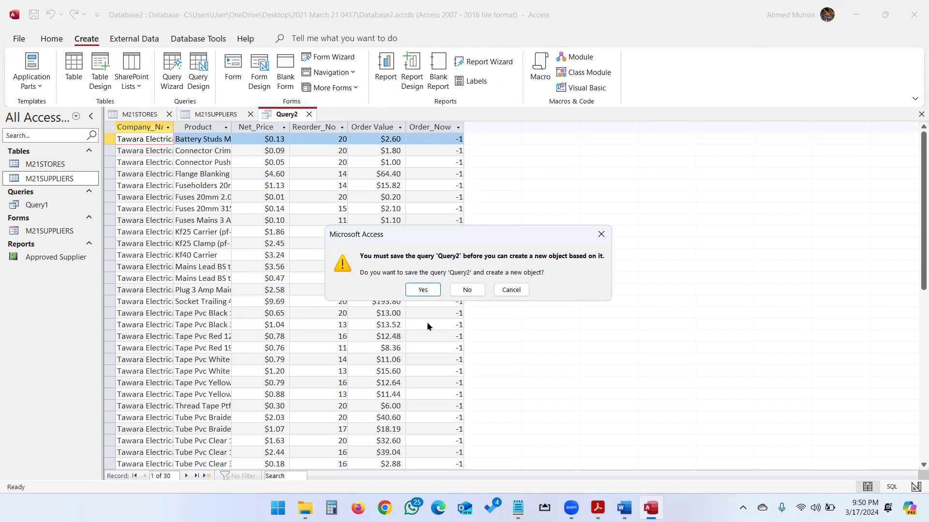
left_click(423, 290)
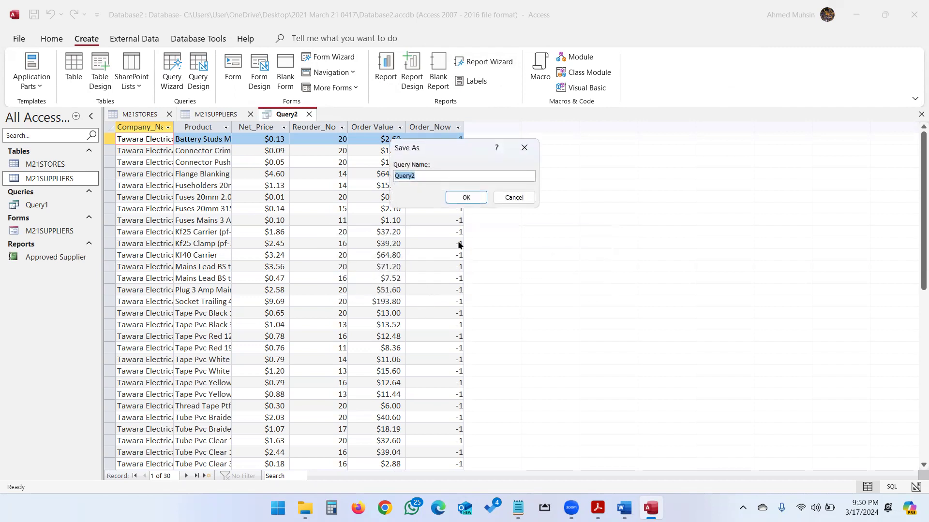
left_click(466, 197)
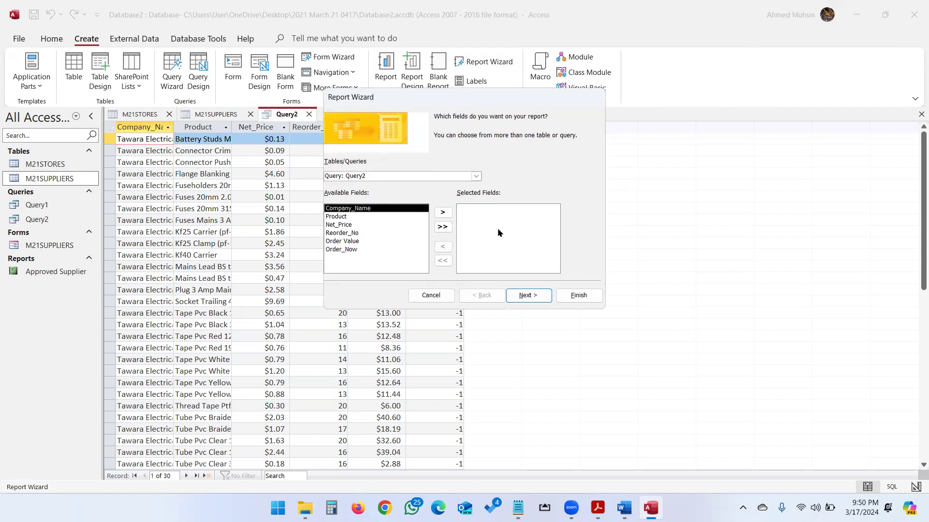
- Include all Query2 fields in the report and view the data by M21STORES
left_click(443, 227)
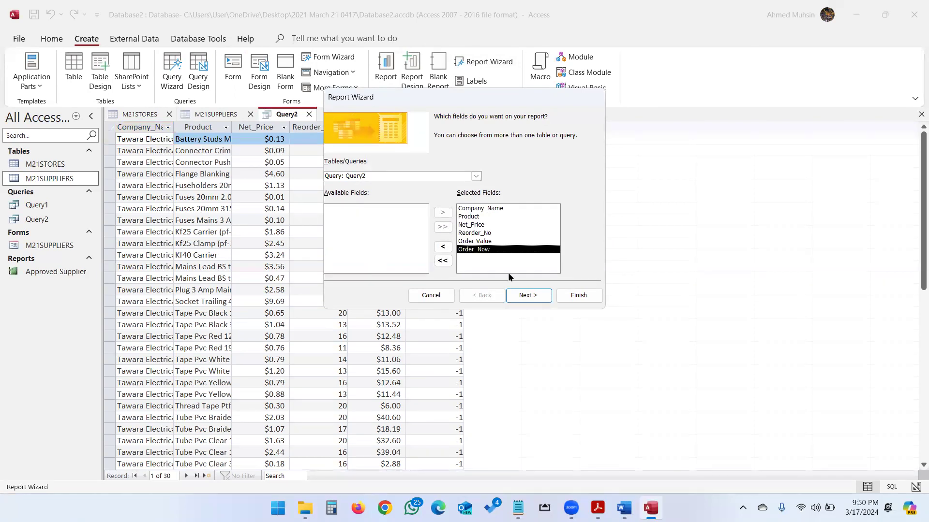
left_click(515, 300)
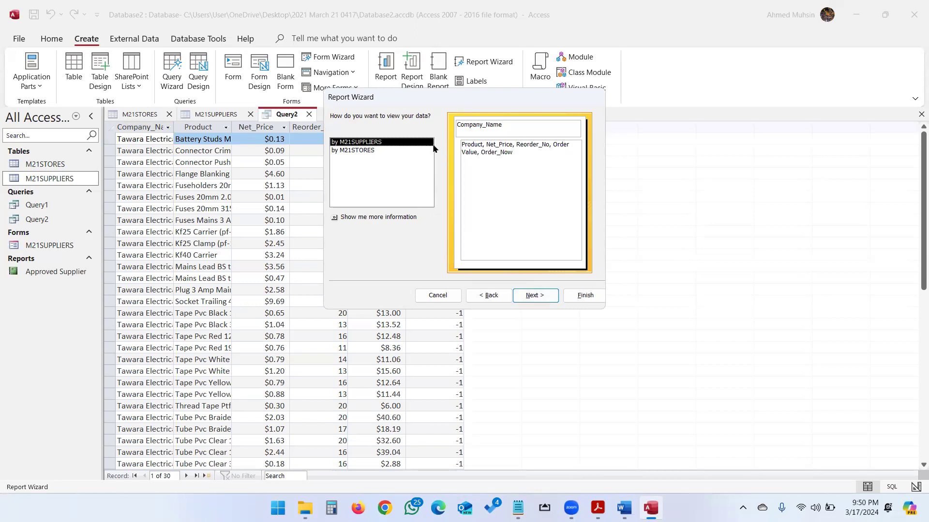
left_click(372, 151)
left_click(366, 143)
left_click(364, 151)
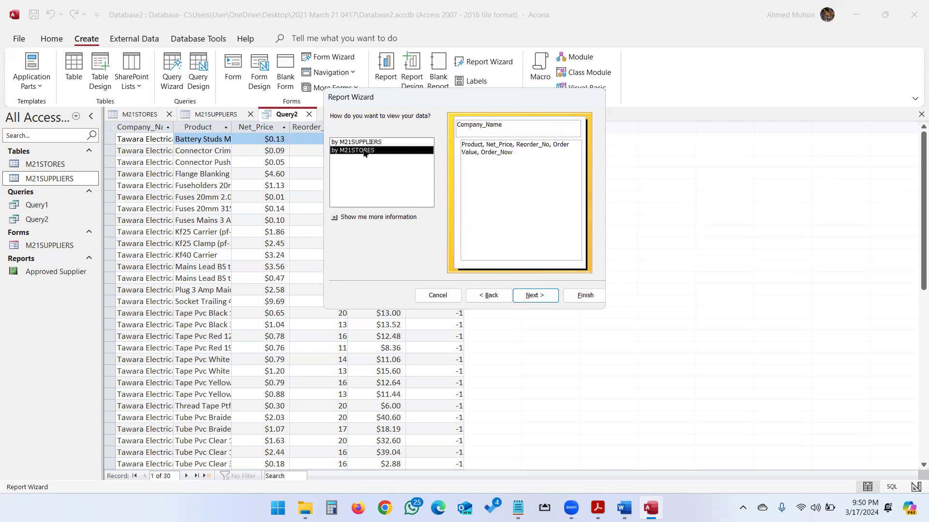
left_click(365, 143)
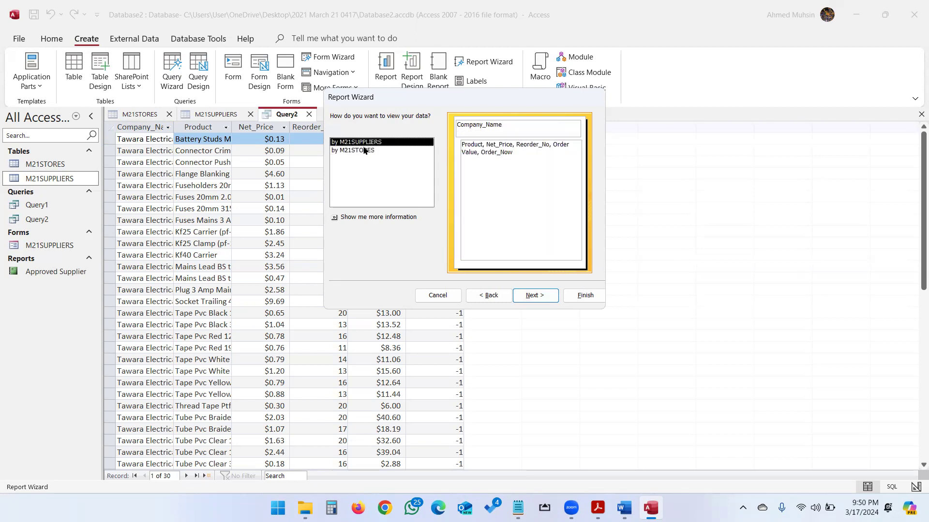
left_click(365, 151)
left_click(361, 142)
left_click(361, 151)
left_click(359, 143)
left_click(364, 150)
left_click(366, 144)
left_click(367, 151)
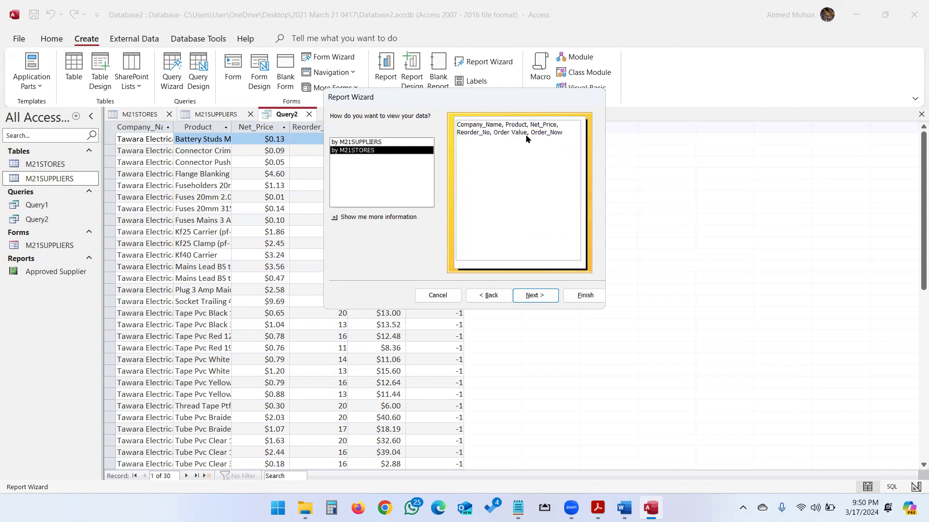
left_click(543, 297)
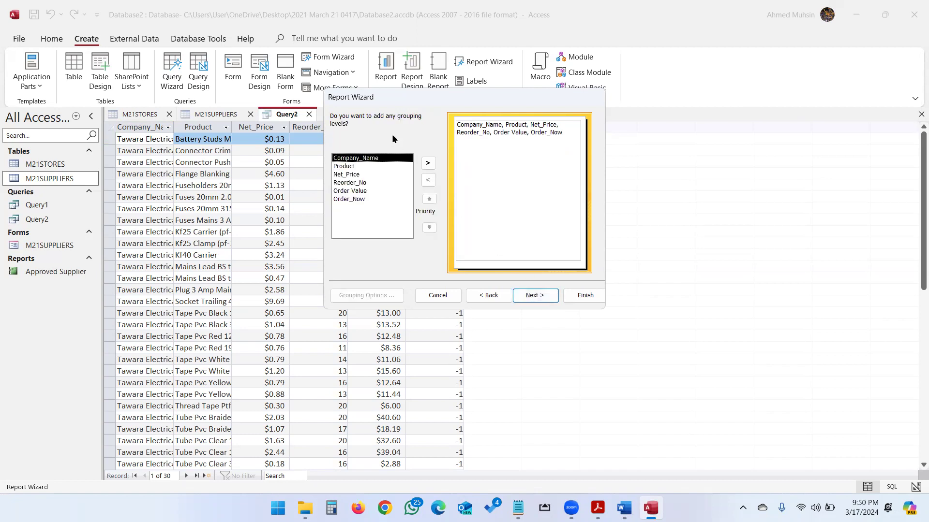
- Check the grouping requirement in the exam paper and continue without adding grouping levels or a sort order
key("alt+Tab")
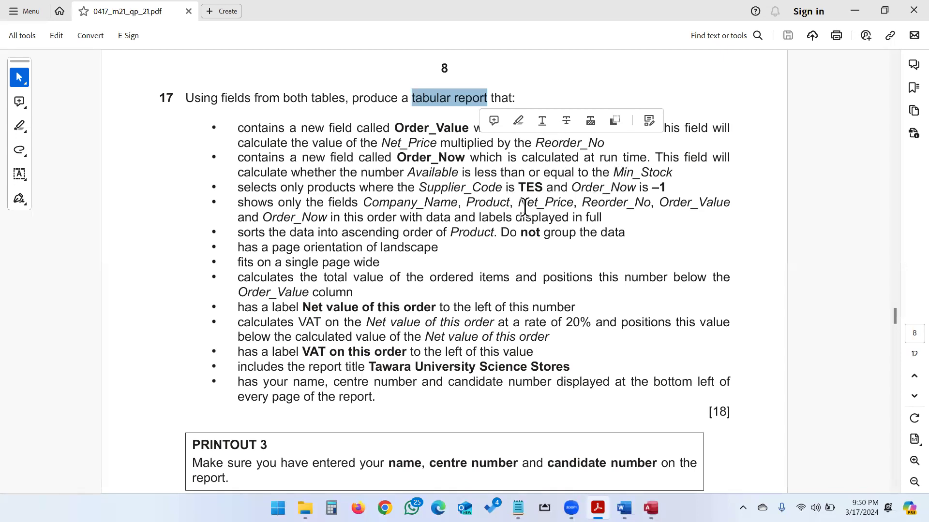
left_click_drag(503, 226, 628, 233)
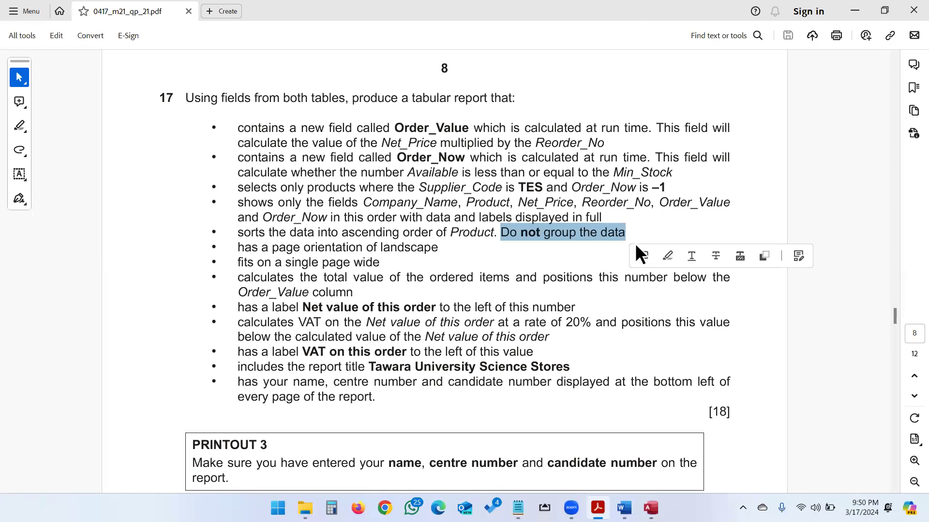
key("alt+Tab")
left_click(528, 296)
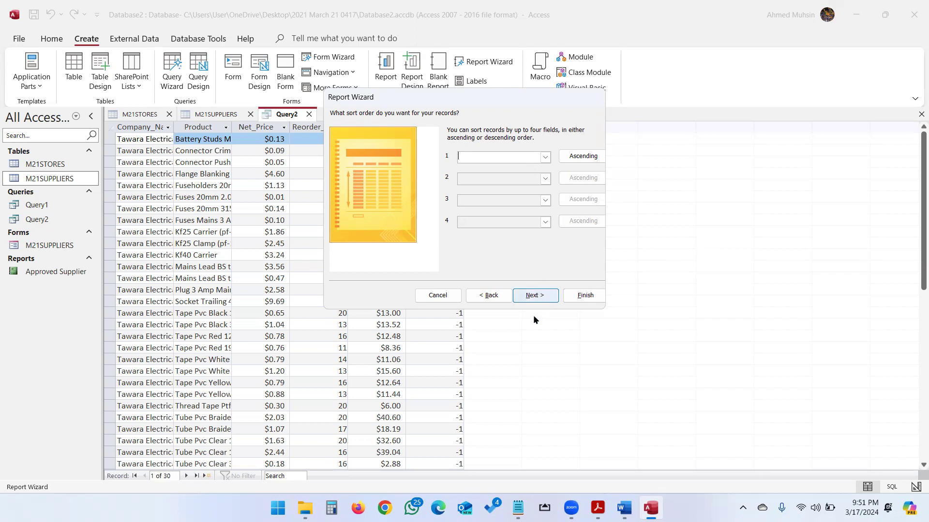
left_click(534, 295)
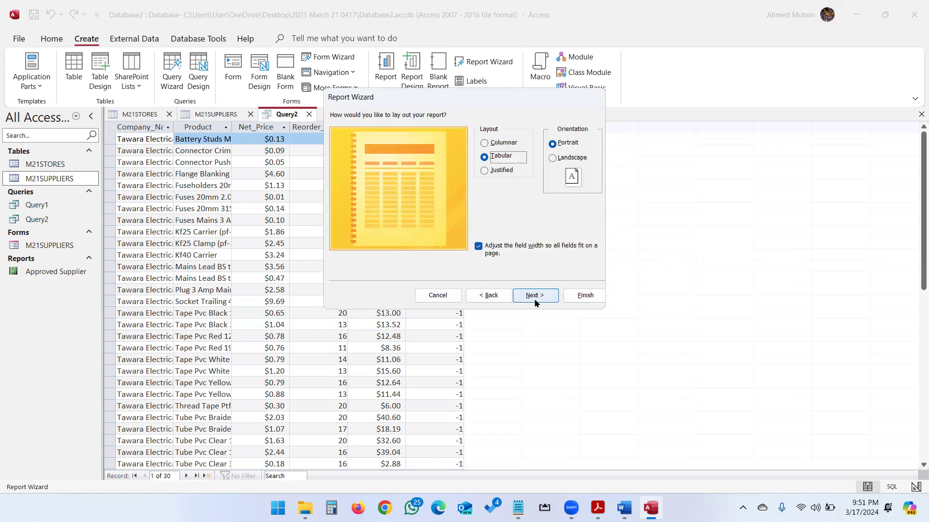
- Check the layout requirements in the exam paper and give the report a Tabular layout with Landscape orientation
left_click(501, 157)
key("alt+Tab")
double_click(432, 100)
key("alt+Tab")
key("alt+Tab")
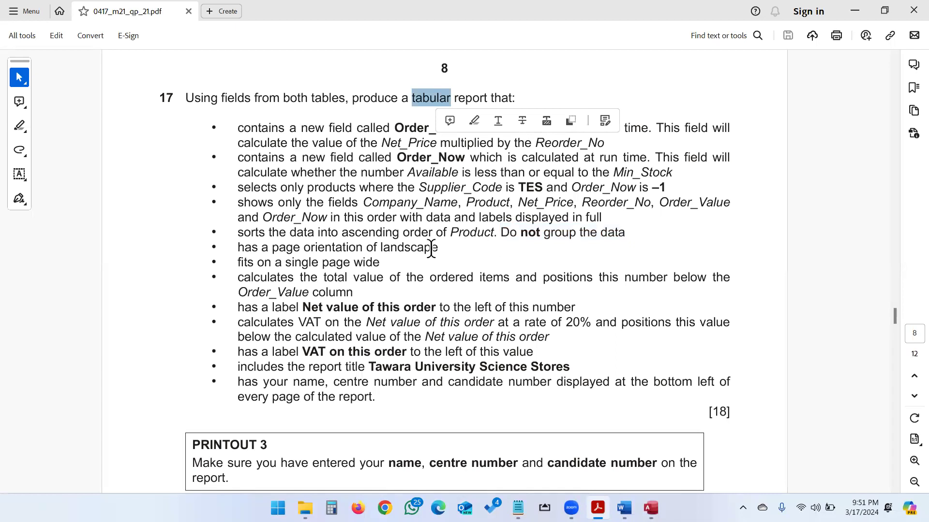
left_click_drag(273, 248, 414, 245)
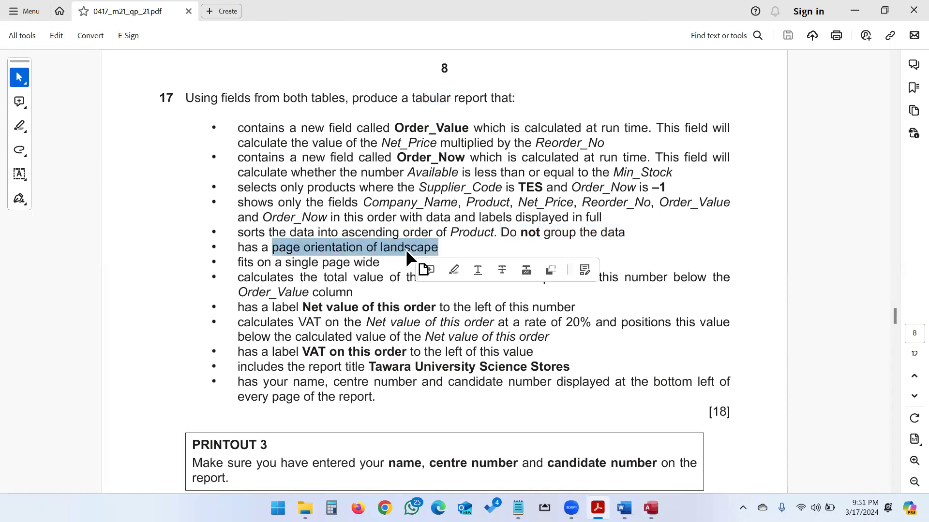
double_click(406, 249)
key("alt+Tab")
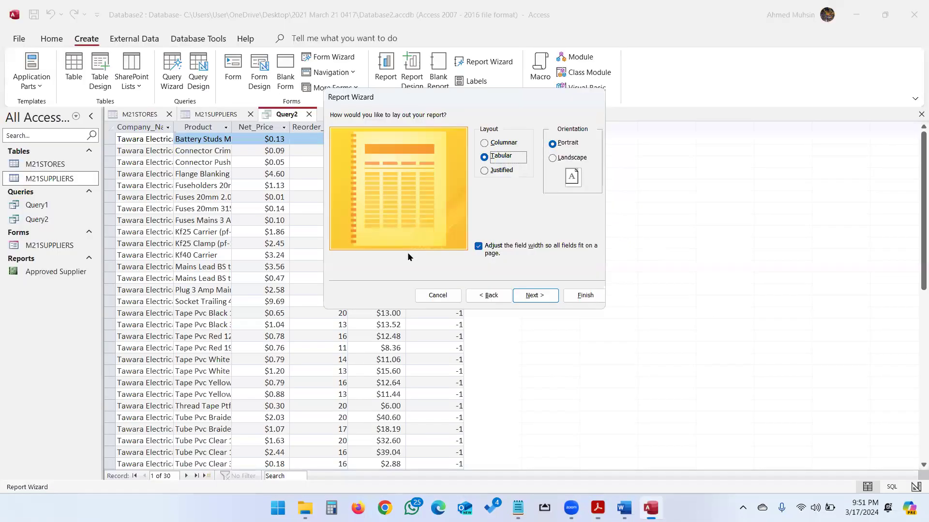
left_click(576, 158)
key("alt+Tab")
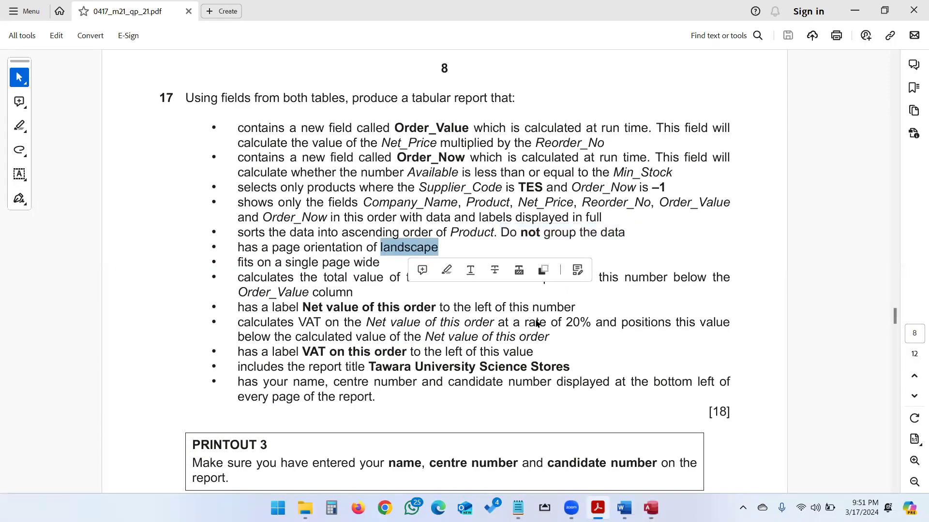
key("alt+Tab")
left_click(531, 295)
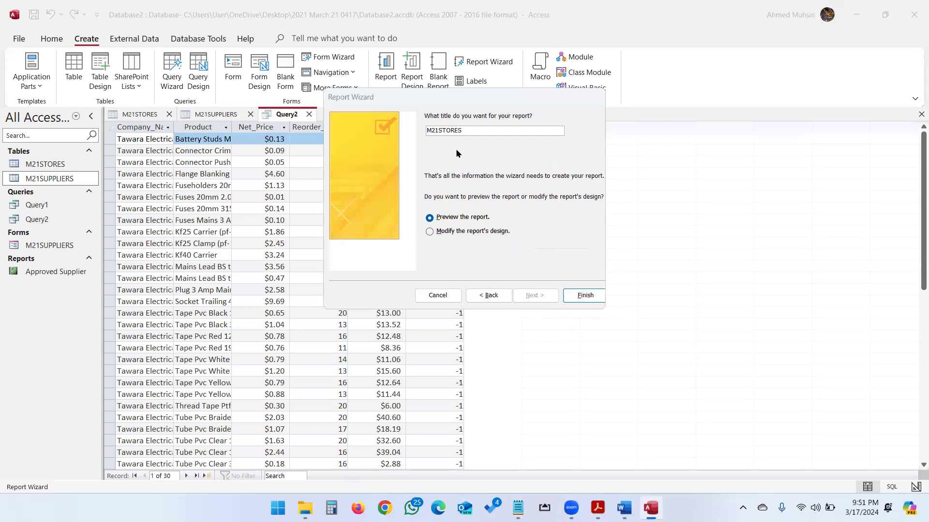
- Title the report "Tawara University Science Stores" from the exam paper and finish the wizard with its design open for modification
key("alt+Tab")
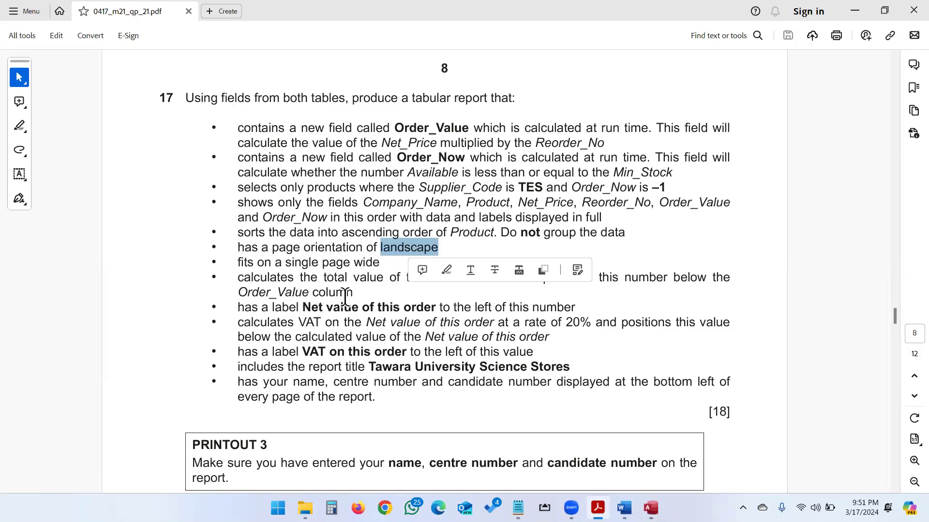
left_click(371, 312)
left_click_drag(370, 372, 571, 366)
key("ctrl+c")
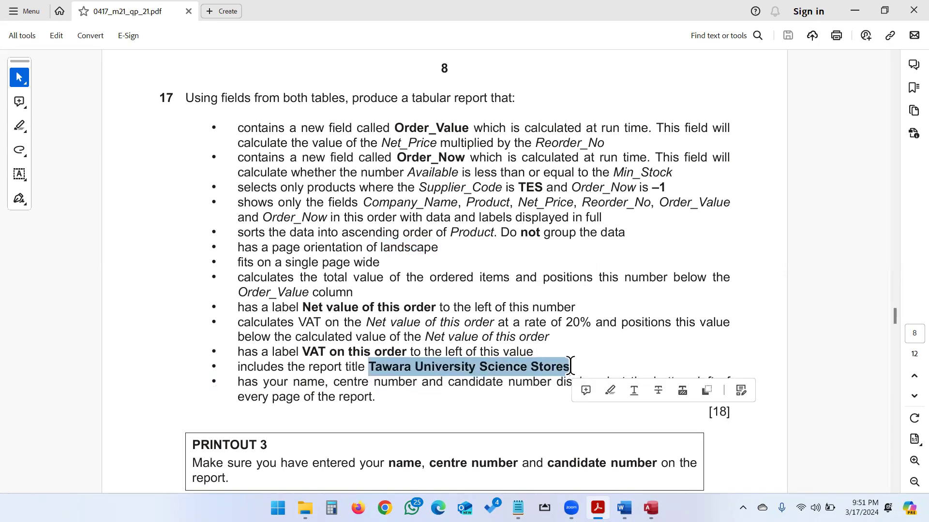
key("alt+Tab")
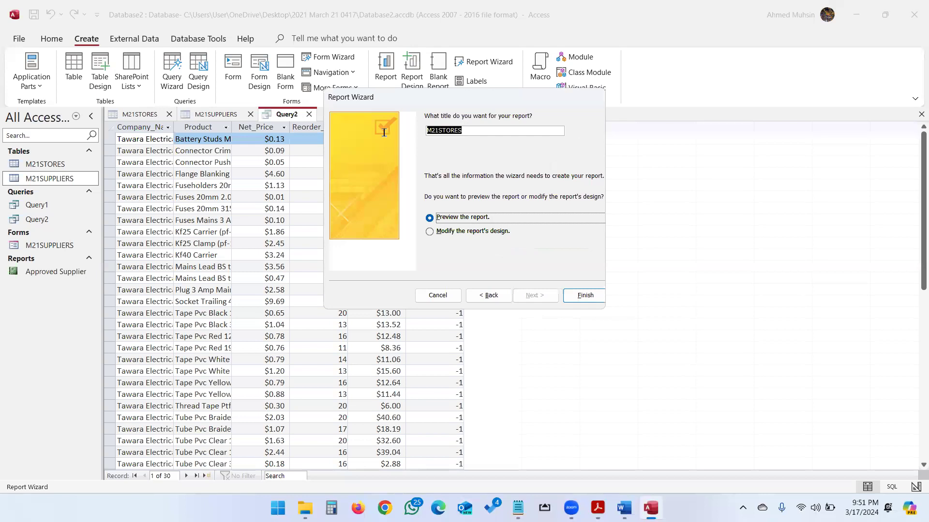
key("ctrl+v")
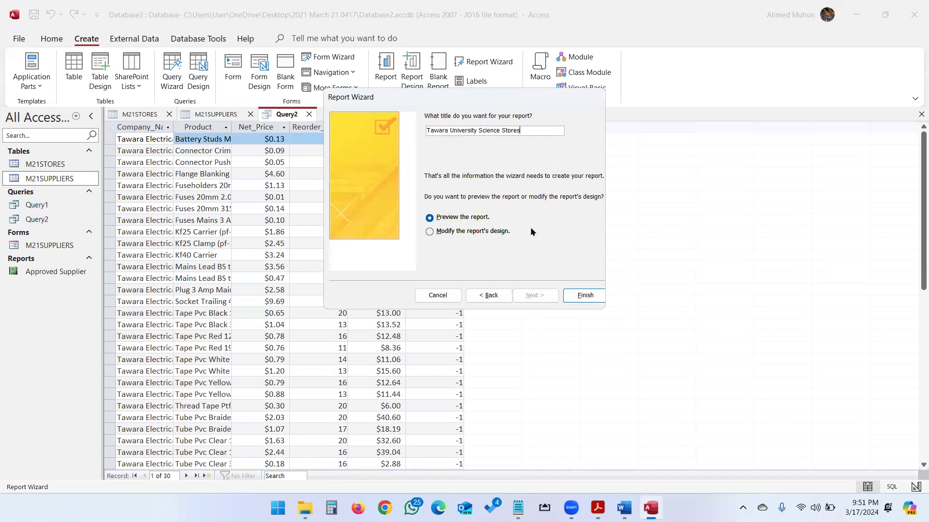
left_click(454, 232)
left_click(583, 294)
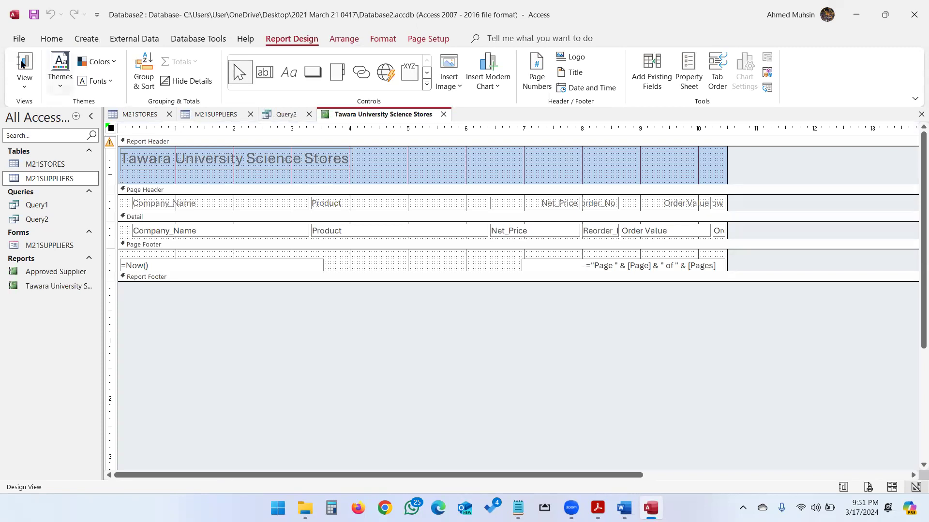
- View the report in Report View and switch it to Layout View
left_click(25, 85)
left_click(30, 107)
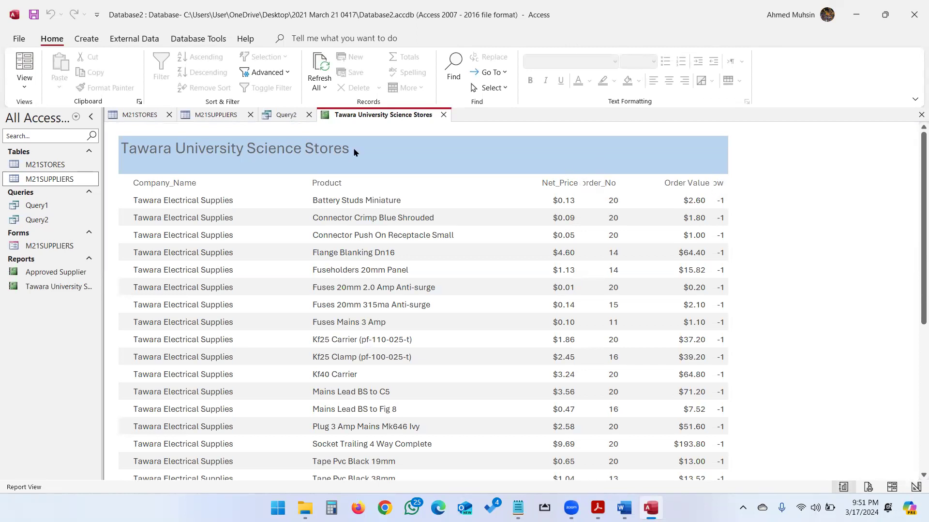
left_click(25, 85)
left_click(37, 156)
- Move the Net_Price label and its values left, closer to the Product column
left_click(560, 183)
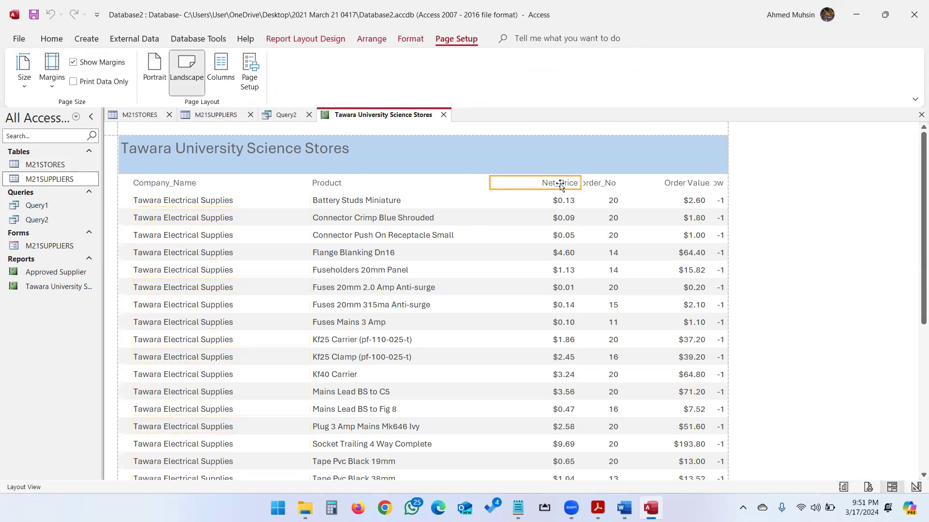
left_click_drag(484, 181, 486, 182)
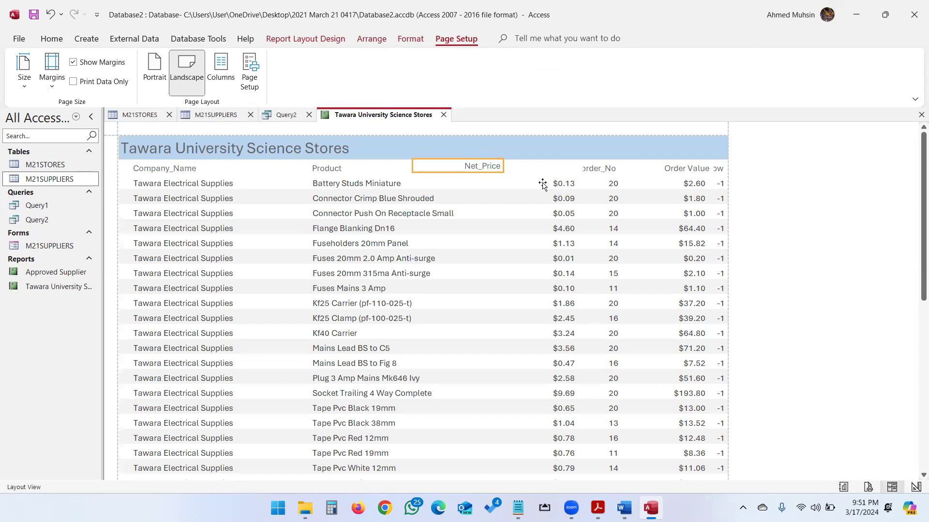
left_click(563, 185)
left_click_drag(477, 183, 479, 182)
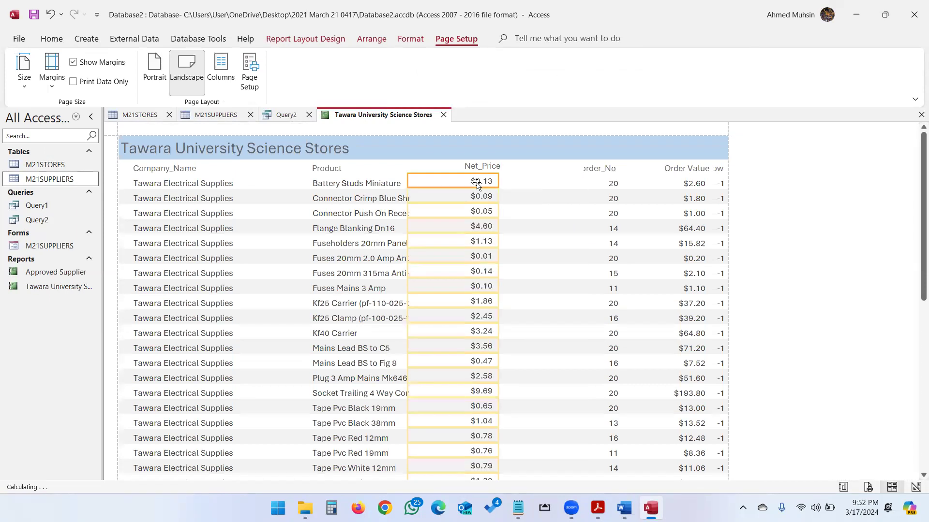
- Move the Reorder_No label and its values beside Net_Price and widen the label to show its full name
left_click(598, 168)
left_click_drag(597, 168, 510, 169)
left_click(527, 168)
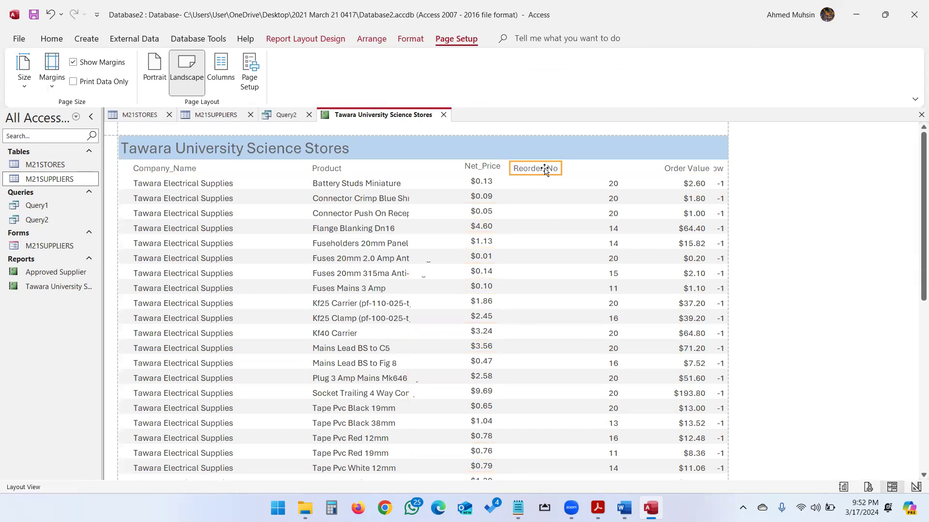
left_click(613, 184)
left_click_drag(613, 184, 536, 182)
left_click(542, 171)
left_click(541, 172)
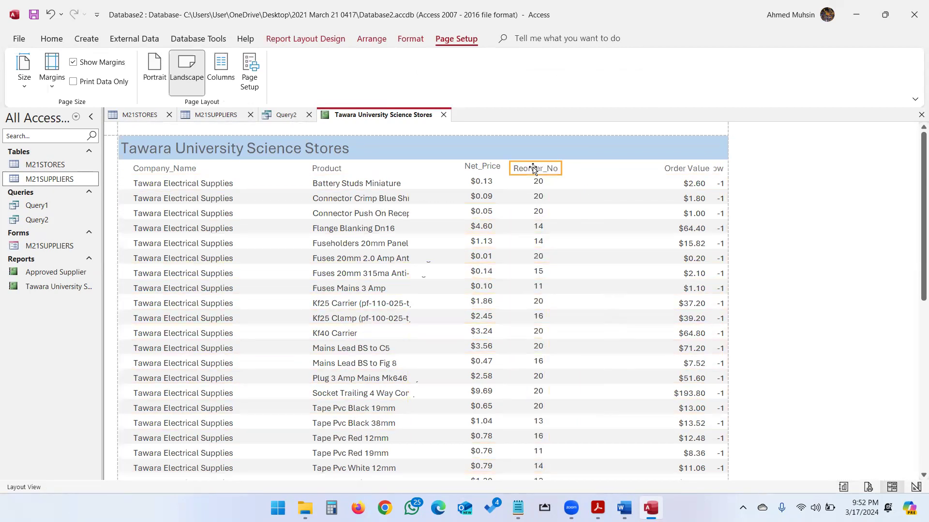
left_click(481, 166)
- Move the Order Value label and its values left beside the Reorder_No column
left_click(677, 167)
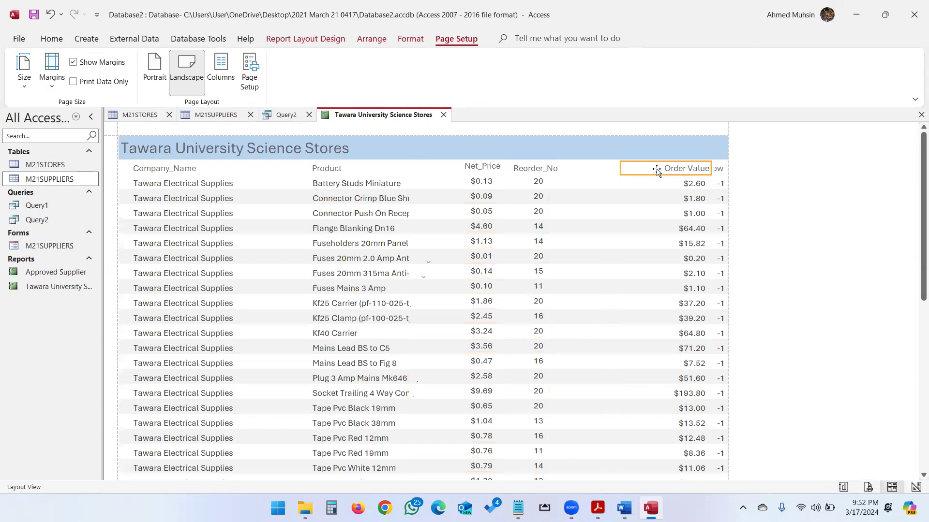
left_click_drag(615, 172, 606, 172)
left_click_drag(693, 188, 614, 183)
- Move the Order_Now label and its values left beside the Order Value column so the full label shows
left_click(709, 169)
left_click_drag(719, 168, 638, 169)
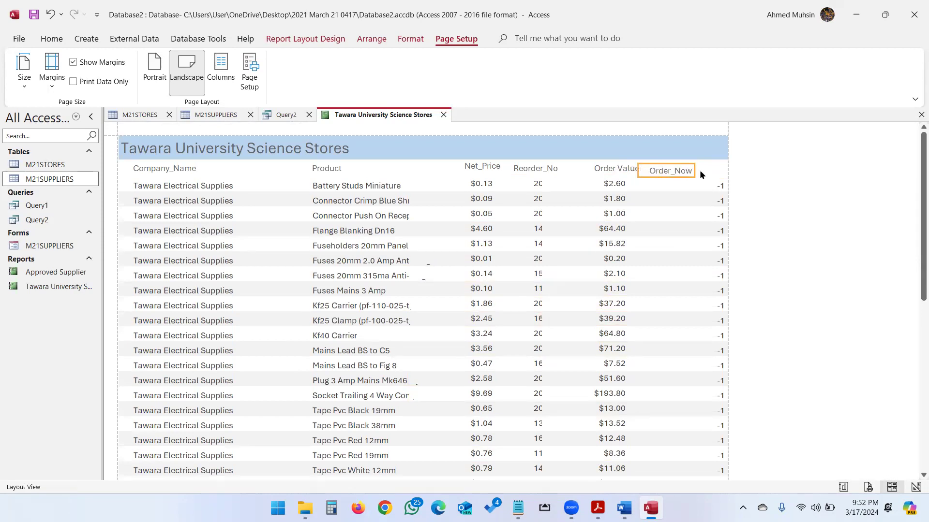
left_click(719, 186)
left_click_drag(674, 188, 674, 185)
left_click(704, 226)
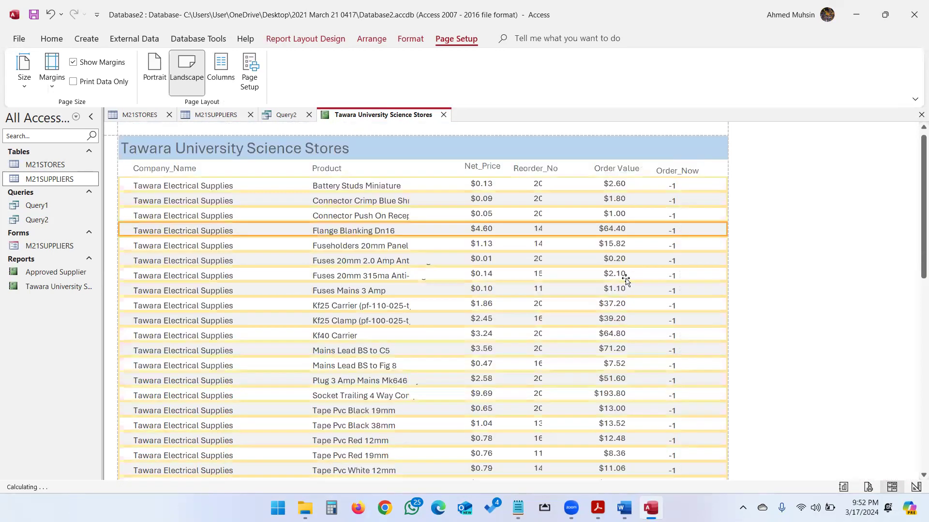
- Look over the rearranged report columns and switch the report to Design View
scroll(626, 285, "down", 3)
scroll(625, 285, "up", 3)
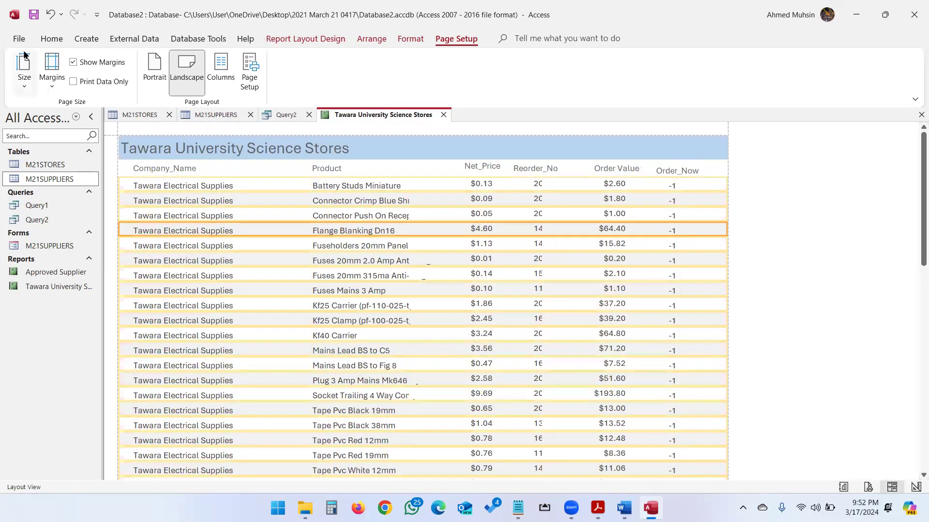
left_click(49, 39)
left_click(23, 92)
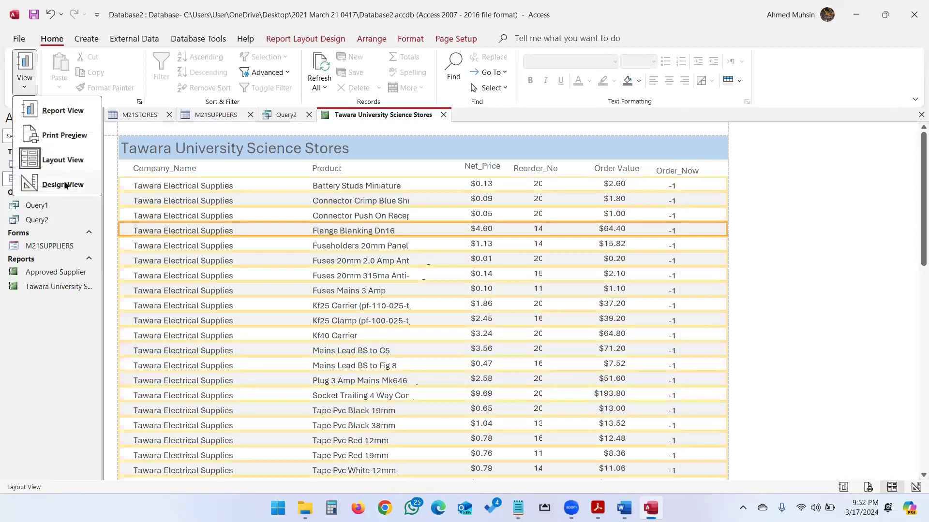
left_click(64, 182)
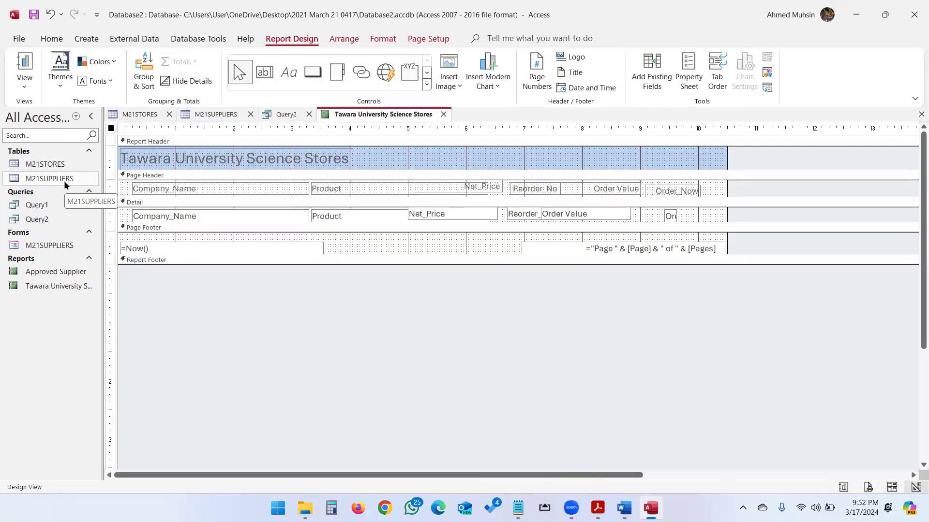
- Check the order total requirement in the exam paper PDF, and add a Sum total for the Order Value field in the Access report
key("alt+Tab")
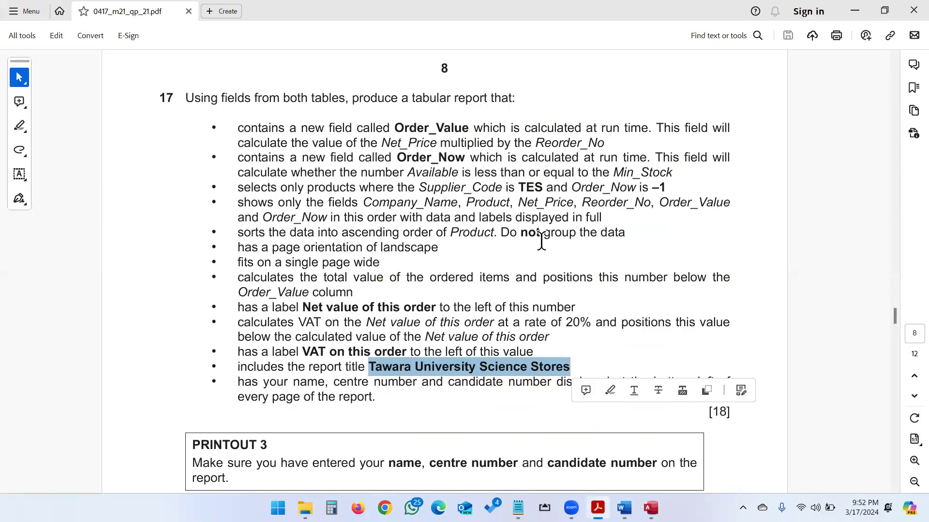
left_click_drag(287, 262, 379, 262)
left_click(382, 367)
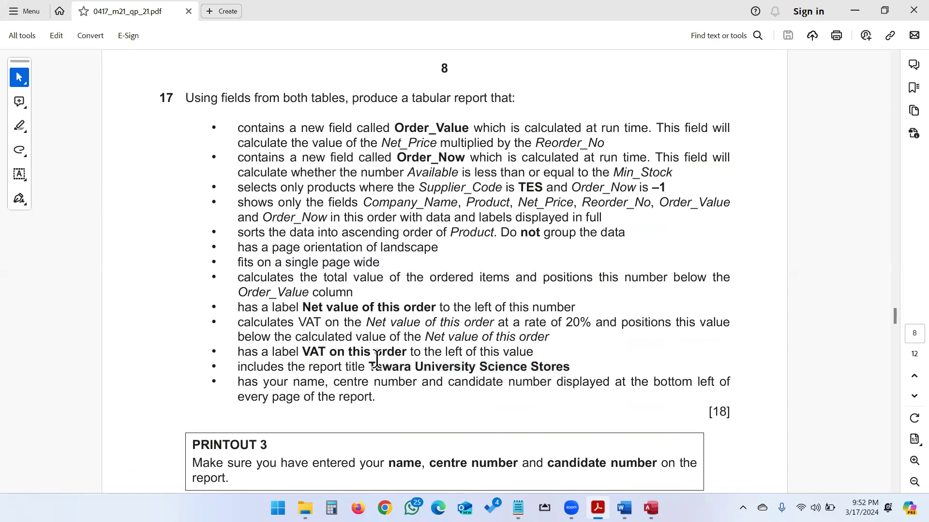
left_click(295, 275)
triple_click(269, 275)
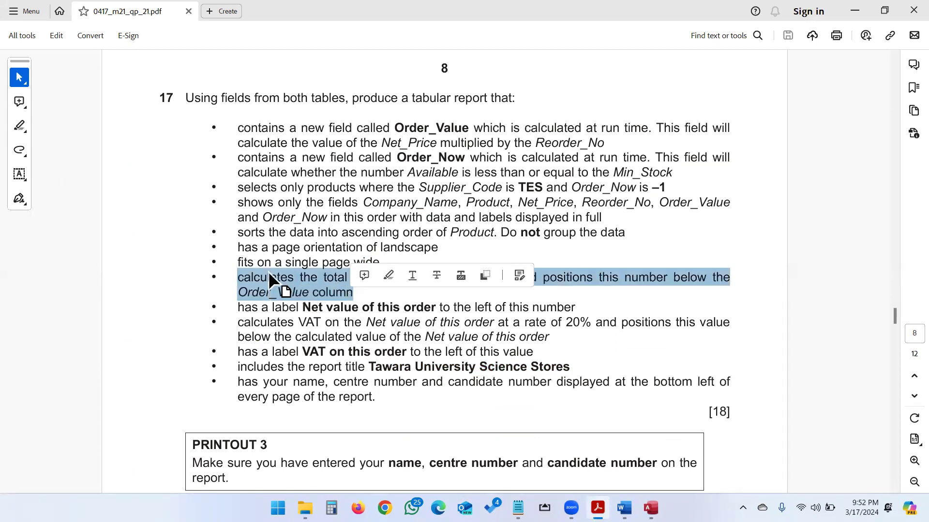
key("alt+Tab")
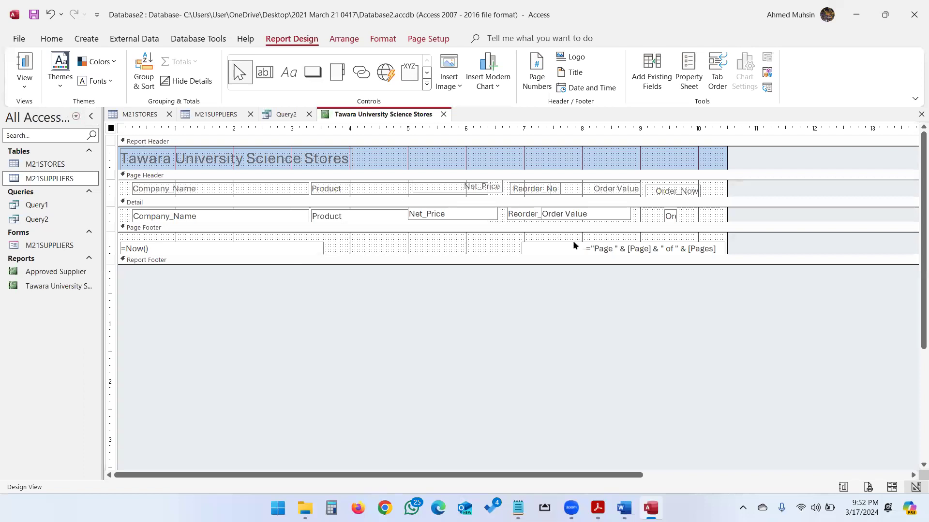
left_click(603, 190)
left_click(603, 214)
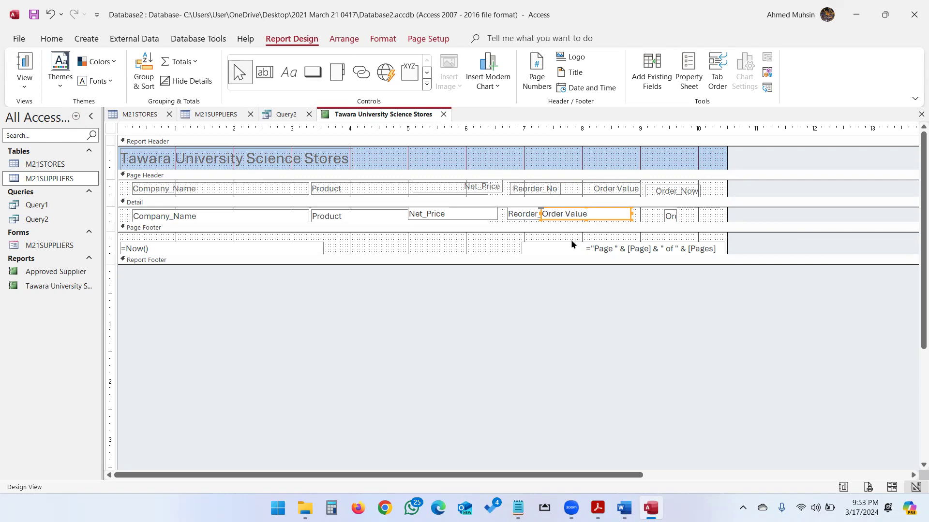
left_click(579, 301)
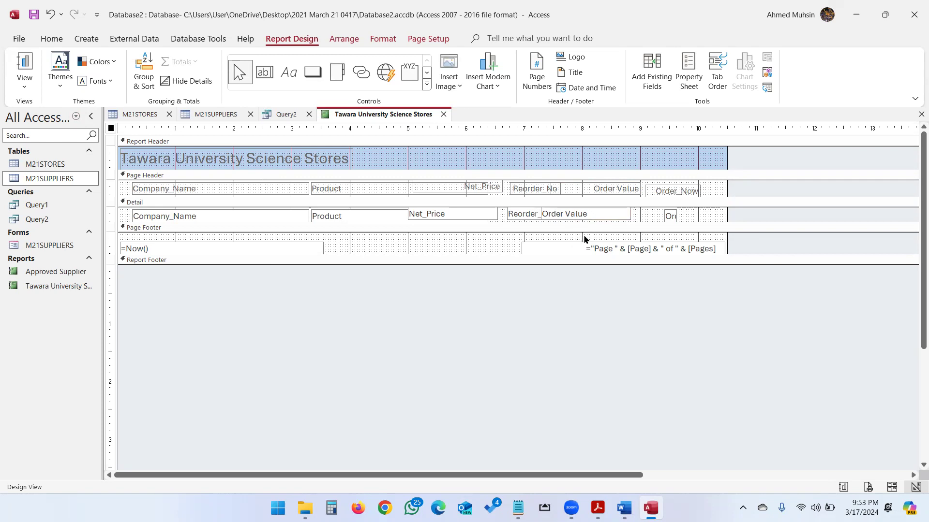
left_click(593, 216)
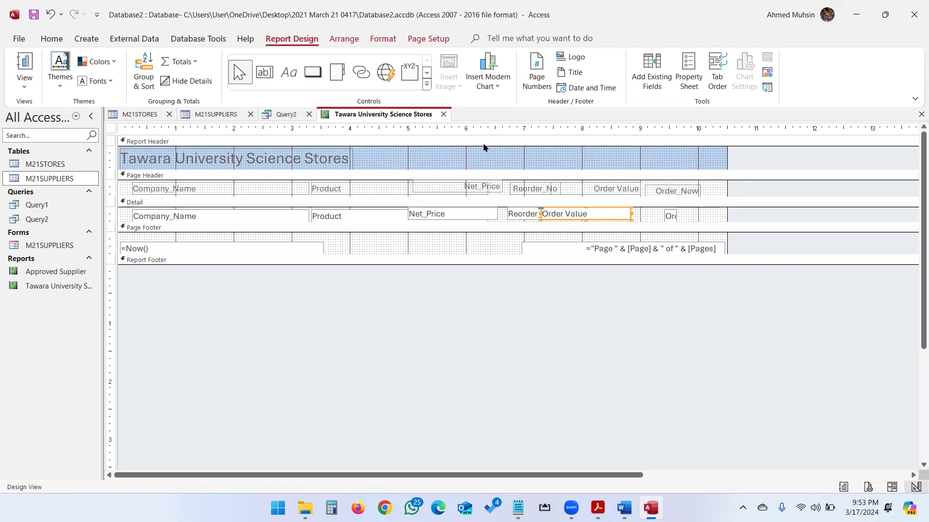
left_click(190, 64)
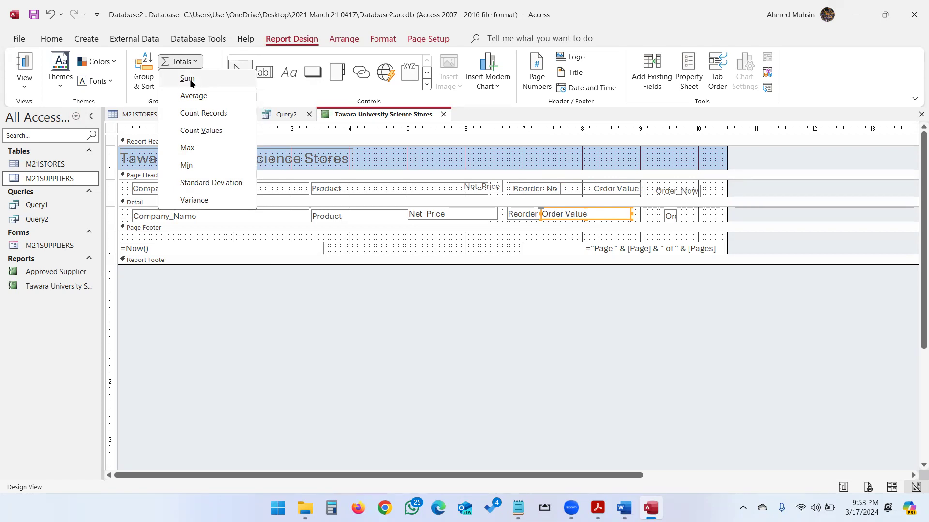
left_click(190, 79)
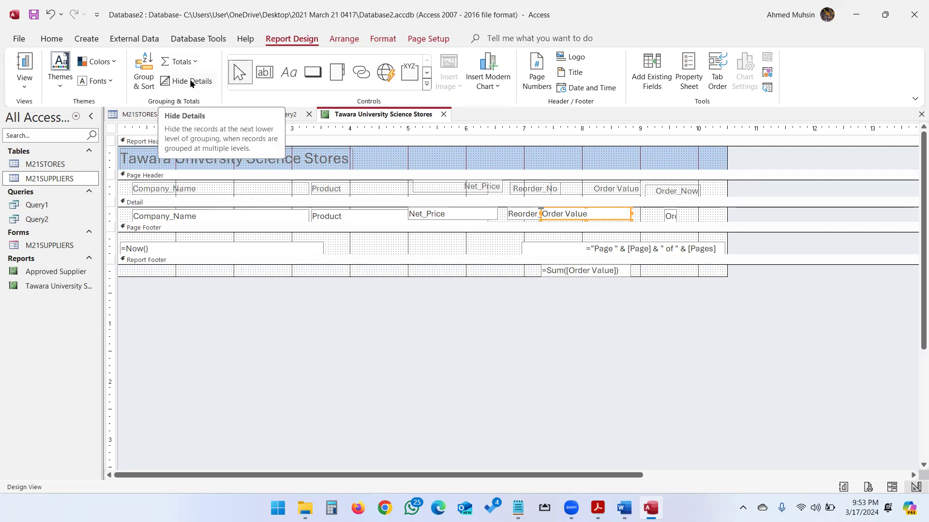
- Enlarge the Page Footer section and move the date and page number controls down within it
left_click(555, 271)
left_click_drag(494, 266, 495, 292)
left_click(264, 247)
left_click(592, 248, "shift")
left_click_drag(591, 248, 593, 252)
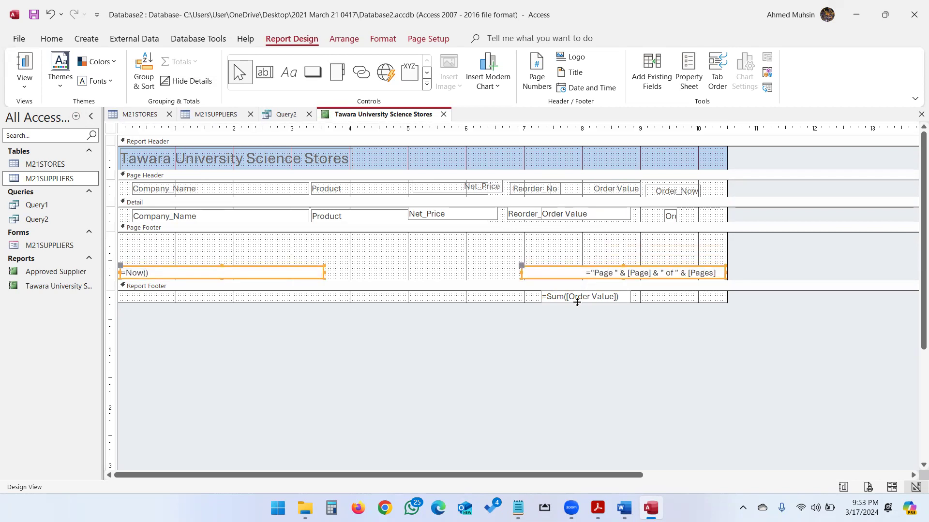
- Move the Order Value sum from the Report Footer into the Page Footer, beneath the Order Value column
left_click(551, 297)
left_click_drag(552, 297, 549, 244)
left_click(583, 382)
- Add a label reading "Net value of this order", as worded in the exam paper, to the left of the Order Value sum
key("alt+Tab")
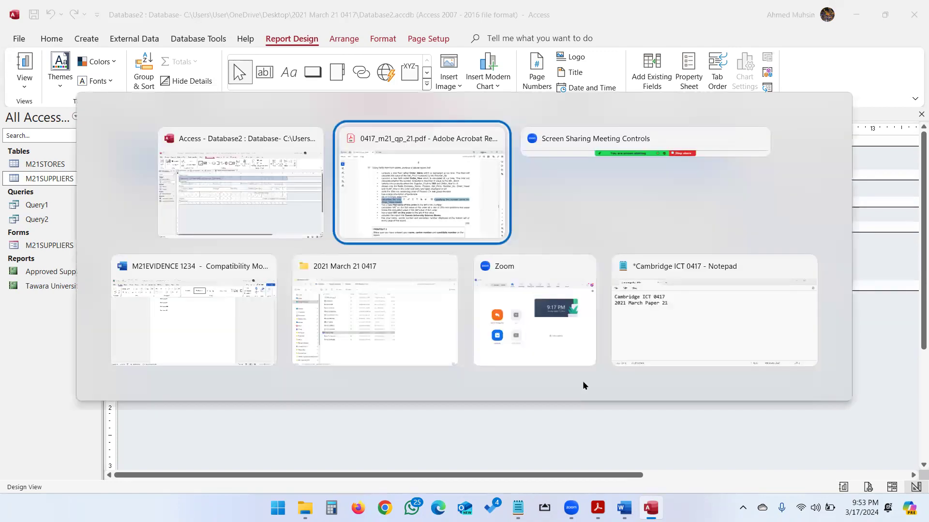
left_click(297, 308)
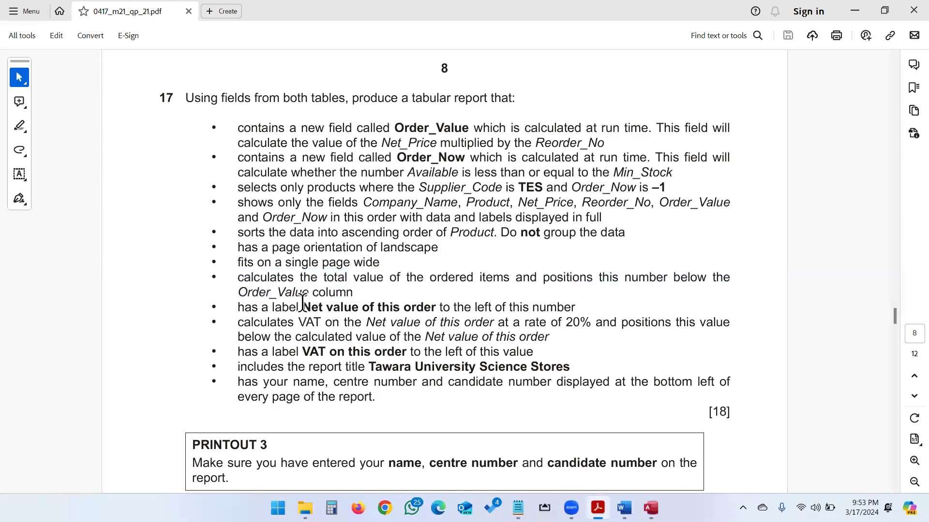
left_click_drag(304, 305, 427, 313)
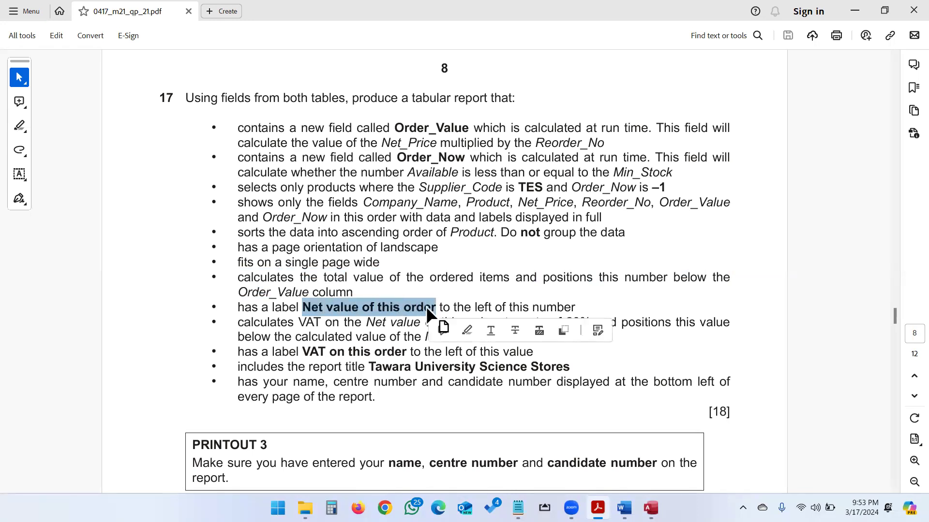
key("alt+Tab")
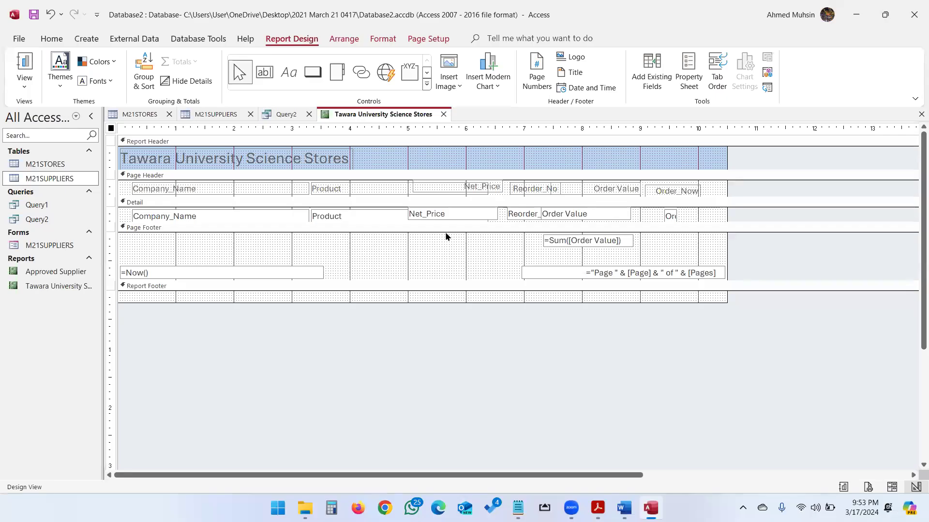
key("alt+Tab")
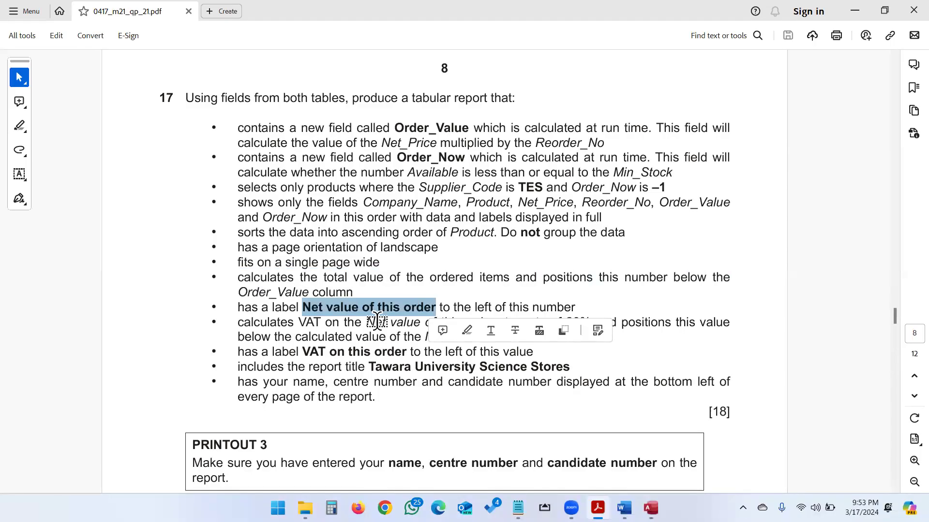
key("alt+Tab")
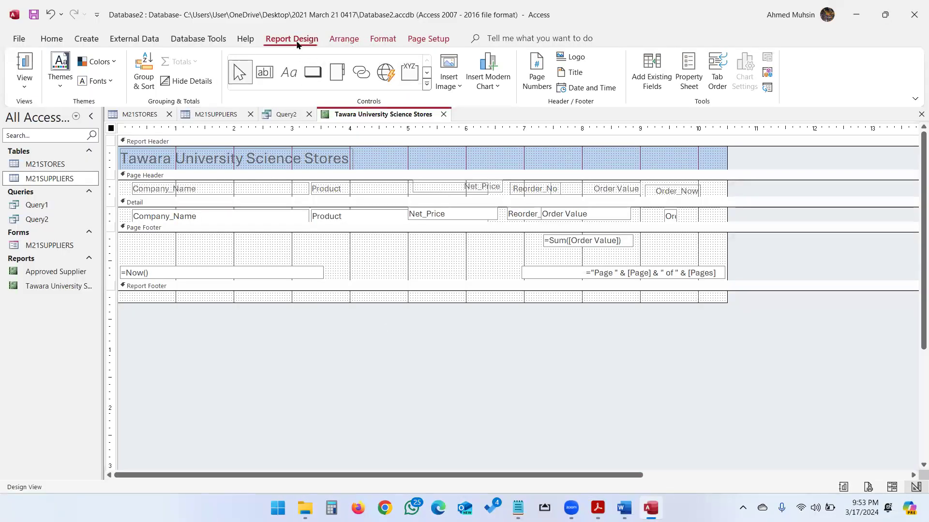
left_click(288, 75)
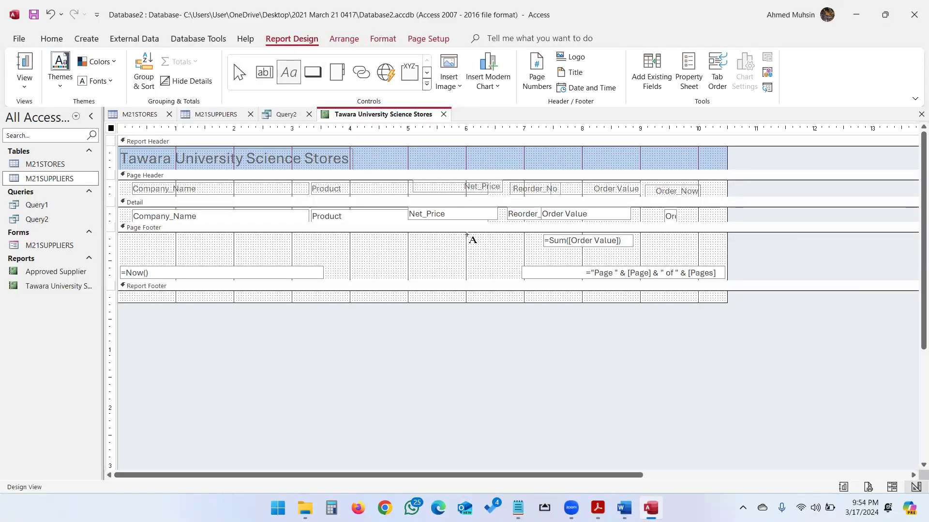
left_click_drag(471, 236, 541, 247)
key("alt+Tab")
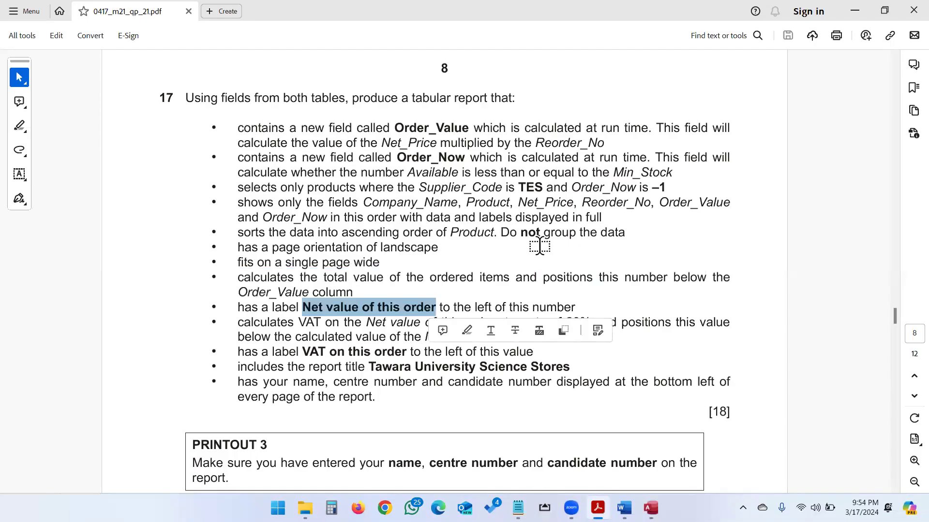
key("alt+Tab")
type("Net ")
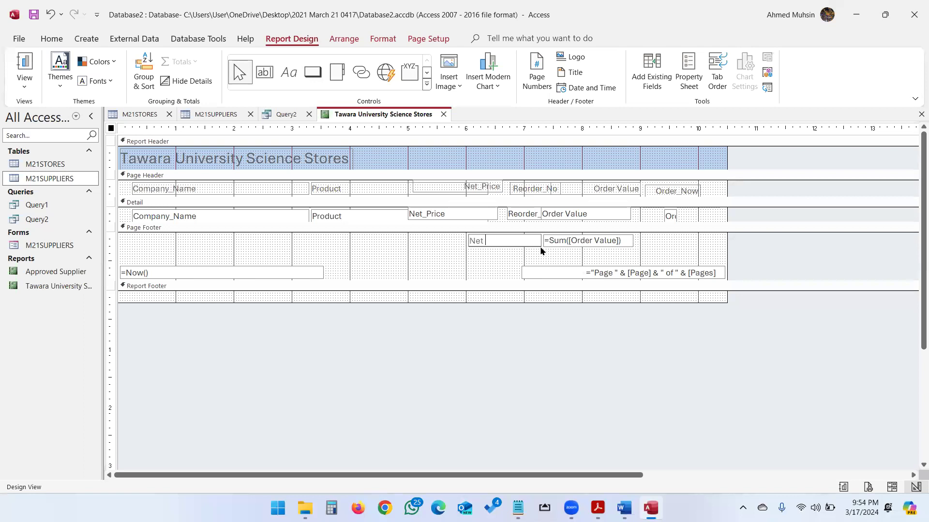
type("value of this order")
left_click(334, 262)
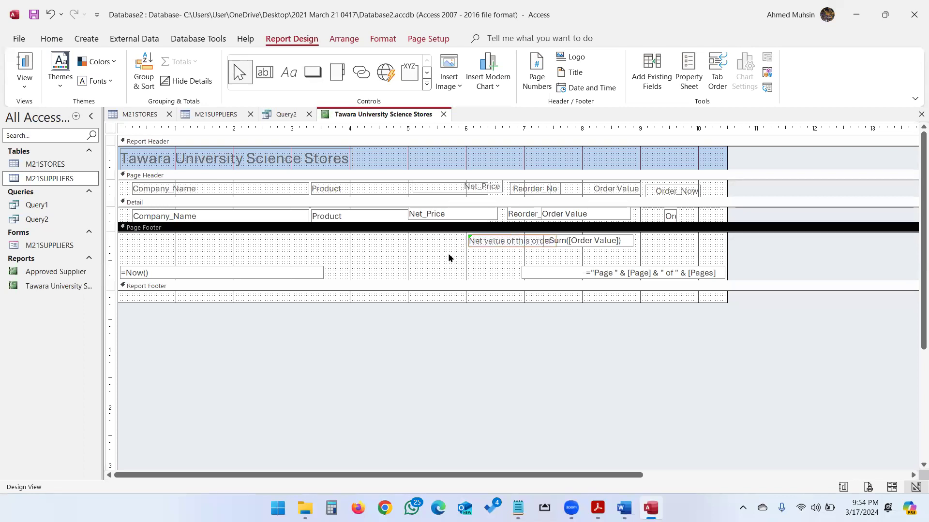
- Resize and reposition the "Net value of this order" label so it ends just before the sum without overlapping it
left_click(469, 243)
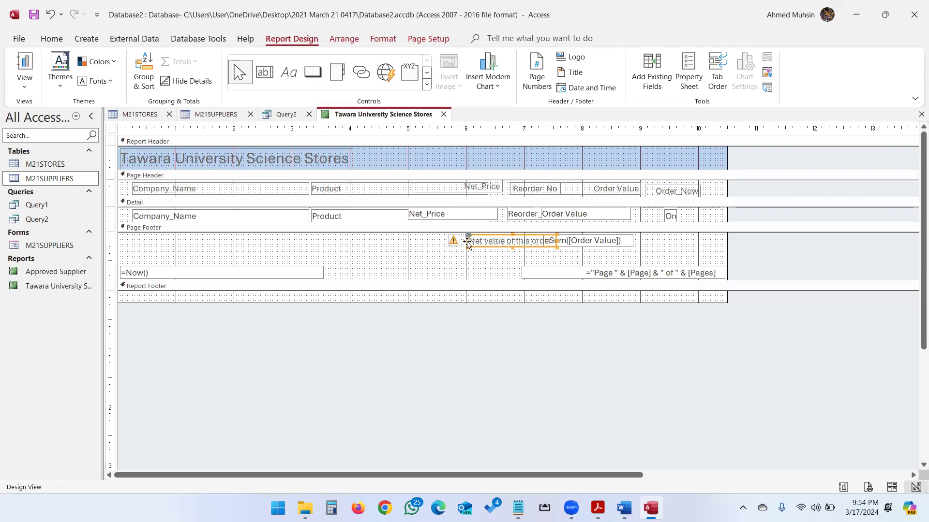
left_click_drag(468, 241, 444, 241)
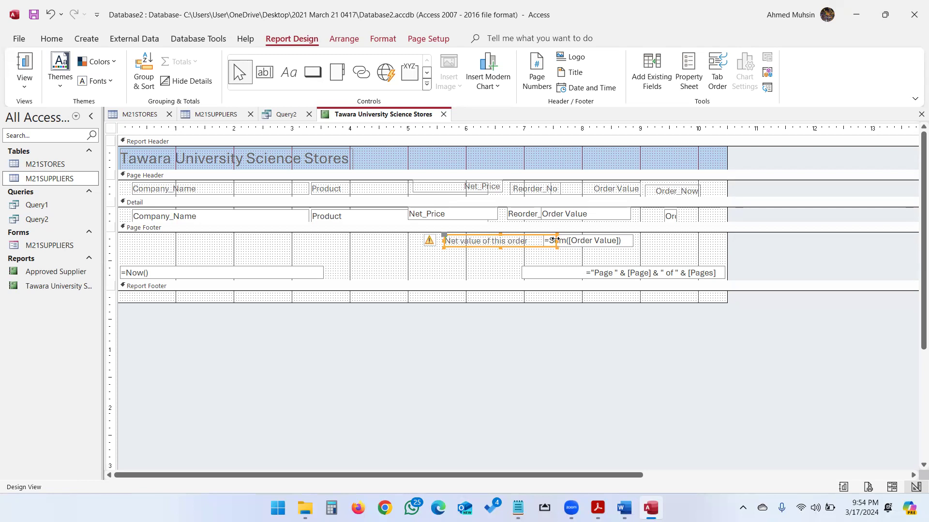
left_click_drag(555, 239, 533, 242)
key("Right")
key("Right")
key("Right")
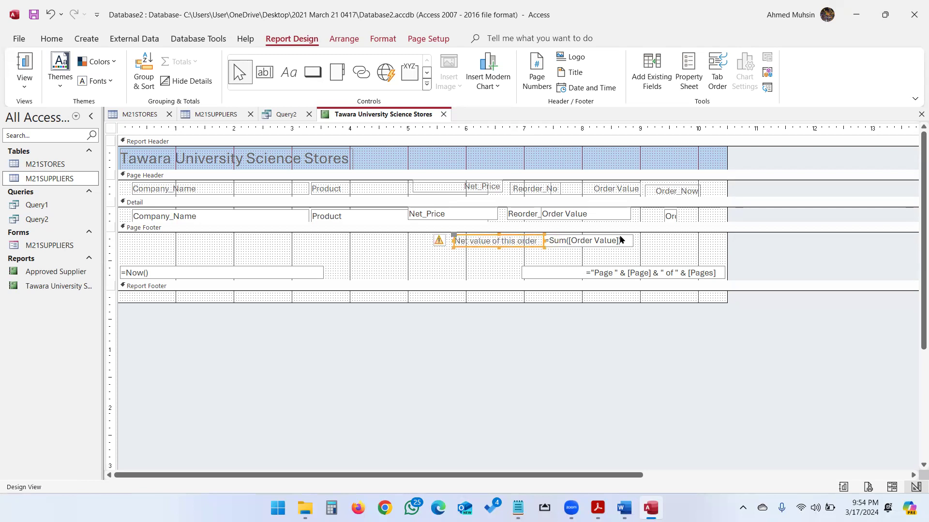
left_click(702, 251)
- Check question 17 in the exam paper PDF for the required VAT rate and placement, and return to the Access report design
key("alt+Tab")
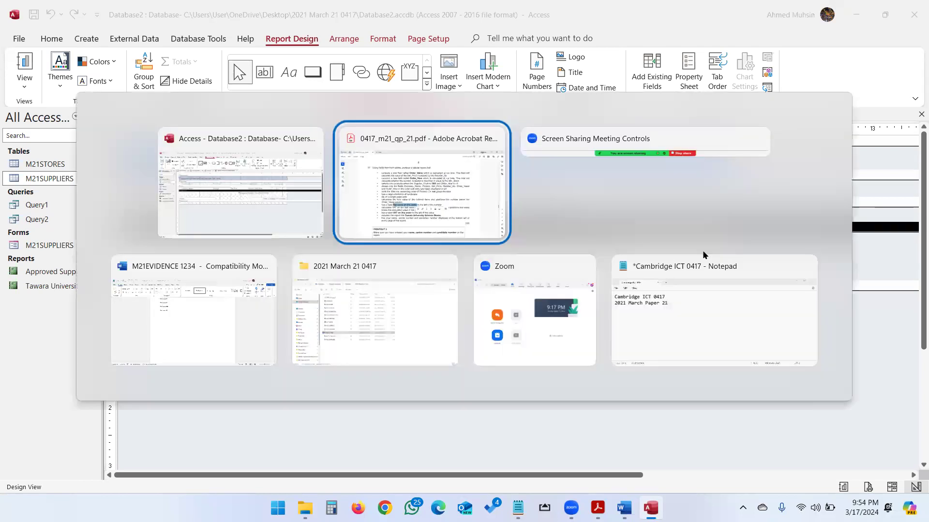
left_click(339, 367)
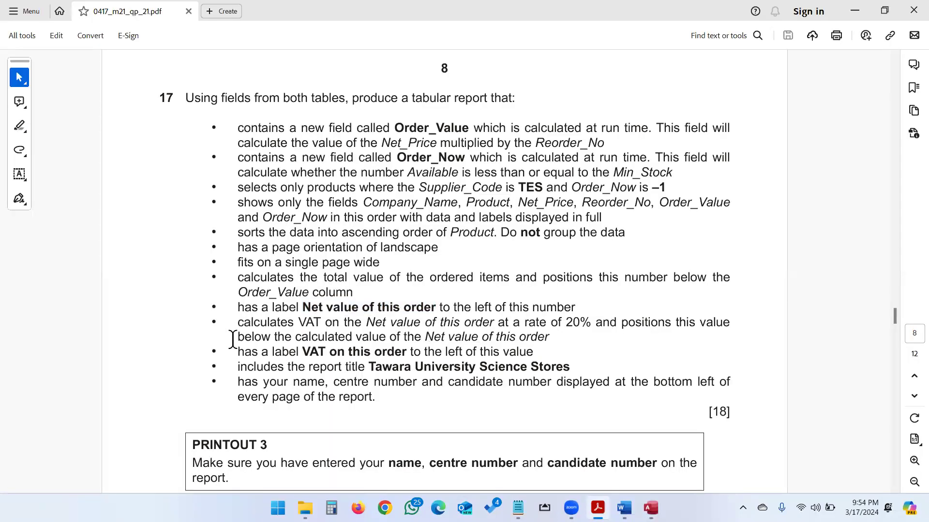
left_click_drag(236, 324, 586, 329)
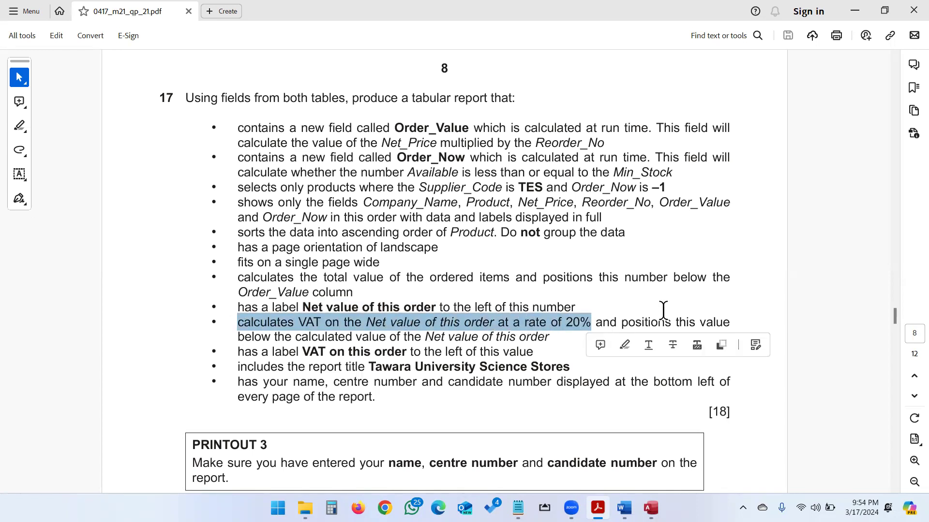
left_click(674, 320)
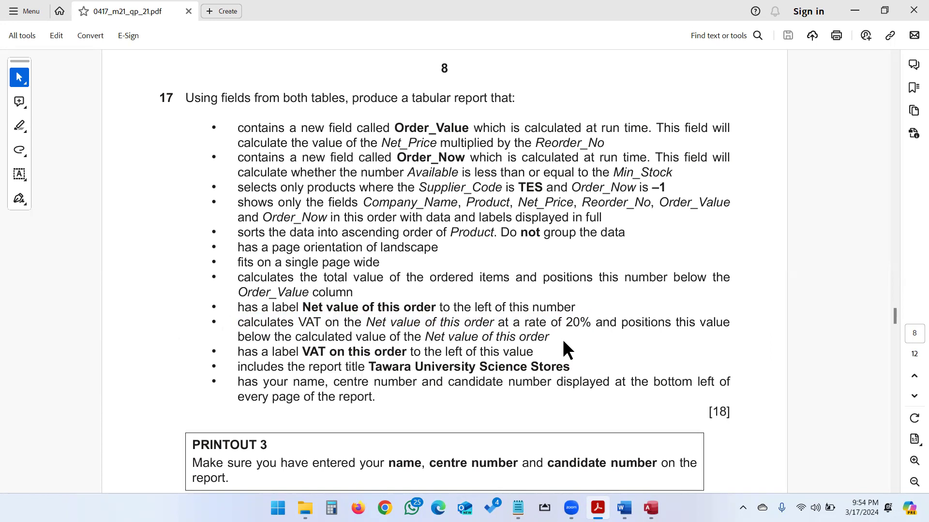
key("alt+Tab")
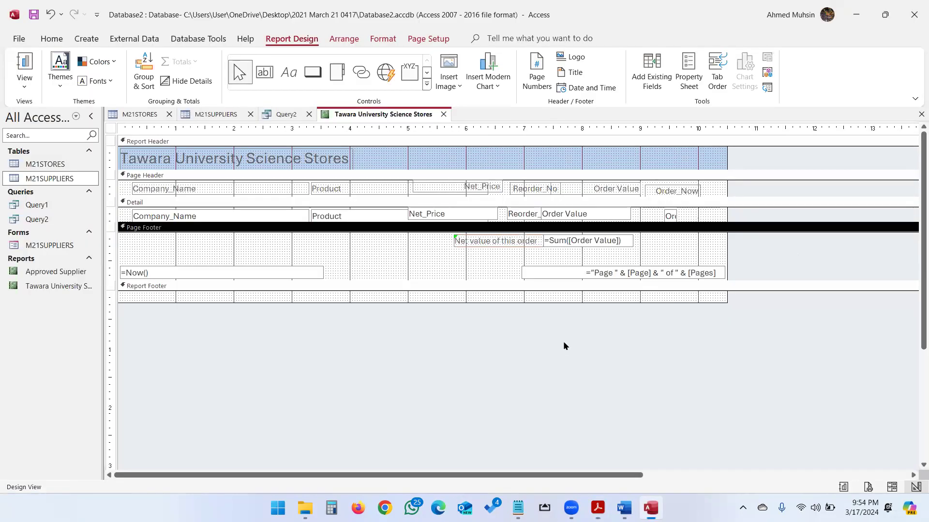
- Enlarge the Page Footer section further and shift the date and page number controls down to free space beneath the Order Value sum
left_click(583, 241)
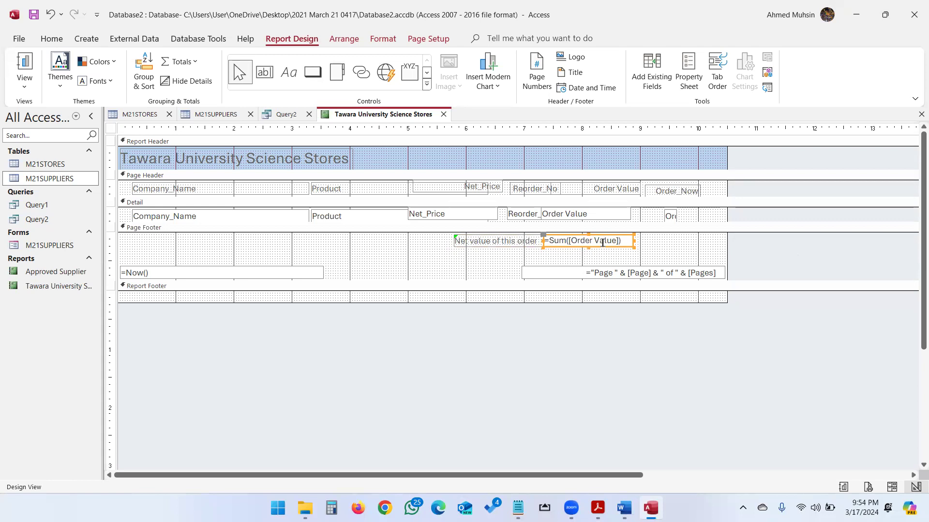
left_click_drag(499, 281, 484, 318)
left_click(292, 272)
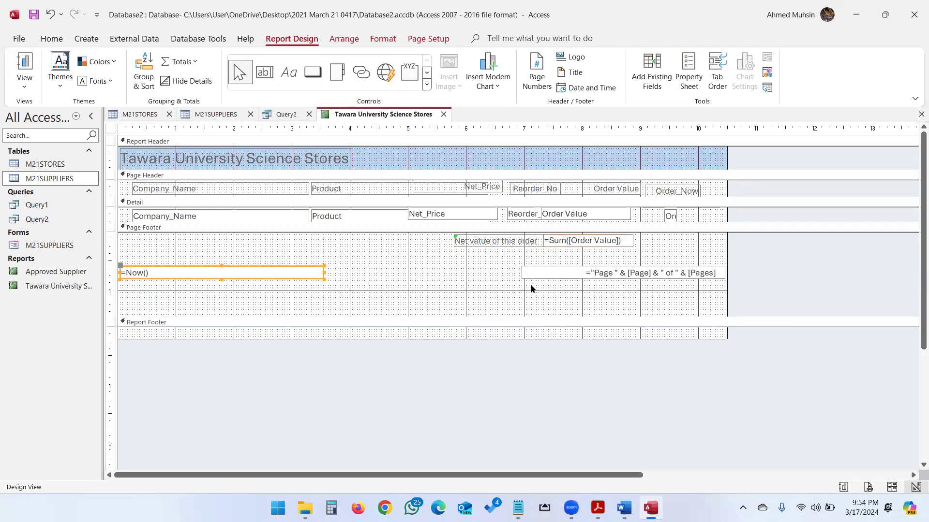
left_click(562, 273, "shift")
key("Down")
key("Down")
key("Down")
key("Down")
key("Down")
key("Down")
key("Down")
key("Down")
key("Down")
key("Down")
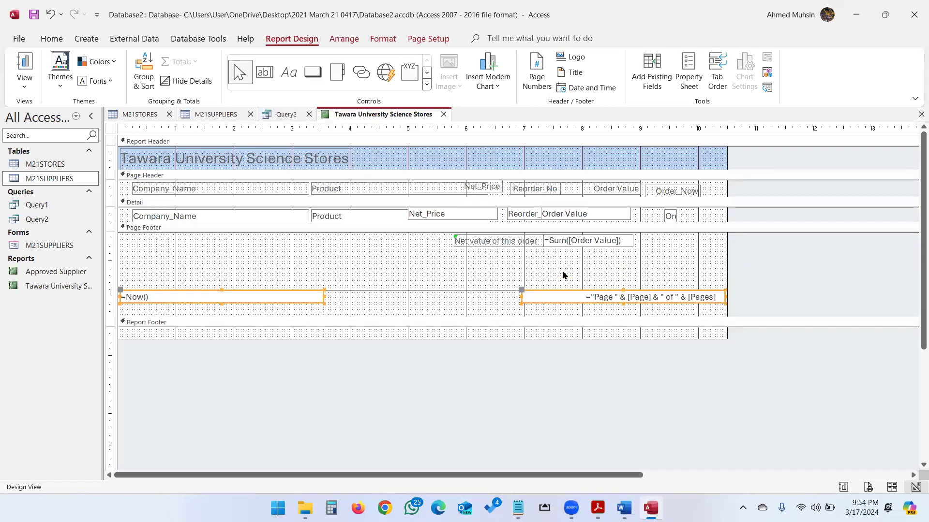
left_click(562, 275)
- Add a text box of matching width directly beneath the Order Value sum and start its expression as =0.2*[]
left_click(262, 73)
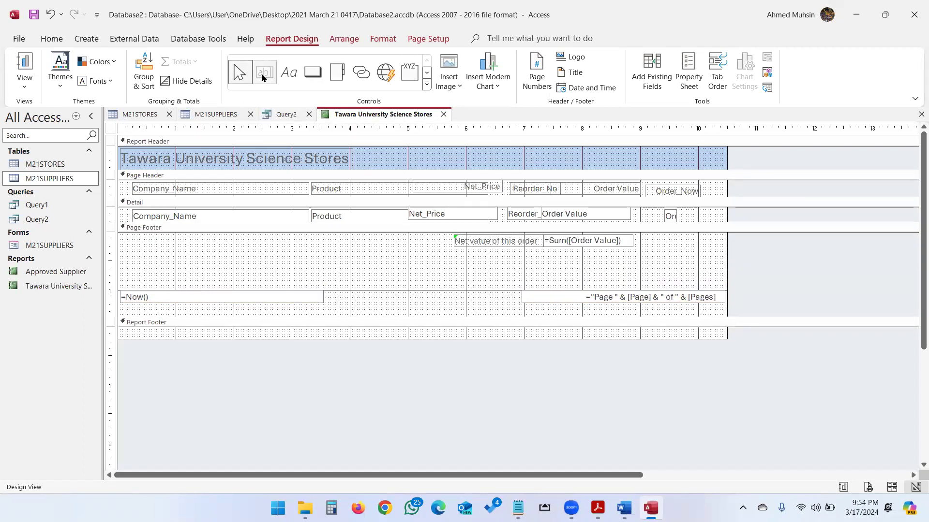
left_click_drag(544, 253, 633, 267)
left_click(582, 261)
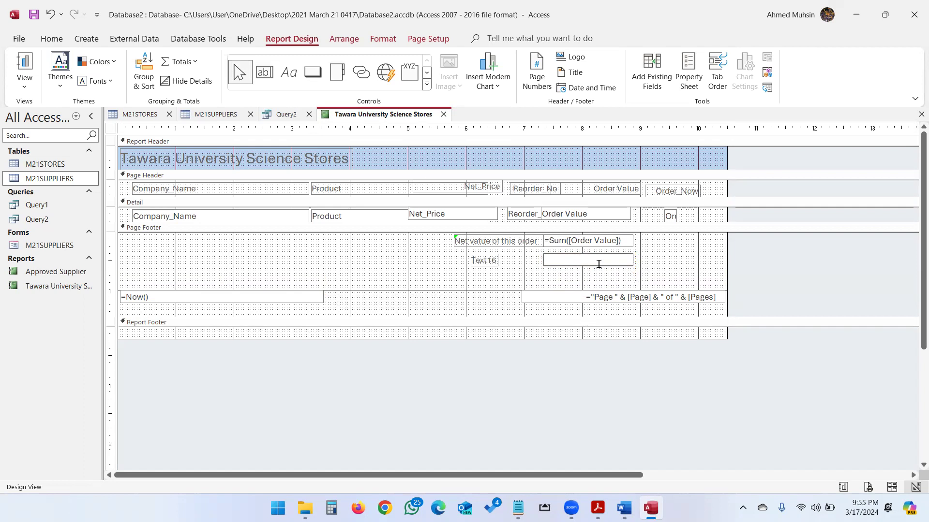
type("=0.2*[")
- Copy the Order Value sum's control name and insert it into the VAT expression, giving =0.2*[AccessTotalsOrder Value]
left_click(579, 241)
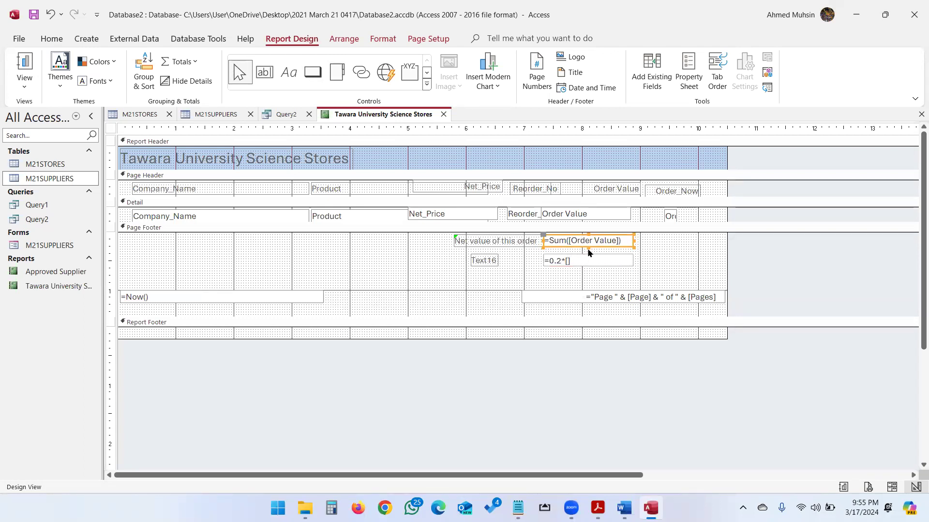
left_click(689, 77)
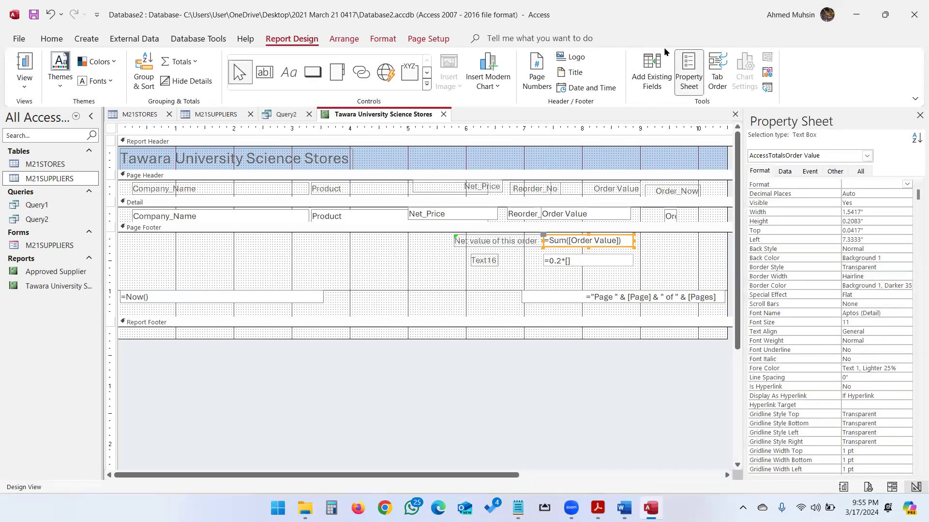
left_click(835, 172)
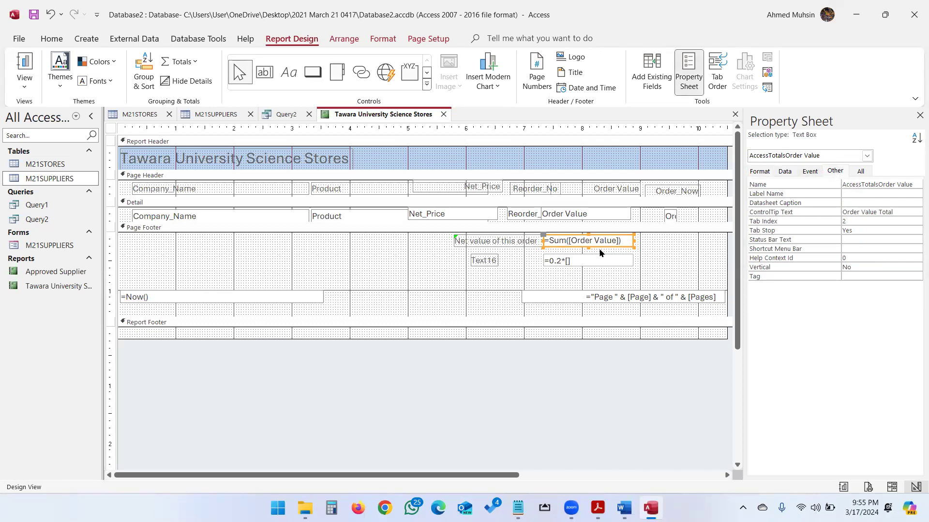
left_click(911, 185)
left_click(840, 184)
key("ctrl+c")
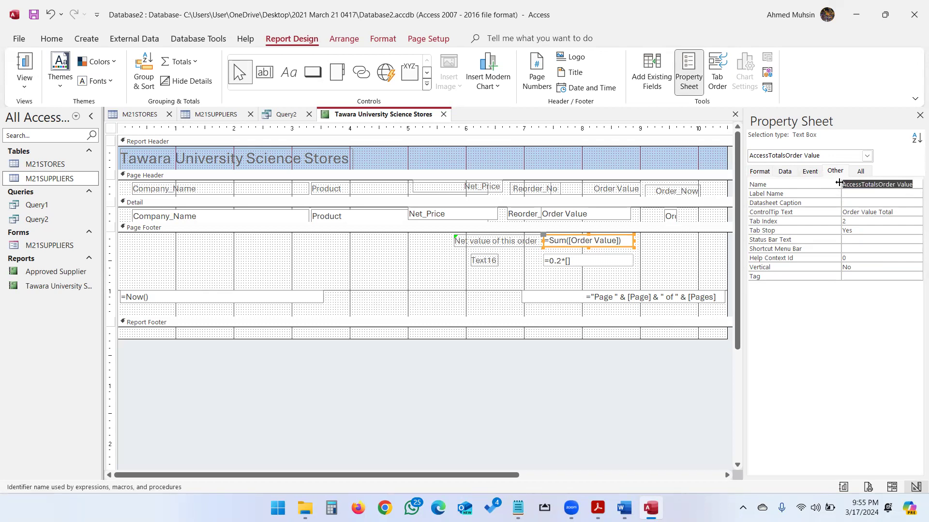
left_click(568, 261)
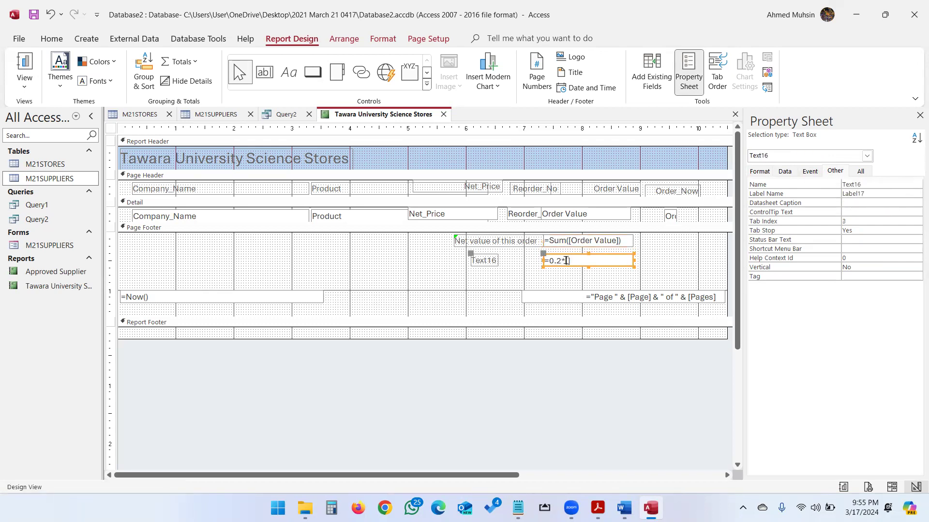
key("ctrl+v")
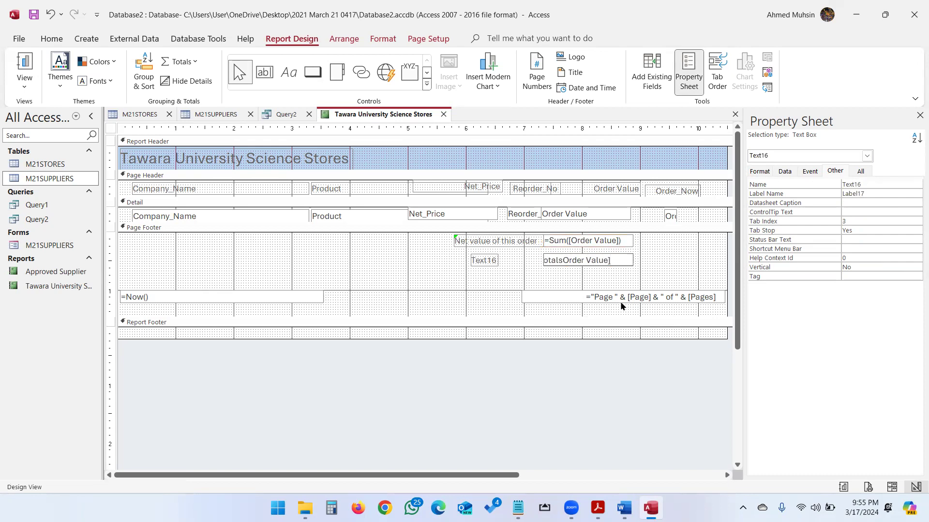
left_click(531, 404)
- Widen the VAT text box to show its whole expression and delete its attached default label
left_click(621, 261)
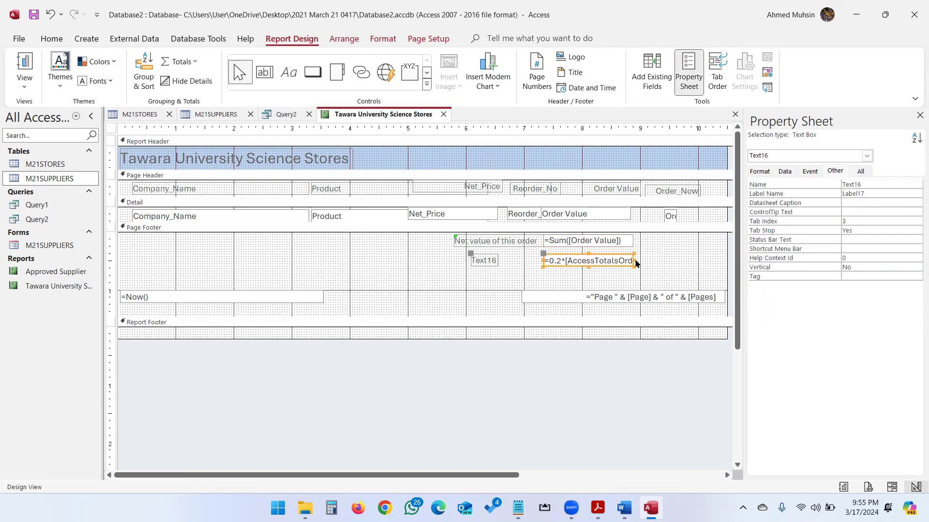
left_click_drag(634, 260, 678, 260)
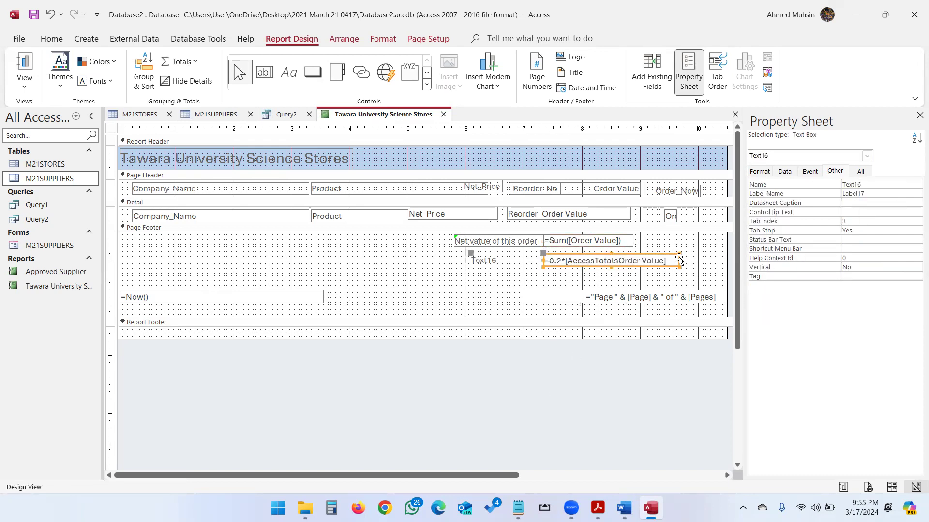
left_click(590, 364)
left_click(554, 264)
left_click(478, 263)
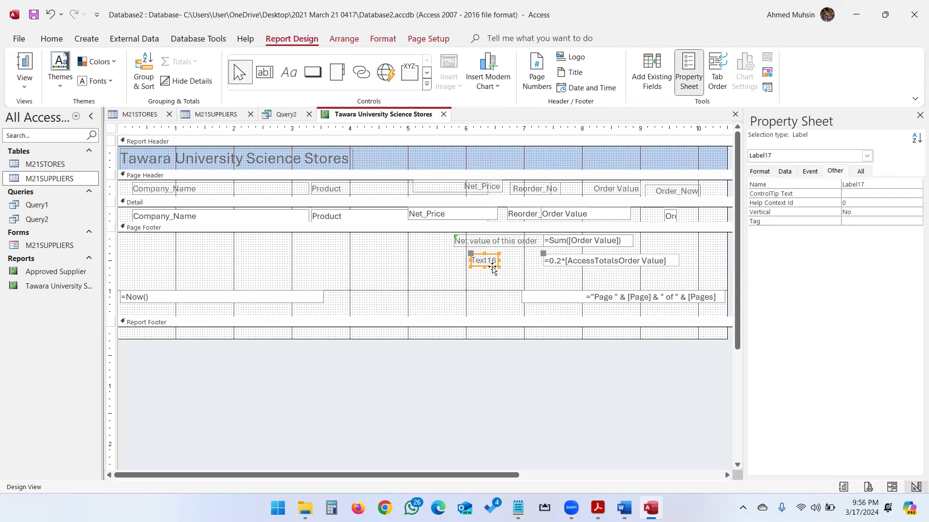
key("Delete")
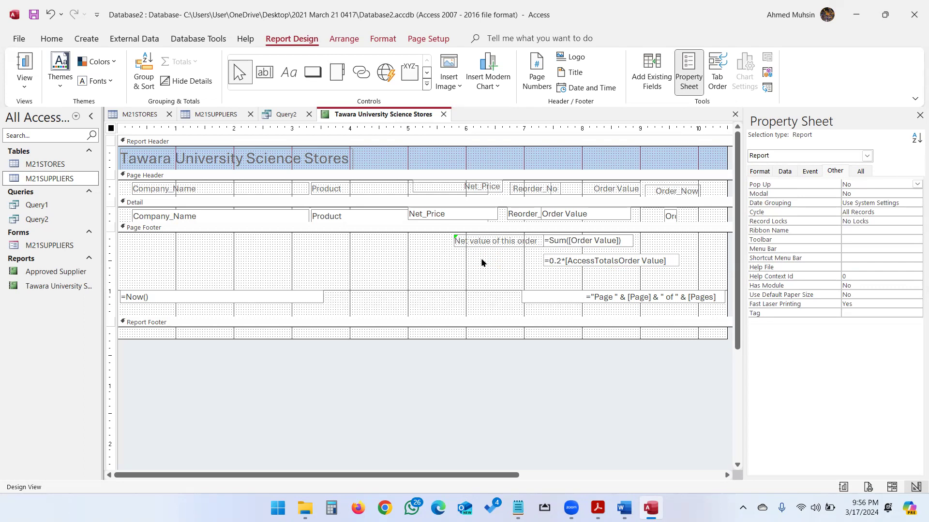
- Check the VAT label wording in the exam paper and add a label reading "VAT on this Order" to the left of the VAT text box
key("alt+Tab")
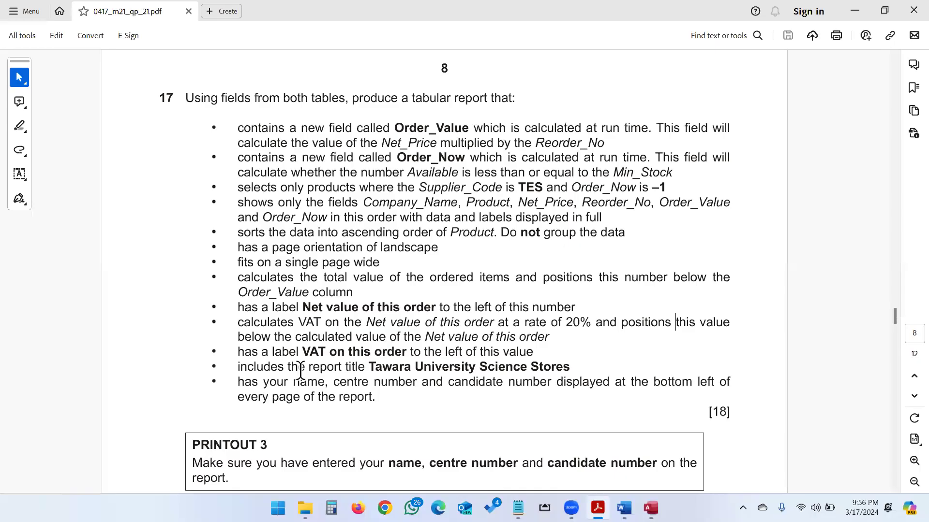
left_click_drag(303, 352, 395, 350)
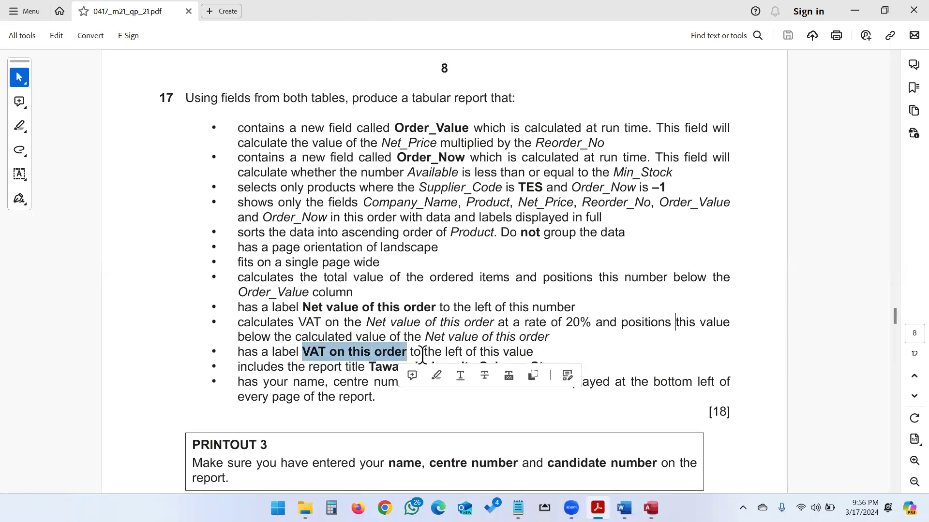
key("alt+Tab")
left_click(289, 72)
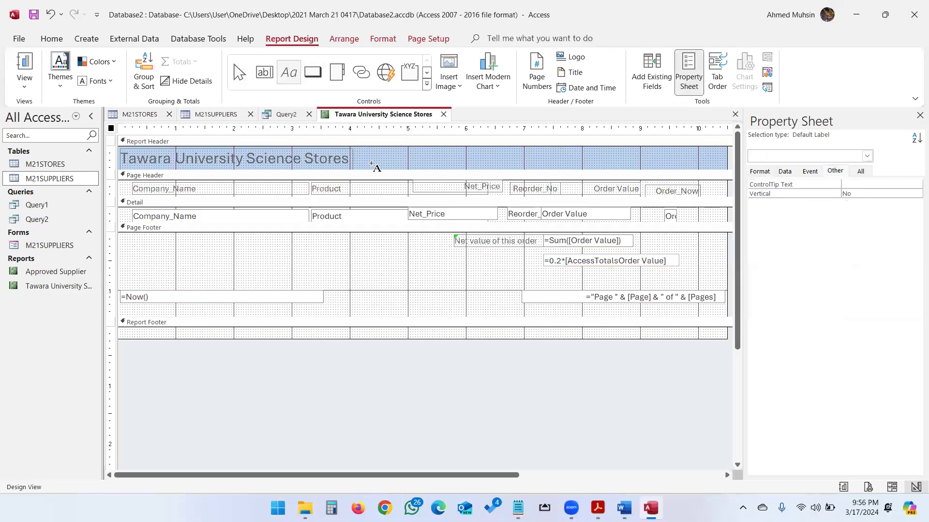
left_click_drag(454, 254, 542, 270)
type("VAT  on this Order")
left_click(442, 410)
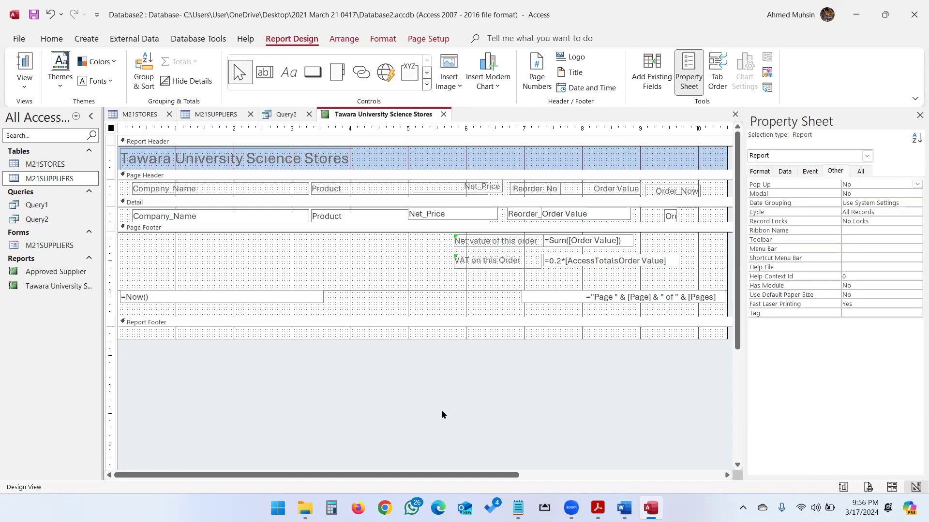
- Following the exam paper, add a label on the Page Footer's left side with the candidate's name, centre number and candidate number
key("alt+Tab")
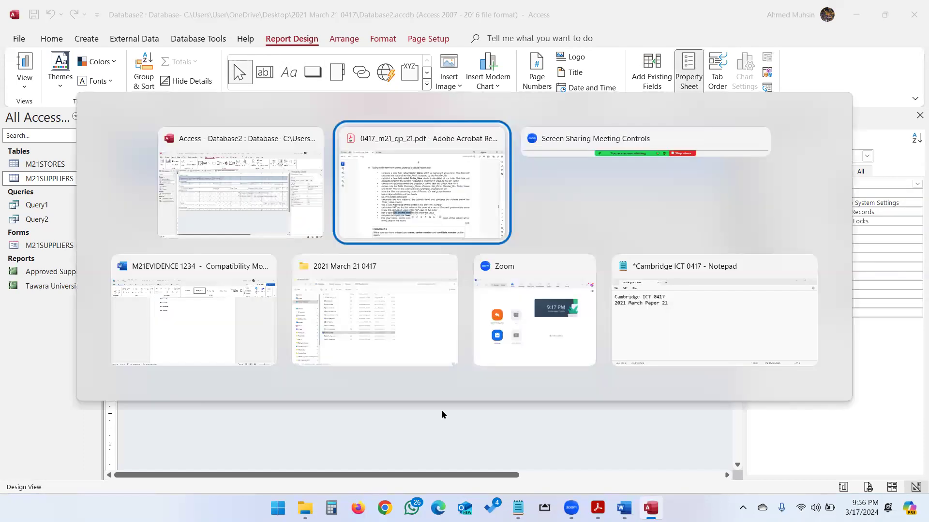
left_click(412, 368)
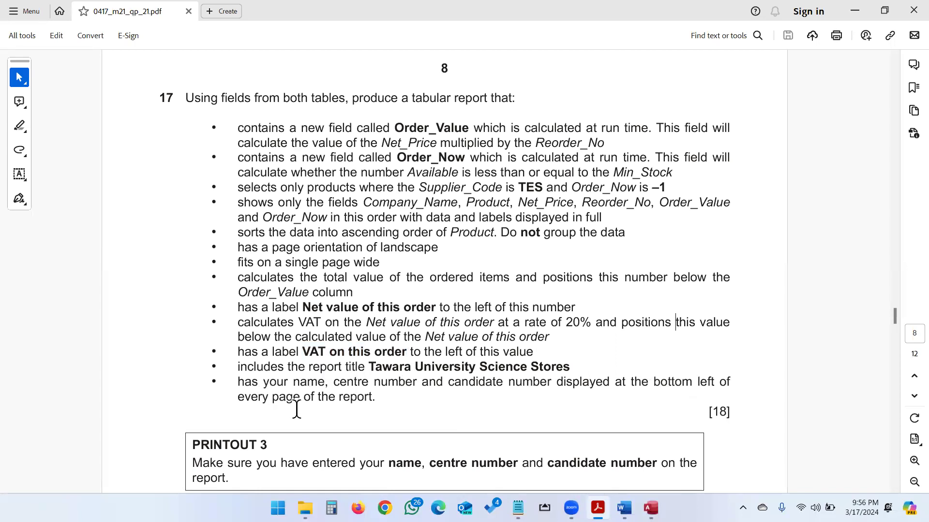
key("alt+Tab")
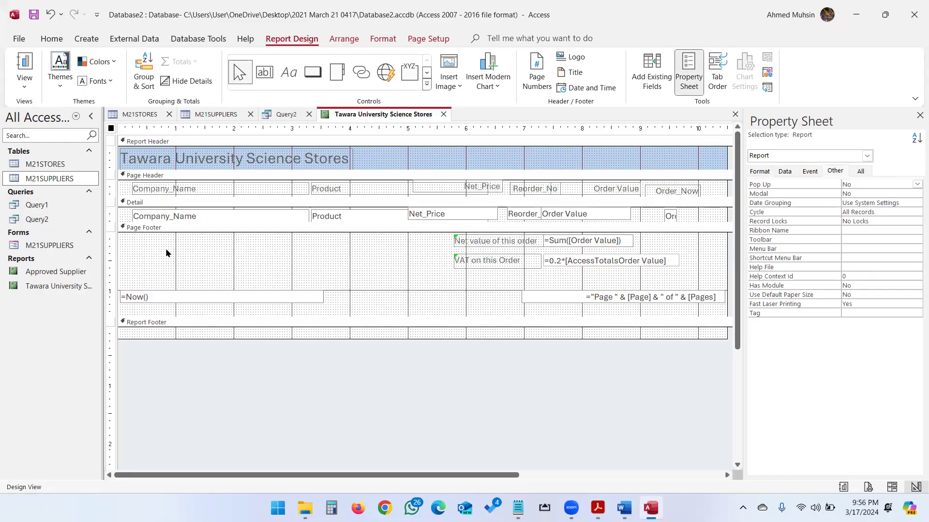
left_click(289, 73)
left_click_drag(128, 245, 330, 269)
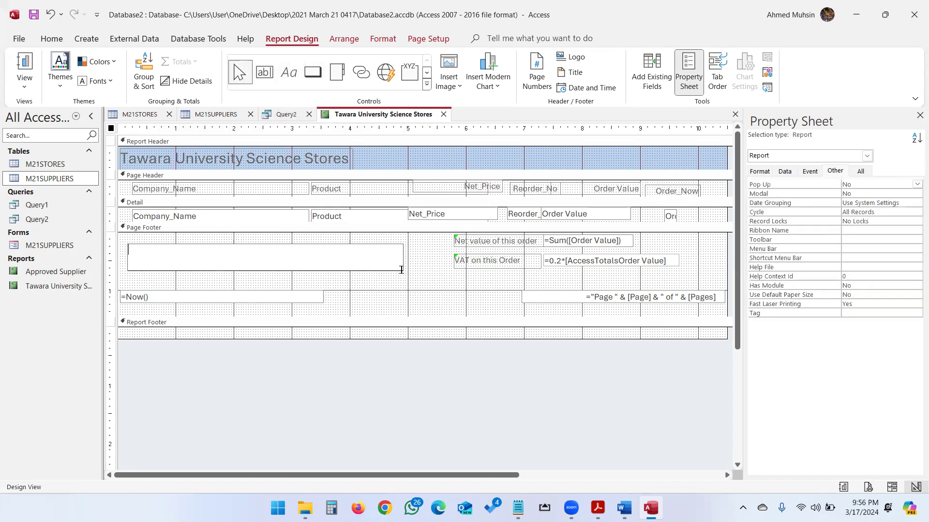
key("alt+Tab")
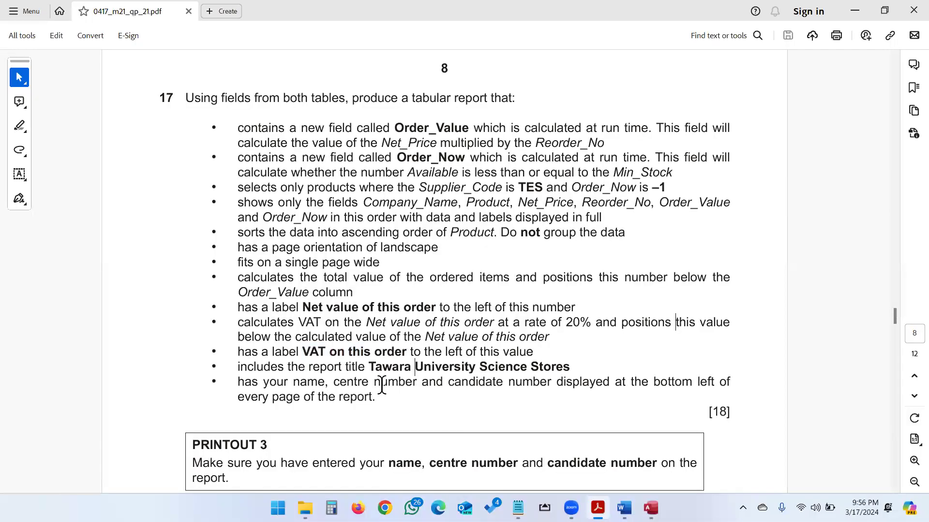
key("alt+Tab")
type("Ahme")
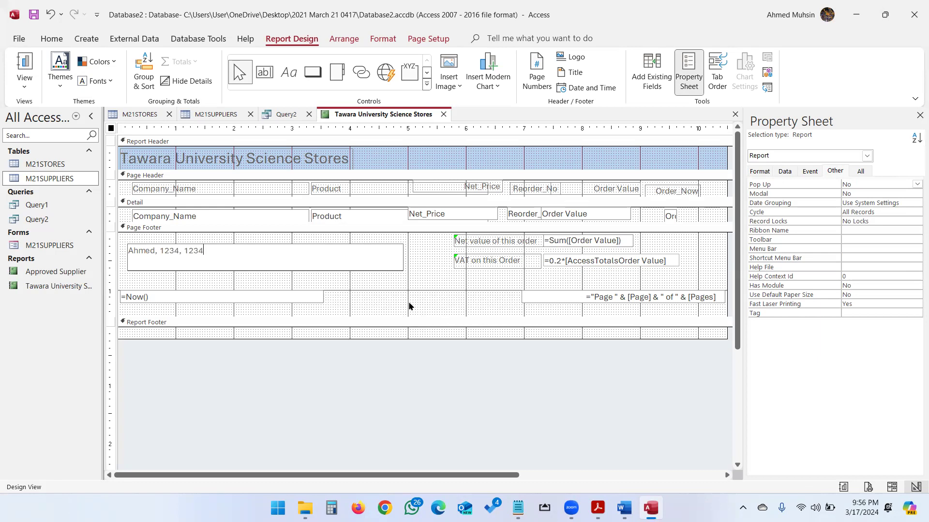
left_click(408, 297)
- Check the remaining question 17 requirements in the exam paper and view the finished report in Report View
key("alt+Tab")
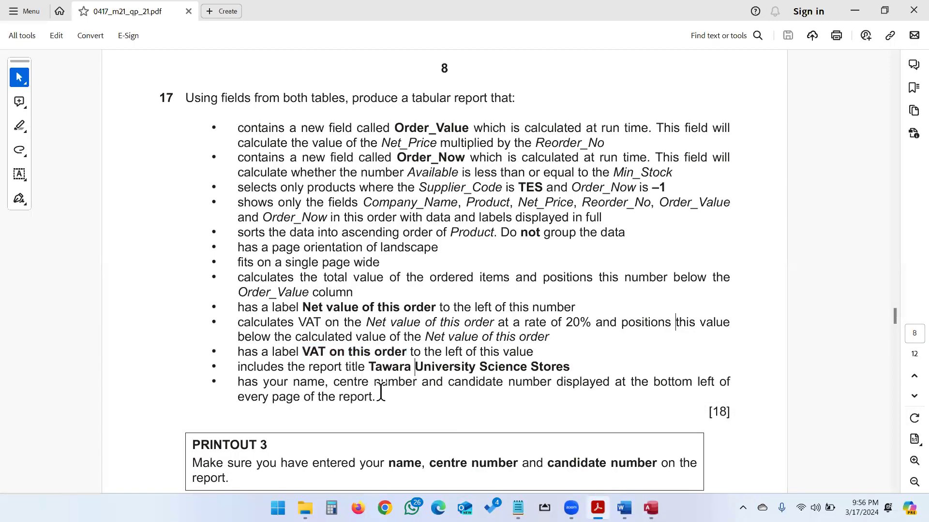
scroll(594, 415, "down", 3)
scroll(358, 409, "down", 3)
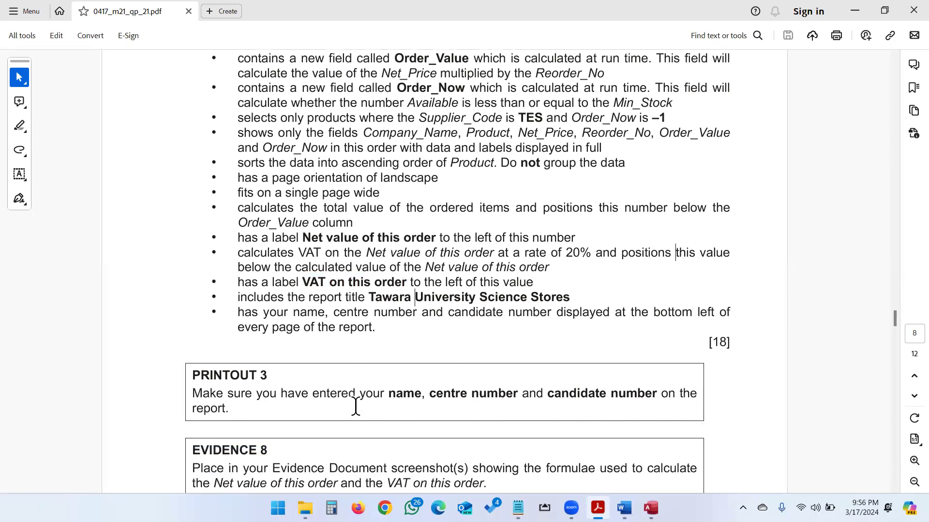
key("alt+Tab")
left_click(23, 86)
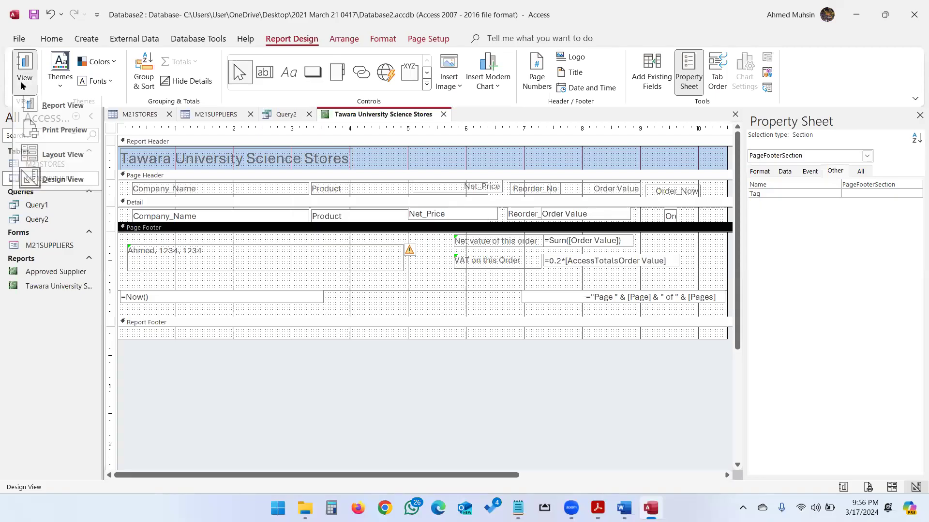
left_click(35, 118)
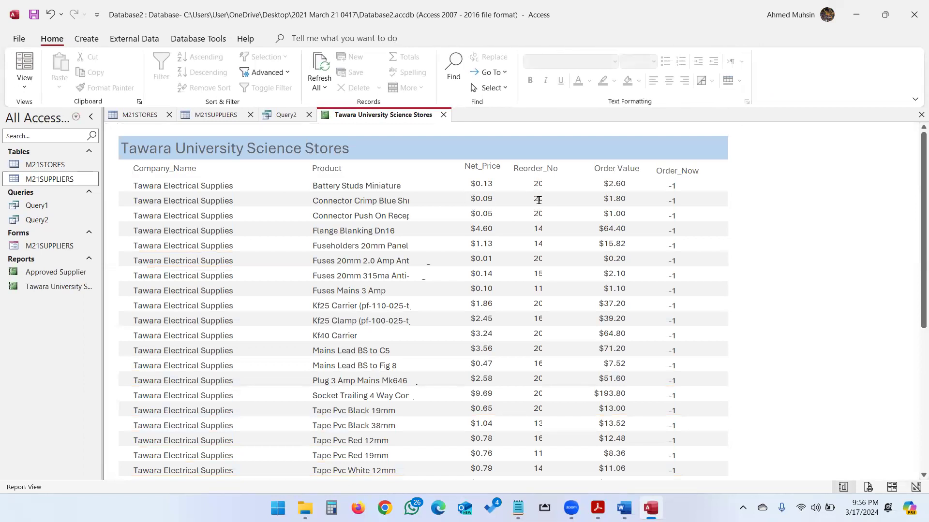
- Switch the report to Layout View and adjust the edges of the Reorder_No text box, undoing the first attempt to widen it
left_click(26, 93)
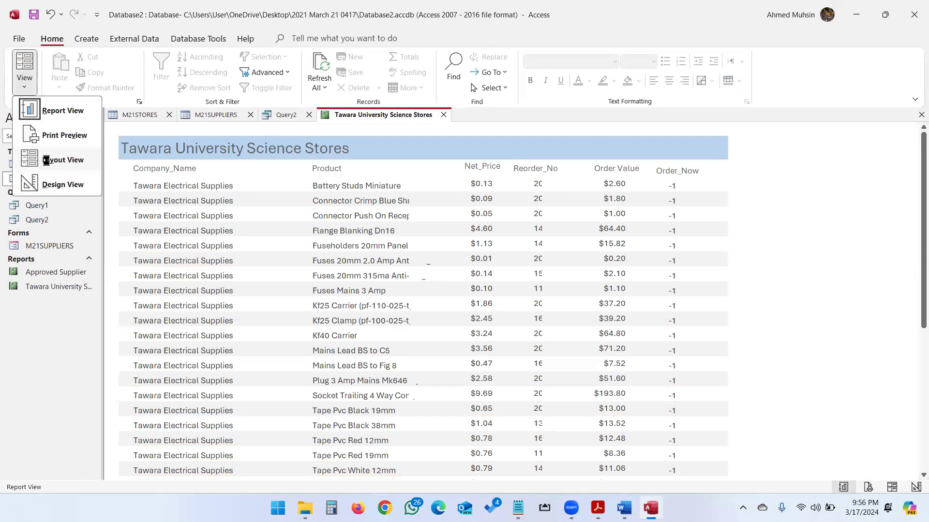
left_click(48, 167)
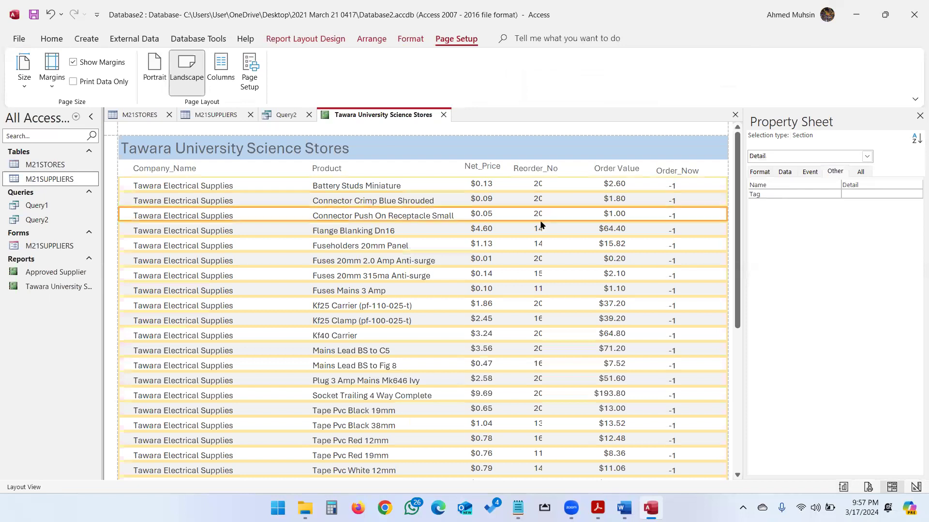
left_click(538, 229)
left_click_drag(545, 228, 562, 229)
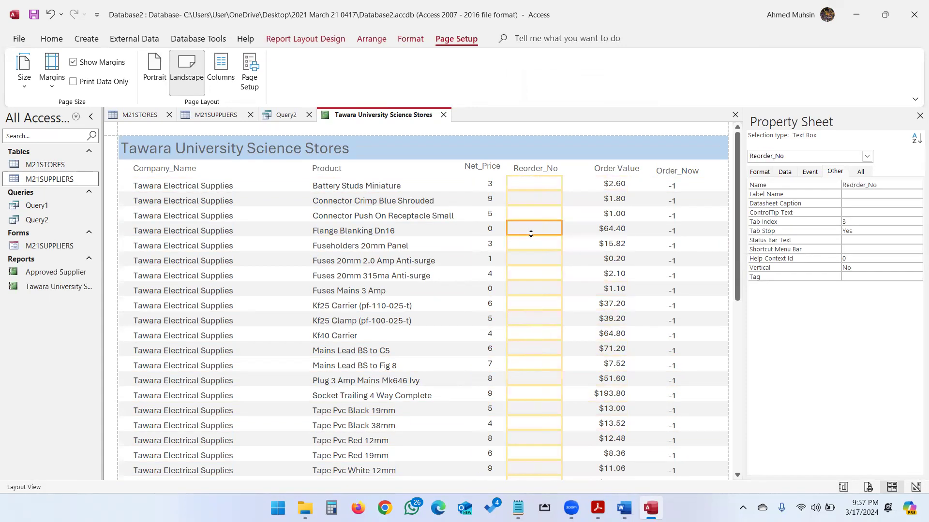
key("ctrl+z")
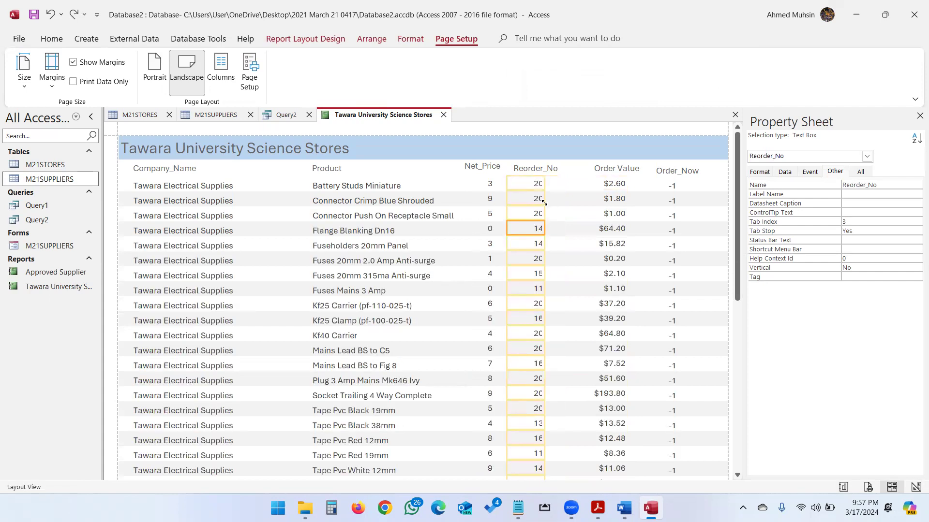
left_click_drag(545, 200, 502, 226)
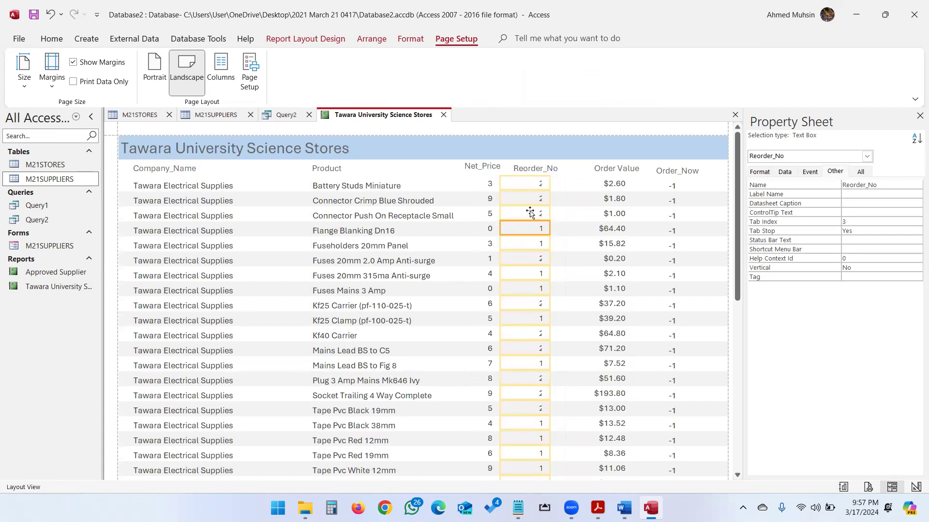
- Shift the Reorder_No heading to the right and resize the Reorder_No text box so its numbers display in full
left_click(550, 170)
left_click_drag(561, 171, 572, 172)
left_click(531, 206)
left_click(543, 200)
left_click(538, 200)
mouse_move(547, 200)
left_mouse_down()
mouse_move(555, 198)
mouse_move(539, 204)
left_mouse_up()
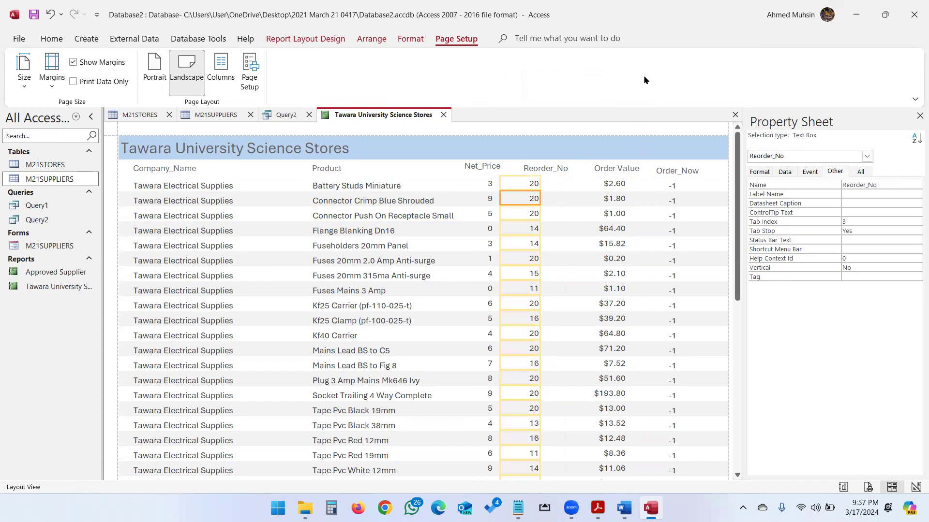
- Examine the net value and VAT text boxes below the last record in the report
left_click(51, 38)
left_click(34, 87)
scroll(703, 381, "down", 5)
scroll(702, 381, "down", 2)
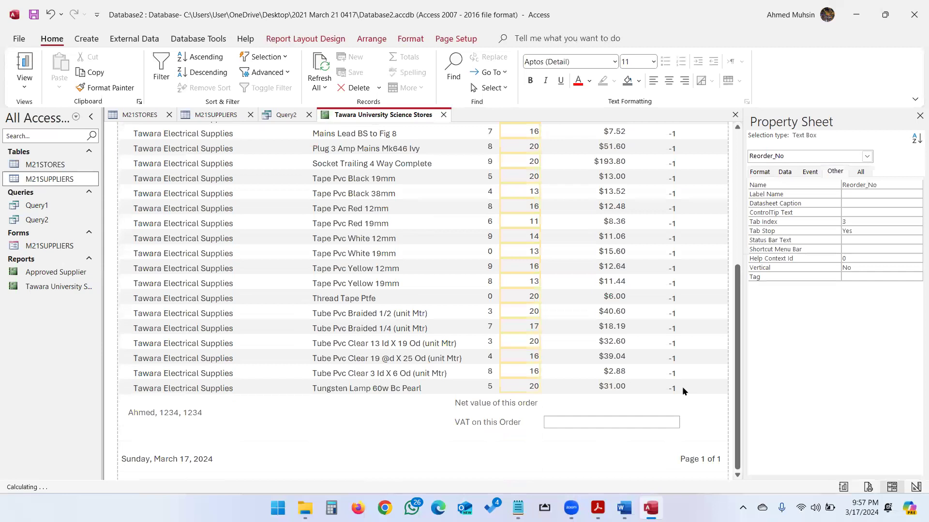
left_click(623, 405)
left_click(622, 423)
left_click(618, 405)
left_click(615, 424)
left_click(615, 405)
left_click(614, 424)
left_click(617, 405)
left_click(615, 424)
left_click(617, 404)
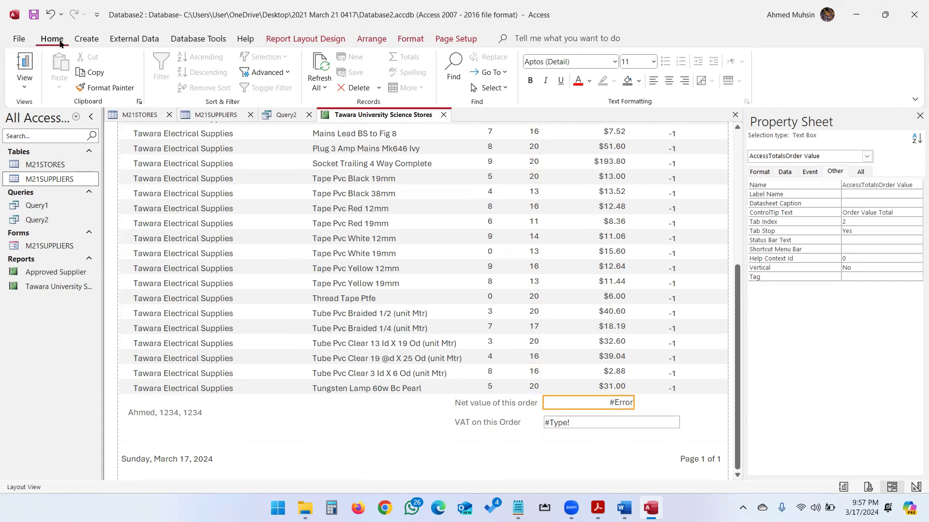
- Open the report in Design View and delete the =Sum([Order Value]) text box from the Page Footer
left_click(39, 85)
left_click(42, 115)
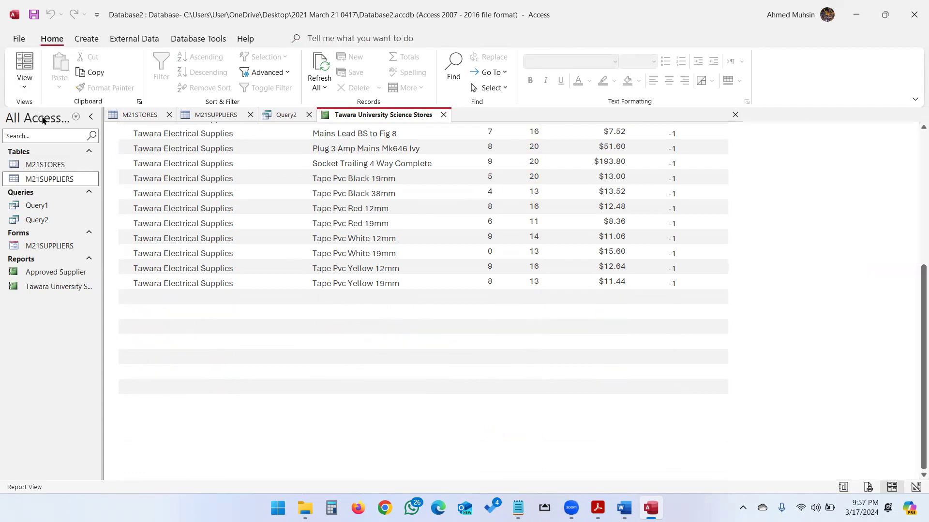
left_click(37, 88)
left_click(48, 184)
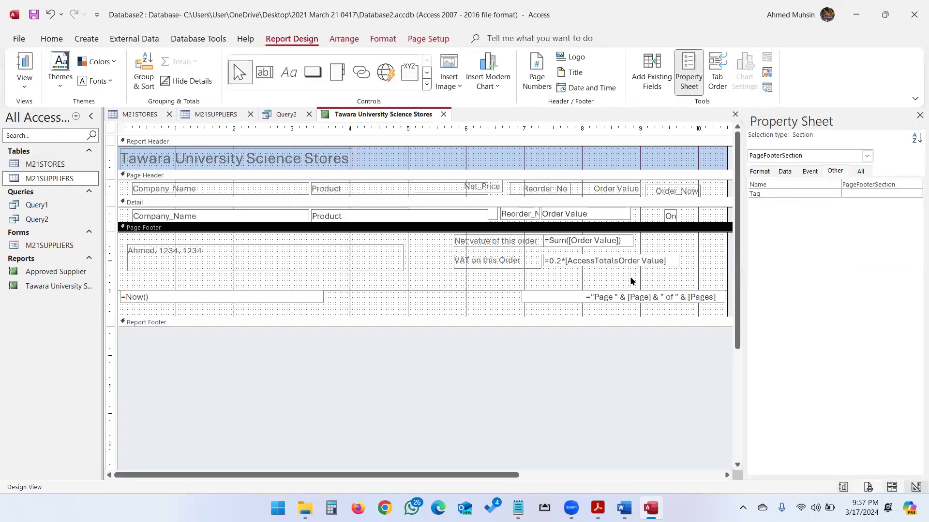
left_click(586, 241)
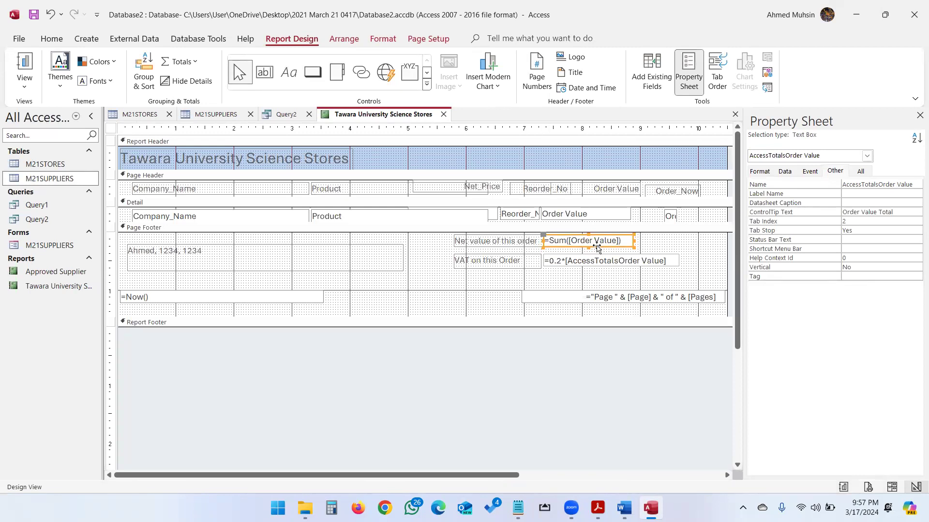
key("Delete")
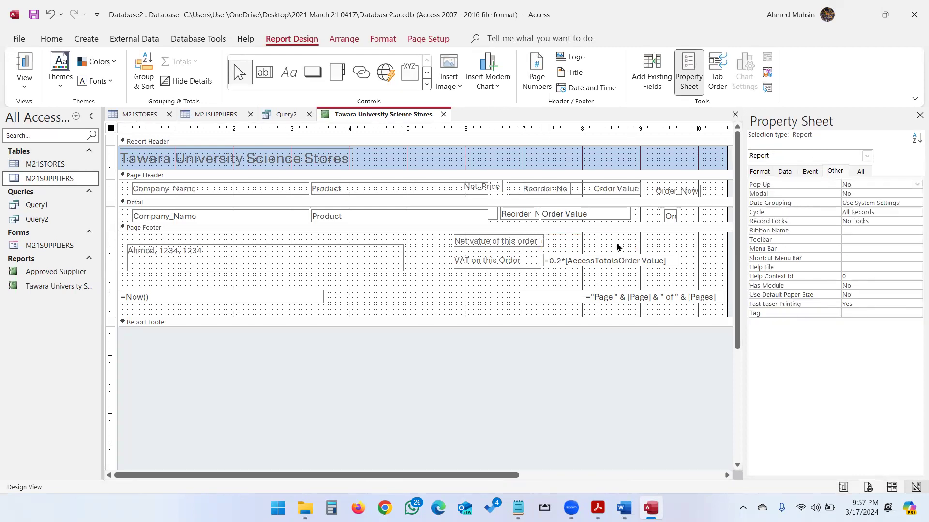
- Add a Sum total for the Order Value field and move it into the Page Footer beside the "Net value of this order" label
left_click(610, 217)
left_click(186, 65)
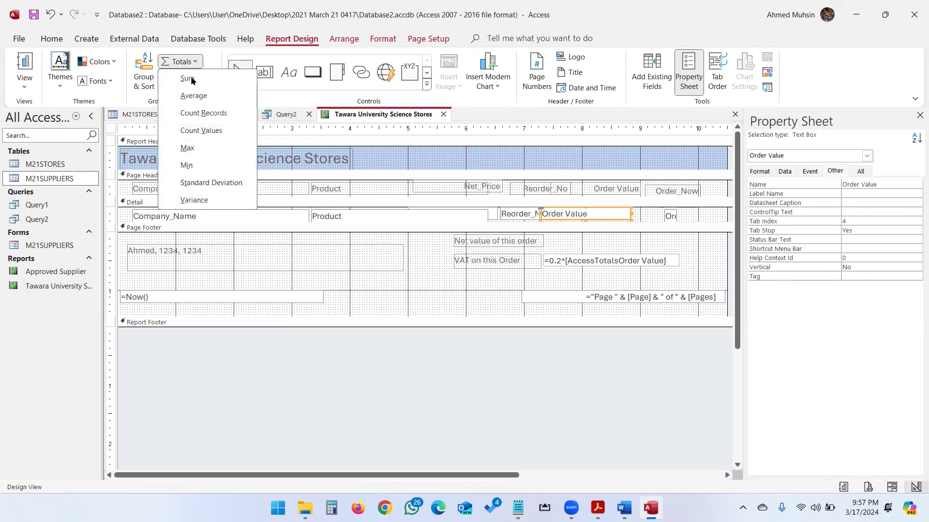
left_click(193, 82)
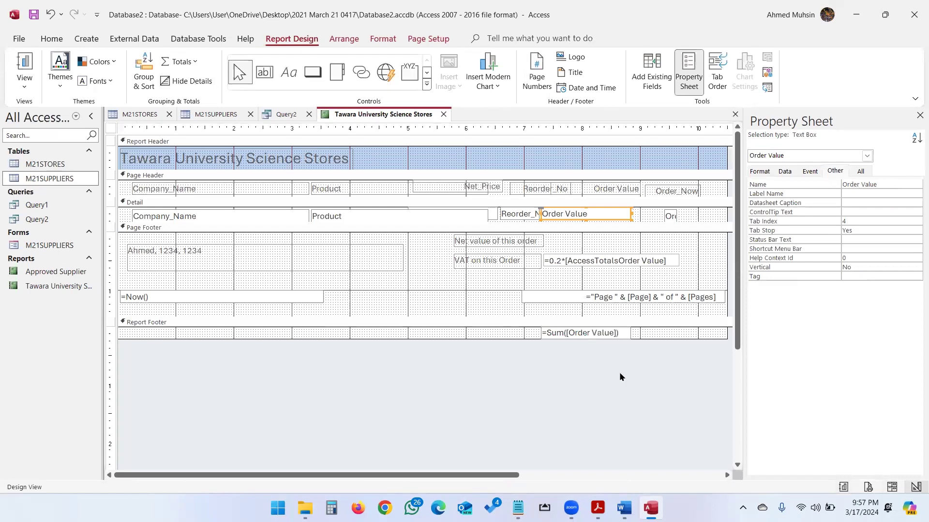
left_click(609, 333)
left_click_drag(620, 340, 624, 249)
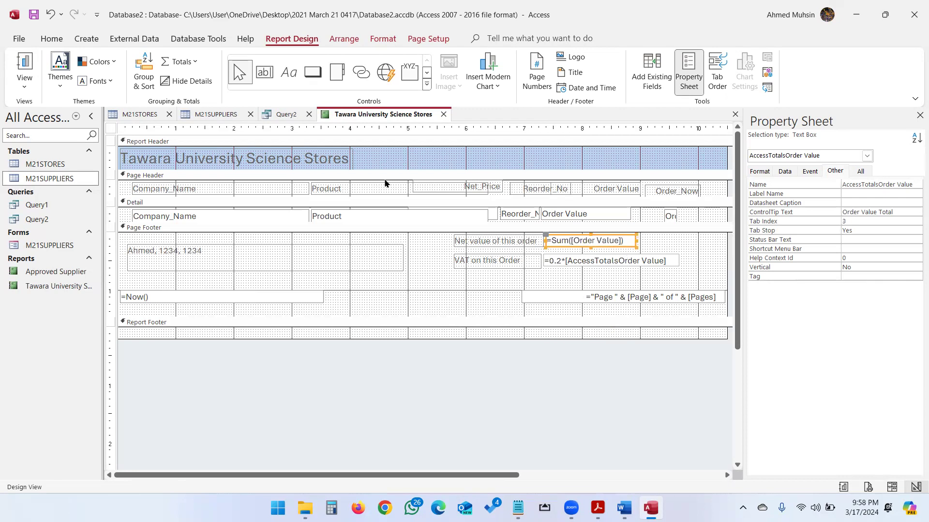
- Examine the net value and VAT results at the end of the report in Report View, and return to Design View
left_click(31, 86)
left_click(33, 109)
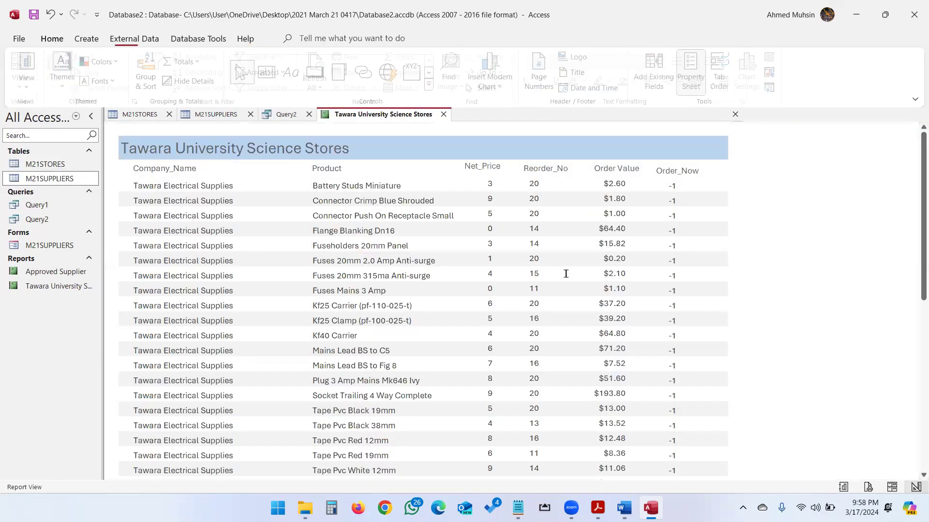
scroll(653, 344, "down", 5)
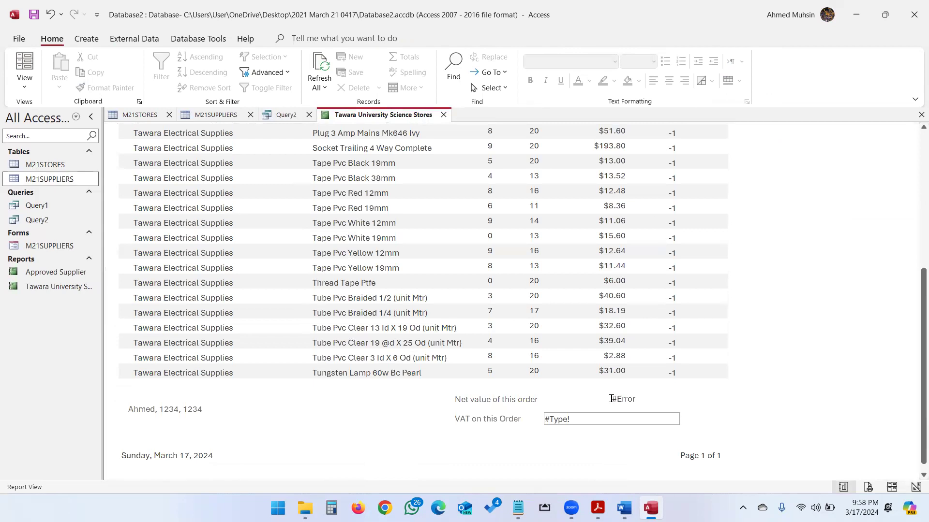
left_click(24, 82)
left_click(46, 183)
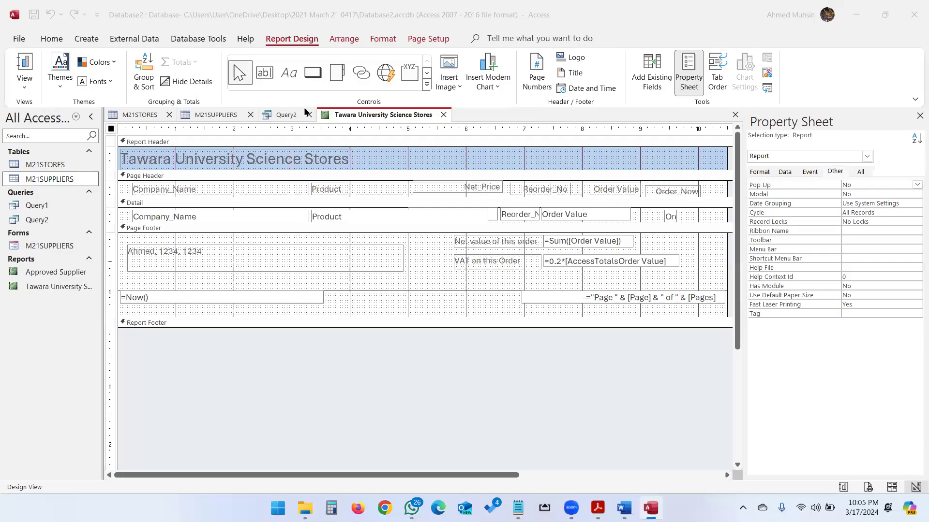
left_click(30, 89)
left_click(52, 117)
scroll(527, 336, "down", 5)
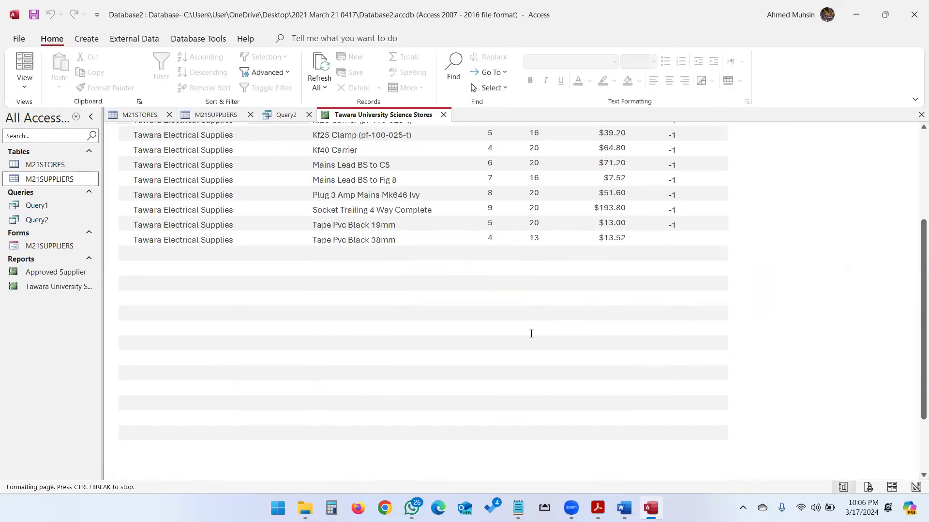
left_click(24, 83)
left_click(48, 182)
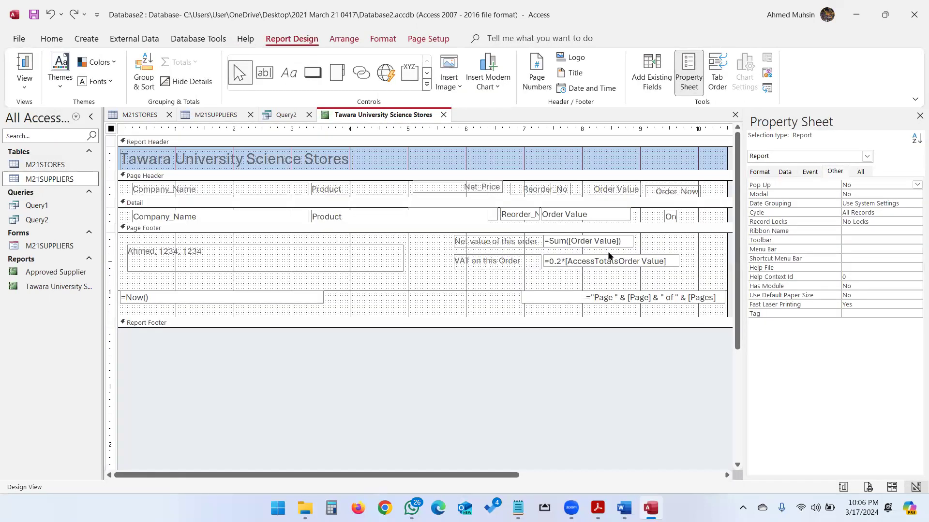
- Enlarge the Report Footer and move the net value and VAT text boxes with their labels into it from the Page Footer
left_click(598, 242)
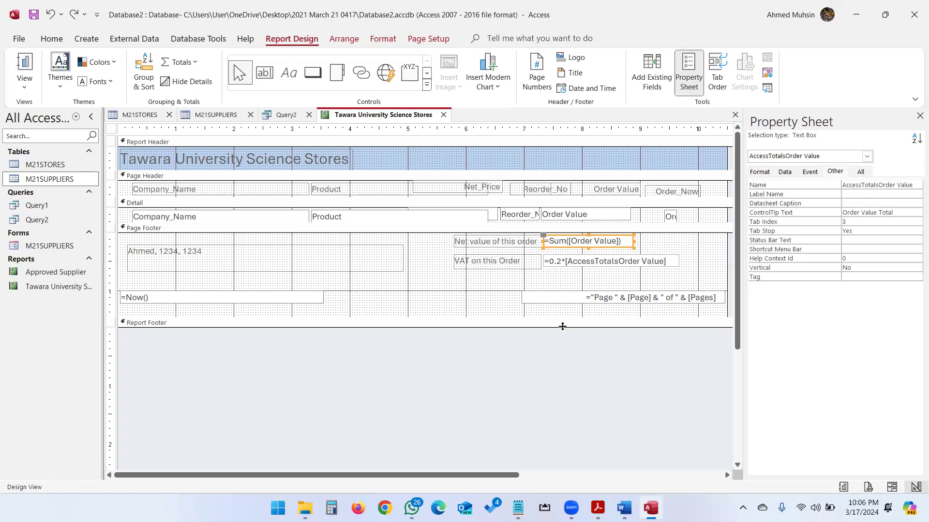
left_click_drag(562, 327, 565, 352)
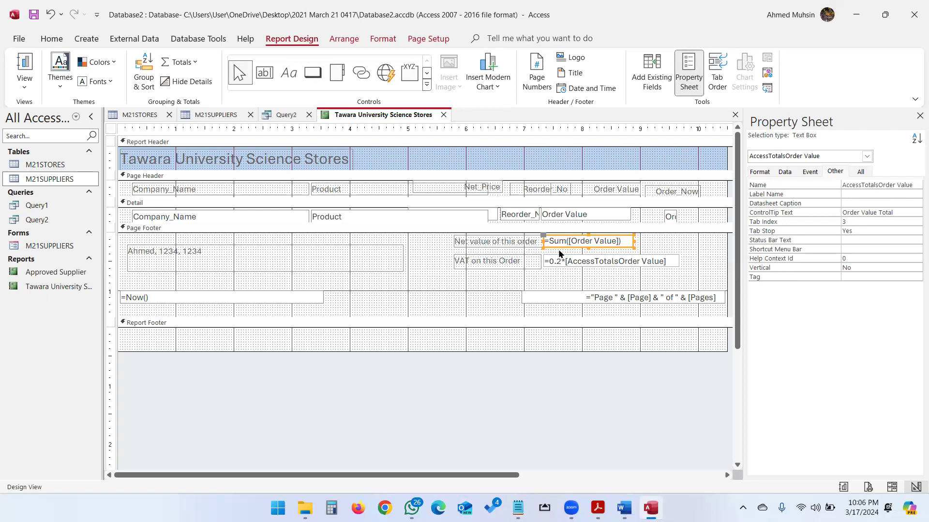
left_click_drag(565, 351, 565, 366)
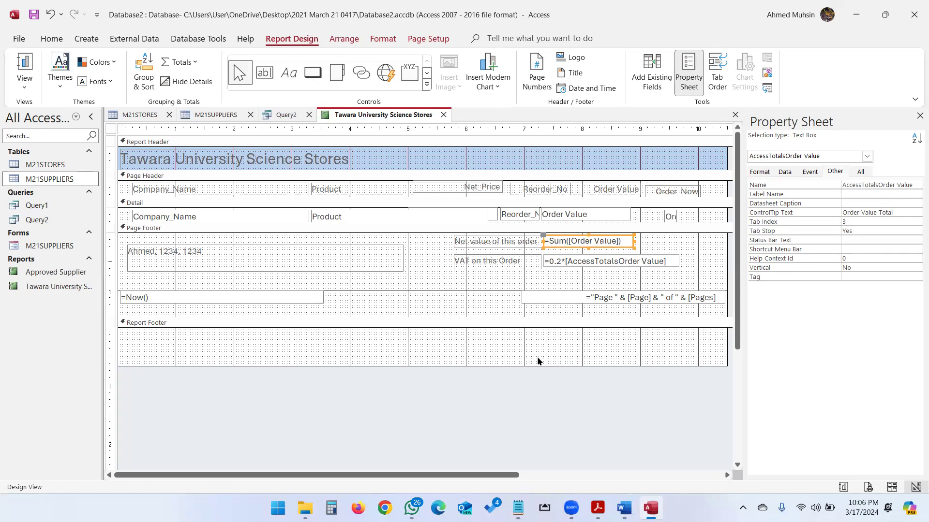
left_click(508, 246, "shift")
left_click(490, 266, "shift")
left_click(585, 266, "shift")
left_click_drag(584, 268, 591, 362)
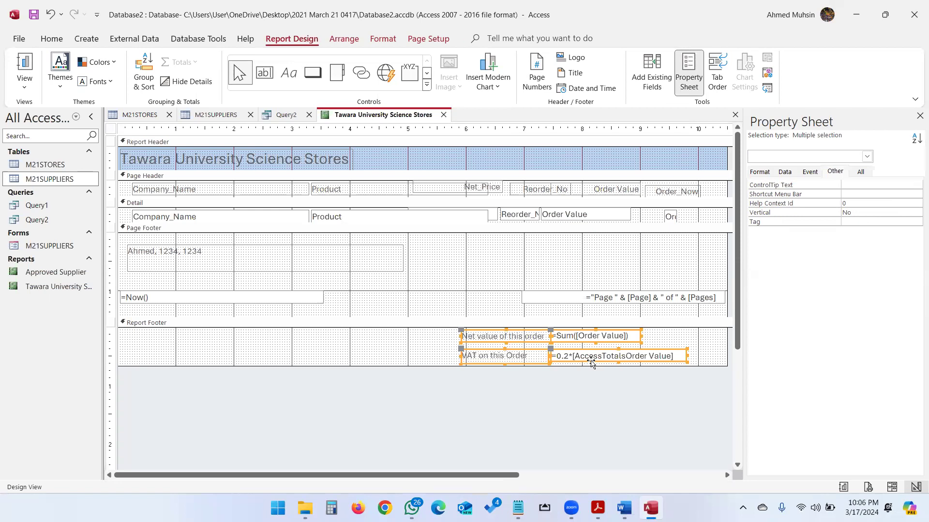
- Move the candidate details label to the left side of the Report Footer and reduce the Page Footer's height
left_click(347, 260)
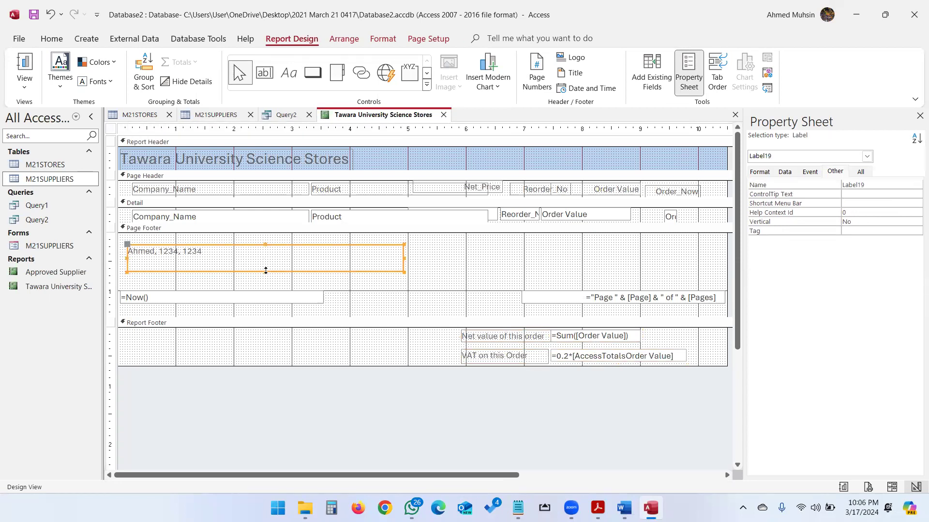
left_click_drag(266, 267, 311, 351)
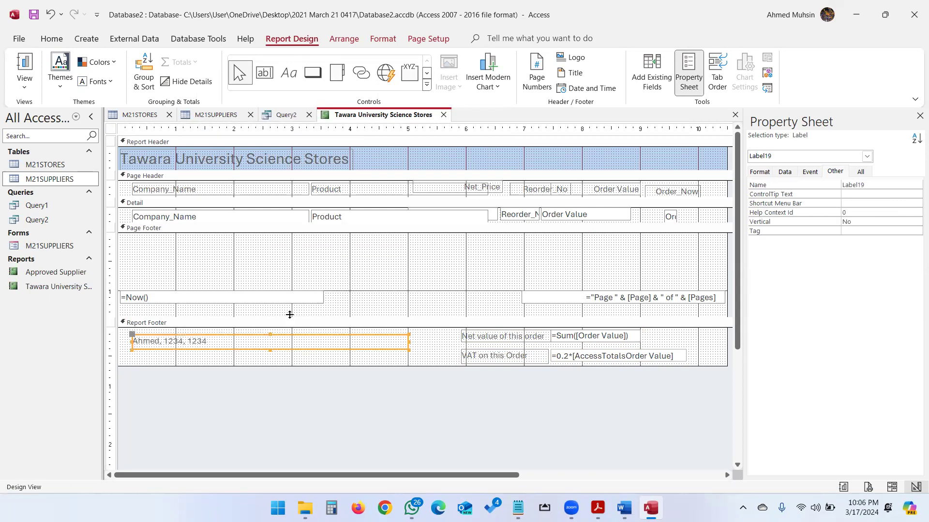
left_click_drag(379, 317, 385, 262)
- Try to nudge the date and page number text boxes down in the Page Footer, and undo the moves
left_click(317, 298)
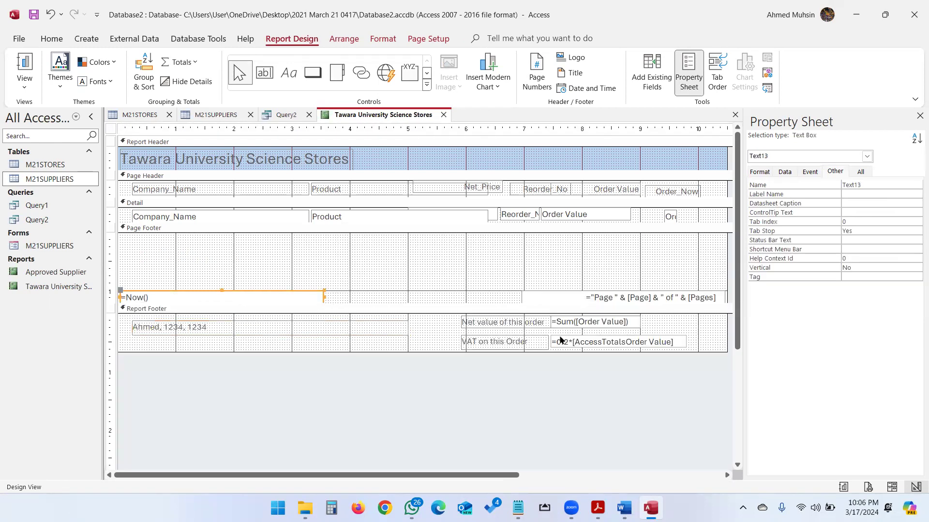
left_click(618, 297, "shift")
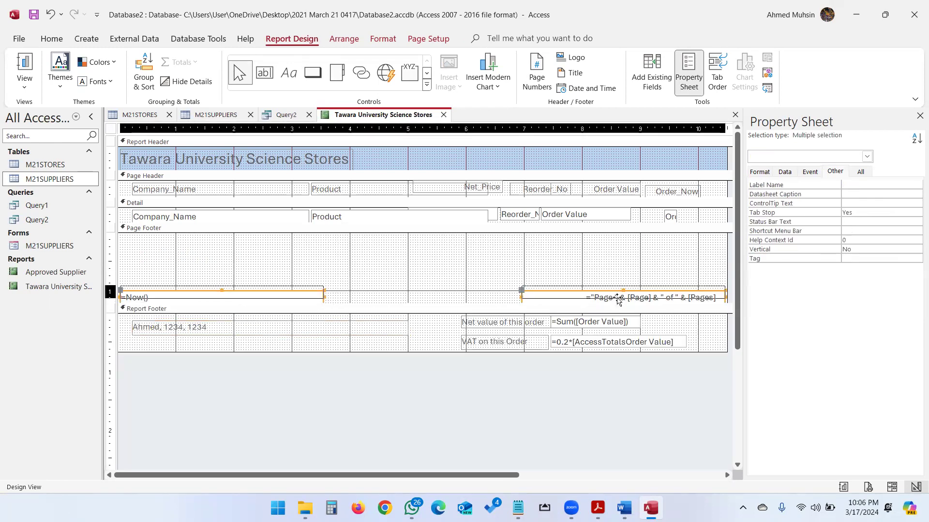
key("Down")
key("Down")
key("Down")
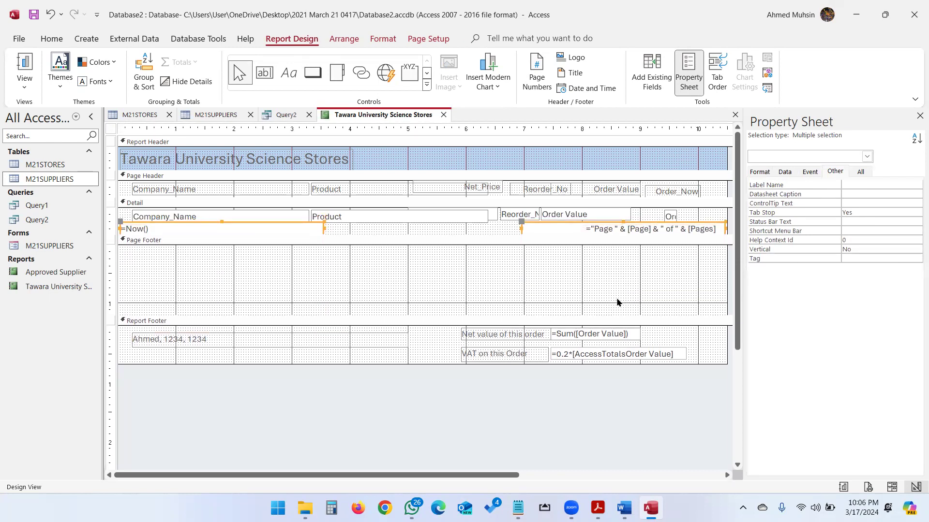
key("ctrl+z")
key("ctrl+z")
key("ctrl+z")
key("ctrl+z")
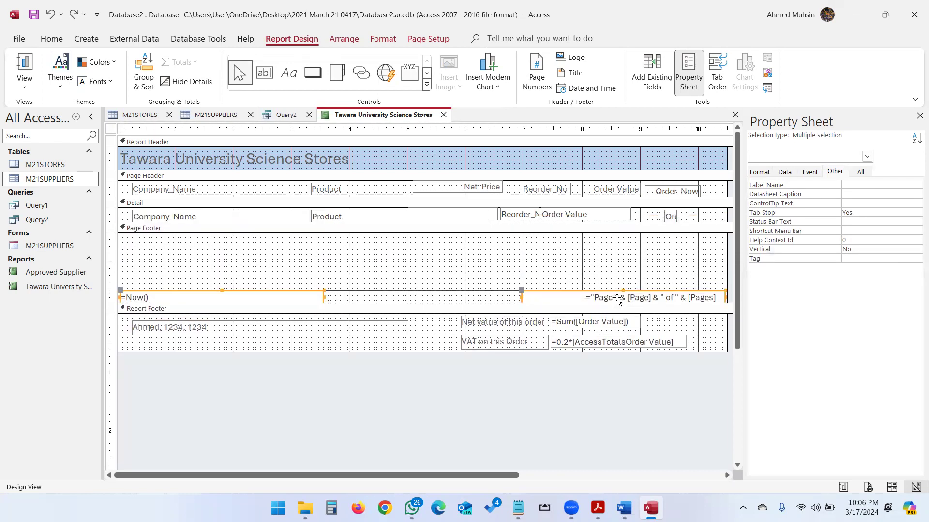
- Move the date and page number text boxes up together within the Page Footer
key("Up")
key("Up")
key("Up")
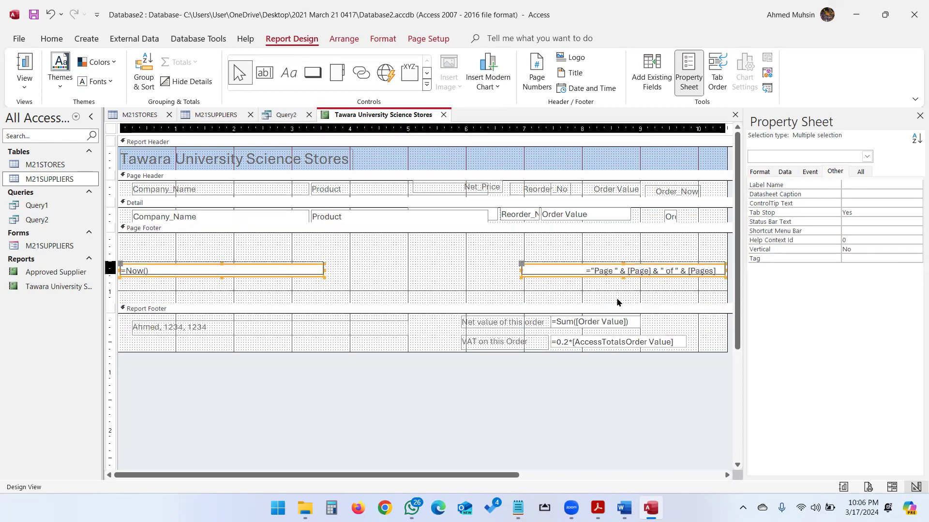
- Move the date and page number text boxes to the top edge of the Page Footer and shrink that section to fit them
key("Up")
key("Up")
key("Up")
key("Up")
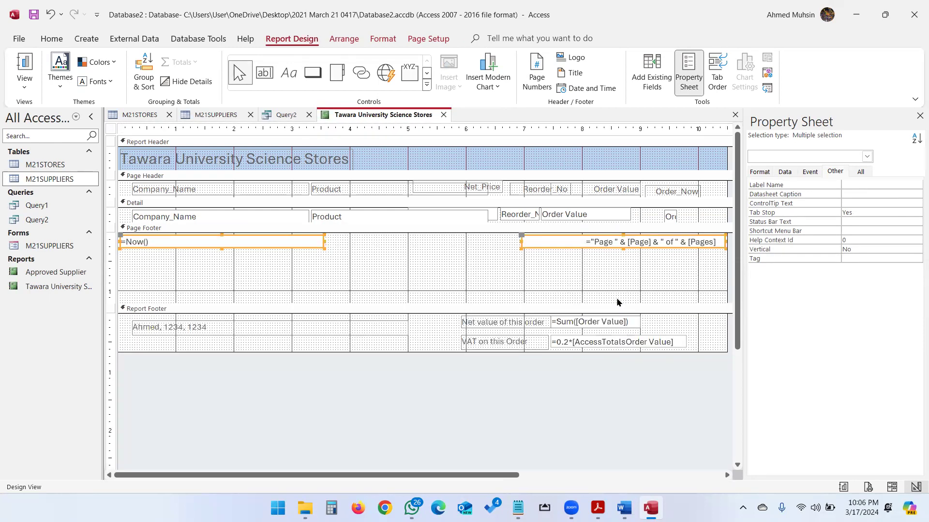
left_click_drag(374, 303, 392, 253)
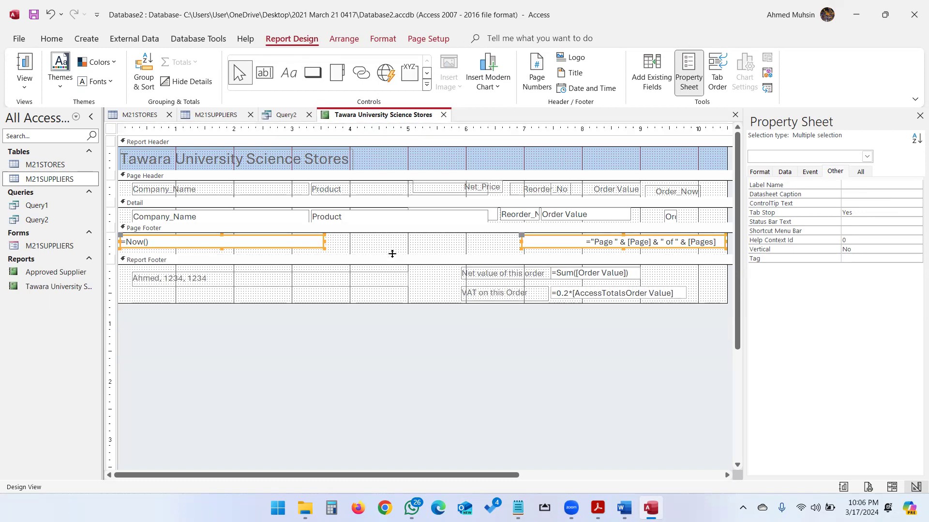
left_click(439, 379)
- Show the report in Report View and check the net value and VAT totals at its end
left_click(24, 83)
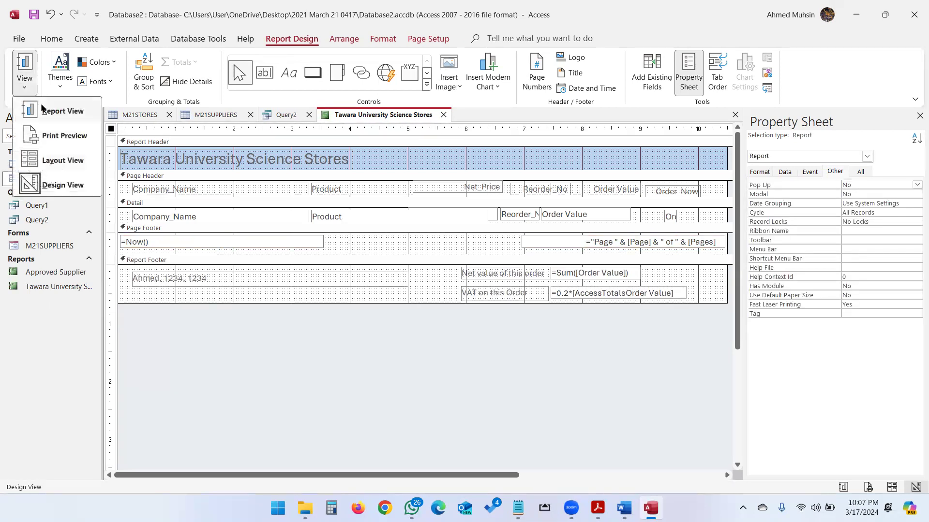
left_click(41, 111)
scroll(622, 304, "down", 10)
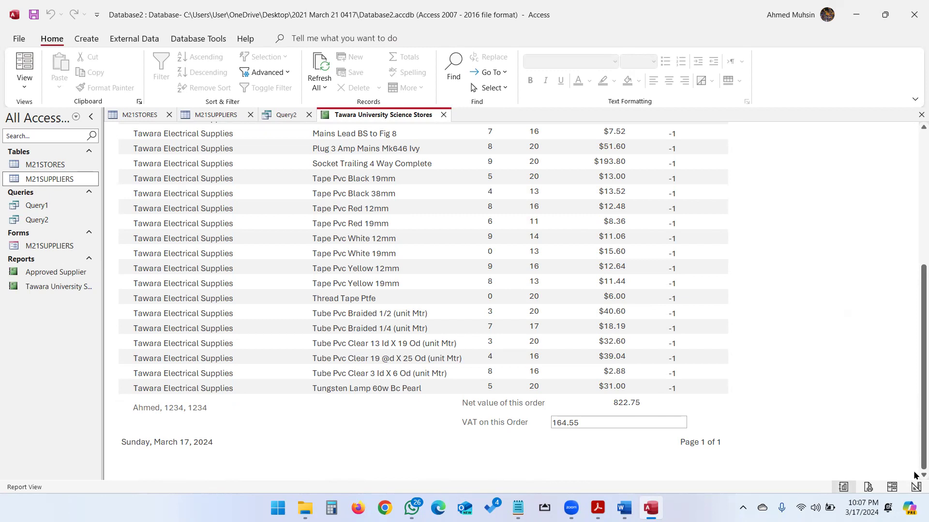
- Review the Printout 3 requirement in the question paper and open the report's print settings without printing
left_click(597, 508)
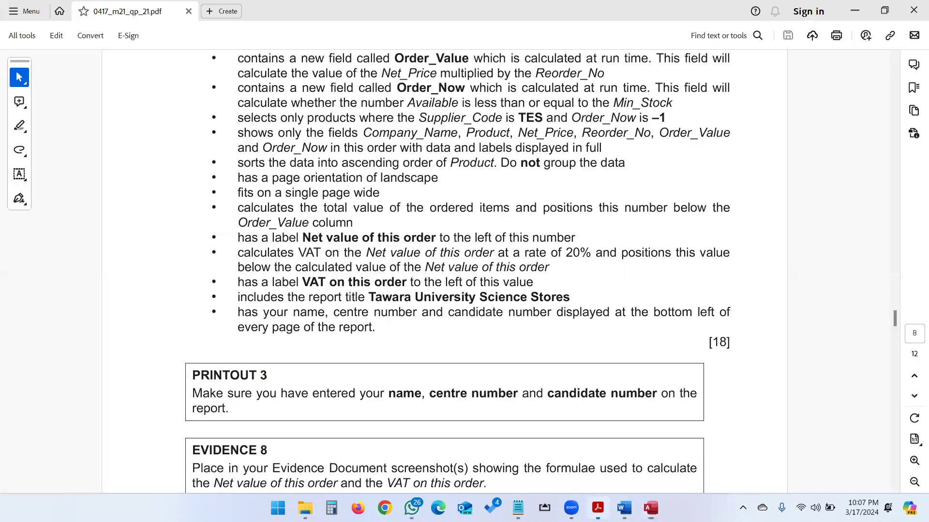
scroll(411, 321, "down", 3)
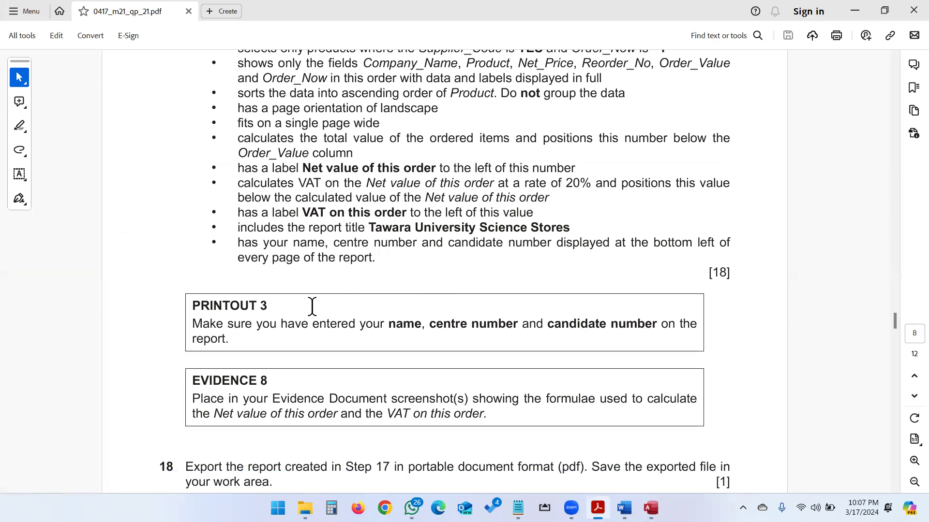
key("alt+Tab")
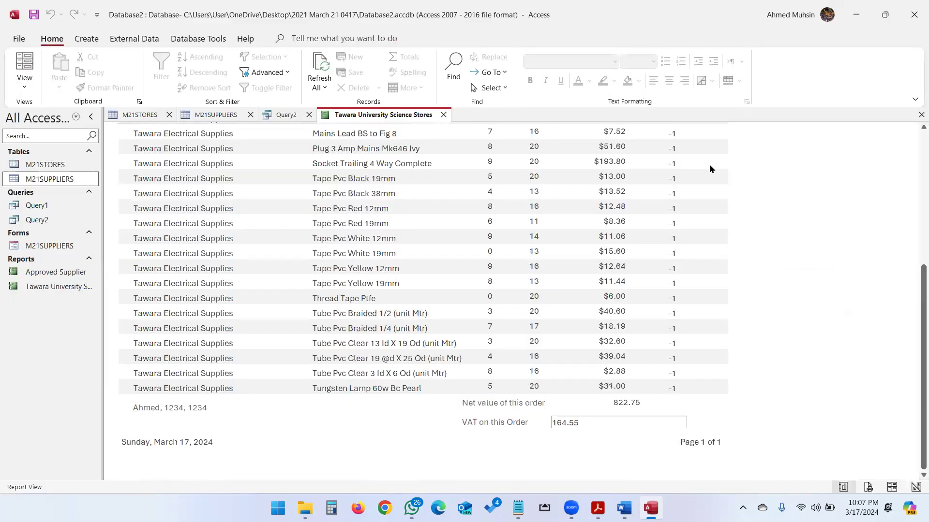
key("ctrl+p")
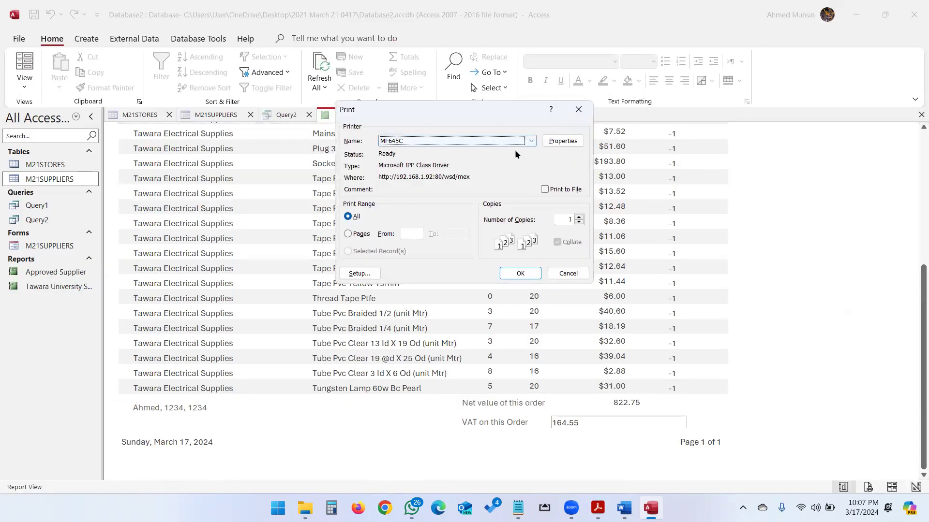
left_click(566, 273)
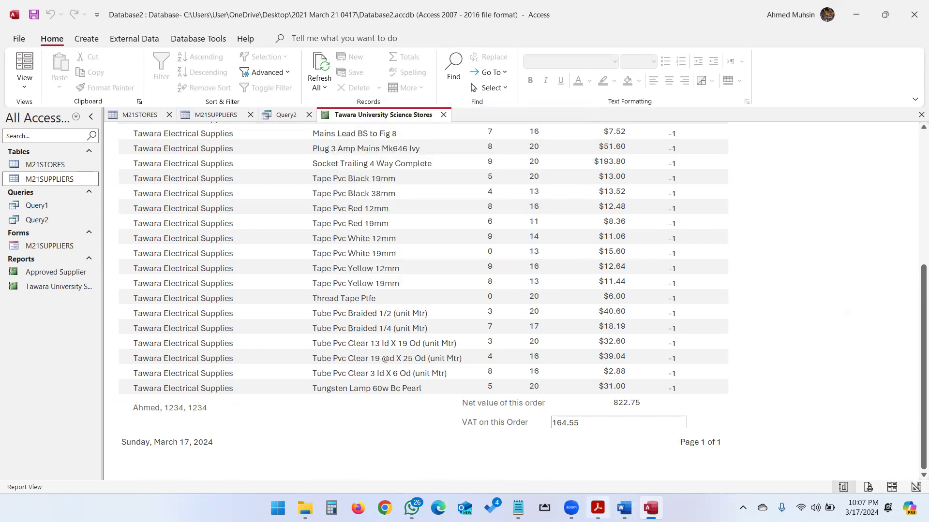
- Check the Evidence 8 requirement and capture a full-screen screenshot of the report's Design View showing the net value and VAT formulae
key("alt+Tab")
key("super+Up")
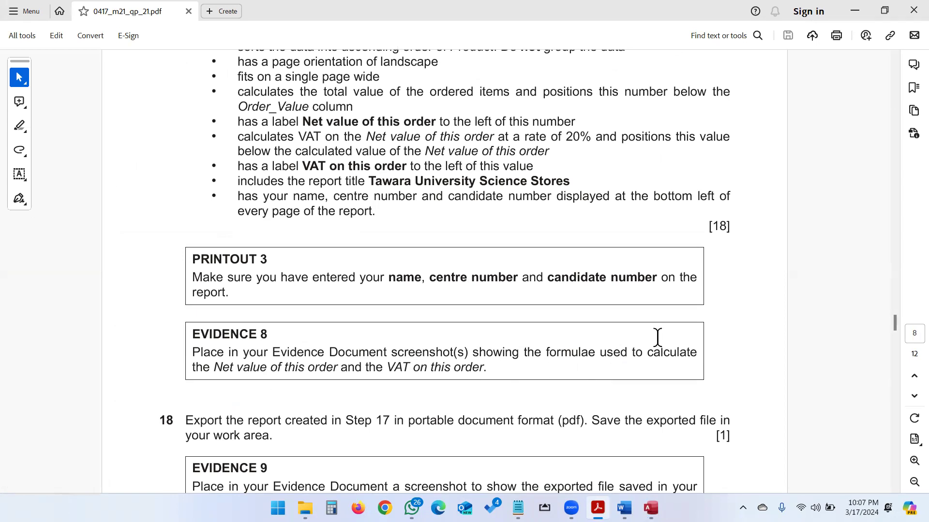
left_click(865, 10)
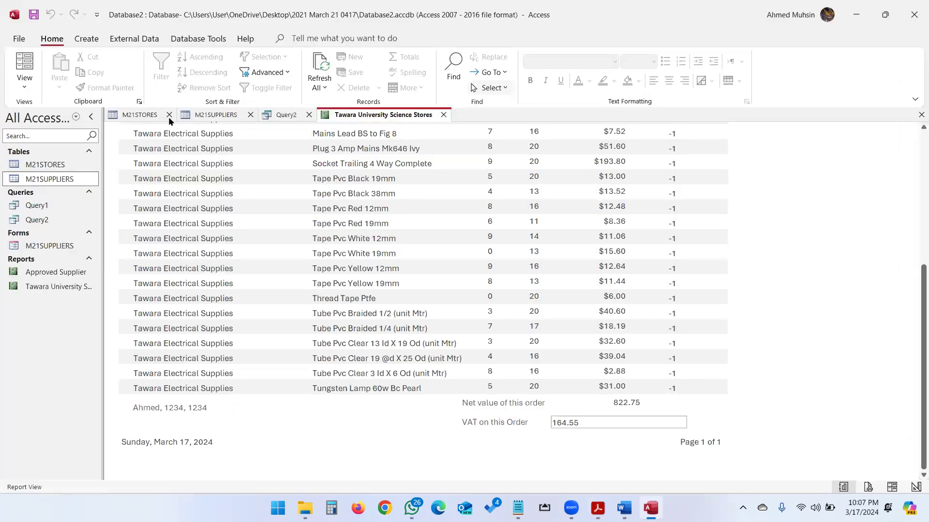
left_click(24, 87)
left_click(39, 182)
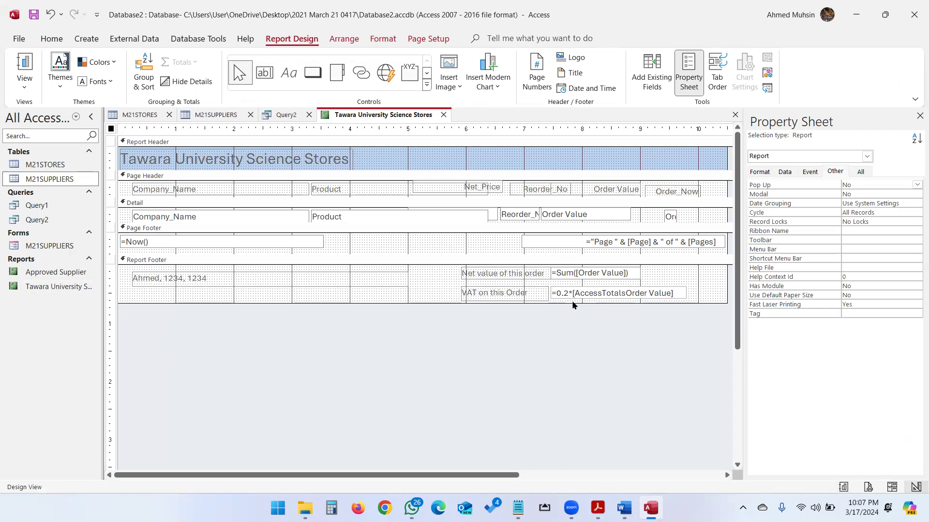
key("shift+super+s")
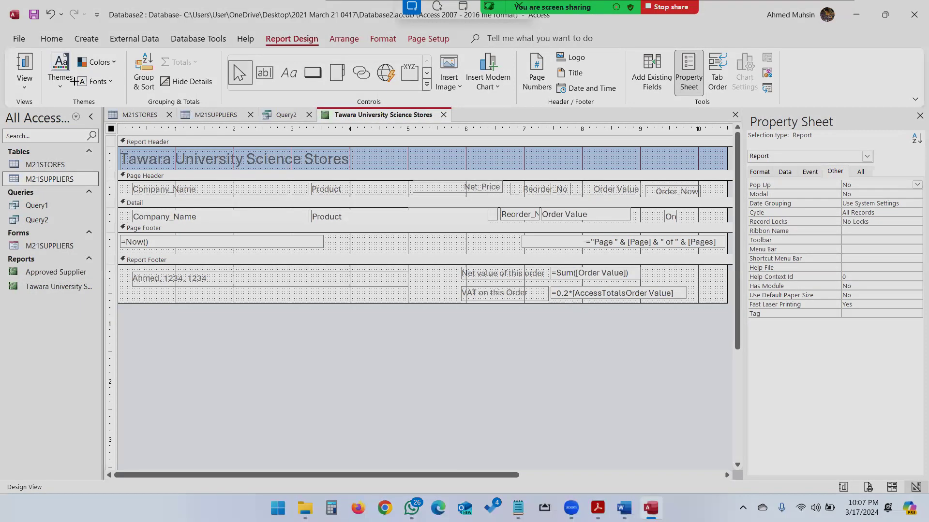
left_click_drag(7, 8, 828, 515)
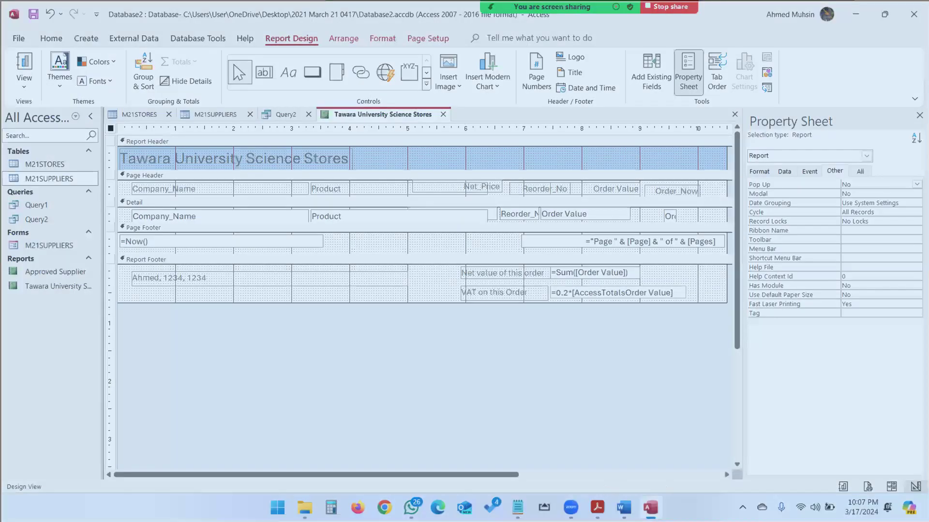
- Switch to the M21EVIDENCE 1234 document in Word and paste the formulae screenshot under Evidence 8
left_click(624, 508)
scroll(537, 399, "up", 2)
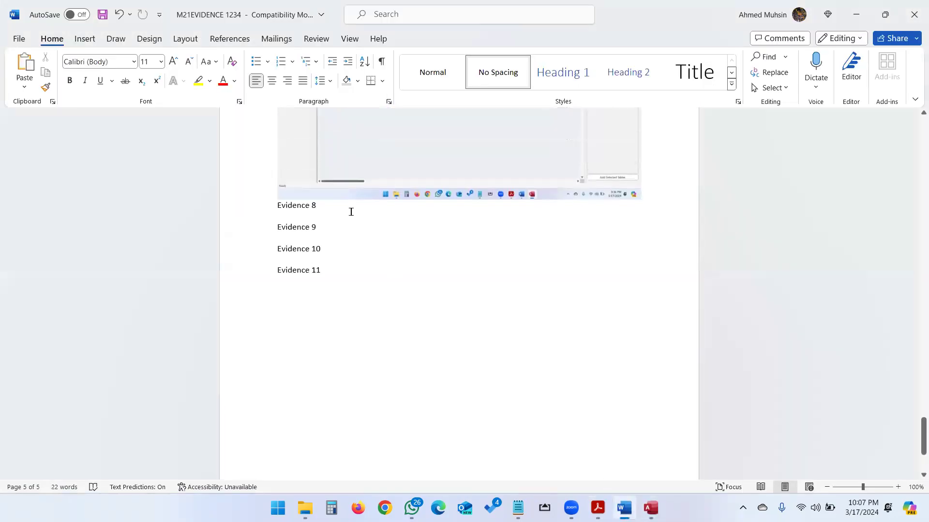
key("ctrl+v")
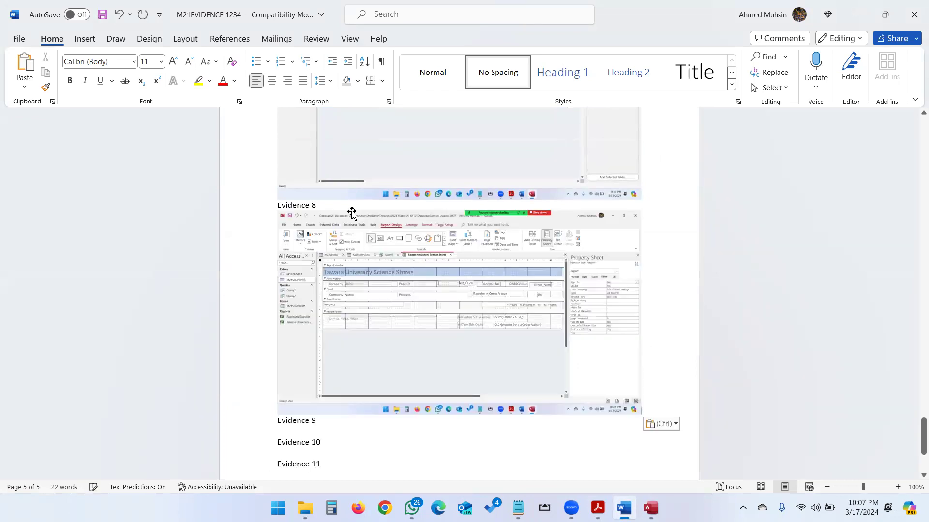
- Read question 18 and the Evidence 9 requirement in the question paper
key("alt+Tab")
key("alt+Tab")
key("alt+Tab")
scroll(404, 313, "down", 2)
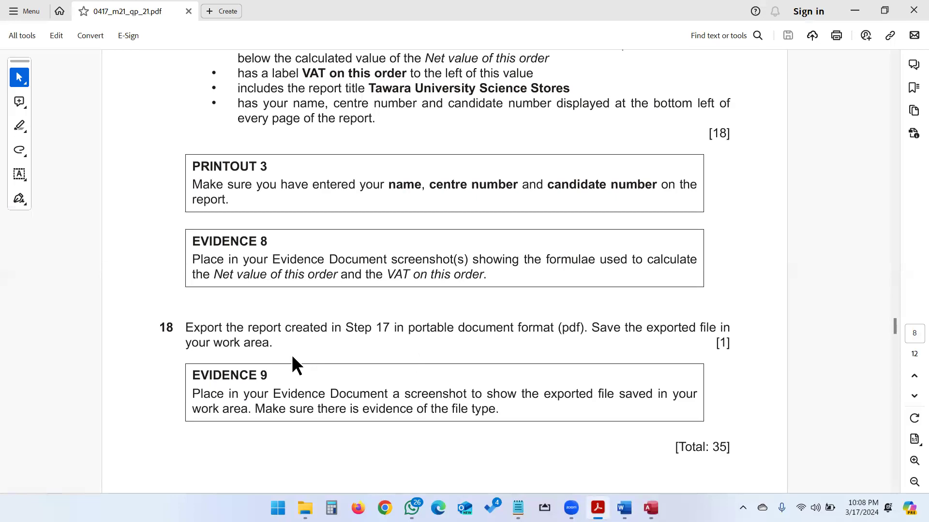
- Return to Access and export the report from Report View as the PDF Tawara University Science Stores in the 2021 March 21 0417 folder
key("alt+Tab")
left_click(21, 89)
left_click(30, 110)
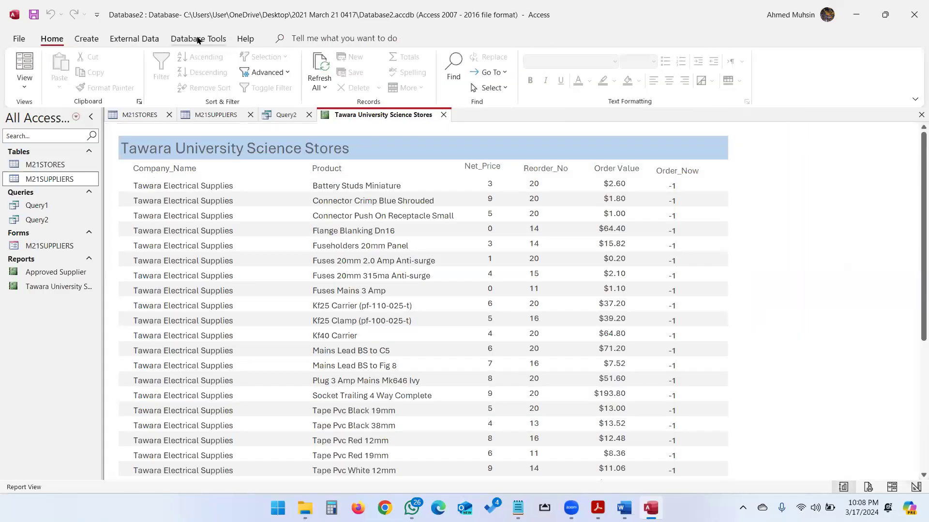
left_click(198, 39)
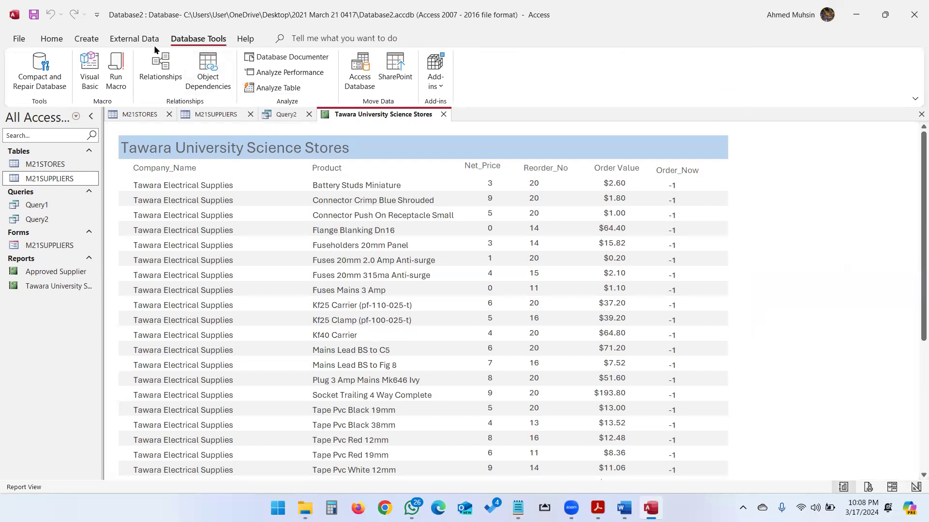
left_click(133, 40)
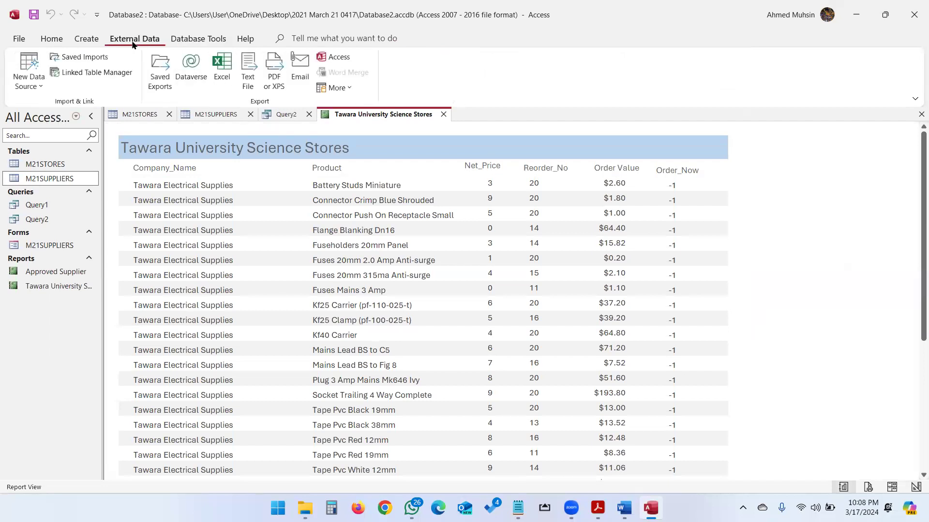
left_click(266, 84)
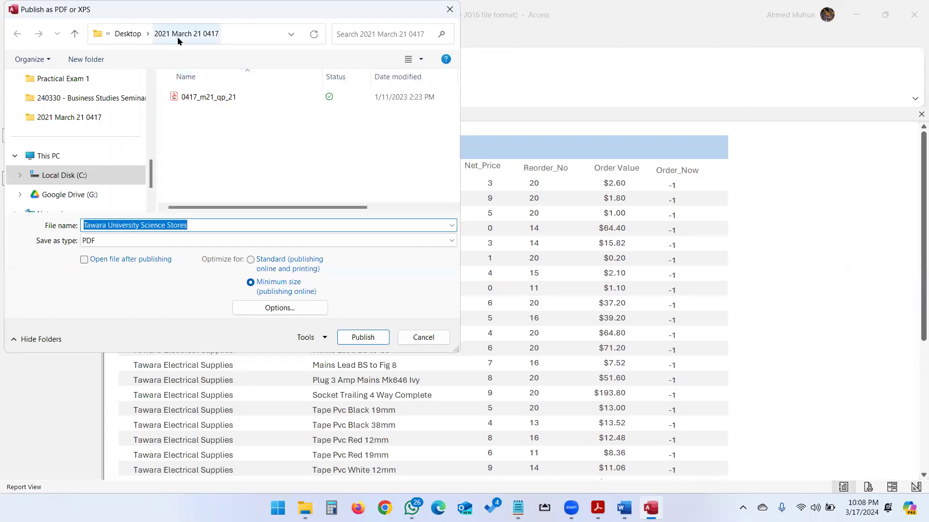
left_click(375, 338)
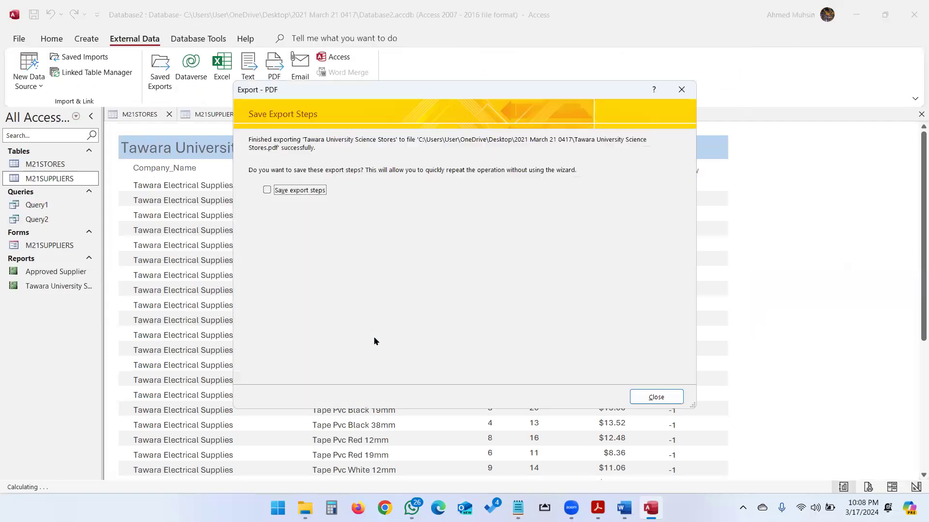
left_click(665, 398)
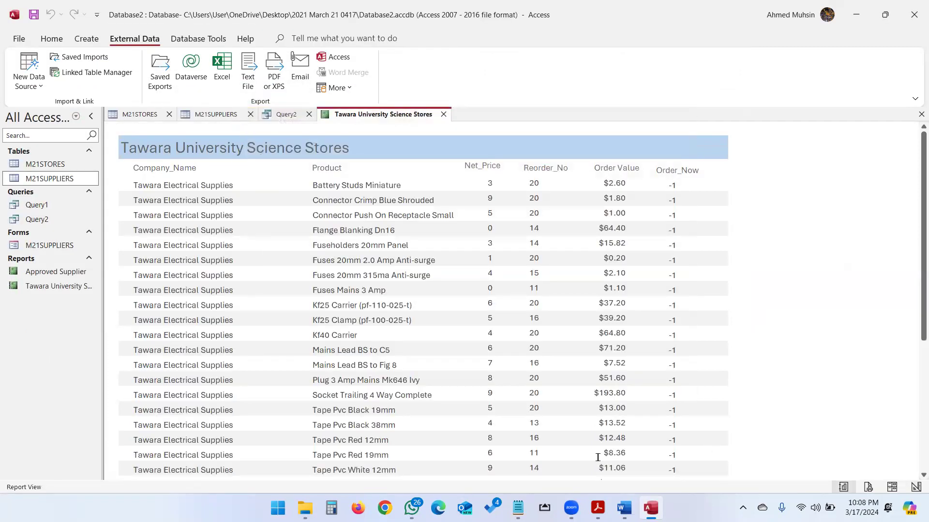
- Show the 2021 March 21 0417 folder in File Explorer, select the exported Tawara University Science Stores PDF and maximize the window
left_click(305, 507)
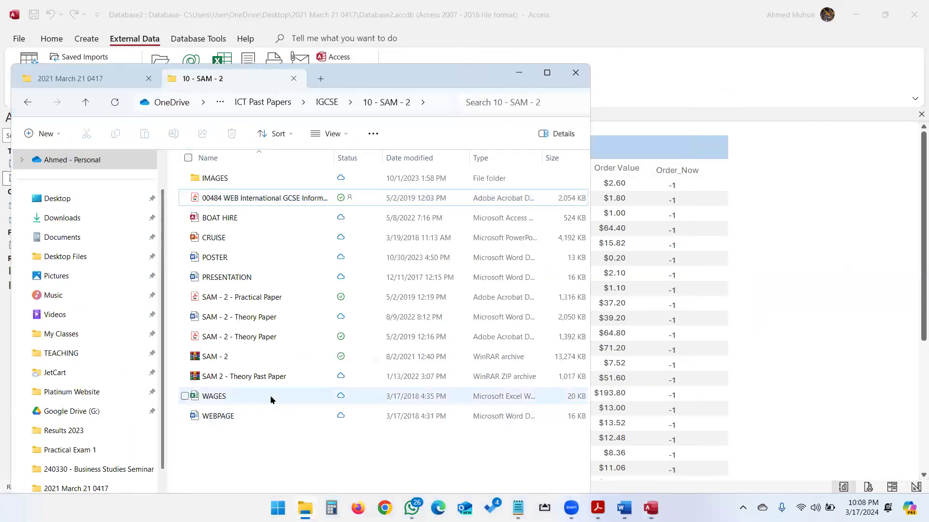
left_click(68, 78)
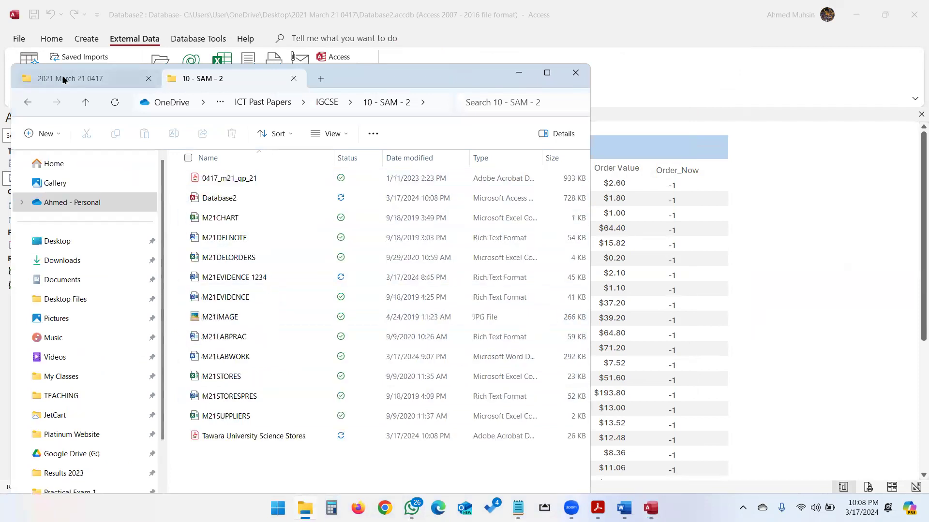
left_click(245, 434)
left_click(548, 78)
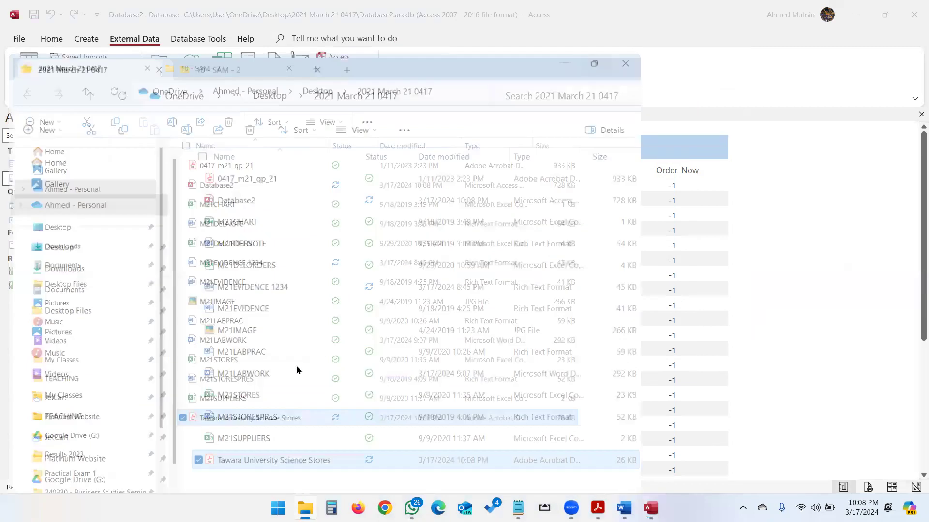
- Recheck the Evidence 9 requirement and capture a full-screen screenshot of the folder with the exported PDF and its file type
key("alt+Tab")
key("alt+Tab")
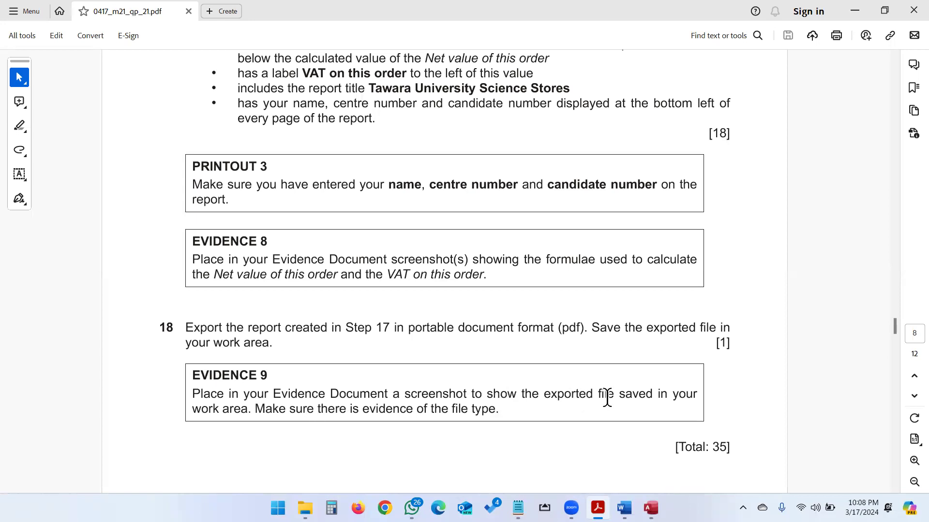
key("alt+Tab")
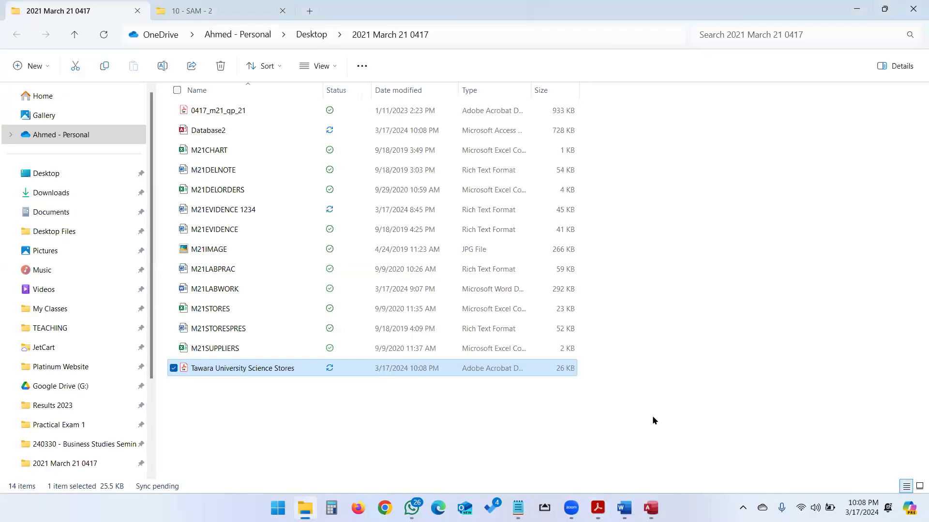
key("super+shift+s")
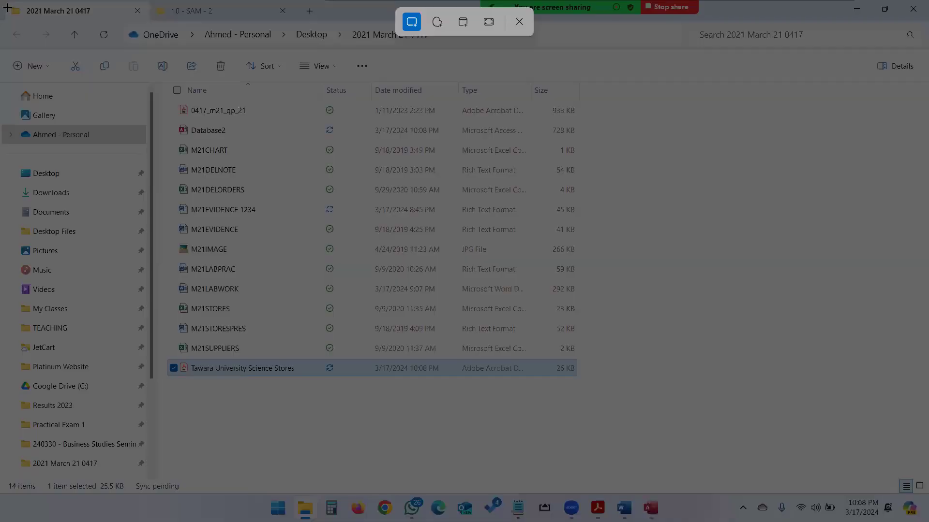
left_click_drag(603, 403, 0, 0)
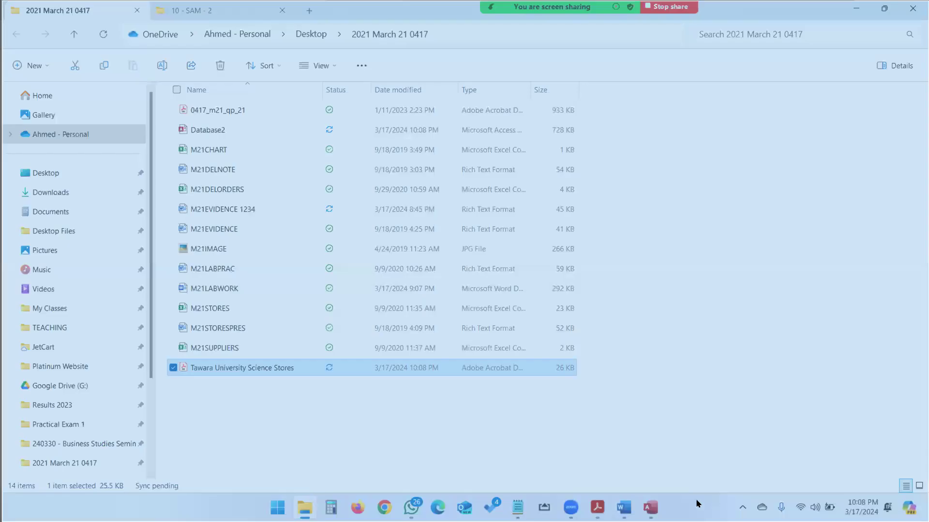
- Paste the folder screenshot under Evidence 9 in the M21EVIDENCE 1234 document
key("alt+Tab")
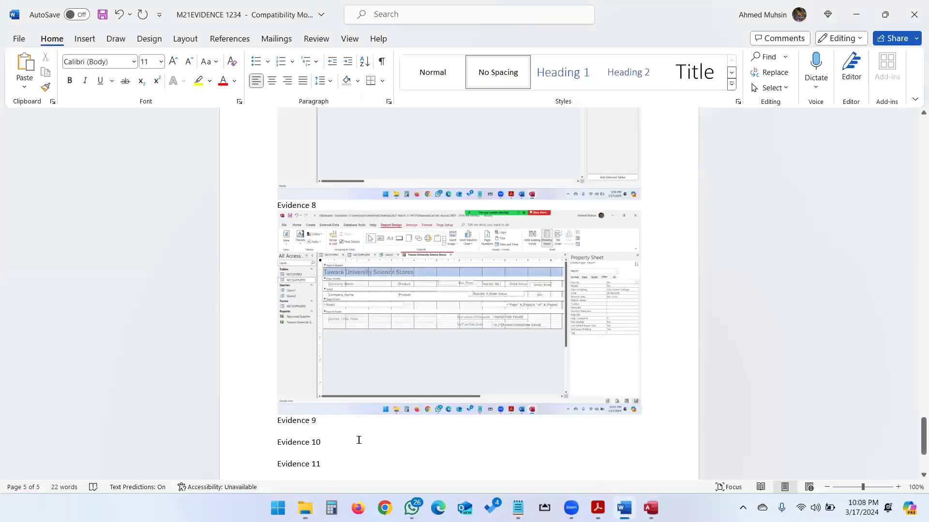
key("ctrl+v")
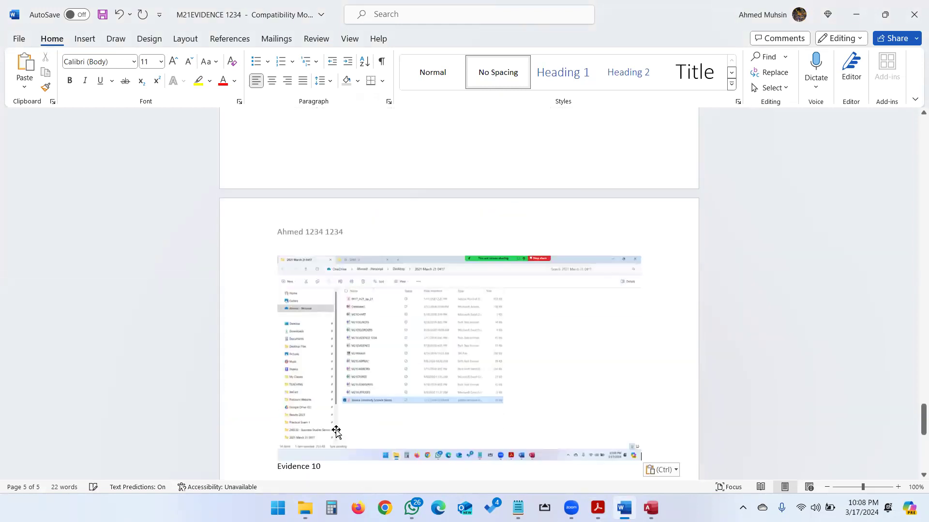
left_click(382, 393)
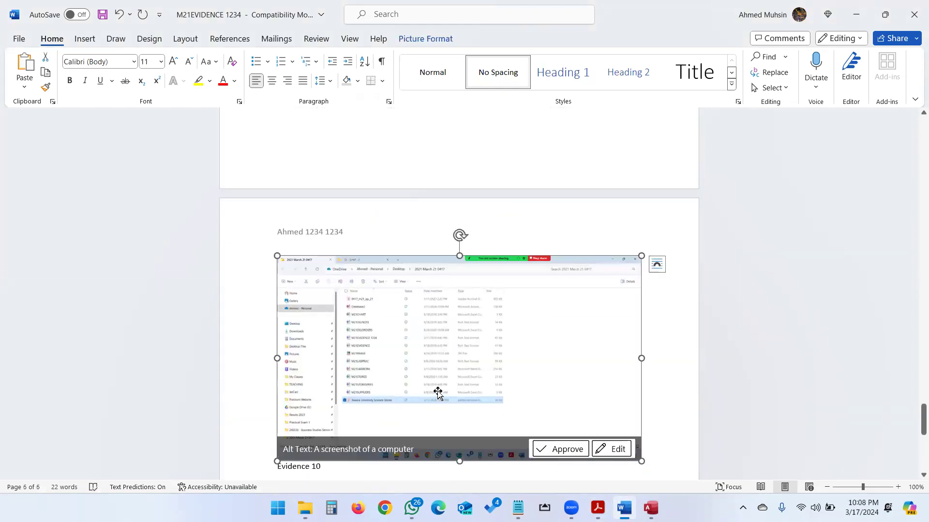
- Review the end of the database task in the question paper and read question 19 of Task 4 – Mail Merge
key("alt+Tab")
key("Tab")
scroll(440, 361, "down", 3)
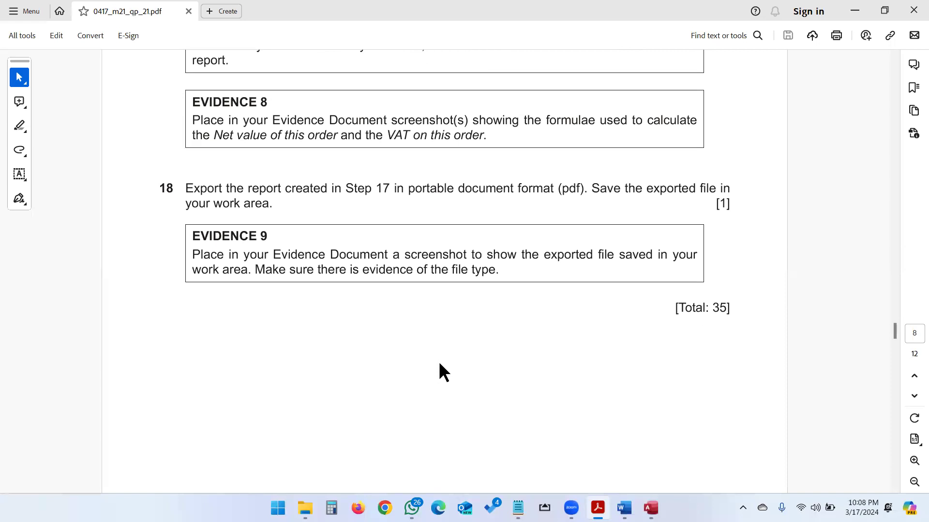
left_click_drag(682, 284, 733, 296)
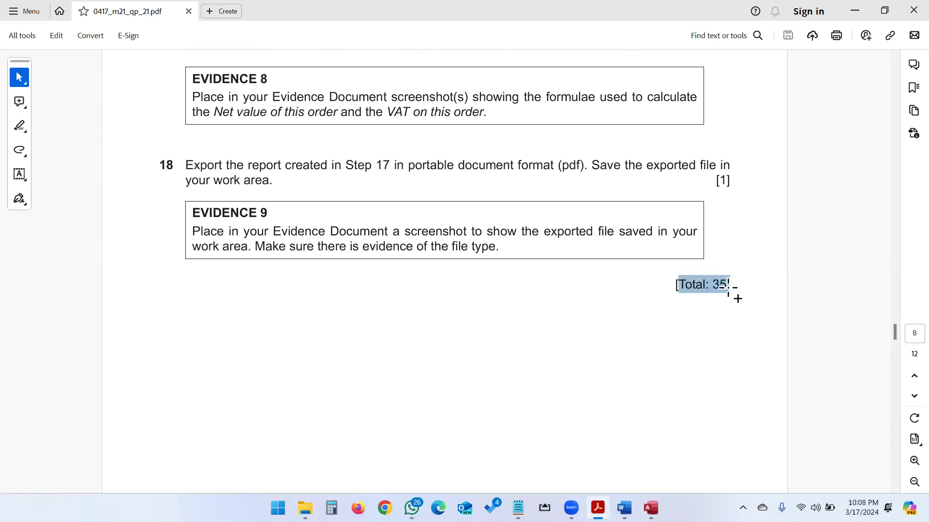
left_click(543, 314)
scroll(549, 348, "down", 2)
scroll(550, 350, "down", 1)
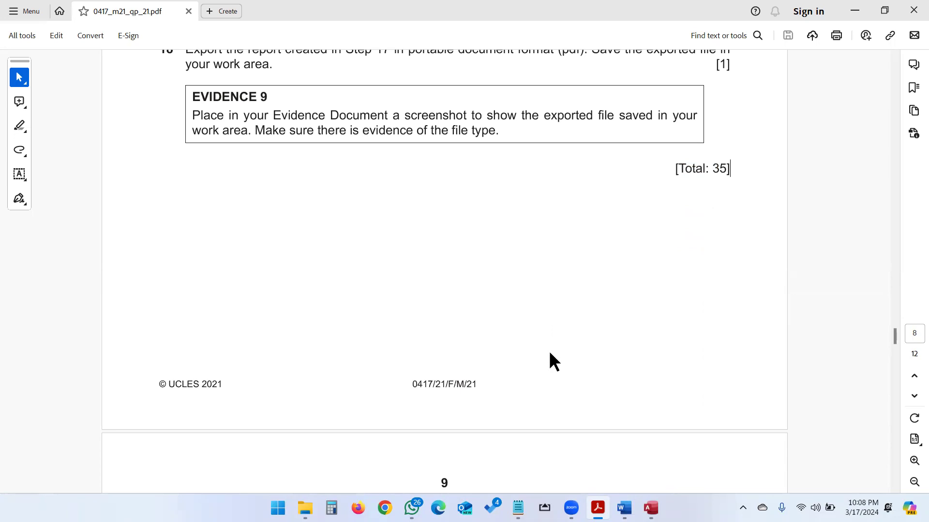
scroll(541, 353, "down", 8)
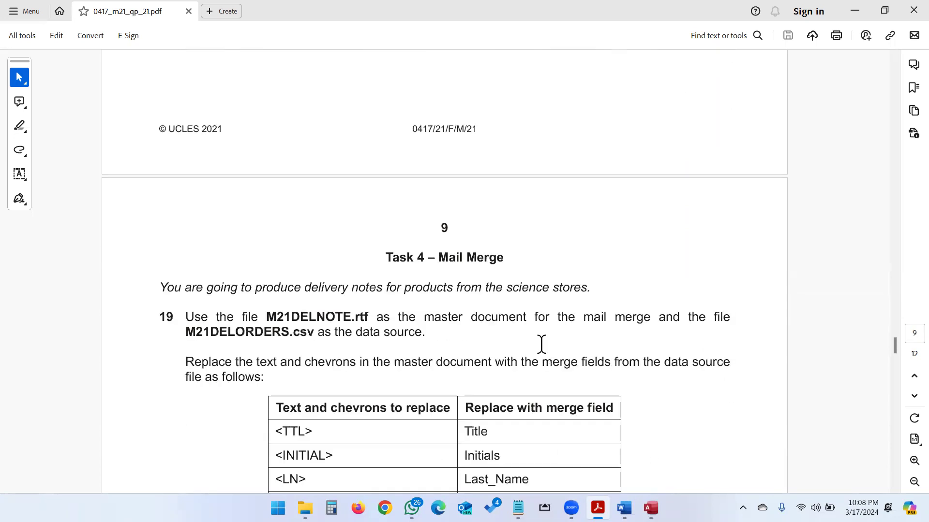
scroll(538, 350, "down", 1)
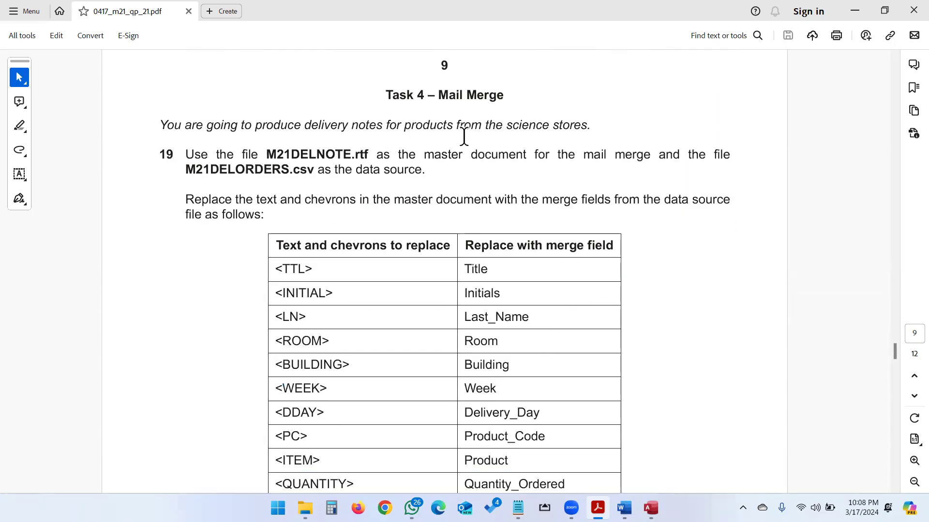
left_click(438, 95)
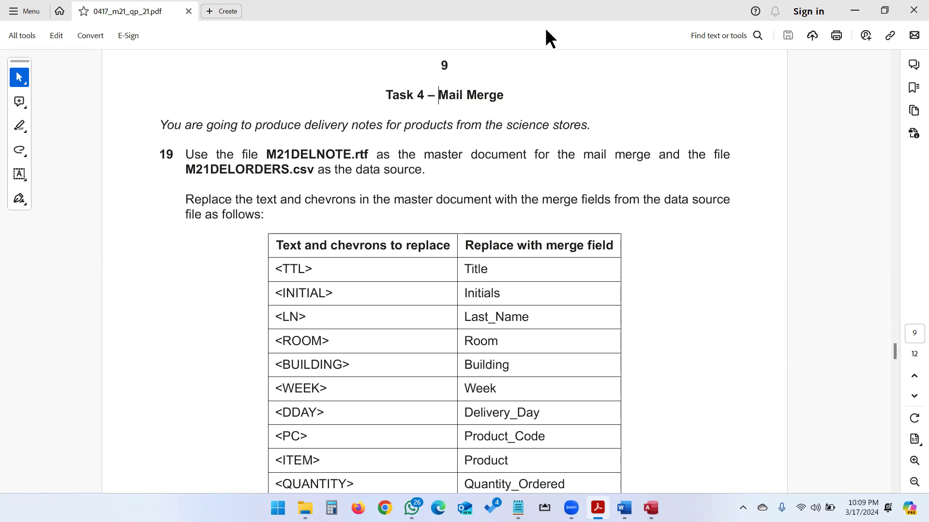